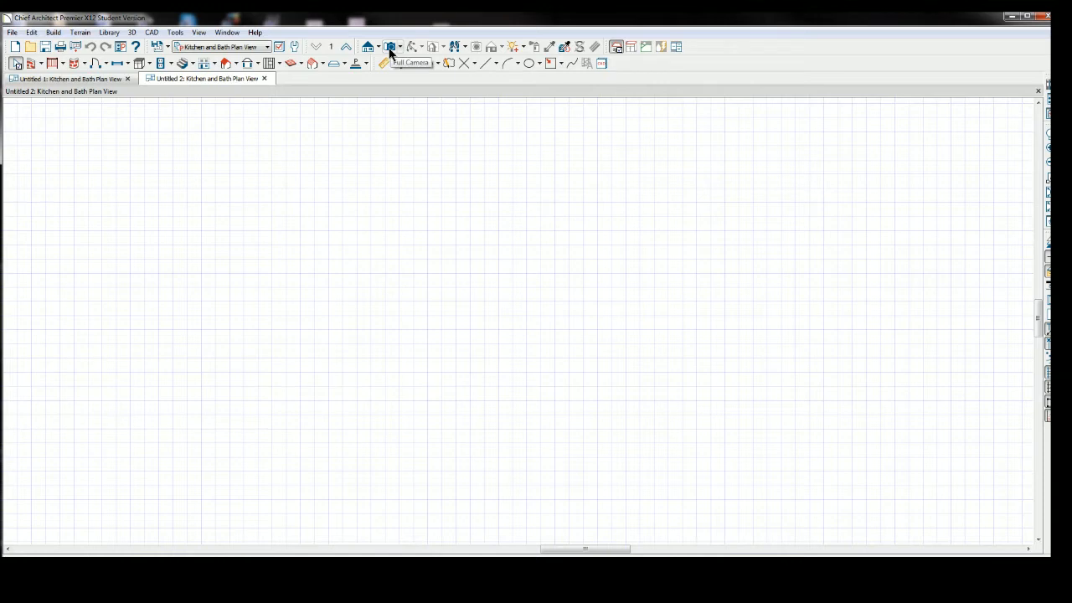
{"action": "left_click", "coordinate": [389, 48]}
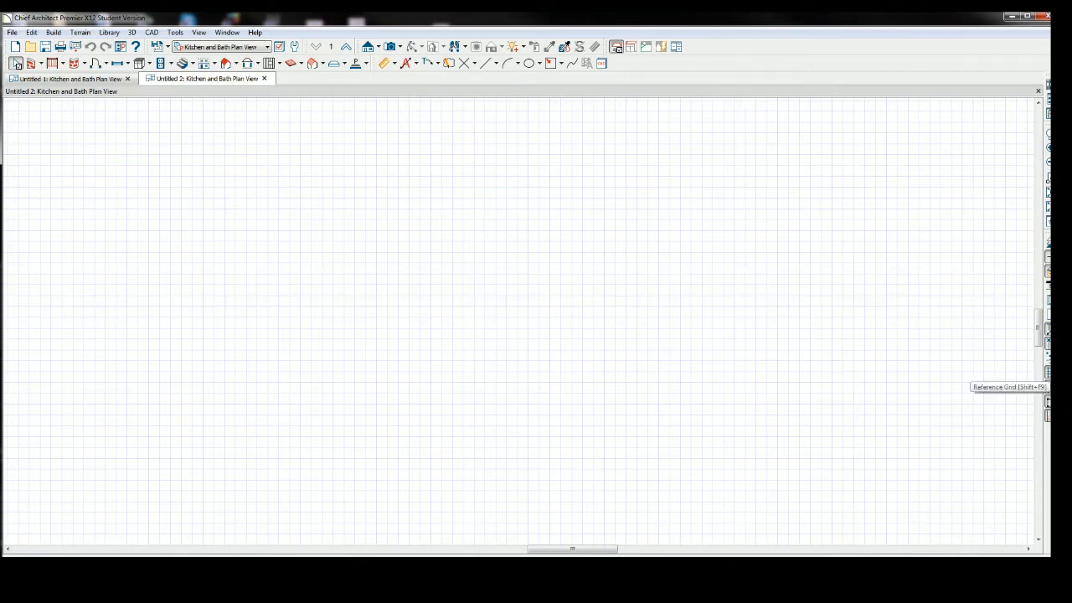
{"action": "left_click", "coordinate": [1048, 374]}
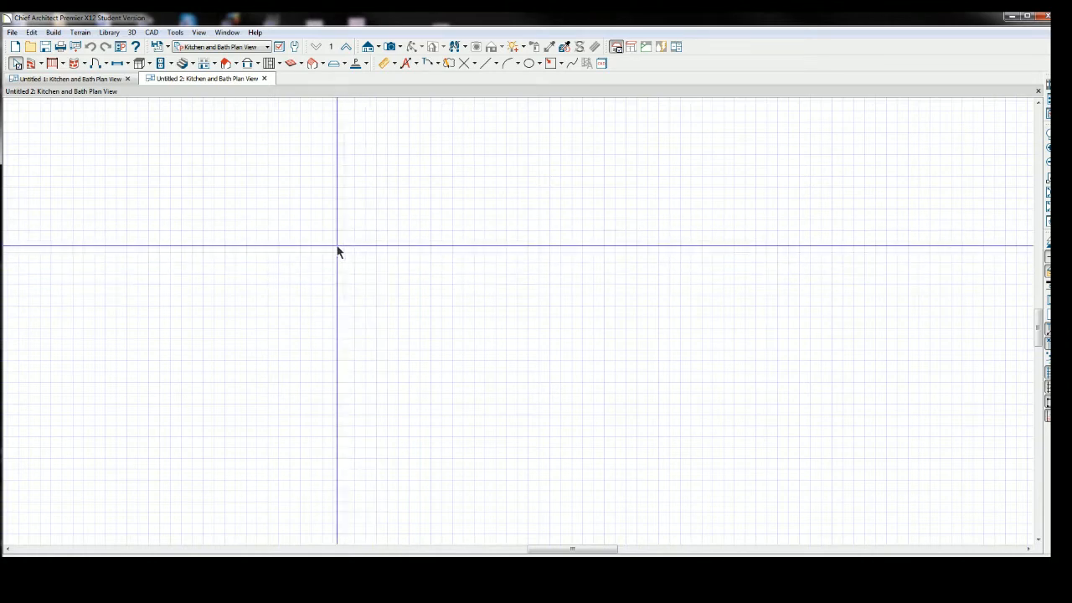
Draw a horizontal Straight Exterior Wall about 366" long across the upper part of the plan.
{"action": "left_click", "coordinate": [41, 66]}
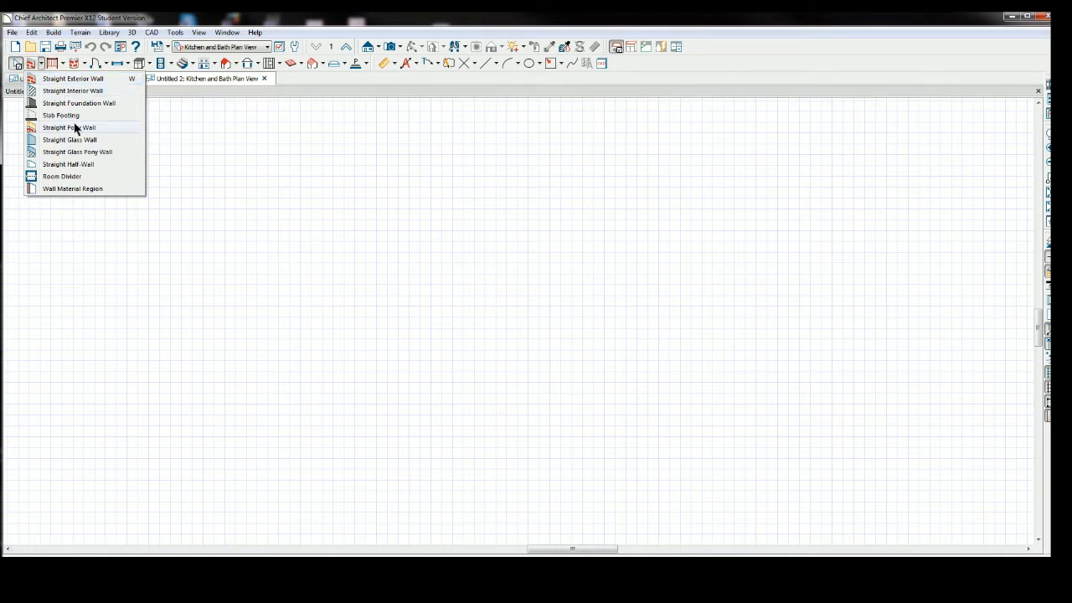
{"action": "left_click", "coordinate": [41, 66]}
{"action": "left_click", "coordinate": [41, 66]}
{"action": "left_click", "coordinate": [60, 79]}
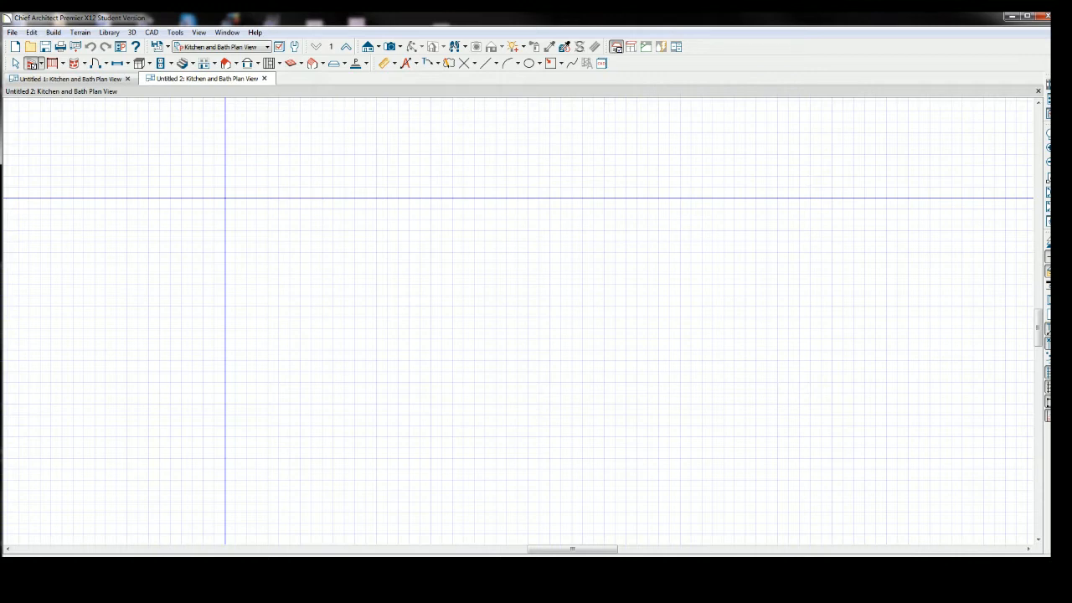
{"action": "mouse_move", "coordinate": [227, 196]}
{"action": "left_mouse_down"}
{"action": "mouse_move", "coordinate": [378, 196]}
{"action": "mouse_move", "coordinate": [409, 208]}
{"action": "mouse_move", "coordinate": [534, 198]}
{"action": "left_mouse_up"}
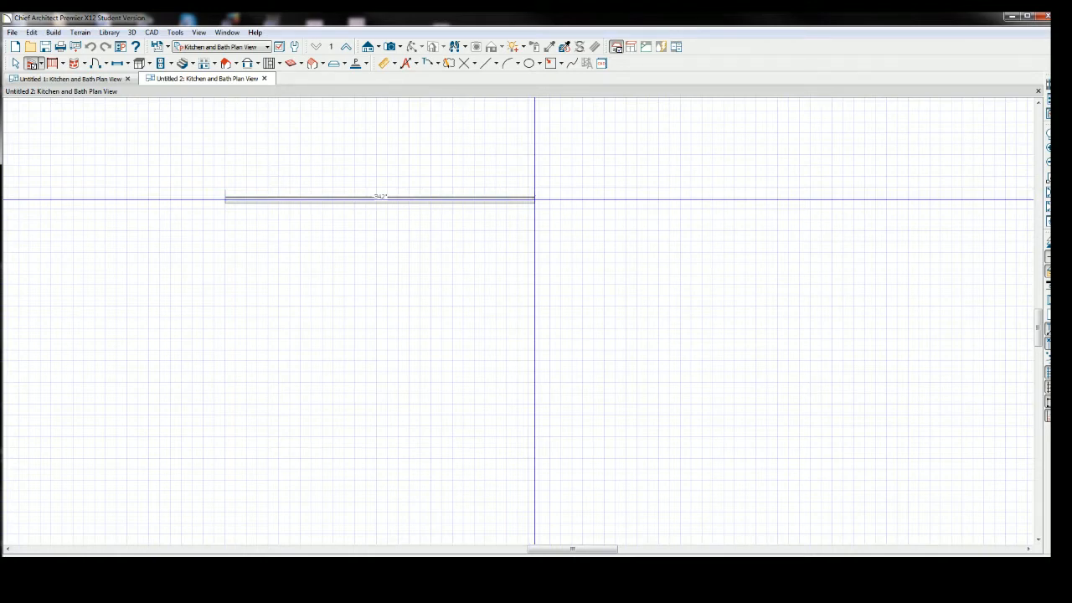
{"action": "mouse_move", "coordinate": [534, 199]}
{"action": "left_mouse_down"}
{"action": "mouse_move", "coordinate": [426, 199]}
{"action": "mouse_move", "coordinate": [572, 203]}
{"action": "mouse_move", "coordinate": [357, 203]}
{"action": "mouse_move", "coordinate": [569, 212]}
{"action": "mouse_move", "coordinate": [556, 212]}
{"action": "left_mouse_up"}
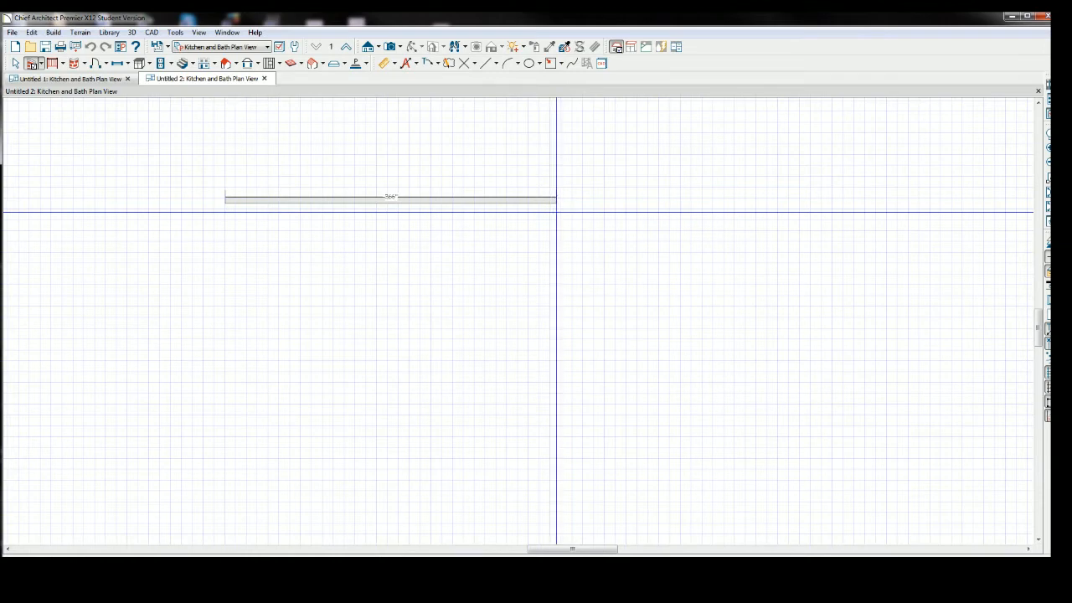
{"action": "left_click_drag", "start_coordinate": [556, 211], "coordinate": [568, 210]}
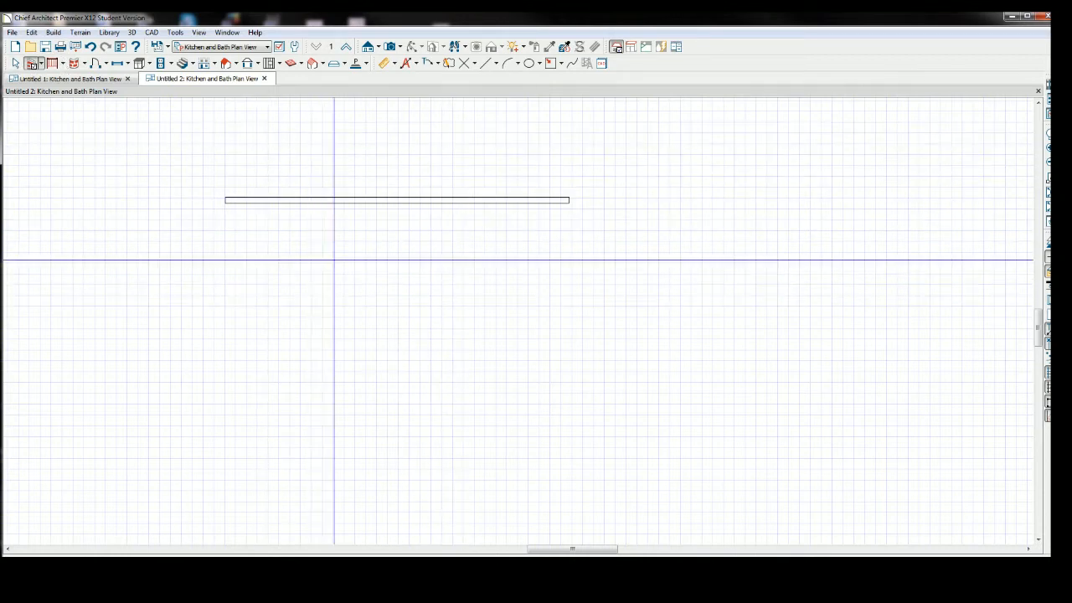
{"action": "key", "text": "space"}
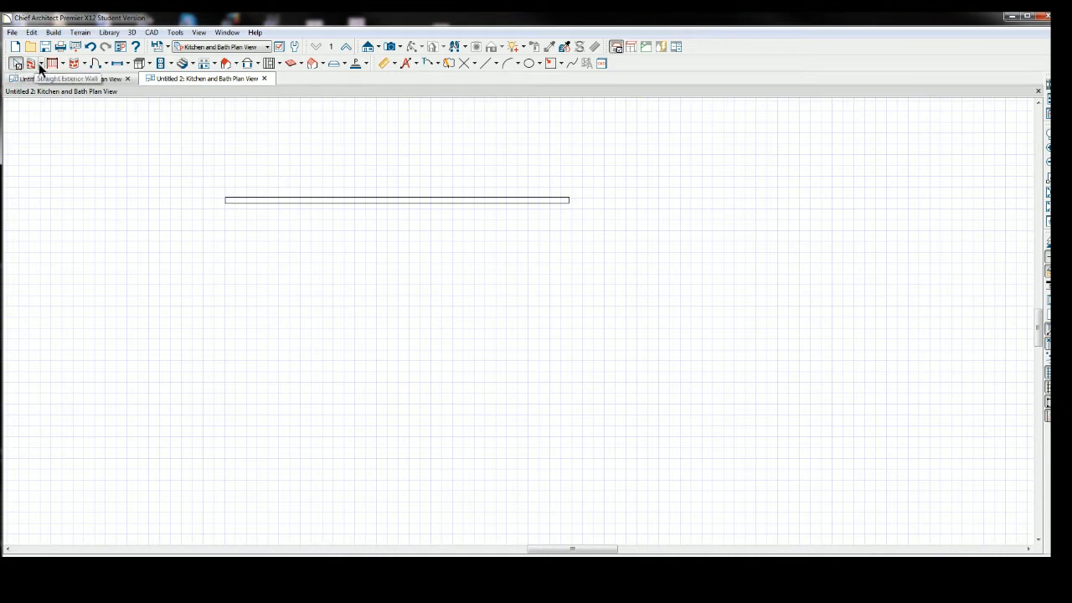
Set the horizontal wall's length to 380".
{"action": "left_click", "coordinate": [406, 199]}
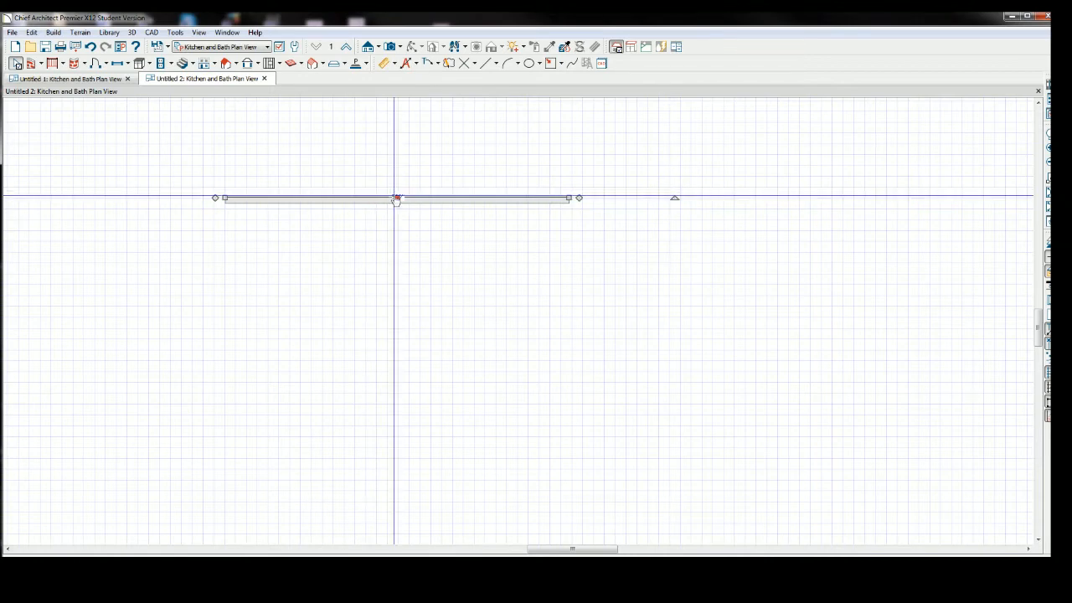
{"action": "left_click", "coordinate": [395, 199]}
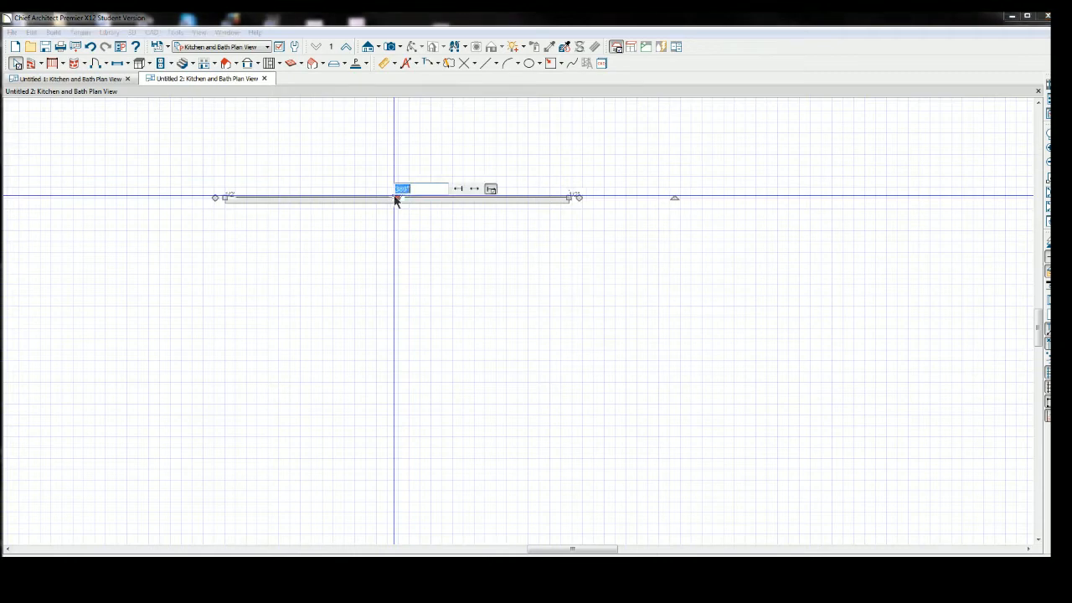
{"action": "left_click", "coordinate": [418, 189]}
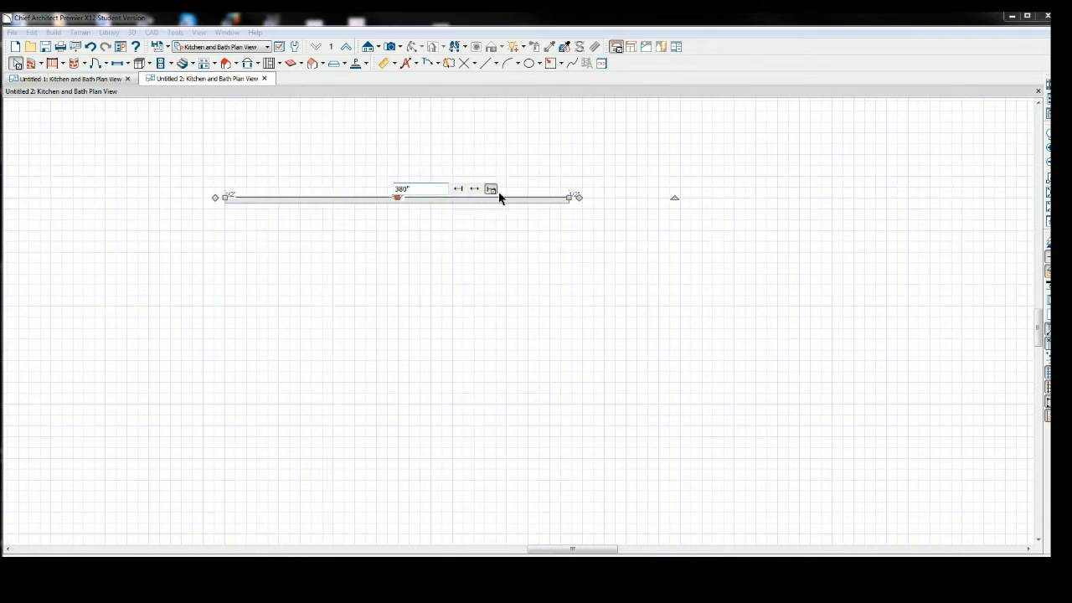
{"action": "left_click", "coordinate": [474, 189]}
{"action": "key", "text": "Return"}
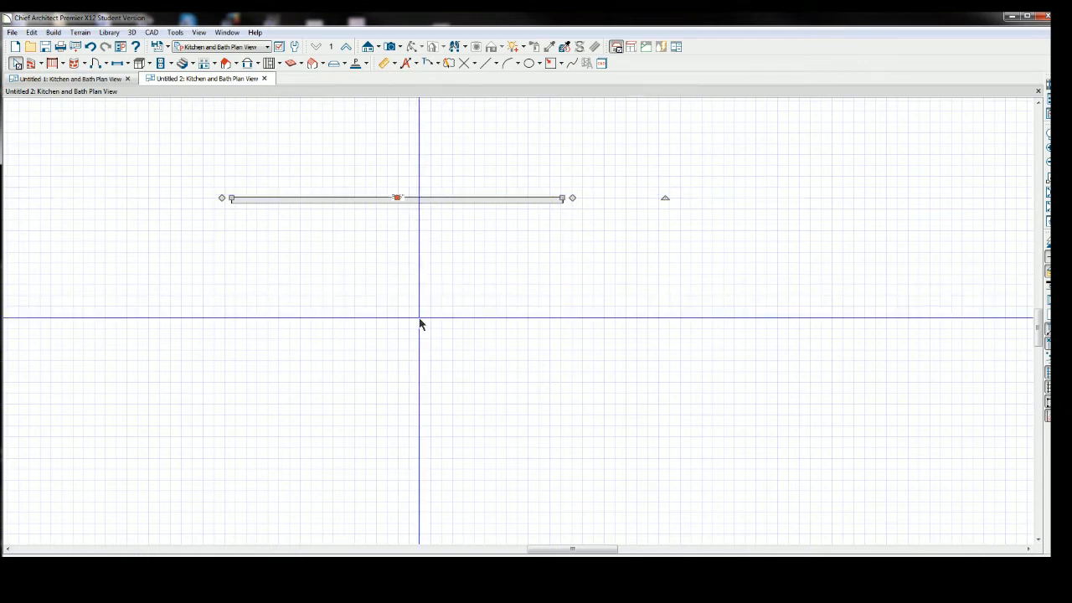
Draw a vertical exterior wall downward from the horizontal wall's right end.
{"action": "left_click", "coordinate": [31, 63]}
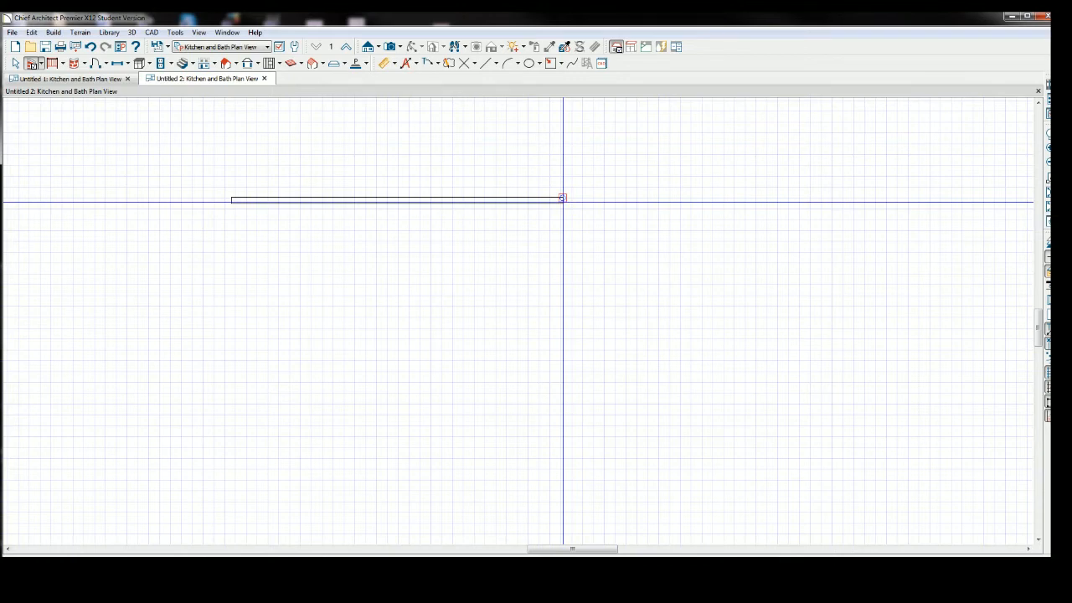
{"action": "mouse_move", "coordinate": [563, 197]}
{"action": "left_mouse_down"}
{"action": "mouse_move", "coordinate": [557, 399]}
{"action": "mouse_move", "coordinate": [559, 343]}
{"action": "mouse_move", "coordinate": [560, 353]}
{"action": "left_mouse_up"}
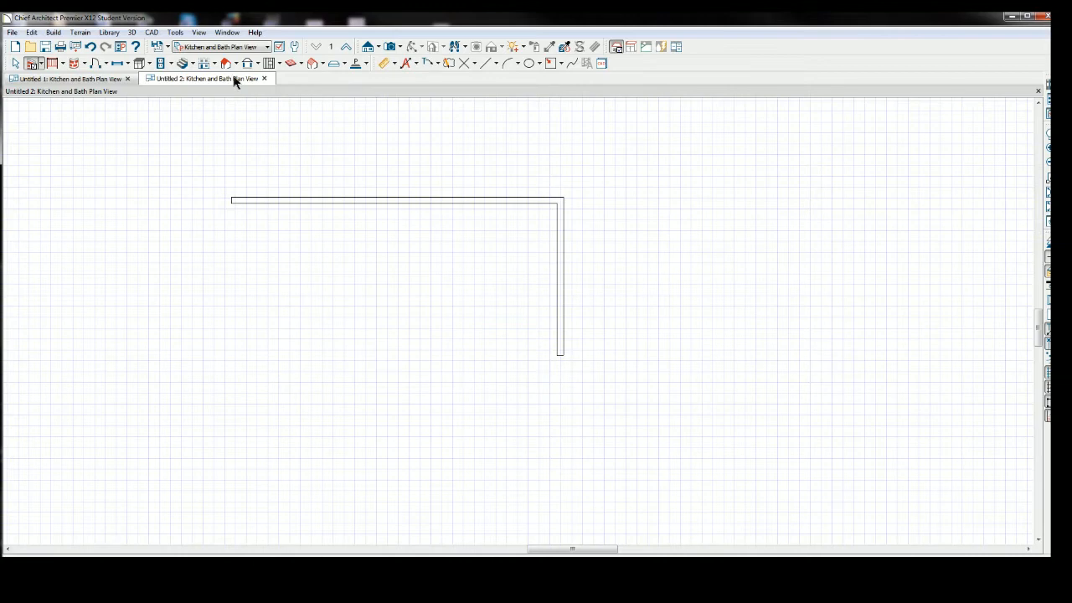
{"action": "left_click", "coordinate": [15, 63]}
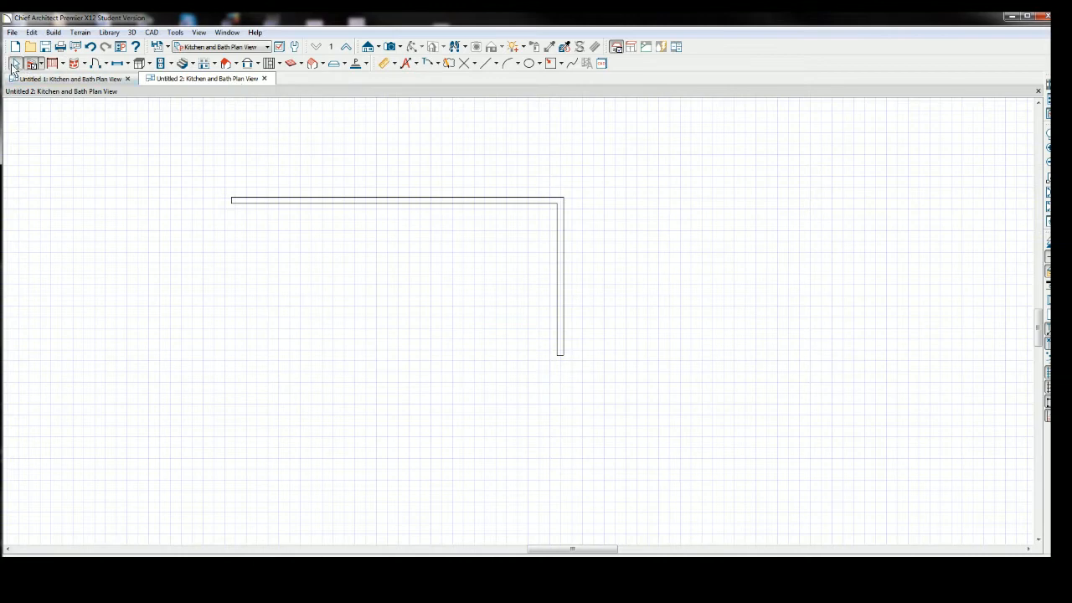
Change the length of the right vertical wall to extend it further down.
{"action": "left_click", "coordinate": [562, 280]}
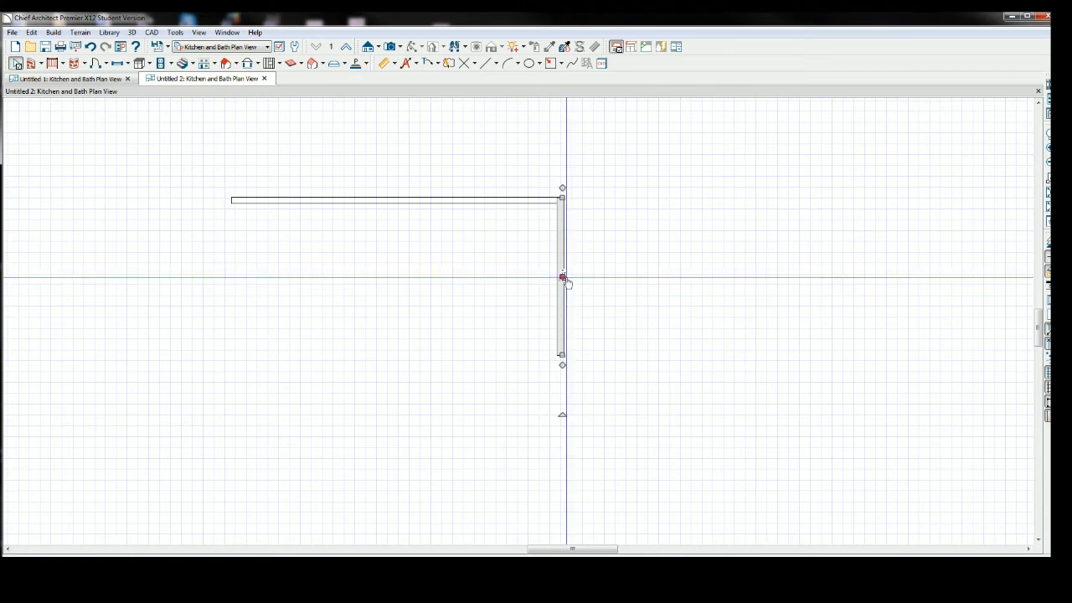
{"action": "left_click", "coordinate": [565, 279]}
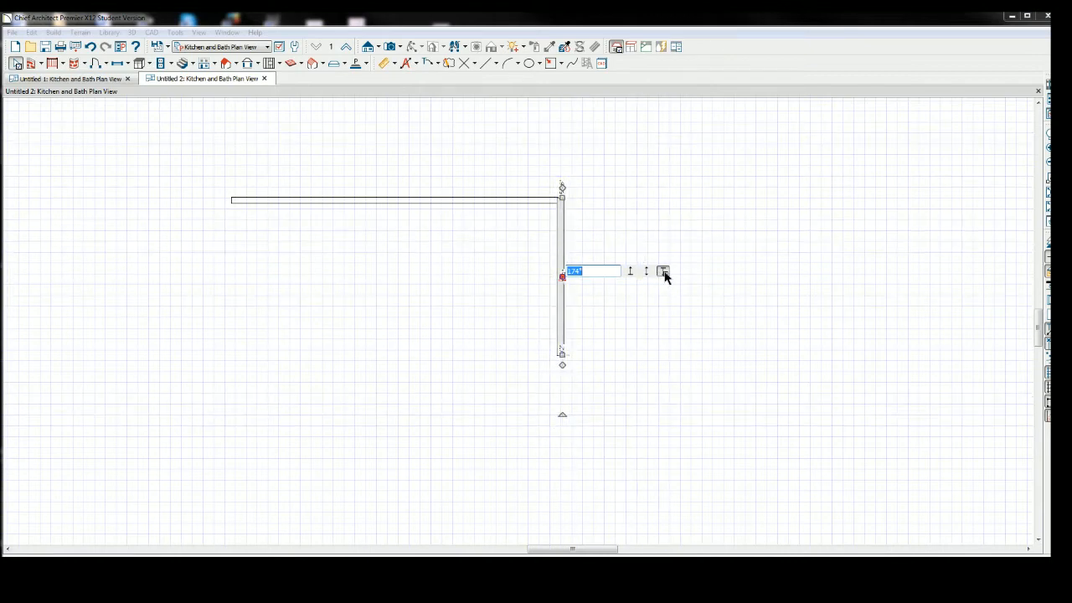
{"action": "left_click", "coordinate": [590, 271]}
{"action": "key", "text": "Return"}
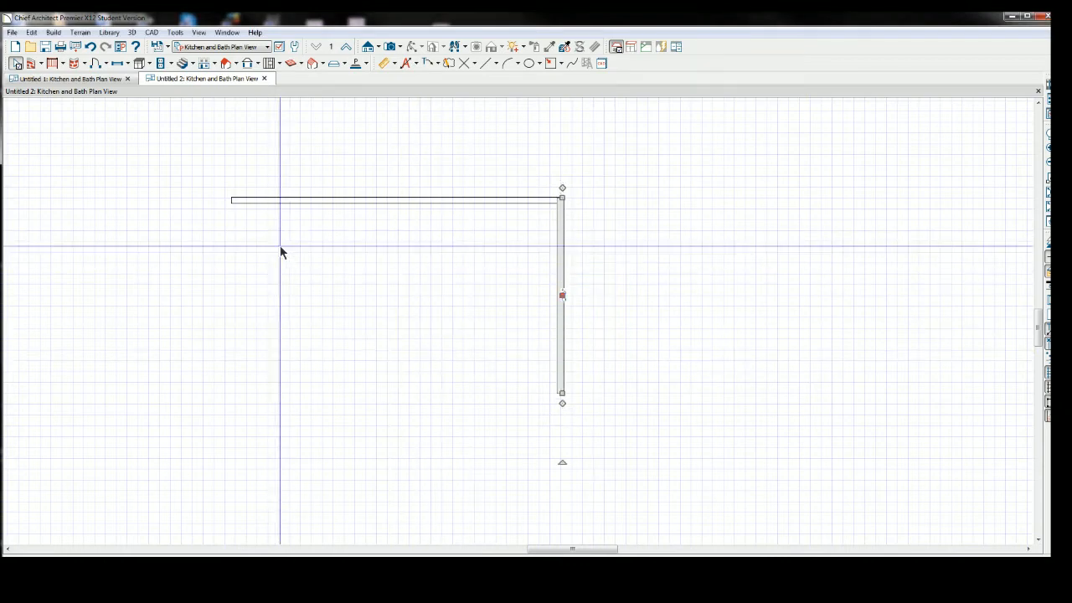
{"action": "key", "text": "Escape"}
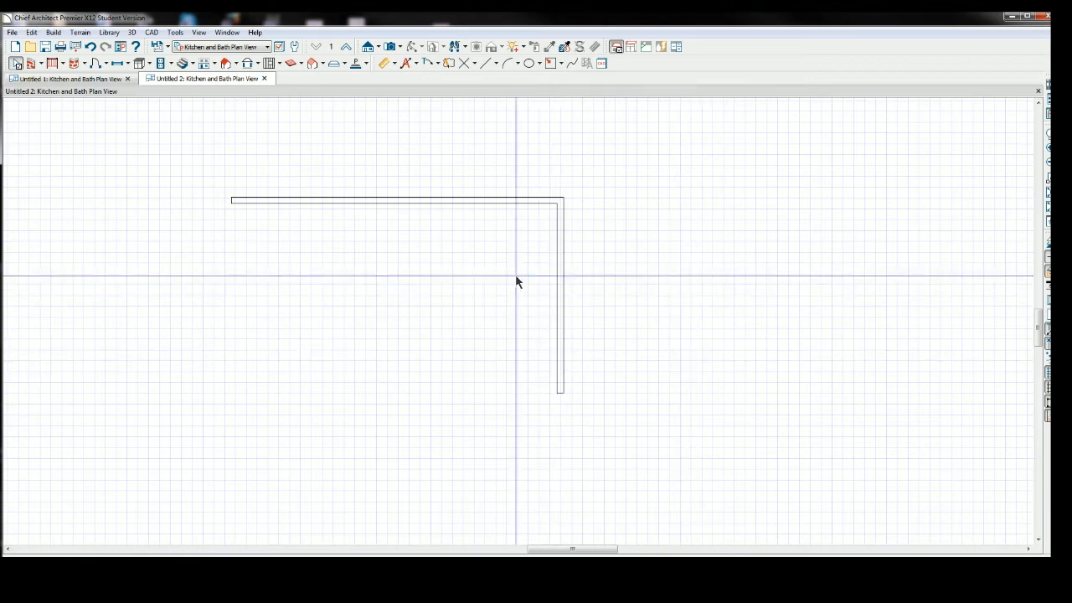
Add a left vertical wall and snap its top end to the horizontal wall's left corner.
{"action": "left_click", "coordinate": [562, 288]}
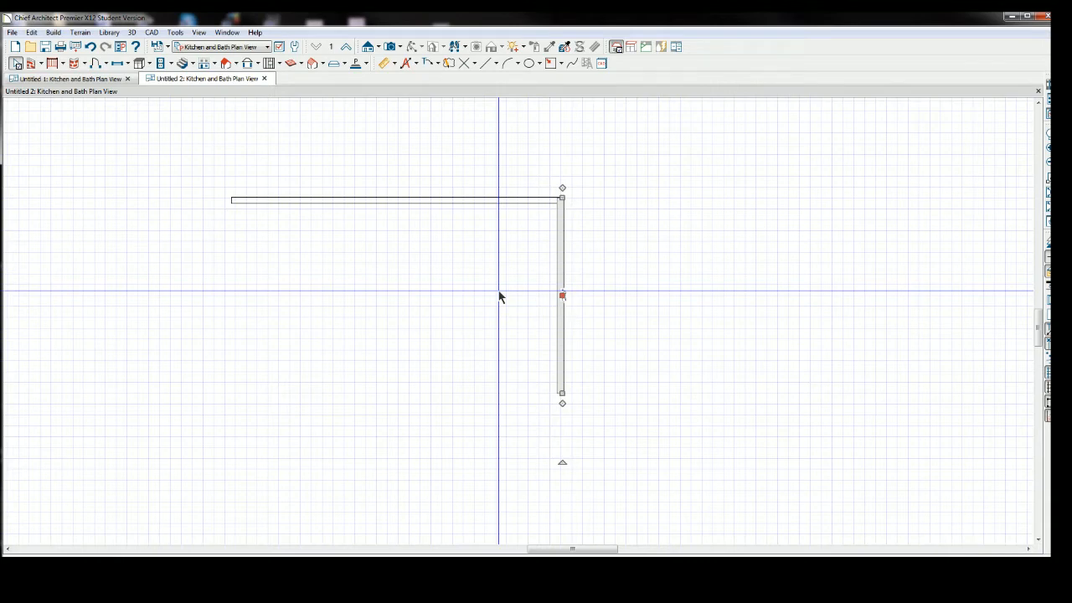
{"action": "left_click", "coordinate": [228, 280]}
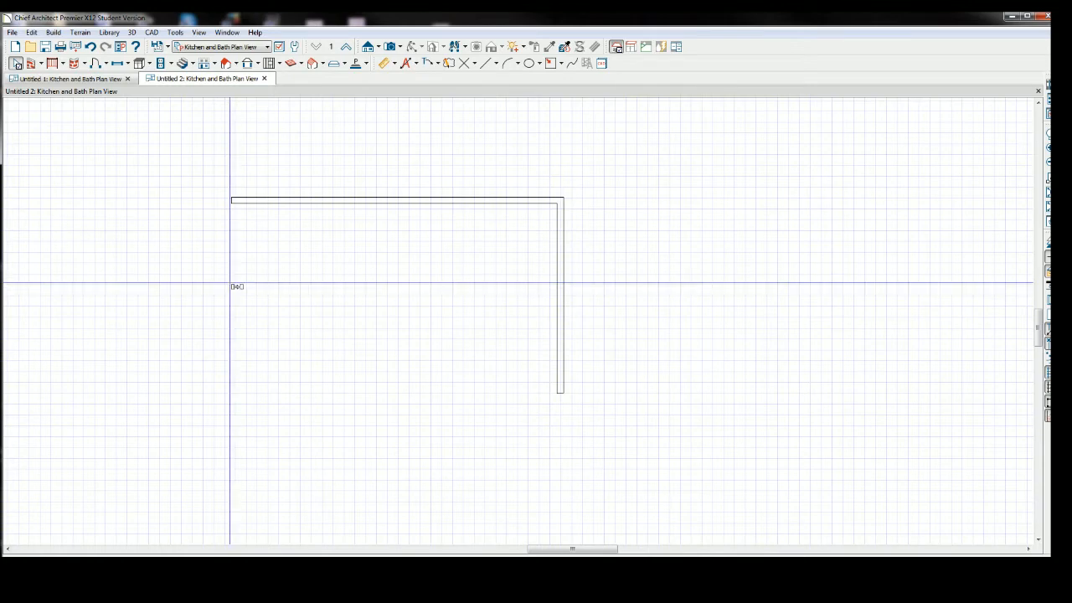
{"action": "left_click", "coordinate": [232, 283]}
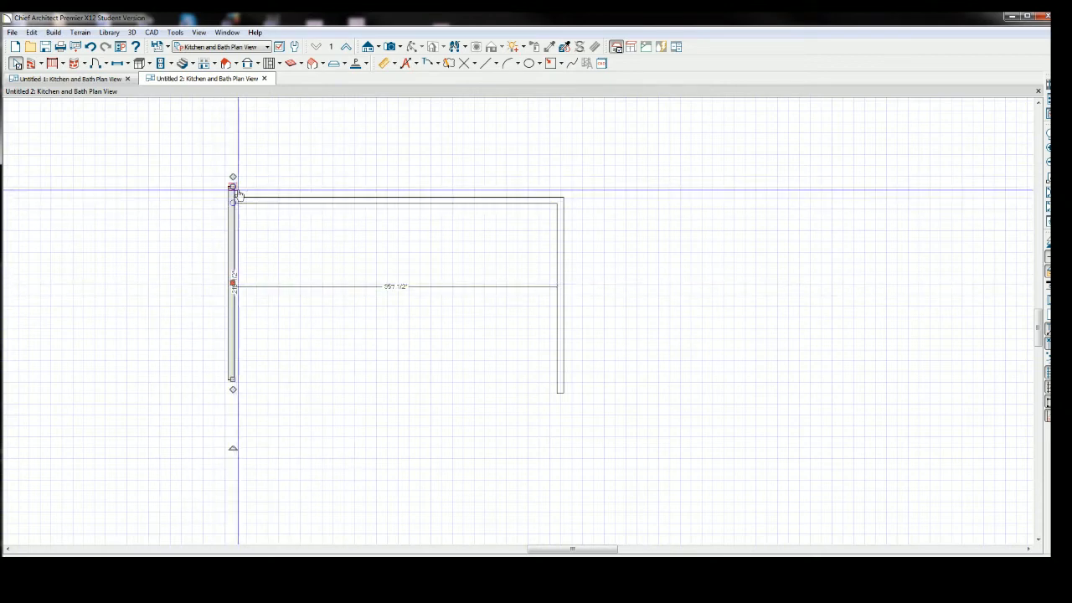
{"action": "left_click_drag", "start_coordinate": [232, 186], "coordinate": [232, 198]}
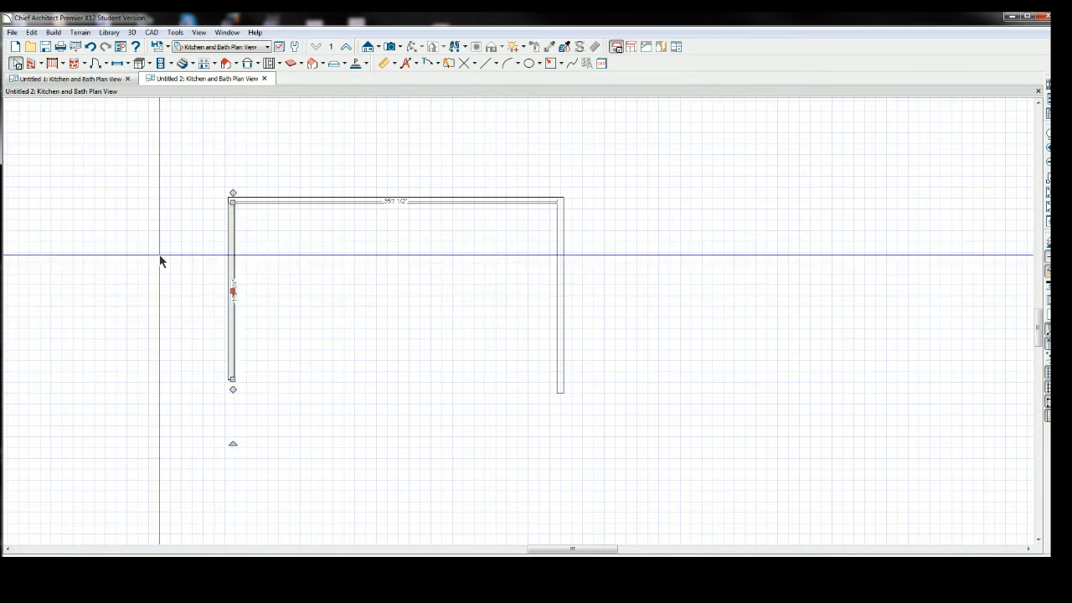
Extend the left wall's bottom end down to line up with the right wall's bottom.
{"action": "left_click", "coordinate": [231, 254]}
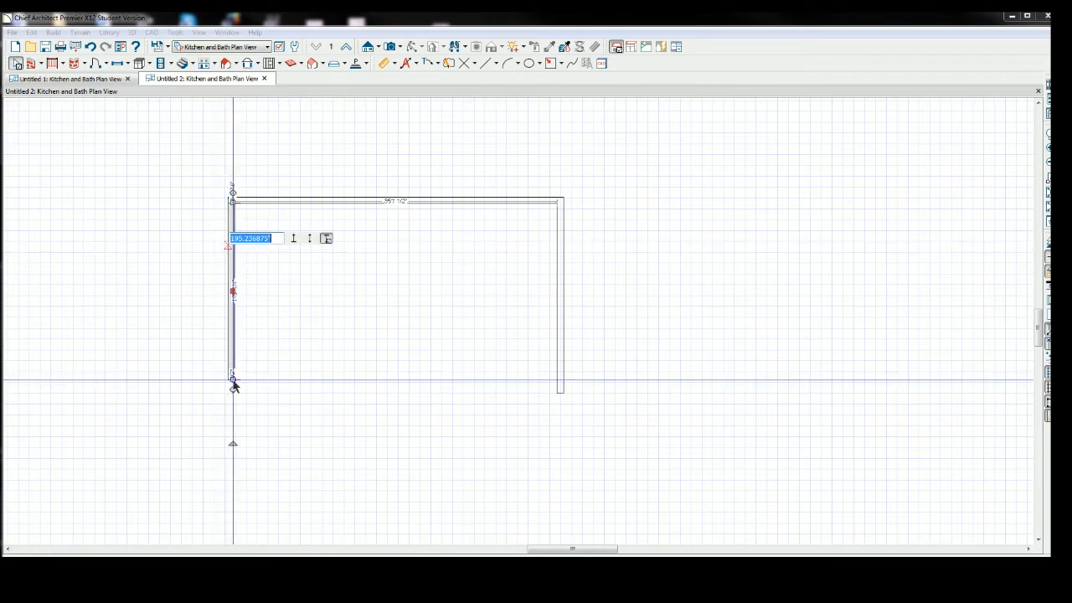
{"action": "left_click", "coordinate": [233, 380]}
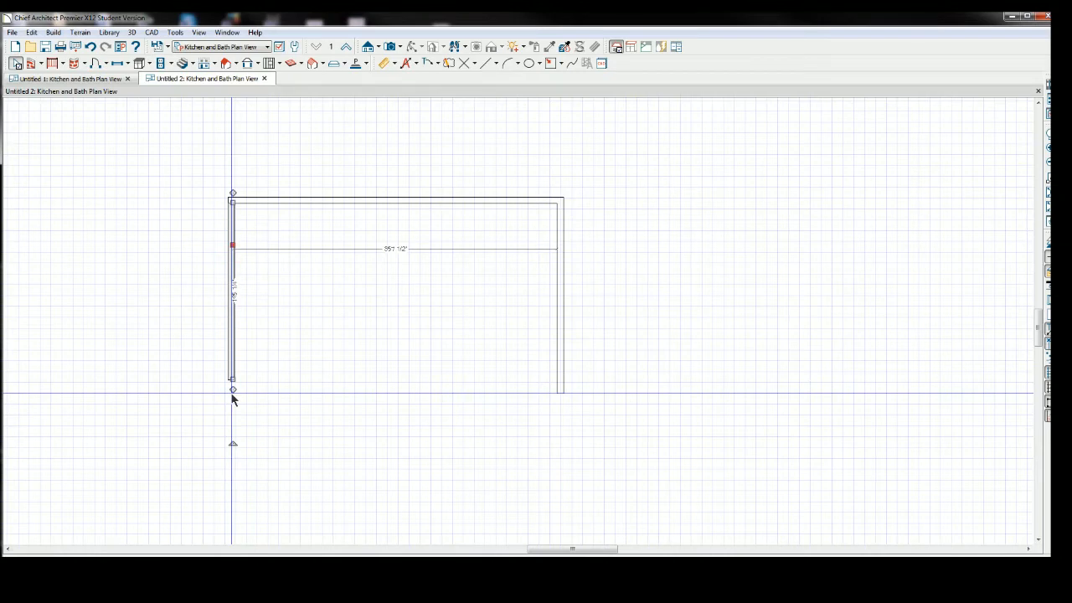
{"action": "left_click_drag", "start_coordinate": [233, 379], "coordinate": [232, 395]}
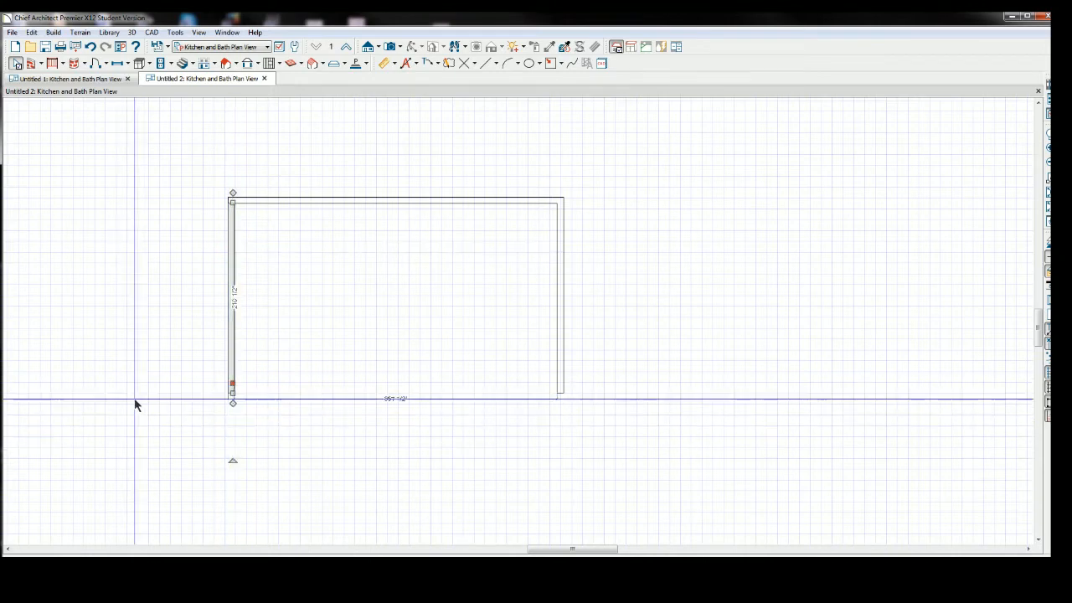
{"action": "left_click", "coordinate": [184, 270]}
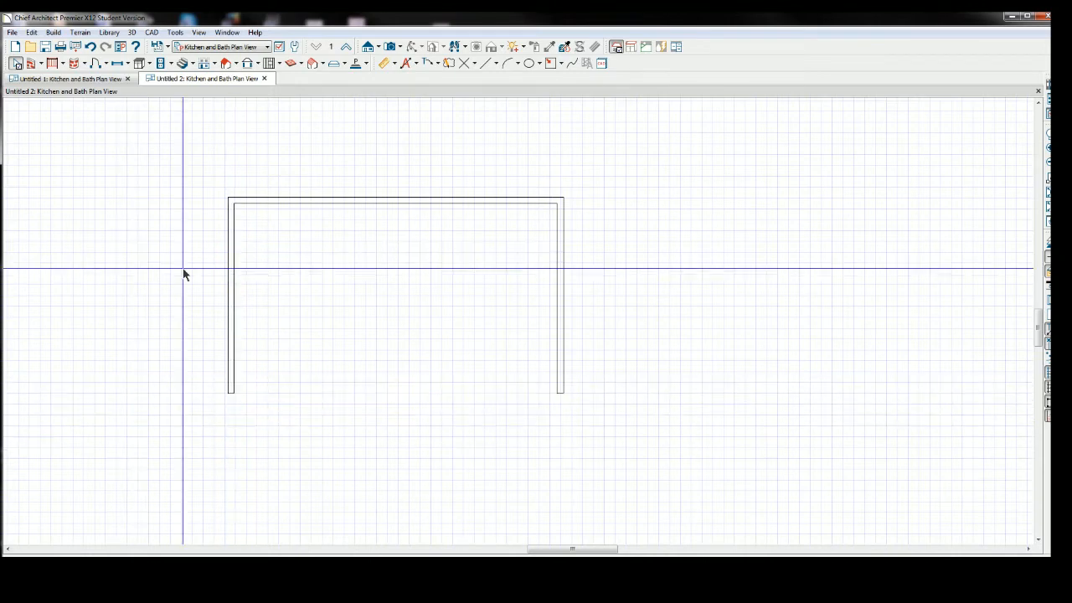
Open the left wall's specification to review its thickness, length and angle.
{"action": "left_click", "coordinate": [231, 276]}
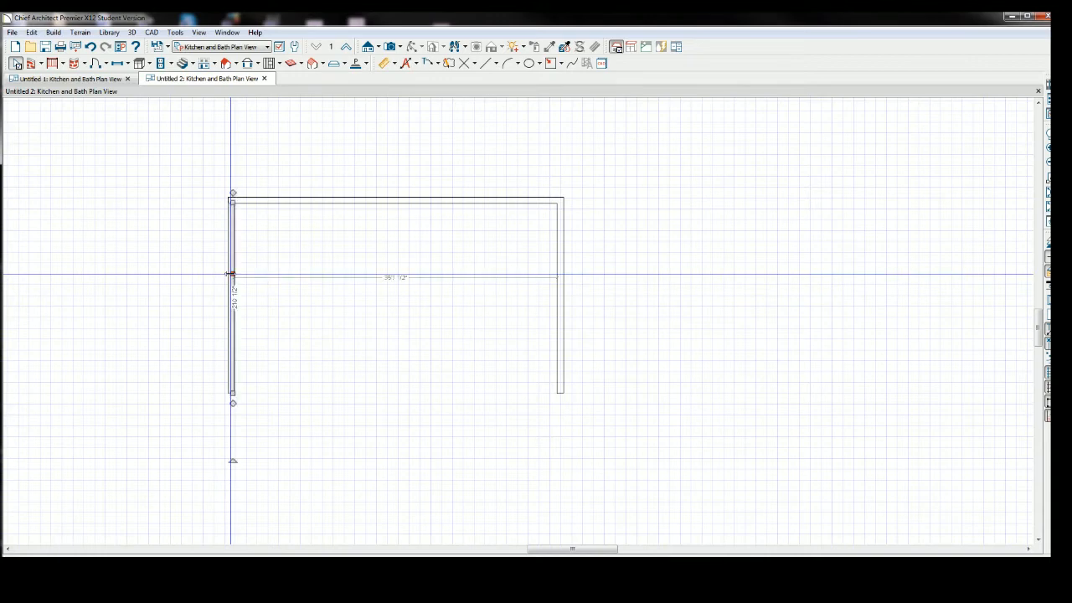
{"action": "double_click", "coordinate": [232, 275]}
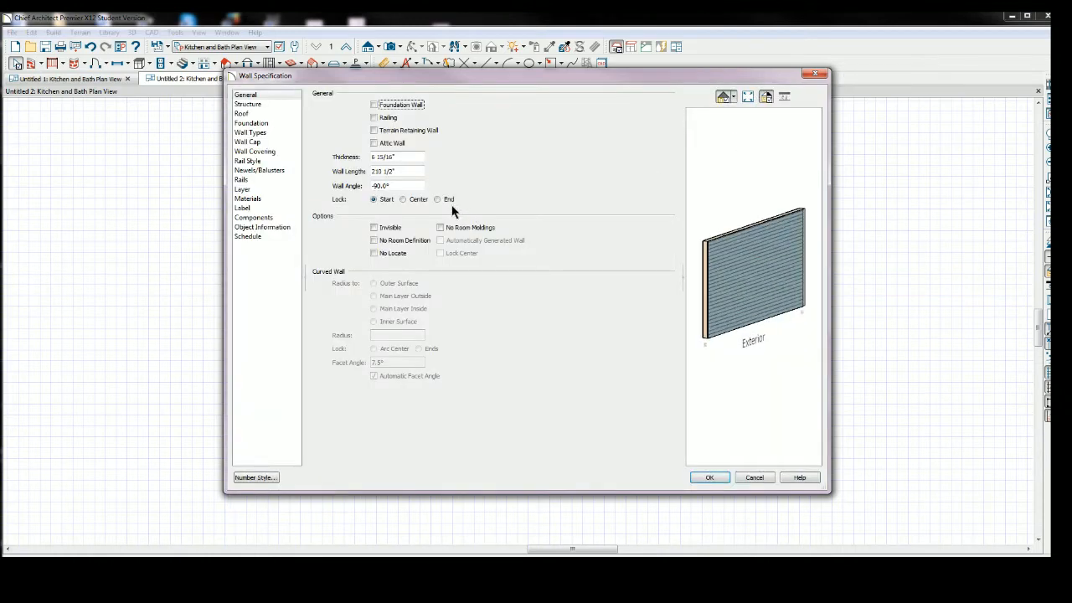
{"action": "left_click", "coordinate": [812, 77]}
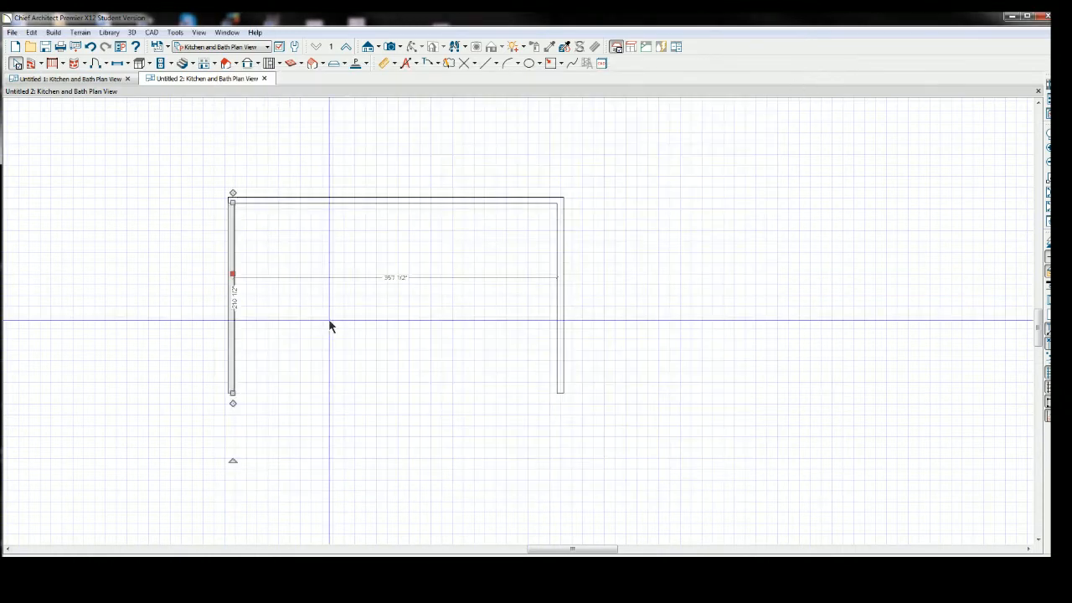
Set the left wall's length to 10'.
{"action": "left_click", "coordinate": [235, 299]}
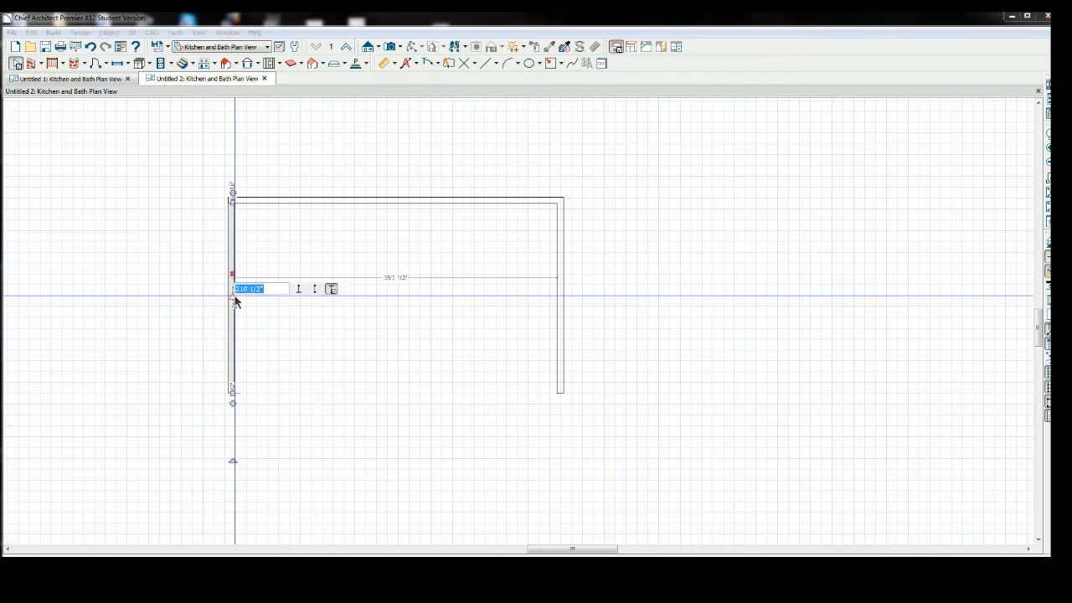
{"action": "left_click", "coordinate": [273, 289]}
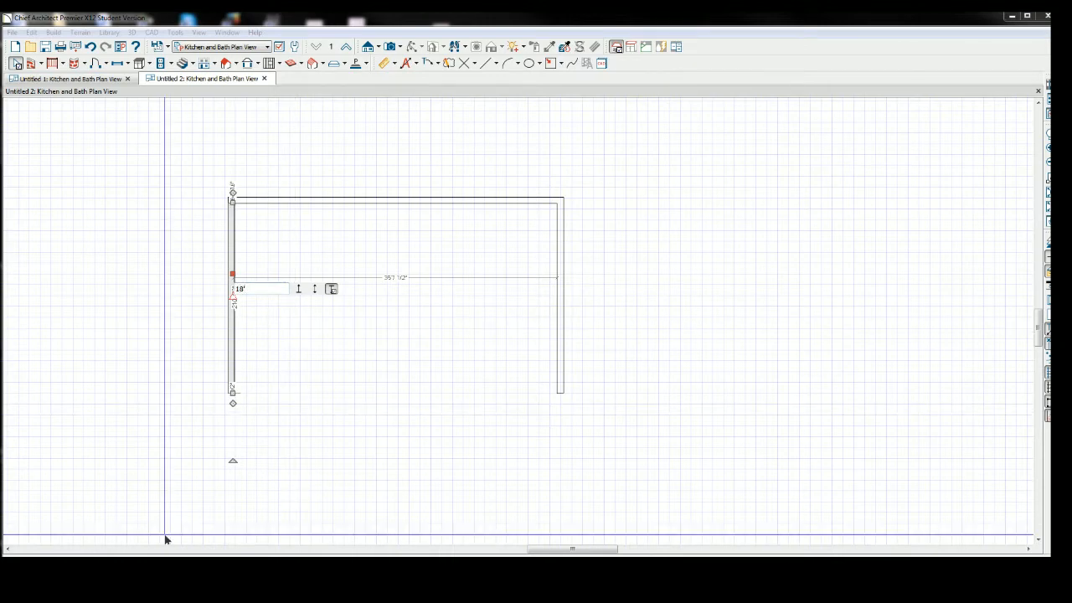
{"action": "key", "text": "Return"}
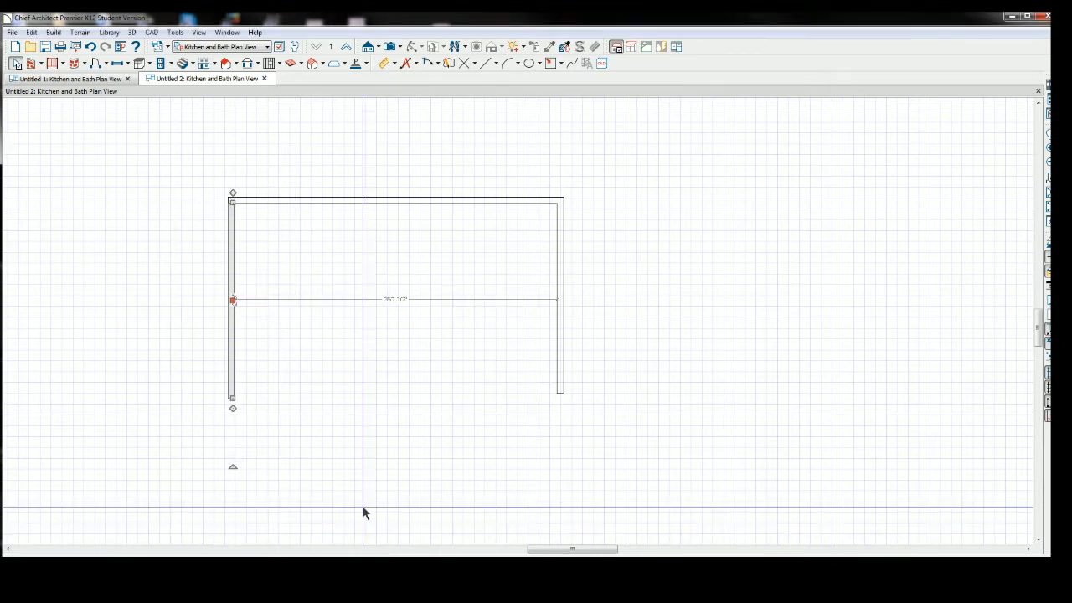
{"action": "left_click", "coordinate": [426, 163]}
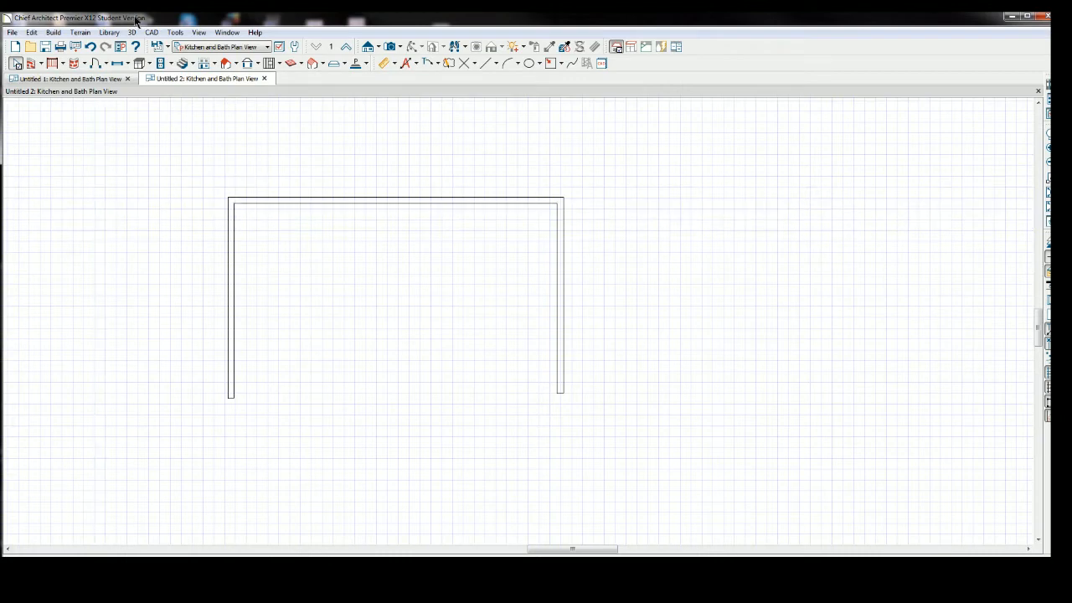
Draw a Room Divider across the open bottom side, joining the left and right walls' lower ends.
{"action": "left_click", "coordinate": [41, 65]}
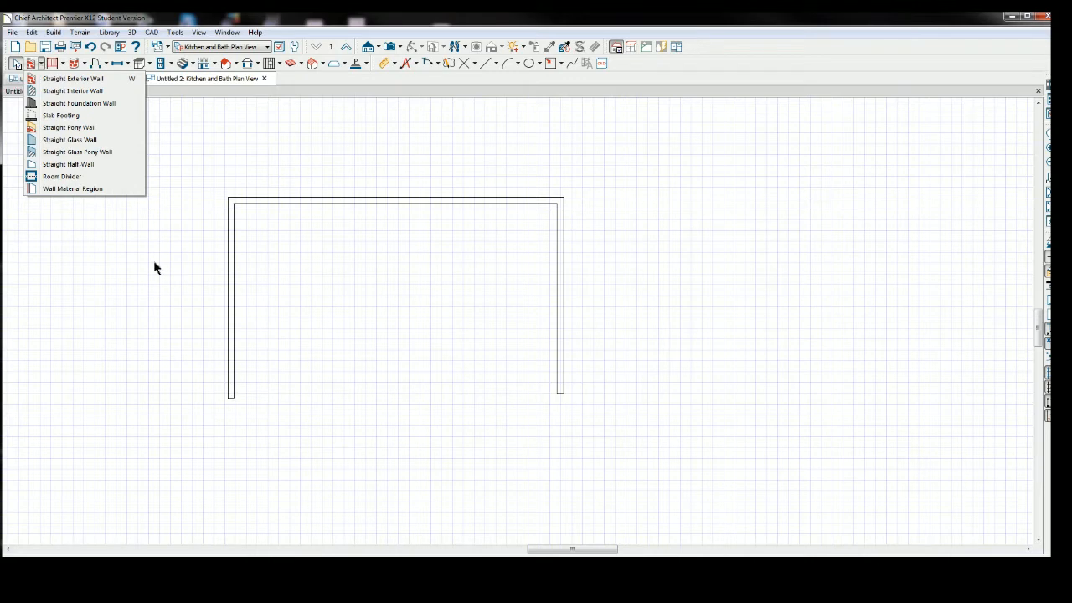
{"action": "left_click", "coordinate": [154, 262]}
{"action": "left_click", "coordinate": [41, 64]}
{"action": "left_click", "coordinate": [61, 177]}
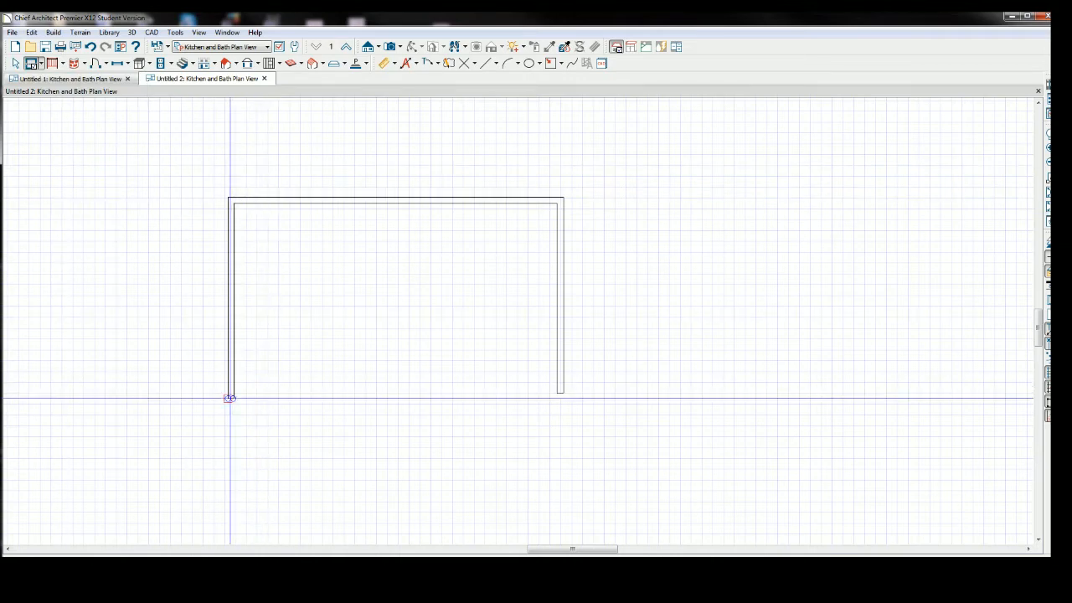
{"action": "left_click_drag", "start_coordinate": [229, 397], "coordinate": [329, 400]}
{"action": "left_click_drag", "start_coordinate": [449, 395], "coordinate": [561, 400]}
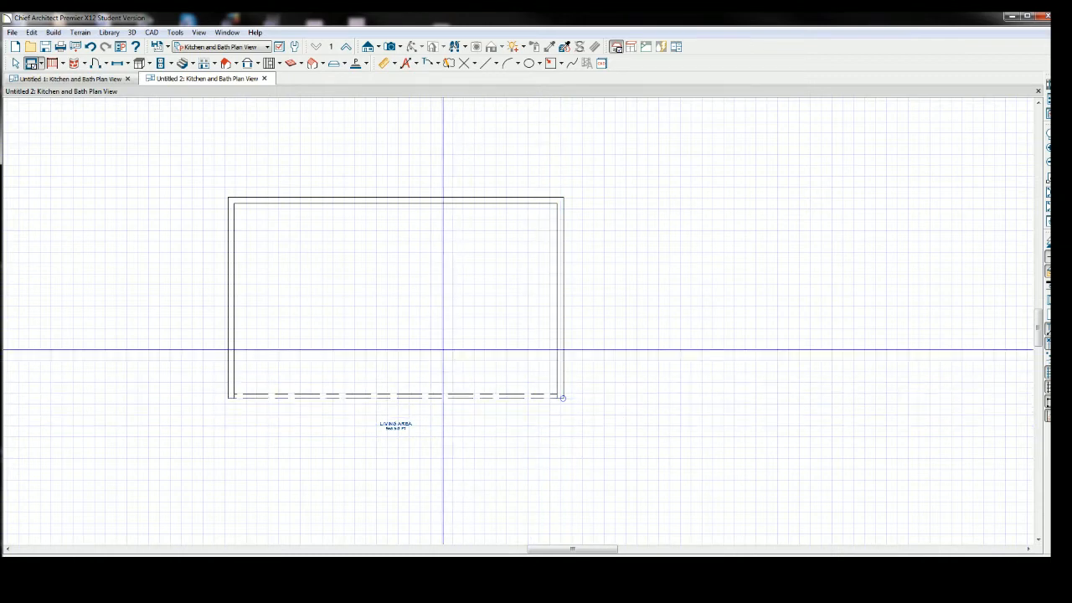
Place a Full Camera at the middle of the room divider aimed toward the top wall.
{"action": "left_click", "coordinate": [390, 47]}
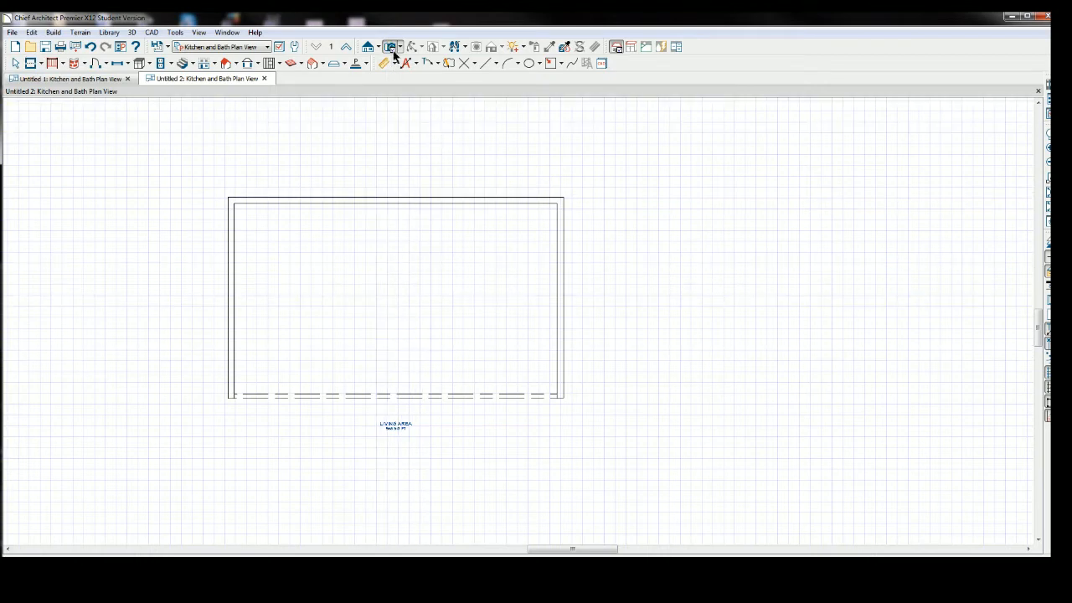
{"action": "left_click", "coordinate": [399, 48]}
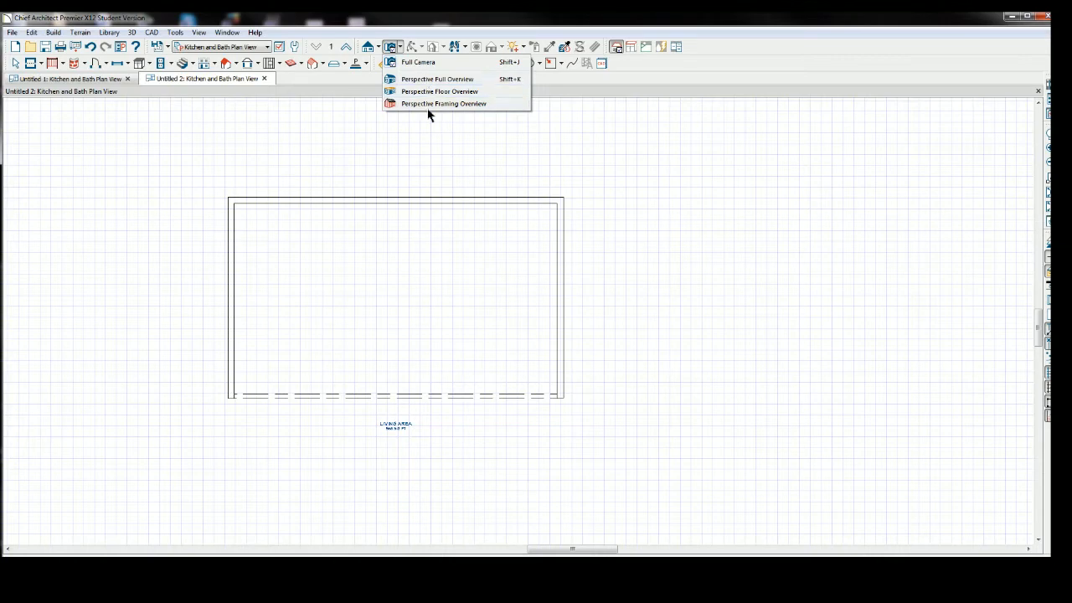
{"action": "left_click", "coordinate": [414, 62]}
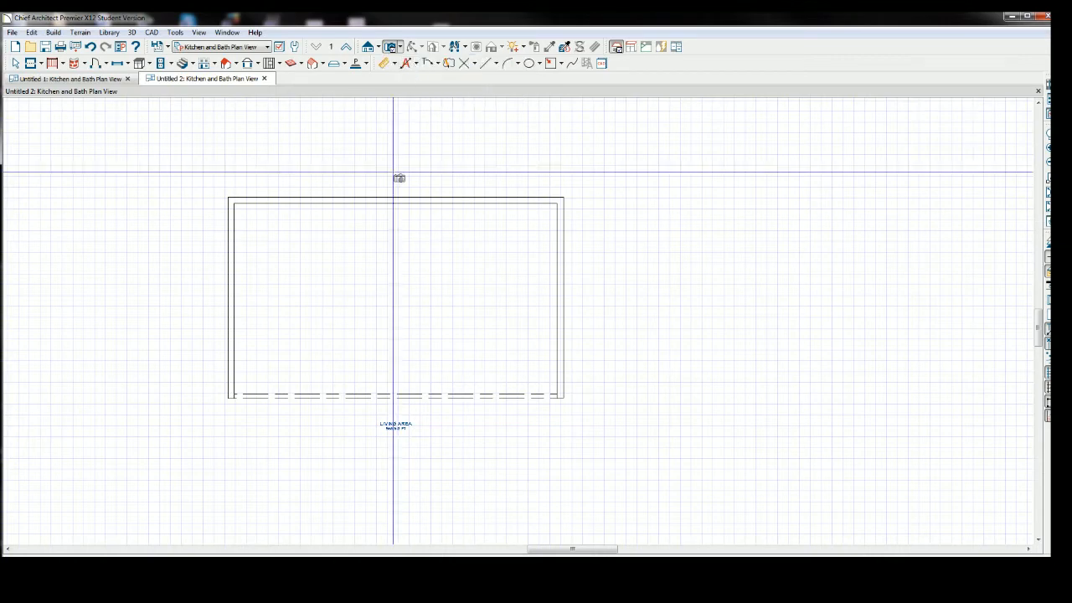
{"action": "left_click_drag", "start_coordinate": [393, 200], "coordinate": [387, 397]}
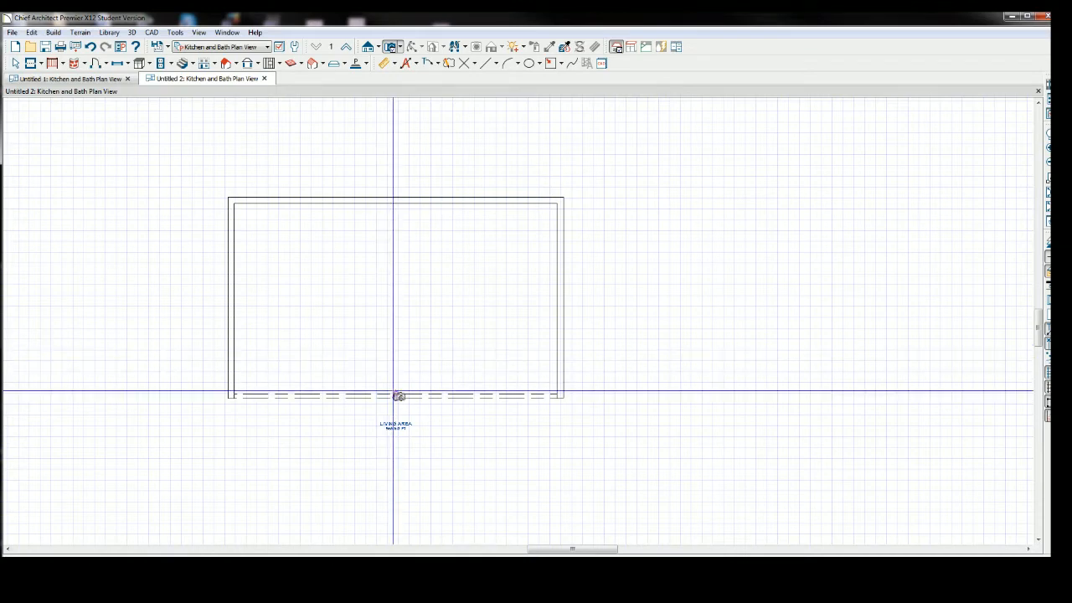
{"action": "left_click_drag", "start_coordinate": [398, 395], "coordinate": [399, 330]}
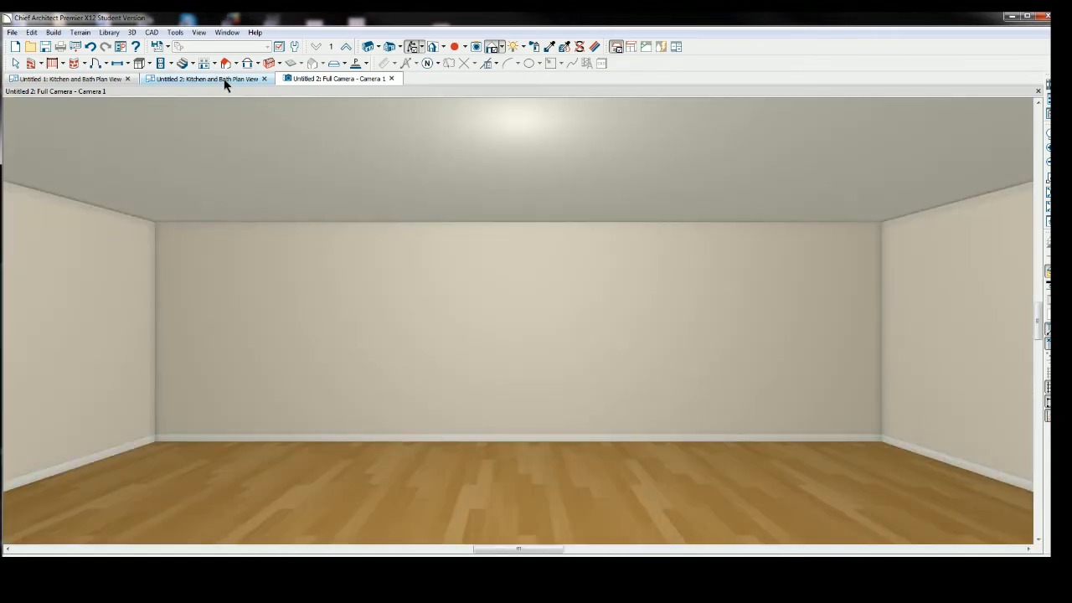
Close the Untitled 1 plan tab and place a second Full Camera from the lower-left corner aimed into the room.
{"action": "left_click", "coordinate": [223, 79]}
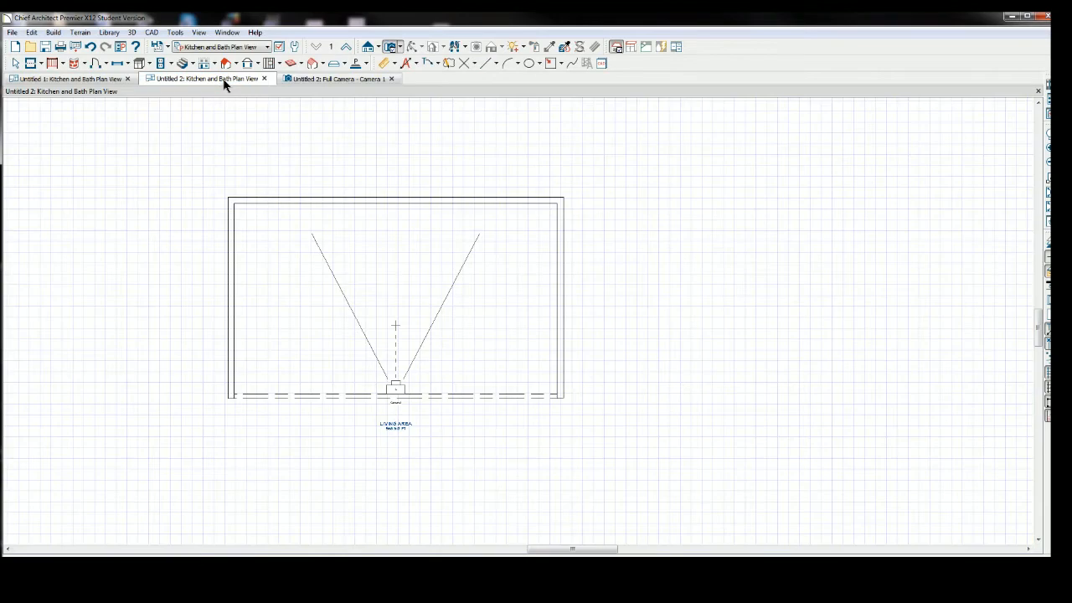
{"action": "left_click", "coordinate": [127, 78]}
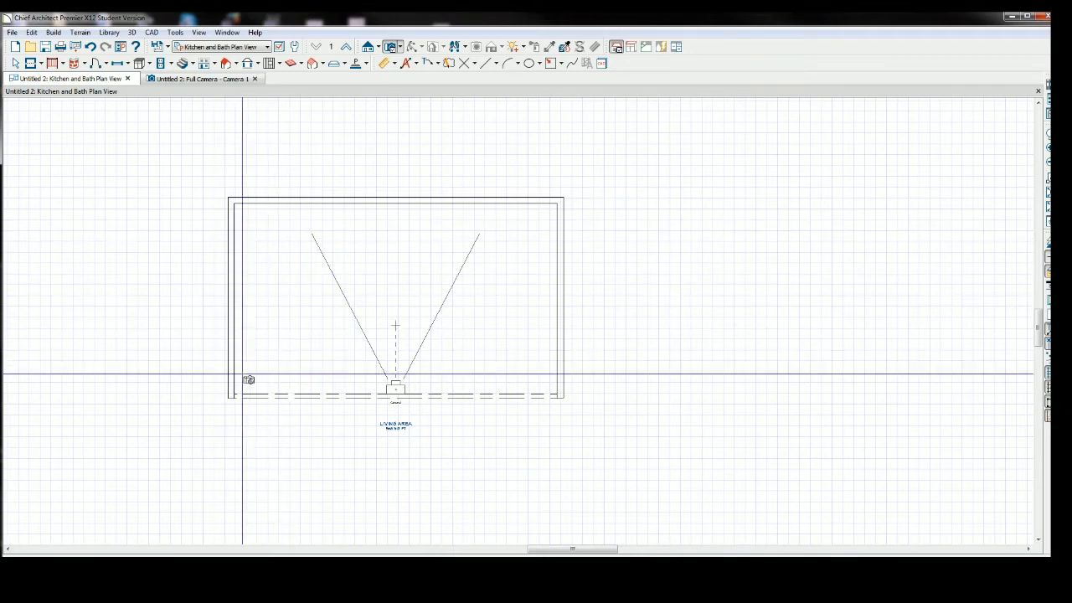
{"action": "left_click_drag", "start_coordinate": [243, 379], "coordinate": [325, 325]}
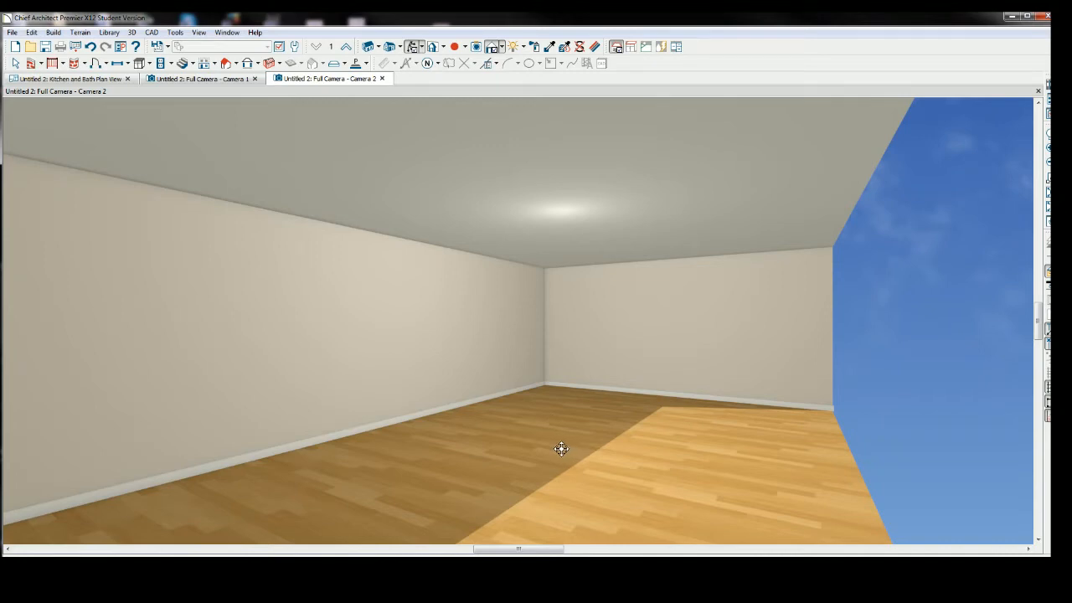
Look around the room in the second camera view, then close that view.
{"action": "scroll", "coordinate": [561, 448], "scroll_direction": "up", "scroll_amount": 4}
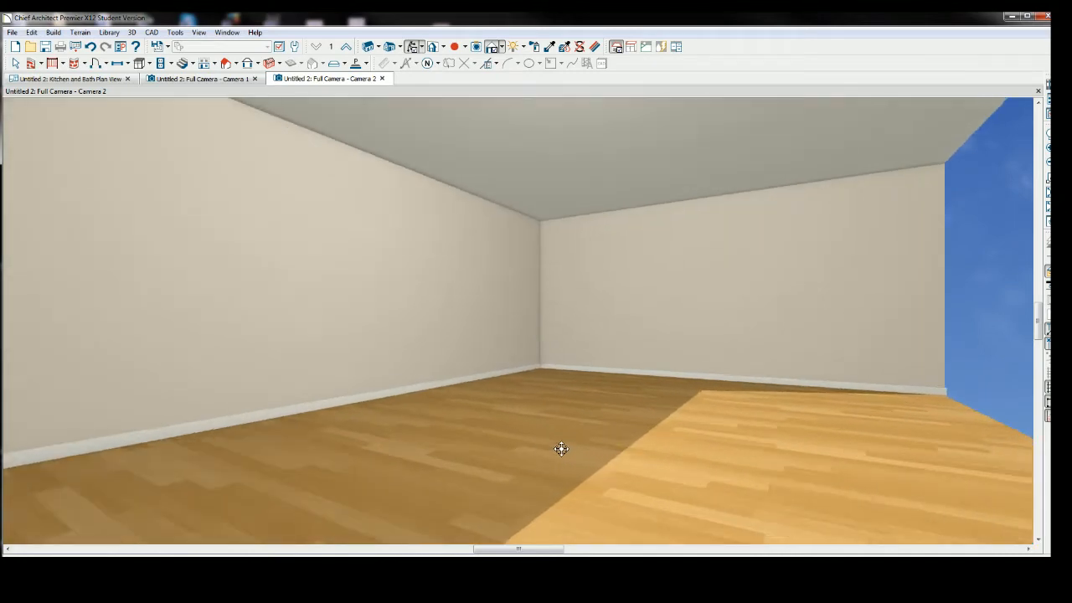
{"action": "scroll", "coordinate": [561, 449], "scroll_direction": "down", "scroll_amount": 2}
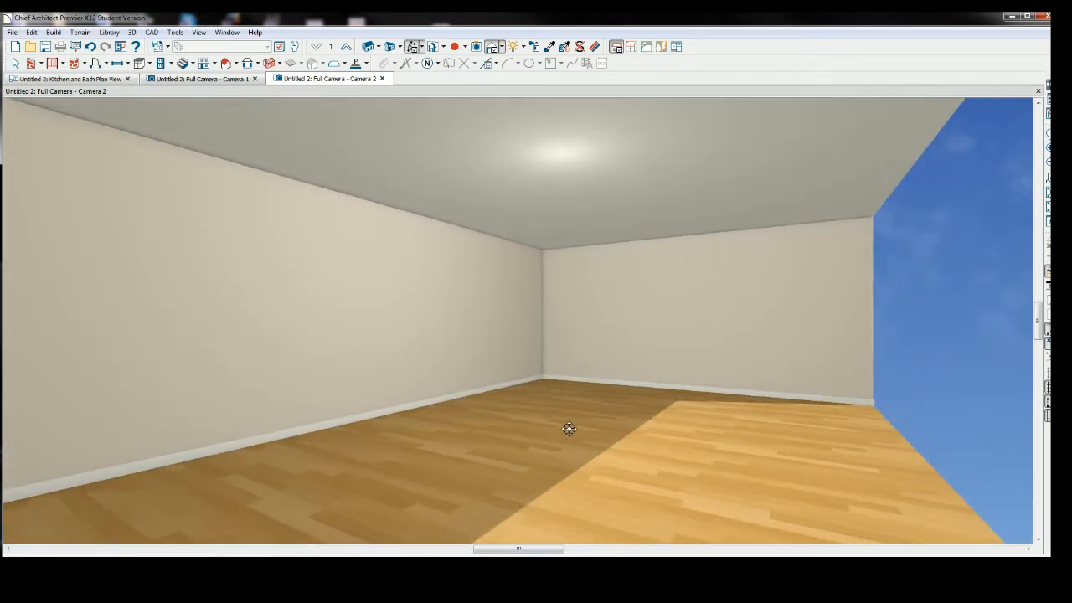
{"action": "middle_click_drag", "start_coordinate": [570, 421], "coordinate": [497, 335]}
{"action": "middle_click_drag", "start_coordinate": [735, 192], "coordinate": [856, 201]}
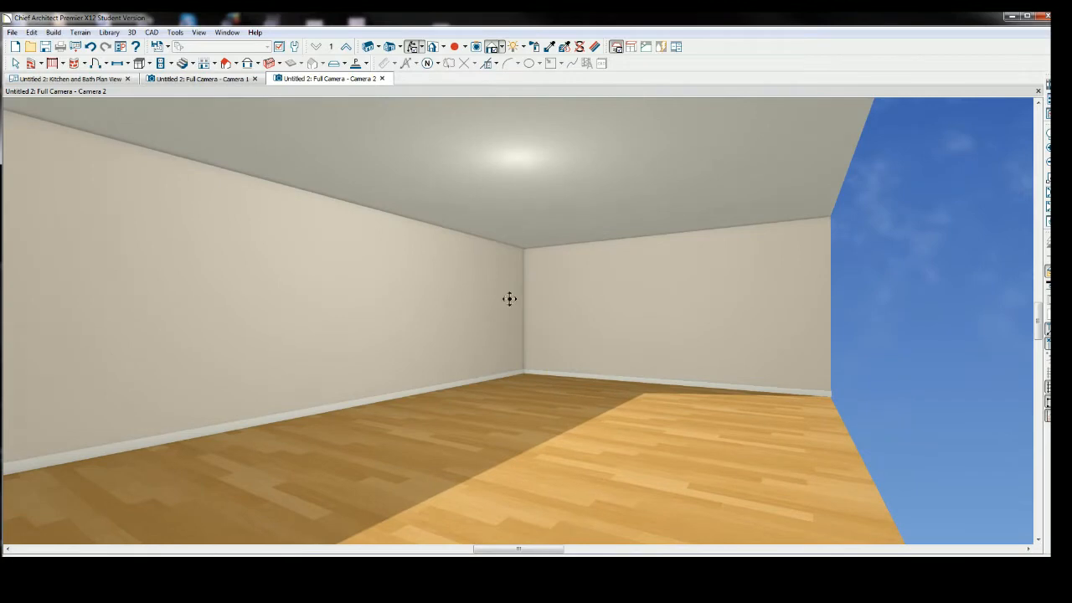
{"action": "middle_click_drag", "start_coordinate": [510, 299], "coordinate": [696, 301]}
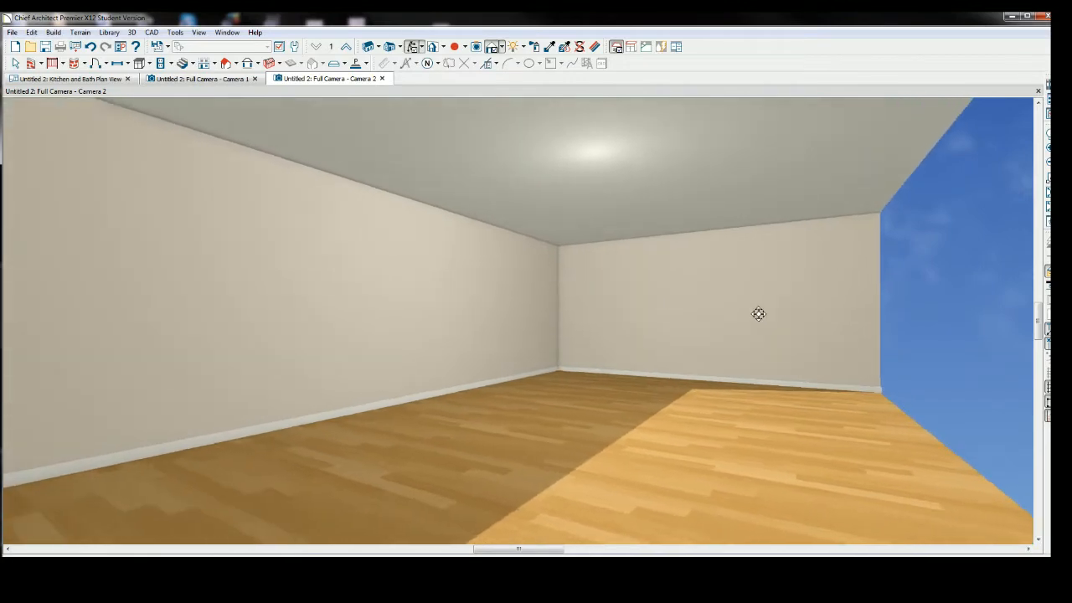
{"action": "middle_click_drag", "start_coordinate": [758, 313], "coordinate": [541, 304]}
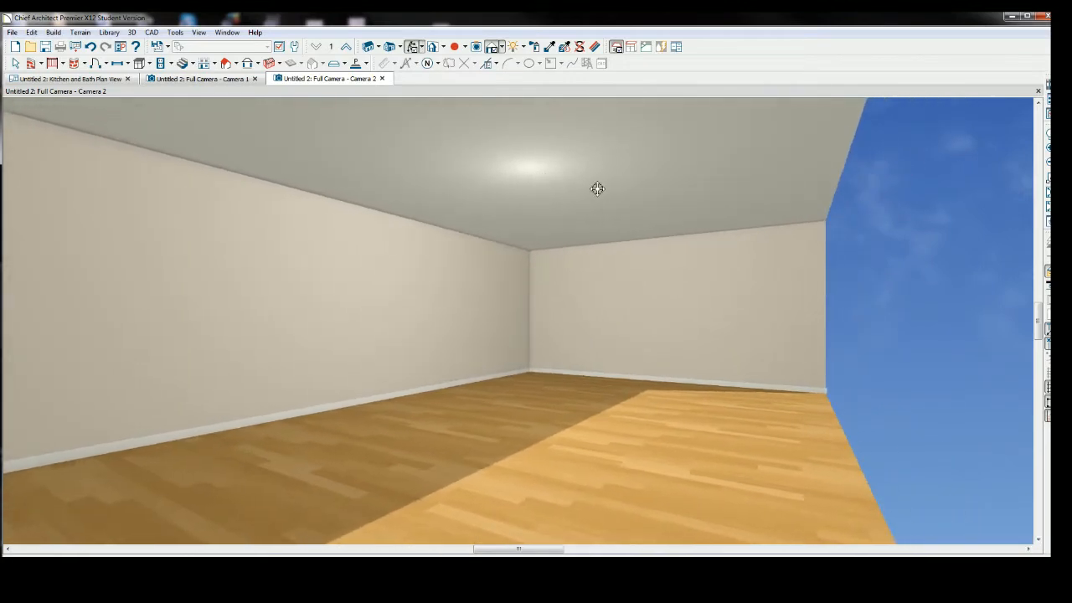
{"action": "middle_click_drag", "start_coordinate": [672, 198], "coordinate": [733, 209]}
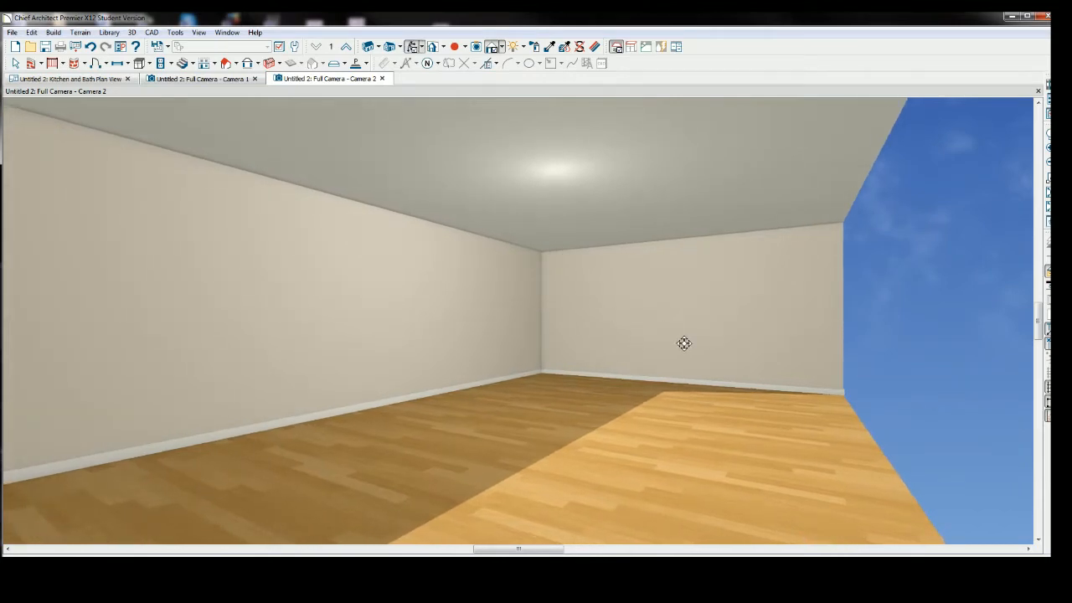
{"action": "left_click", "coordinate": [382, 78]}
Examine the room in the first camera view by moving and zooming the camera.
{"action": "left_click", "coordinate": [235, 80]}
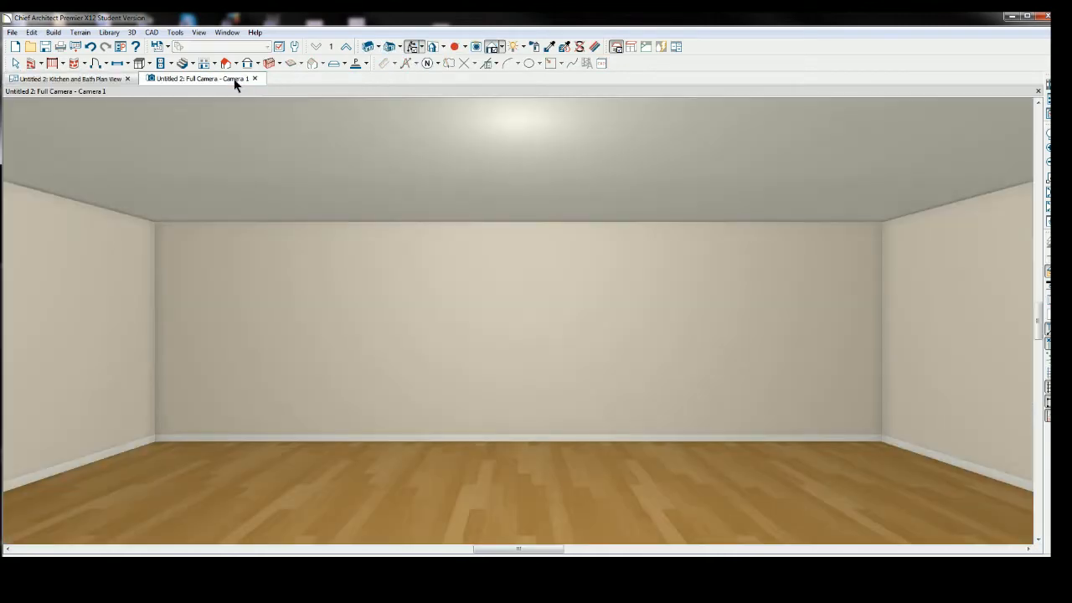
{"action": "scroll", "coordinate": [376, 349], "scroll_direction": "down", "scroll_amount": 1}
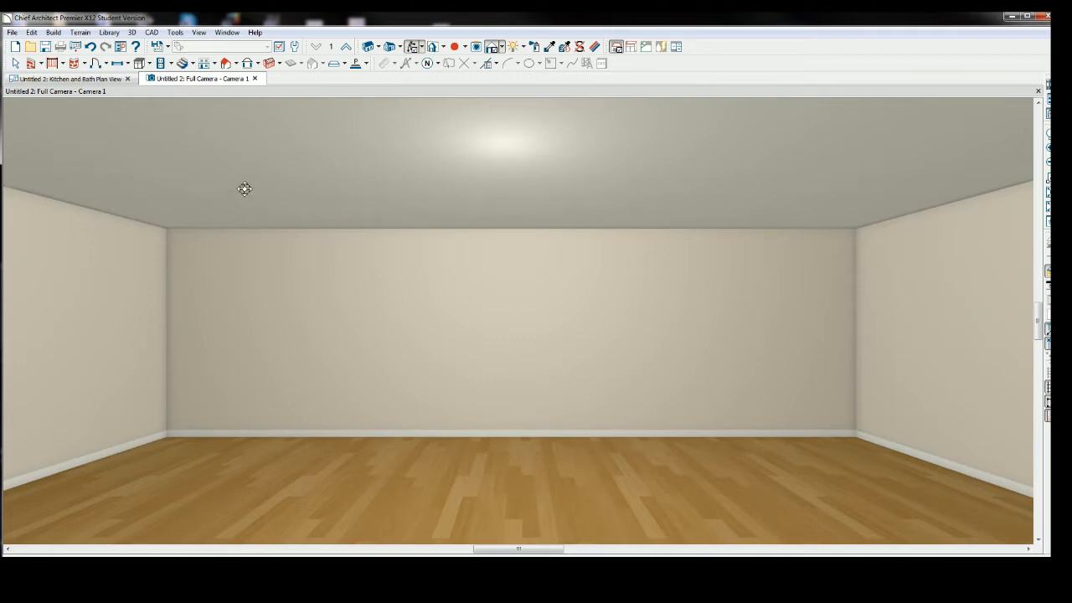
{"action": "scroll", "coordinate": [245, 189], "scroll_direction": "down", "scroll_amount": 3}
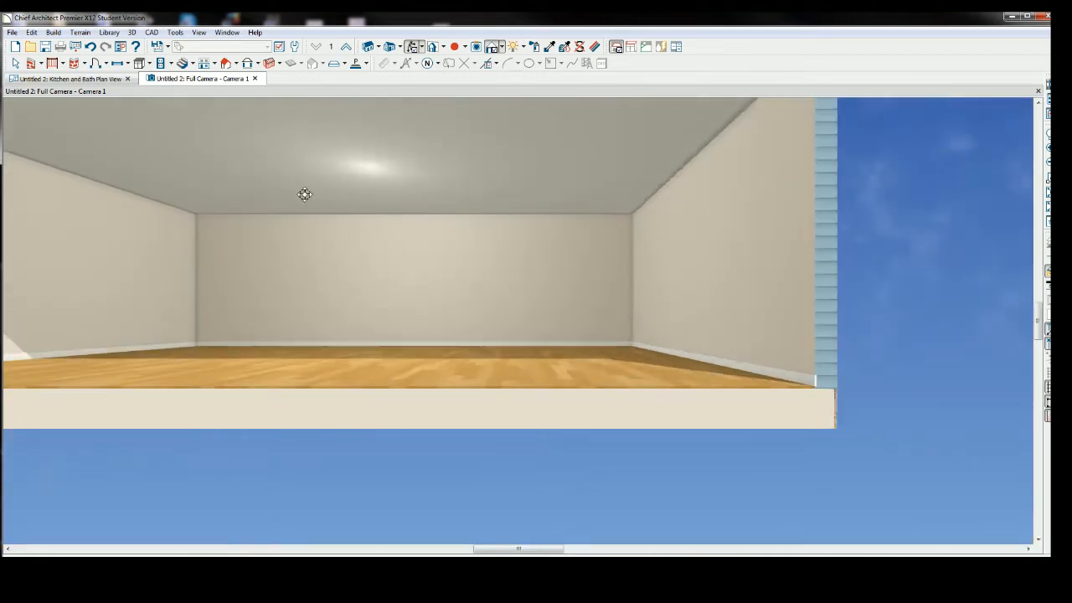
{"action": "middle_click_drag", "start_coordinate": [335, 219], "coordinate": [413, 302]}
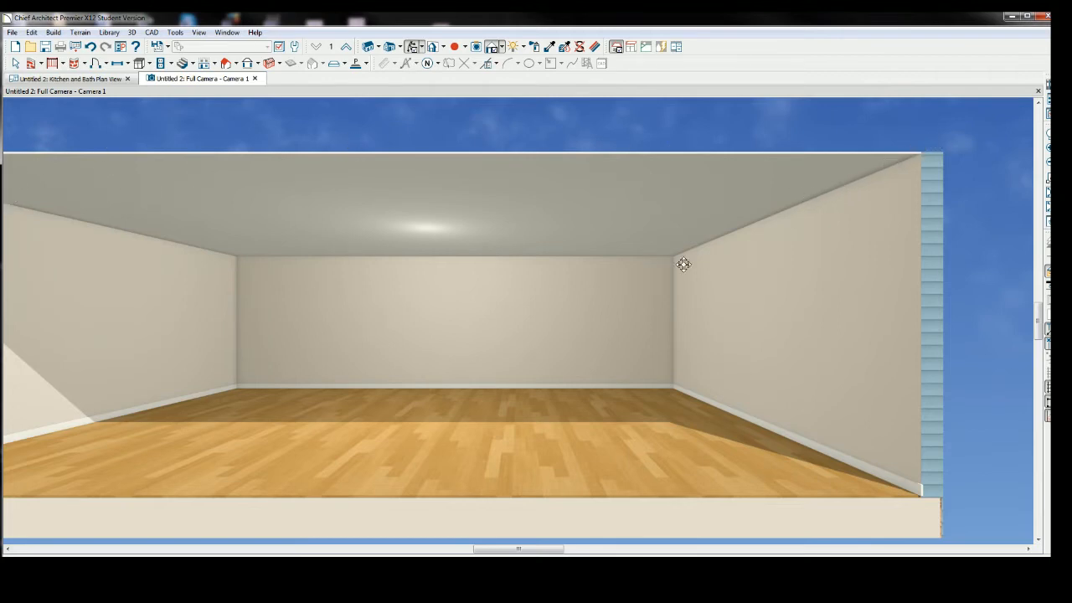
{"action": "scroll", "coordinate": [561, 393], "scroll_direction": "up", "scroll_amount": 1}
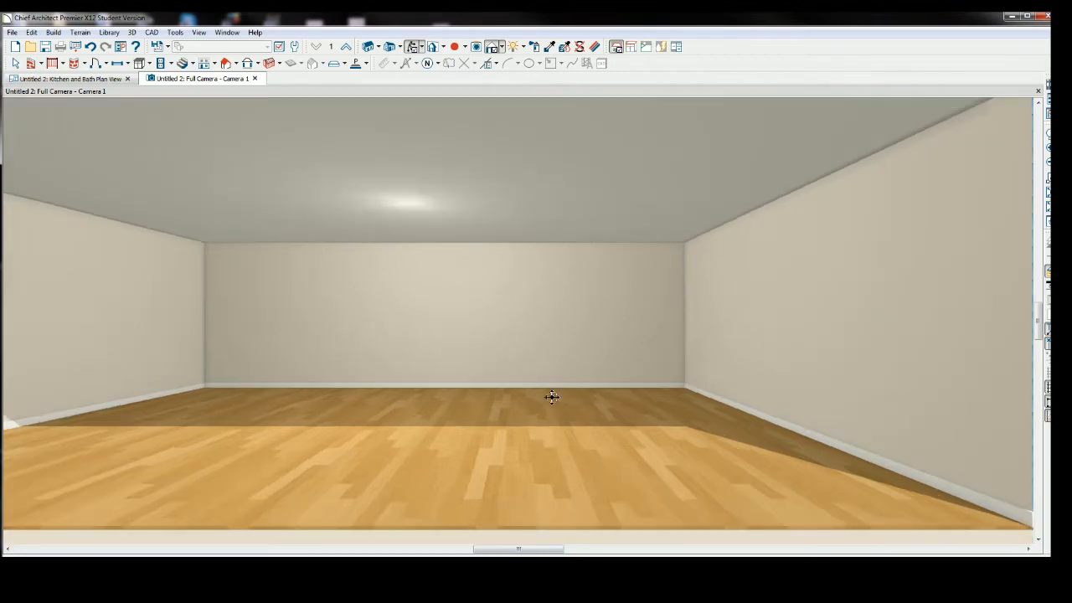
{"action": "middle_click_drag", "start_coordinate": [588, 395], "coordinate": [636, 407]}
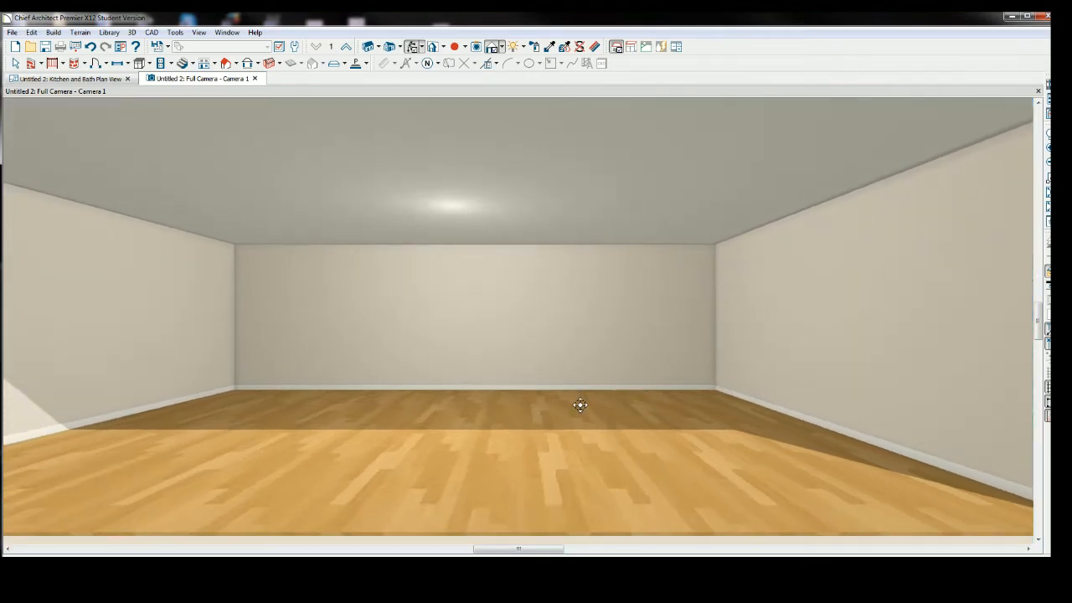
{"action": "scroll", "coordinate": [583, 399], "scroll_direction": "up", "scroll_amount": 2}
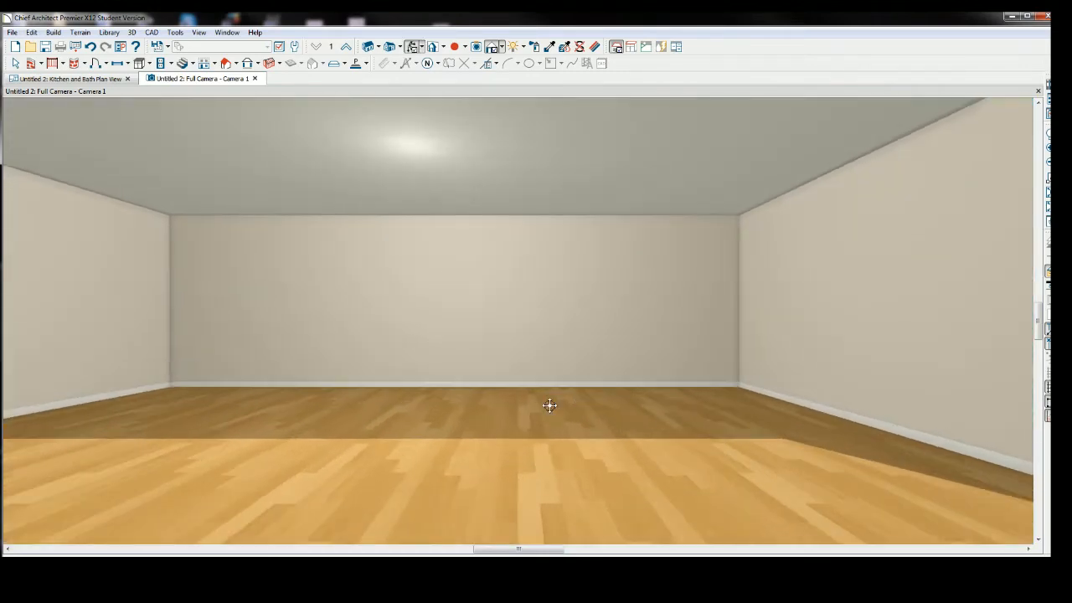
{"action": "scroll", "coordinate": [550, 403], "scroll_direction": "down", "scroll_amount": 1}
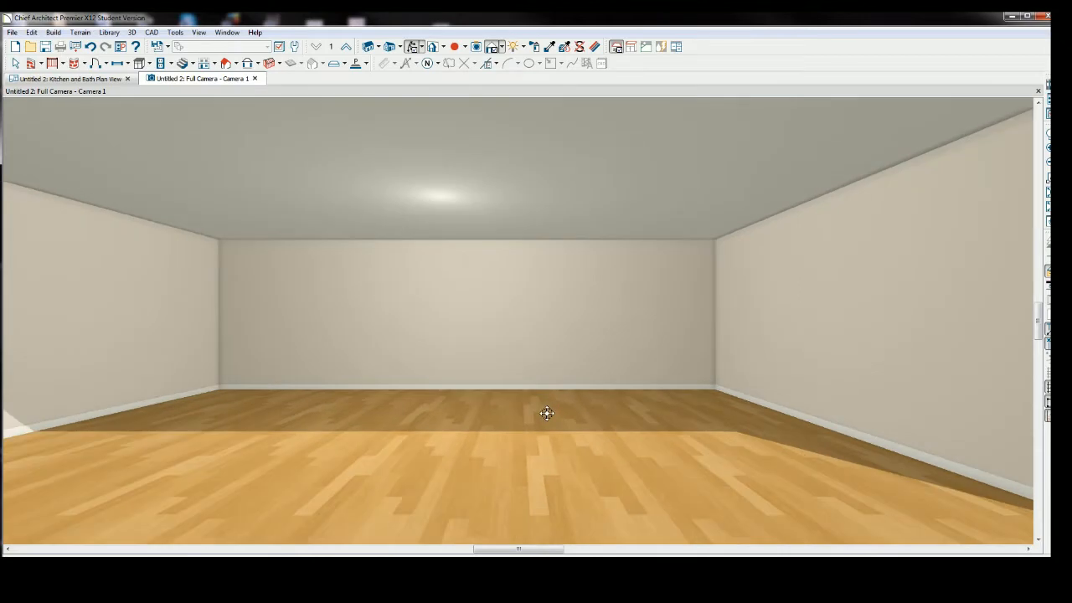
{"action": "scroll", "coordinate": [545, 410], "scroll_direction": "up", "scroll_amount": 1}
{"action": "scroll", "coordinate": [546, 410], "scroll_direction": "up", "scroll_amount": 1}
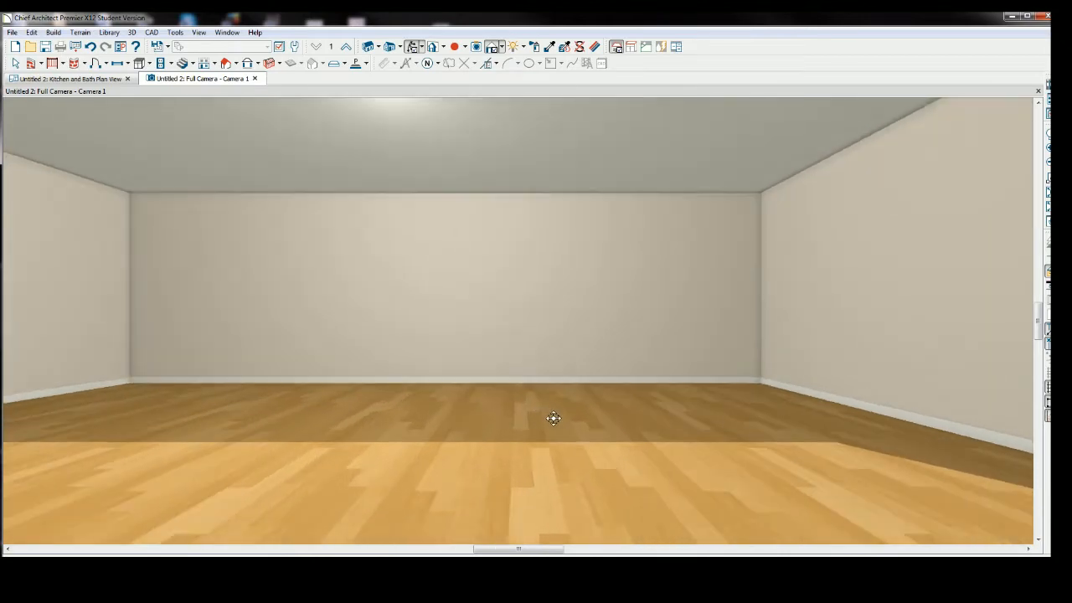
{"action": "scroll", "coordinate": [553, 418], "scroll_direction": "down", "scroll_amount": 1}
{"action": "middle_click_drag", "start_coordinate": [554, 417], "coordinate": [633, 419]}
{"action": "scroll", "coordinate": [601, 422], "scroll_direction": "up", "scroll_amount": 1}
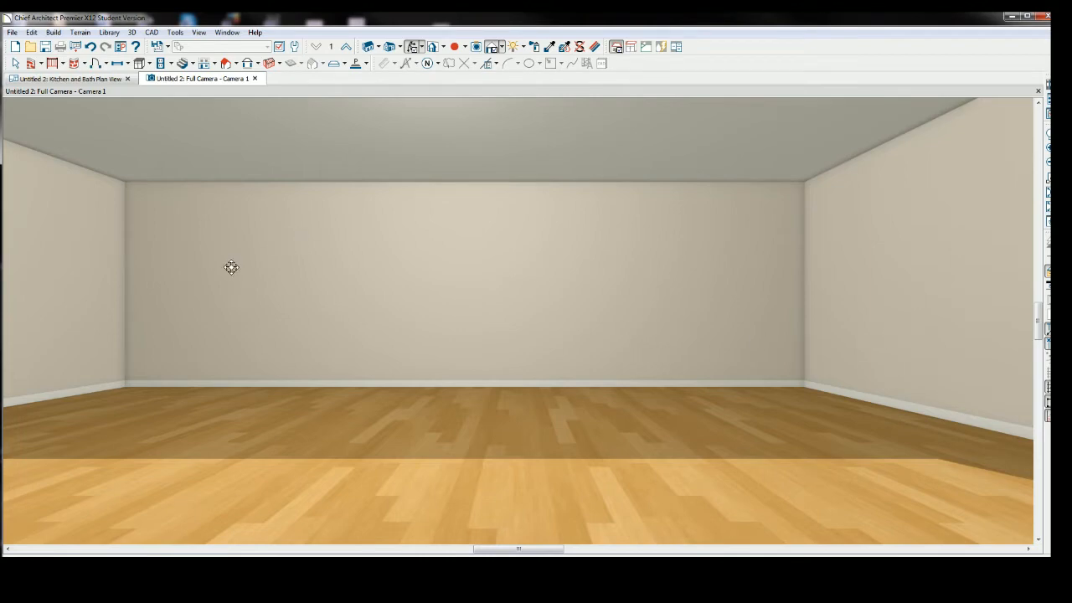
Place a sliding door in the right wall near its middle.
{"action": "left_click", "coordinate": [89, 79]}
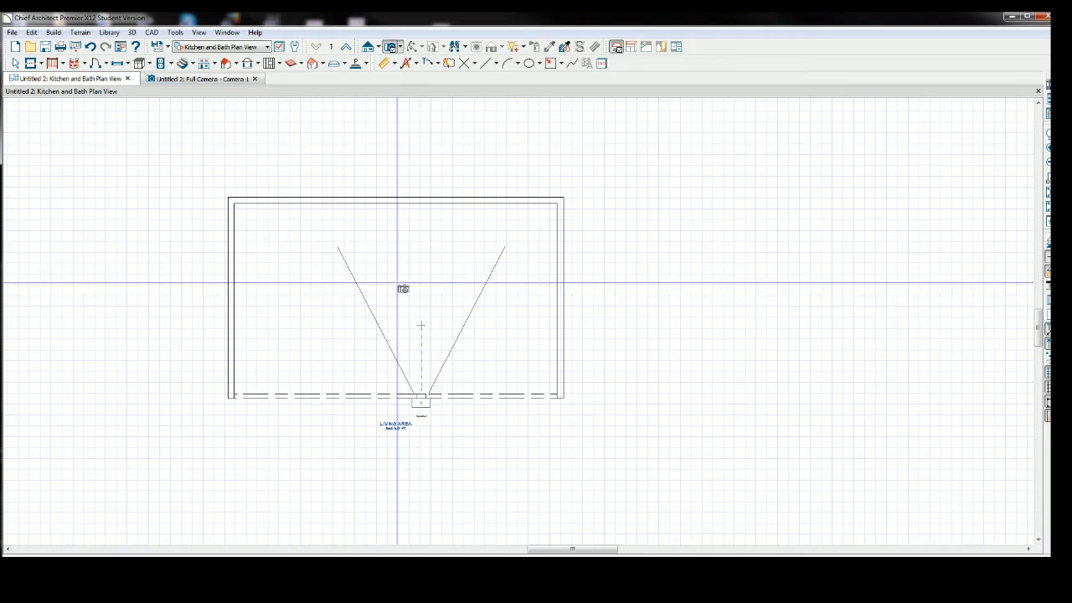
{"action": "key", "text": "Escape"}
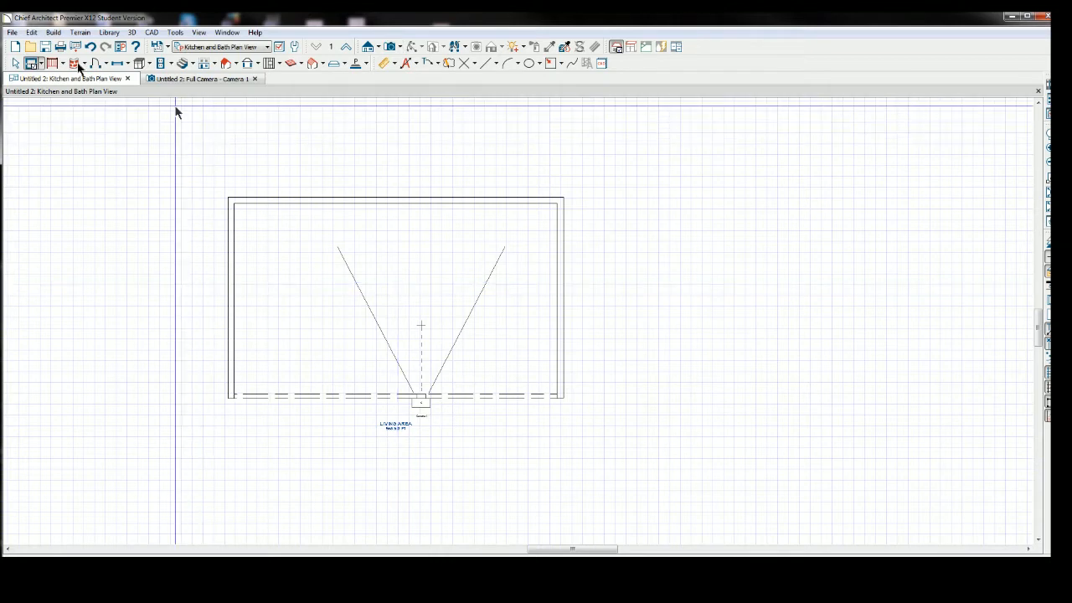
{"action": "left_click", "coordinate": [124, 65]}
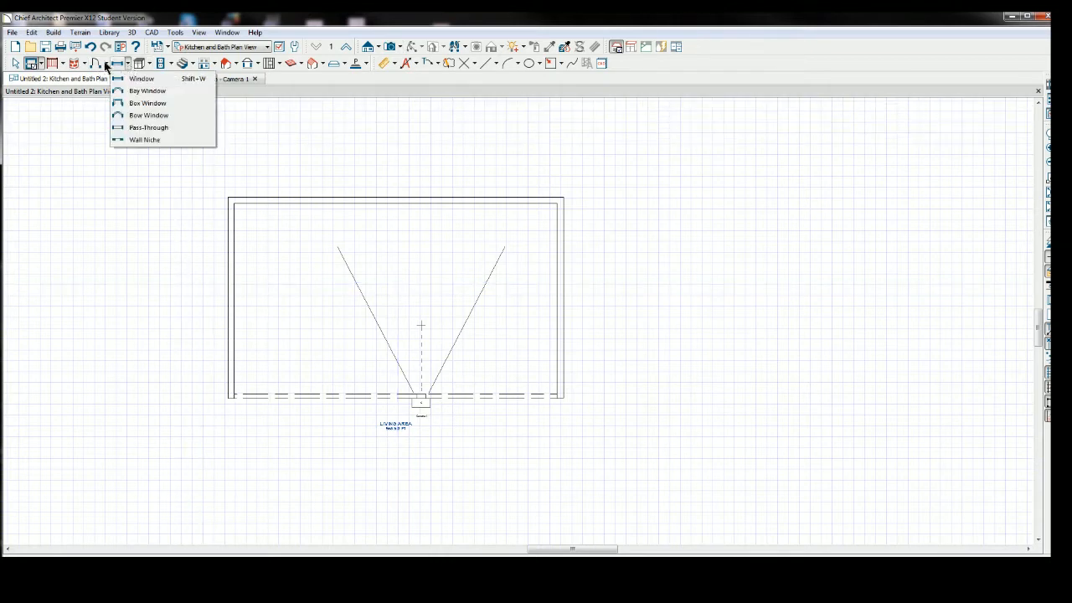
{"action": "left_click", "coordinate": [107, 67]}
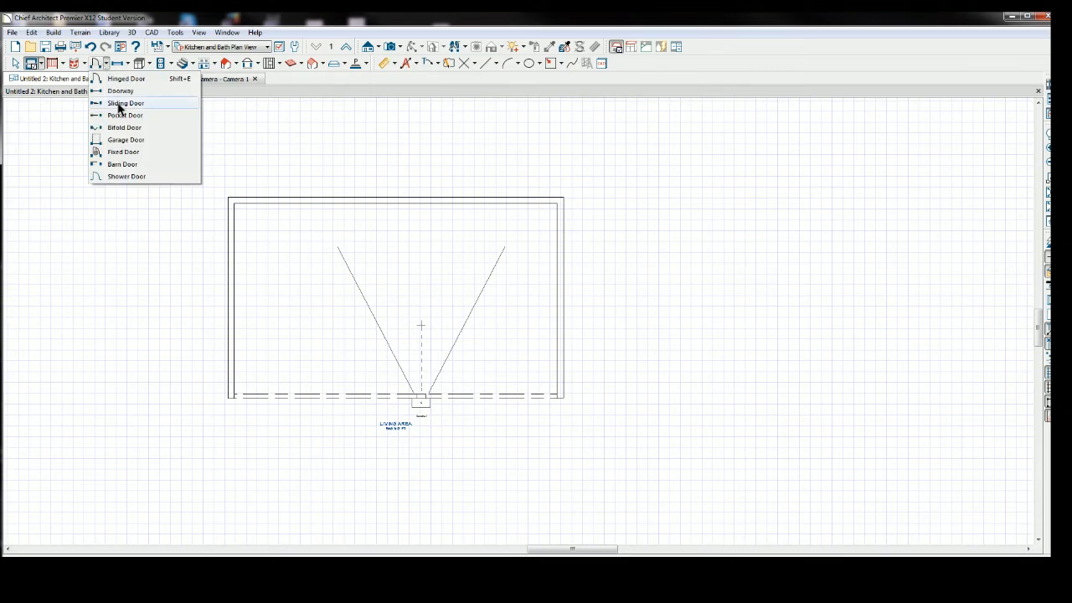
{"action": "left_click", "coordinate": [118, 103]}
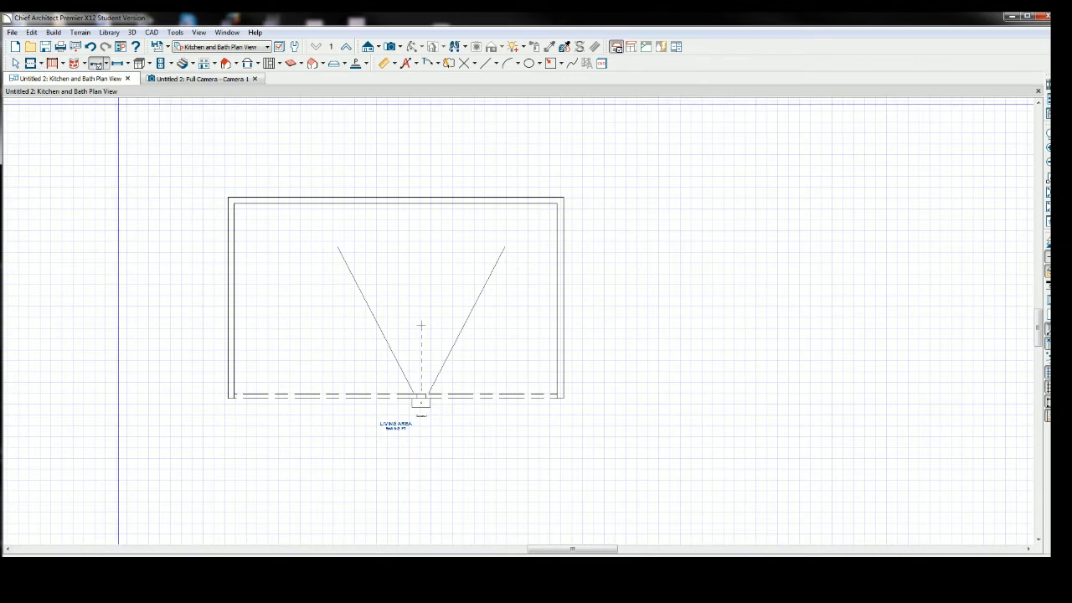
{"action": "left_click", "coordinate": [561, 277]}
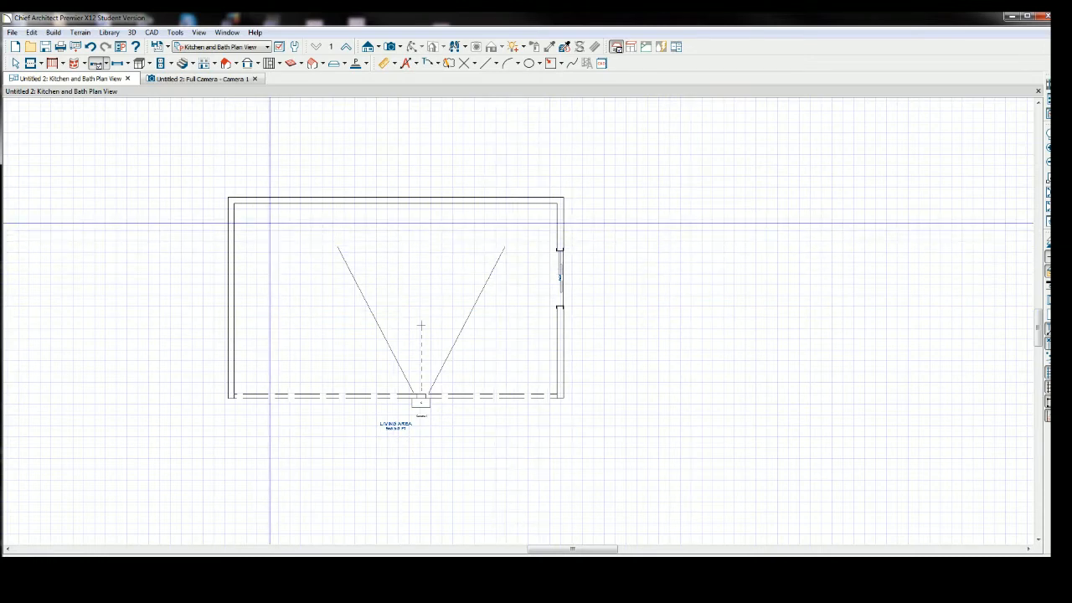
Select the sliding door and move it slightly up along the right wall.
{"action": "key", "text": "w"}
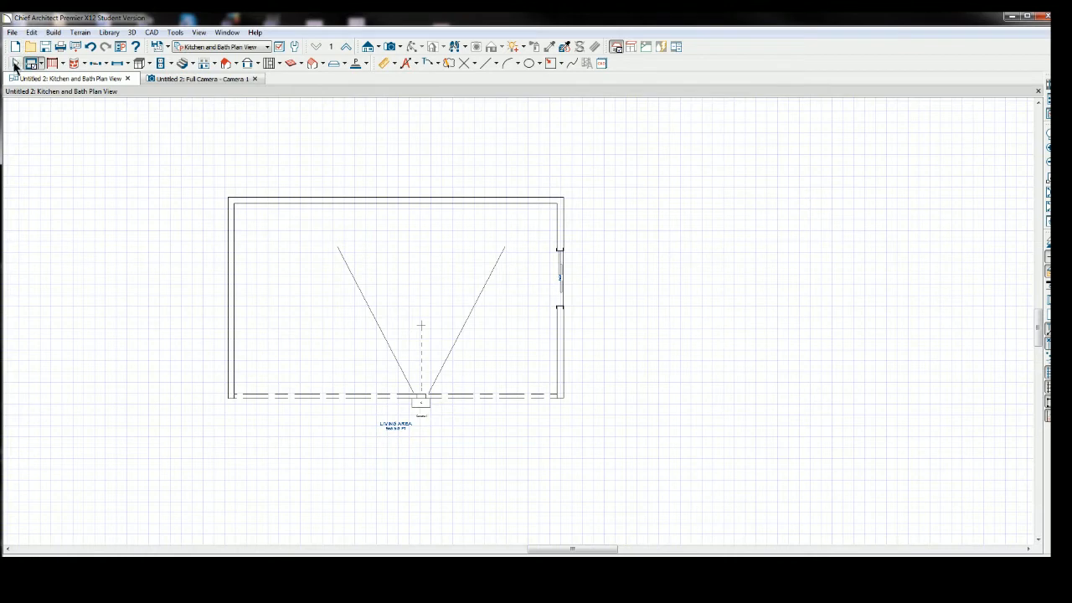
{"action": "left_click", "coordinate": [15, 64]}
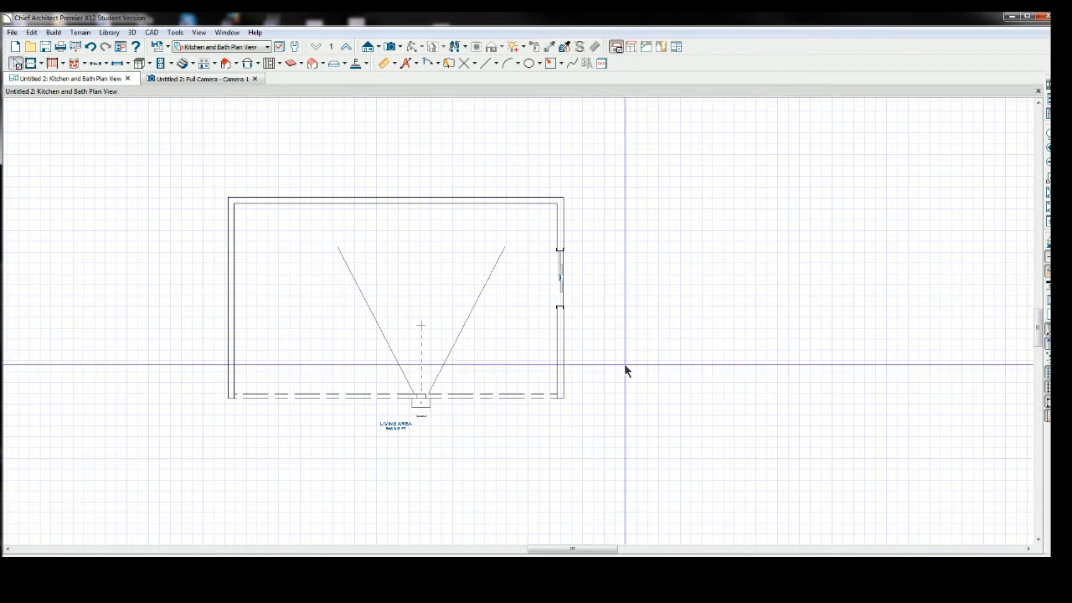
{"action": "left_click", "coordinate": [561, 280]}
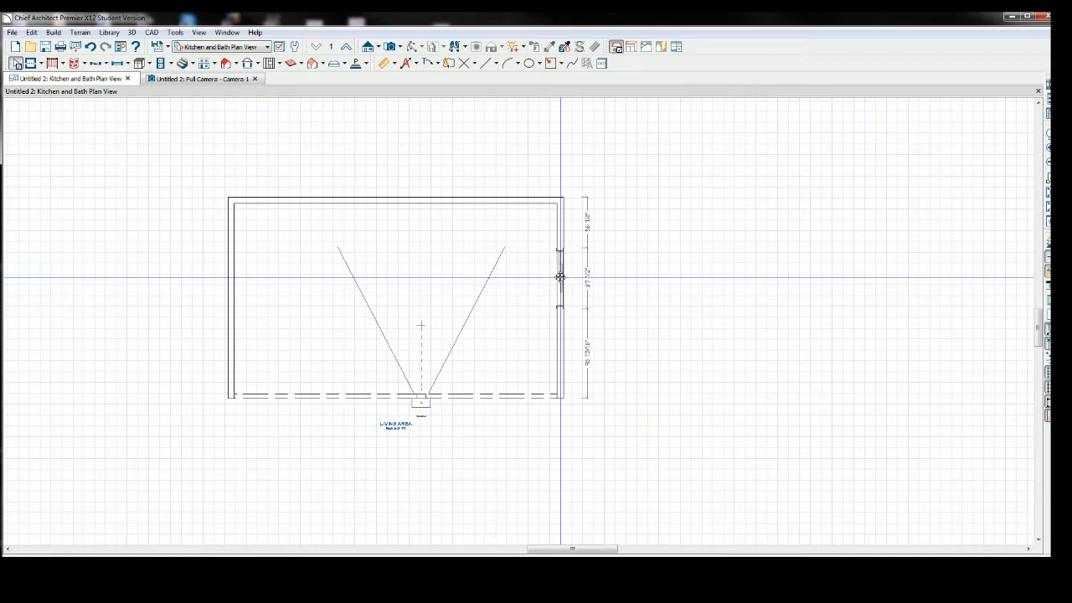
{"action": "mouse_move", "coordinate": [561, 282]}
{"action": "left_mouse_down"}
{"action": "mouse_move", "coordinate": [560, 293]}
{"action": "mouse_move", "coordinate": [561, 268]}
{"action": "left_mouse_up"}
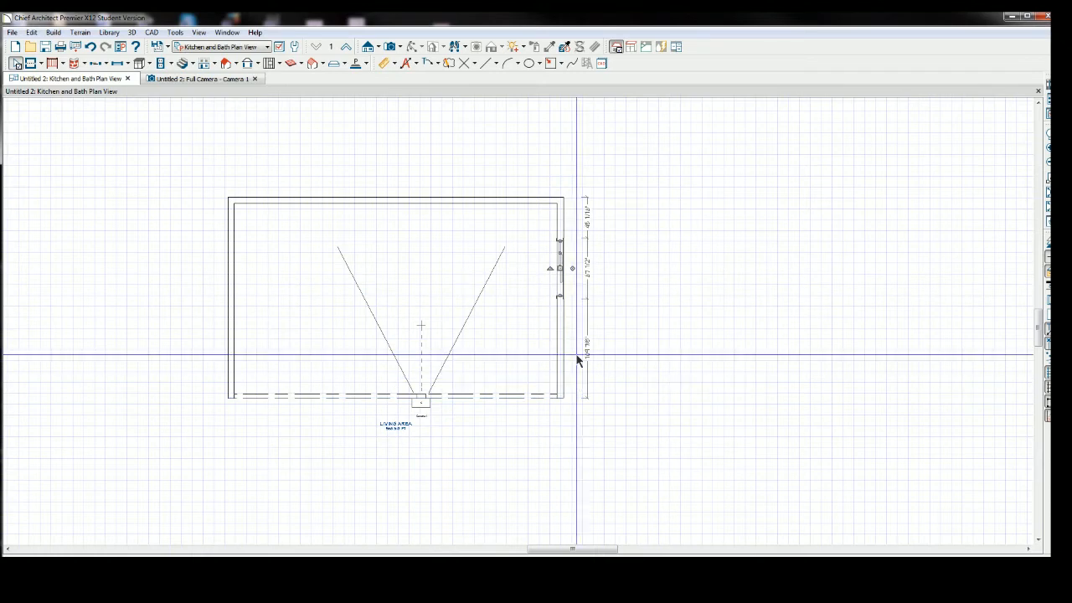
Move the sliding door slightly down along the right wall.
{"action": "left_click", "coordinate": [559, 268]}
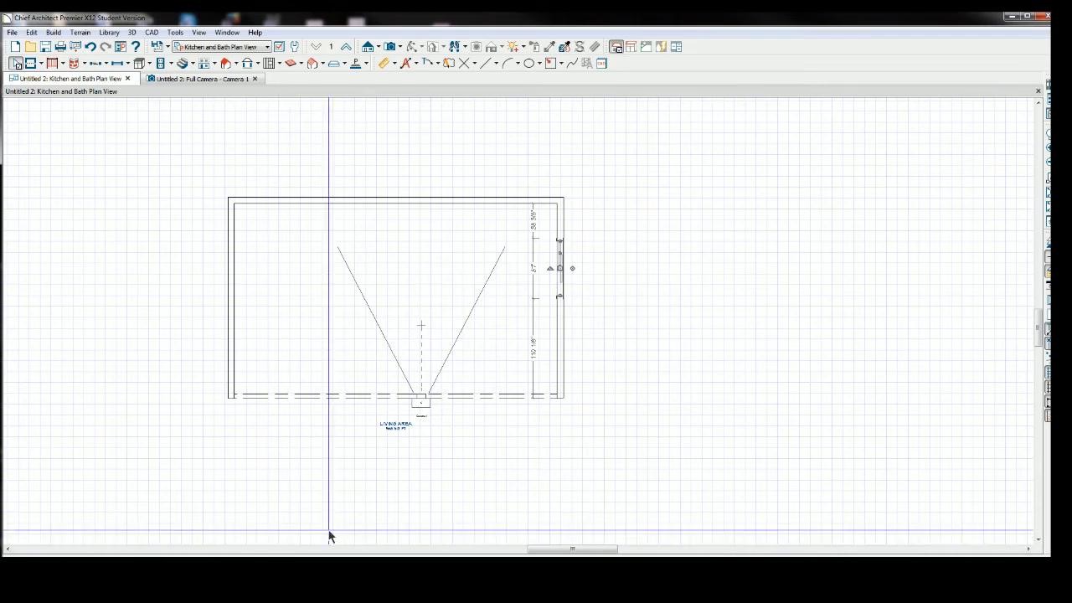
{"action": "key", "text": "Escape"}
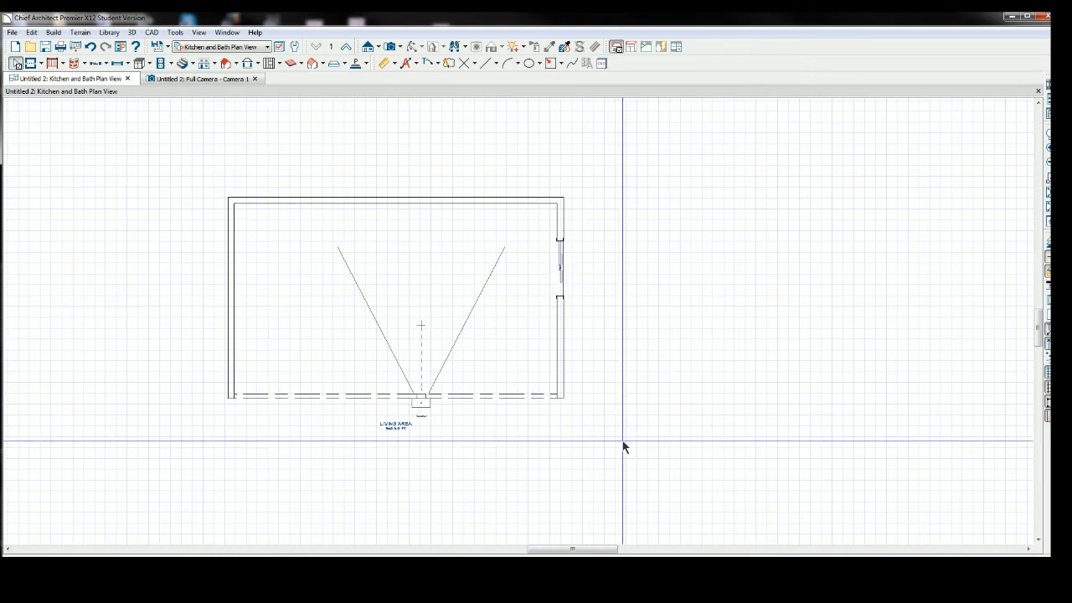
{"action": "left_click", "coordinate": [561, 278]}
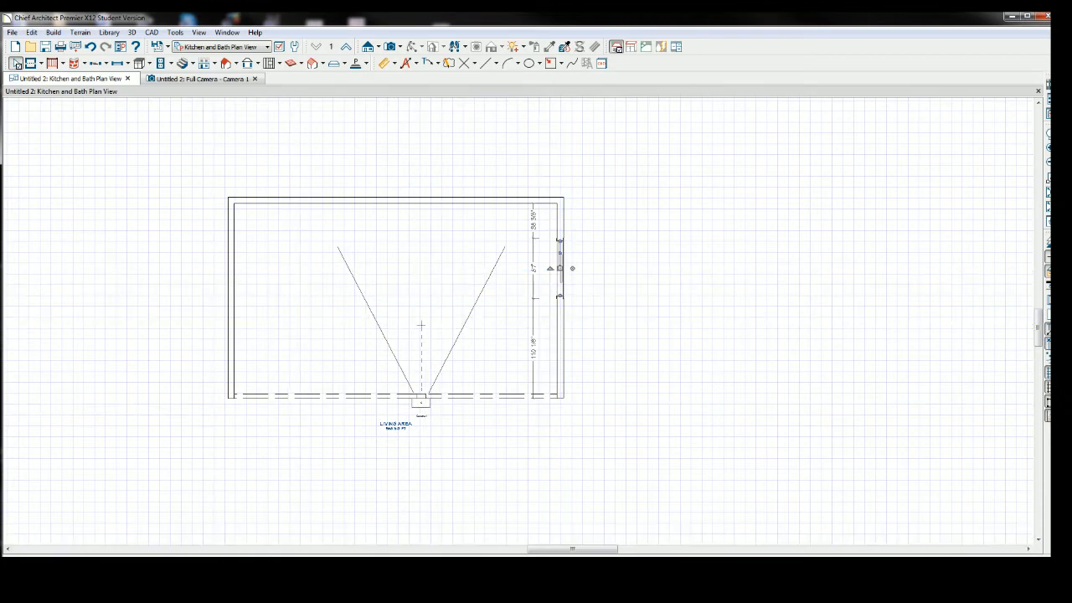
{"action": "key", "text": "Escape"}
{"action": "left_click", "coordinate": [426, 331]}
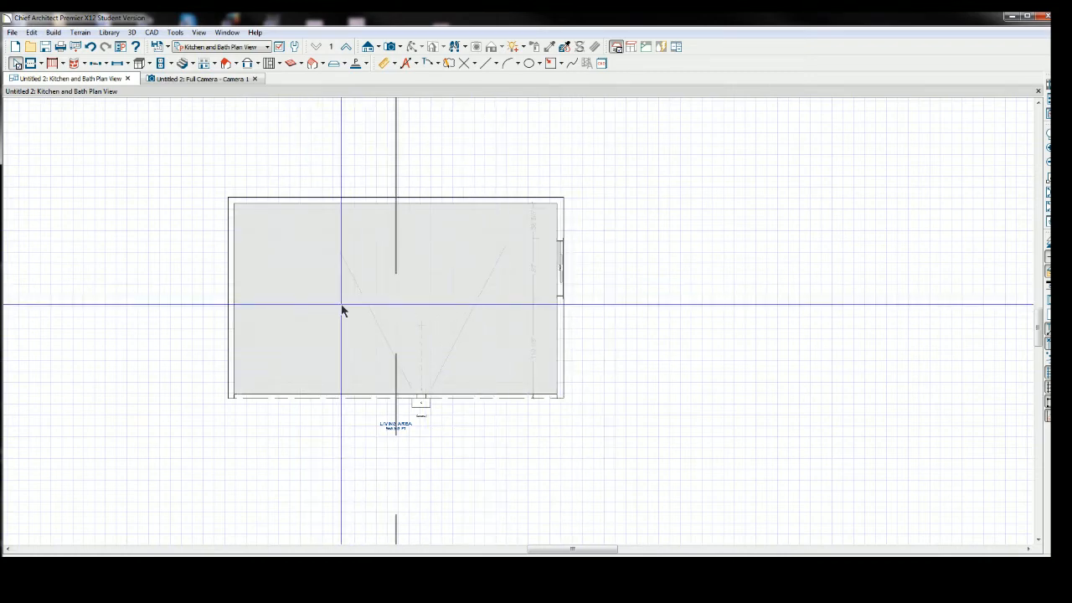
{"action": "left_click", "coordinate": [298, 297]}
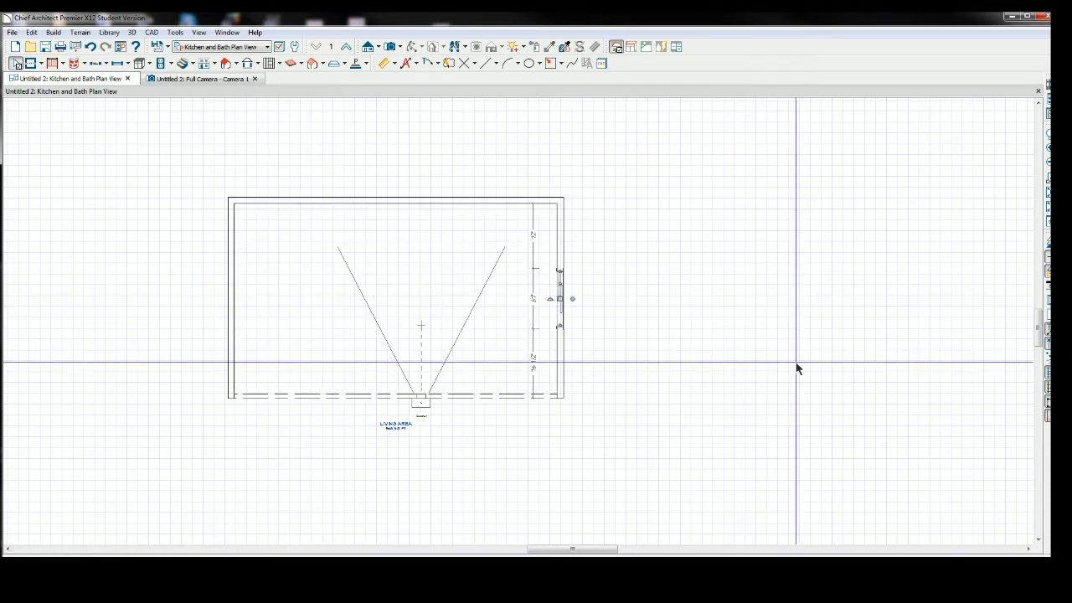
{"action": "left_click", "coordinate": [792, 366]}
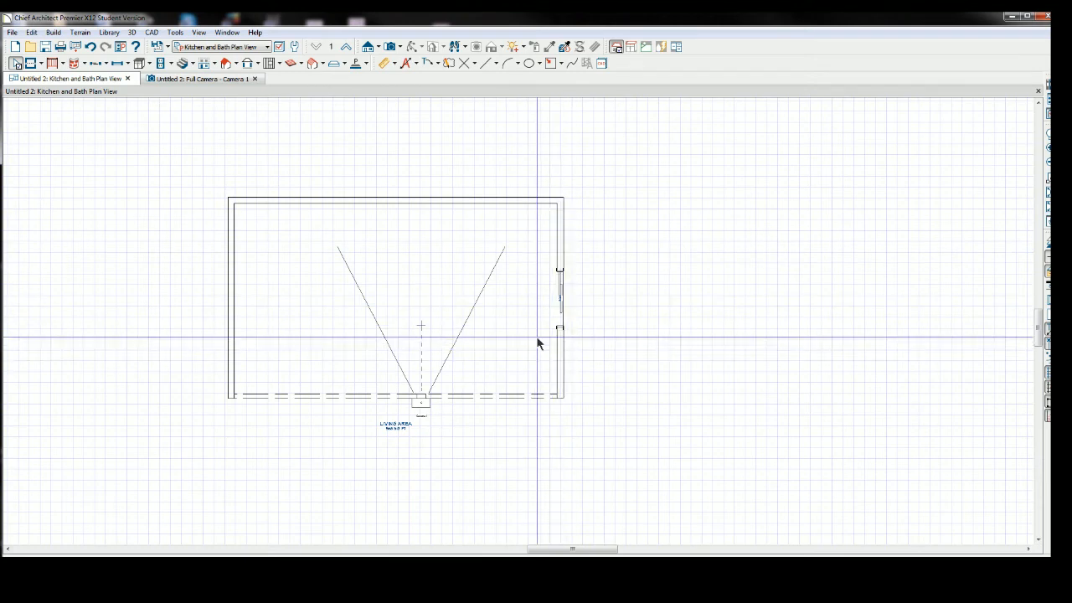
Place two standard windows in the right wall, one above and one below the sliding door.
{"action": "left_click", "coordinate": [130, 64]}
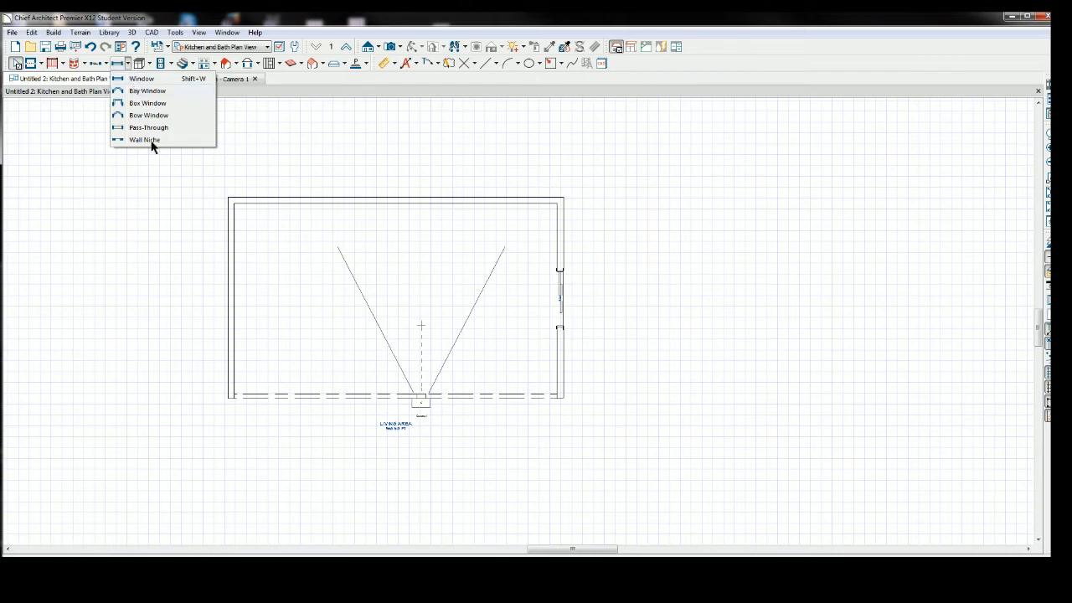
{"action": "left_click", "coordinate": [141, 79]}
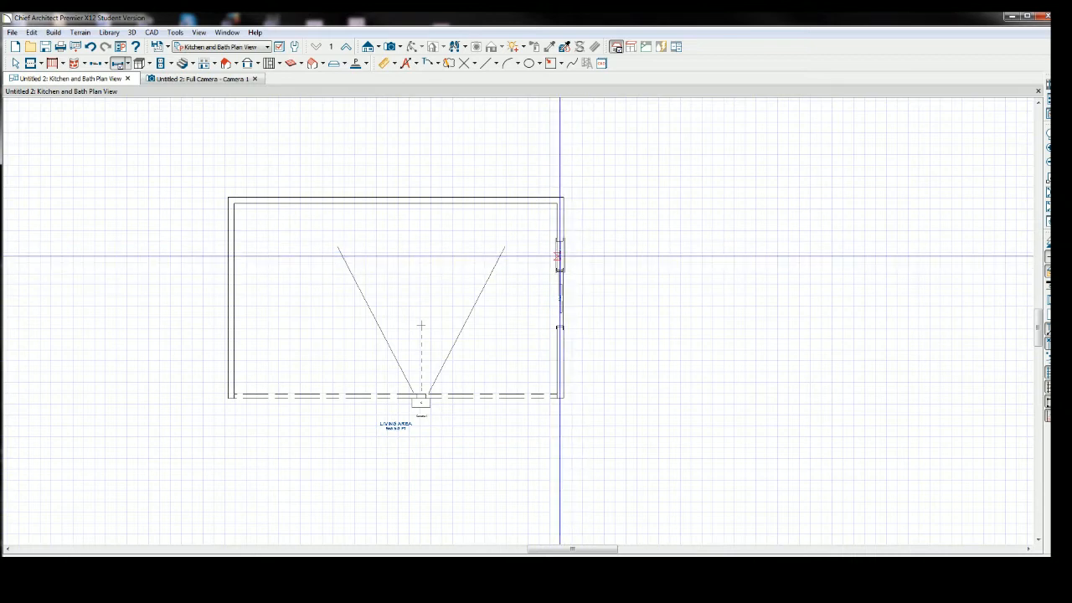
{"action": "left_click", "coordinate": [561, 242]}
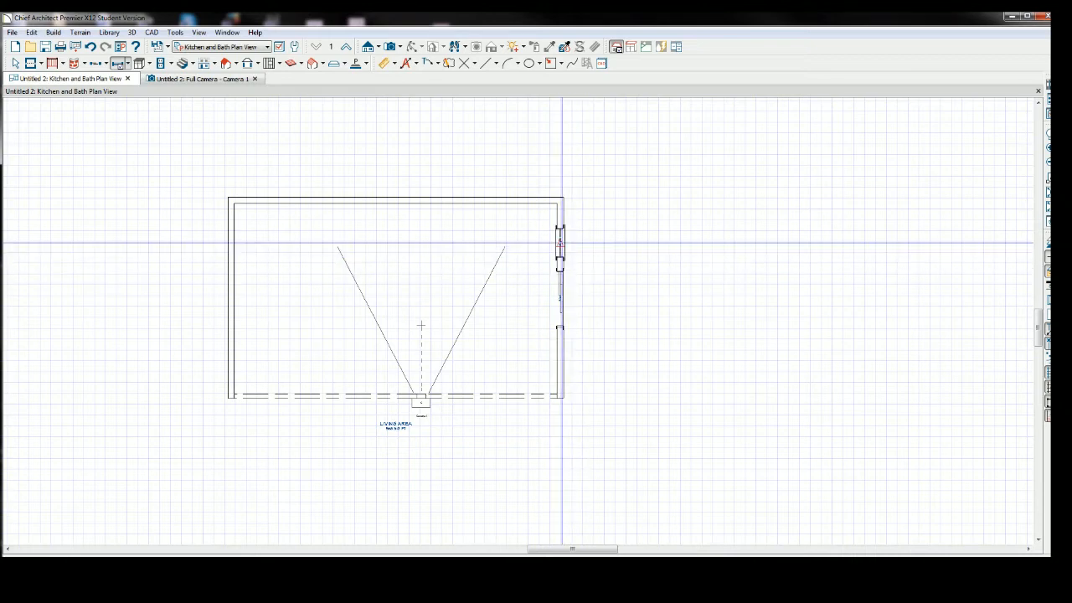
{"action": "left_click", "coordinate": [567, 350]}
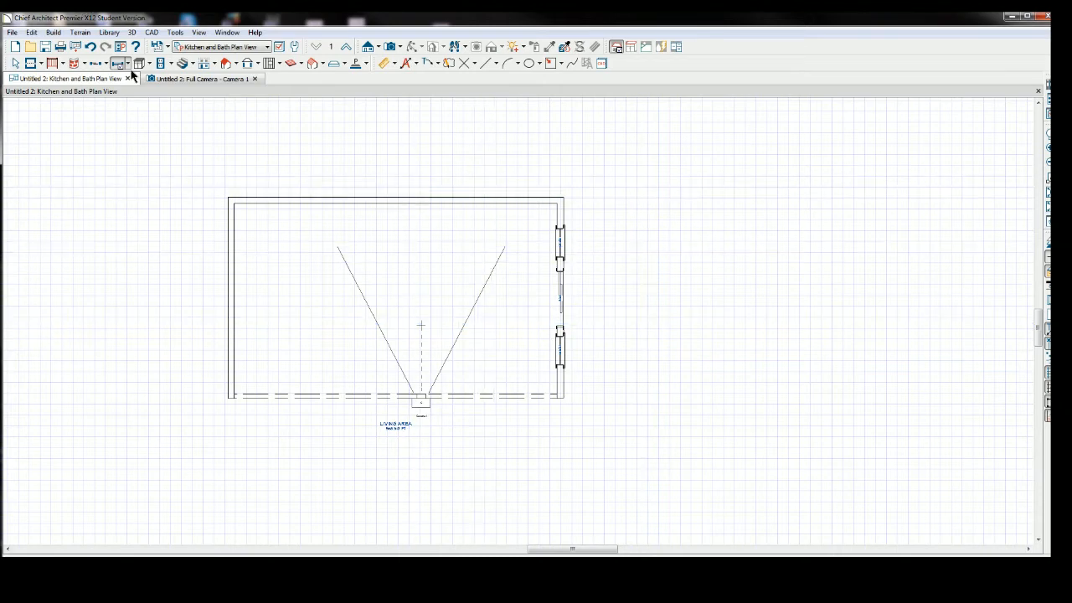
Review the new windows and sliding door in the first camera view, then return to the plan.
{"action": "left_click", "coordinate": [228, 79]}
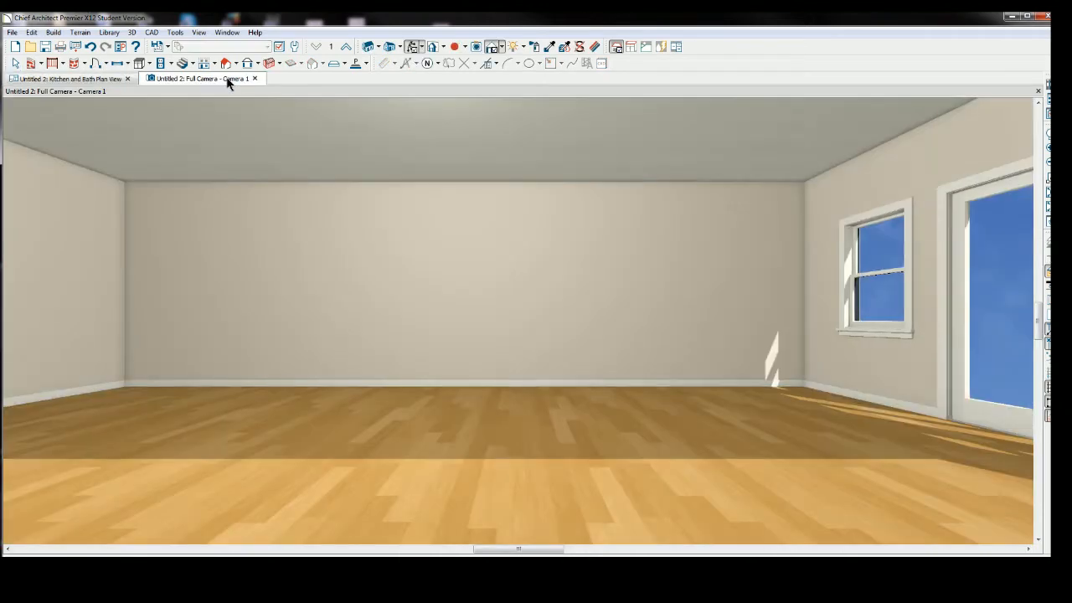
{"action": "scroll", "coordinate": [587, 452], "scroll_direction": "down", "scroll_amount": 2}
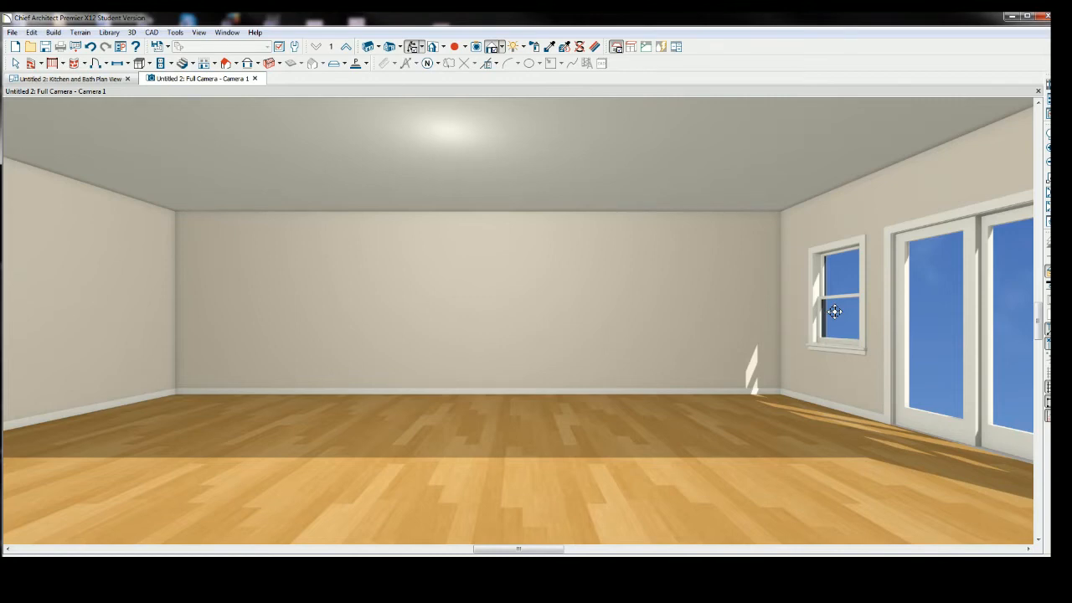
{"action": "left_click", "coordinate": [89, 79]}
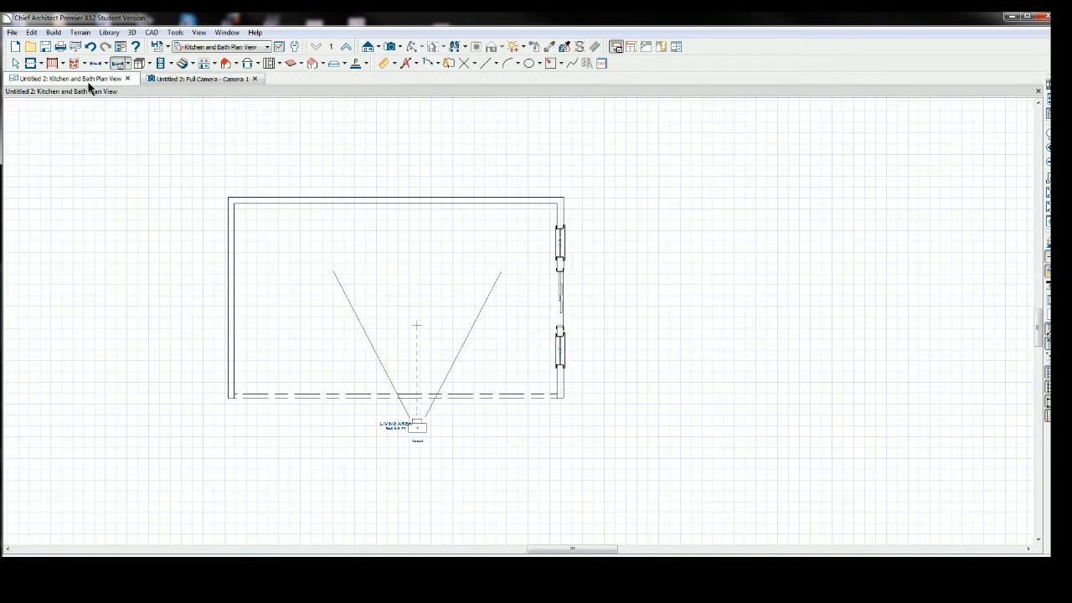
Zoom into the right wall and inspect the upper window's placement dimensions.
{"action": "scroll", "coordinate": [525, 456], "scroll_direction": "up", "scroll_amount": 1}
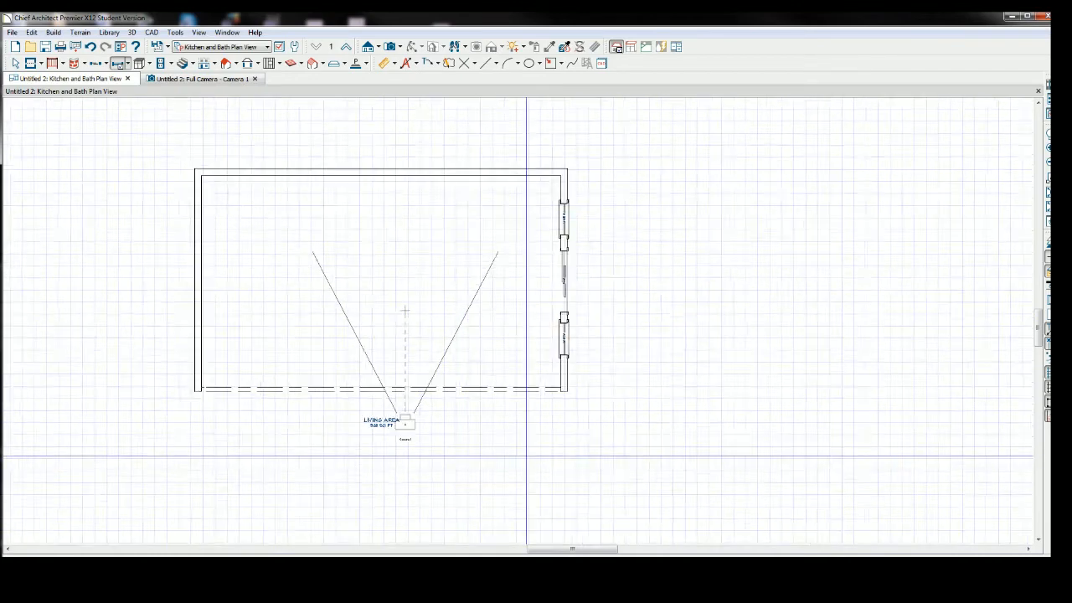
{"action": "scroll", "coordinate": [526, 456], "scroll_direction": "up", "scroll_amount": 2}
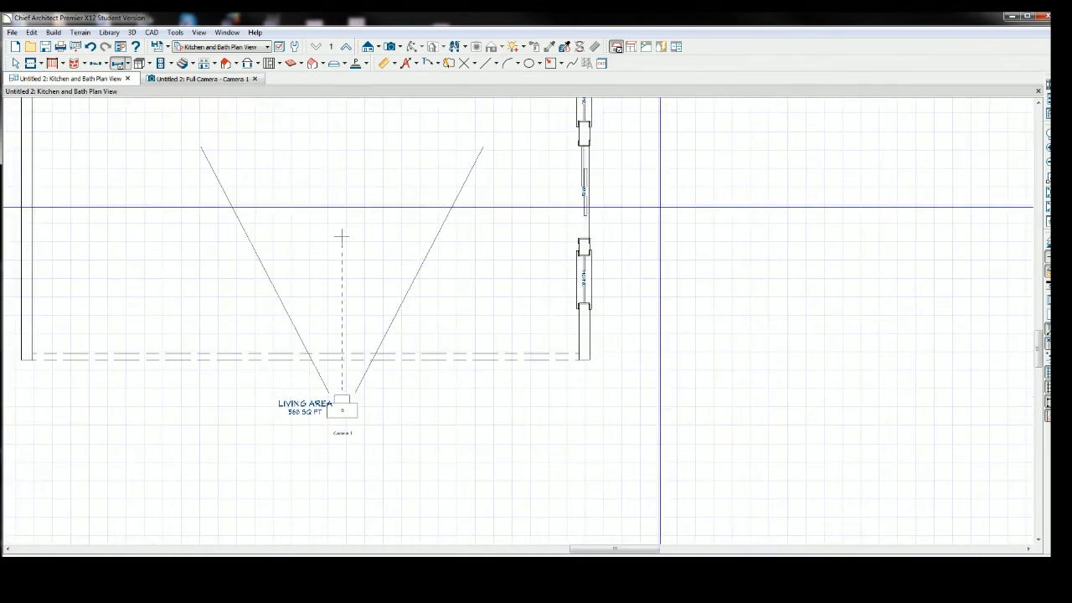
{"action": "middle_click_drag", "start_coordinate": [659, 207], "coordinate": [660, 209]}
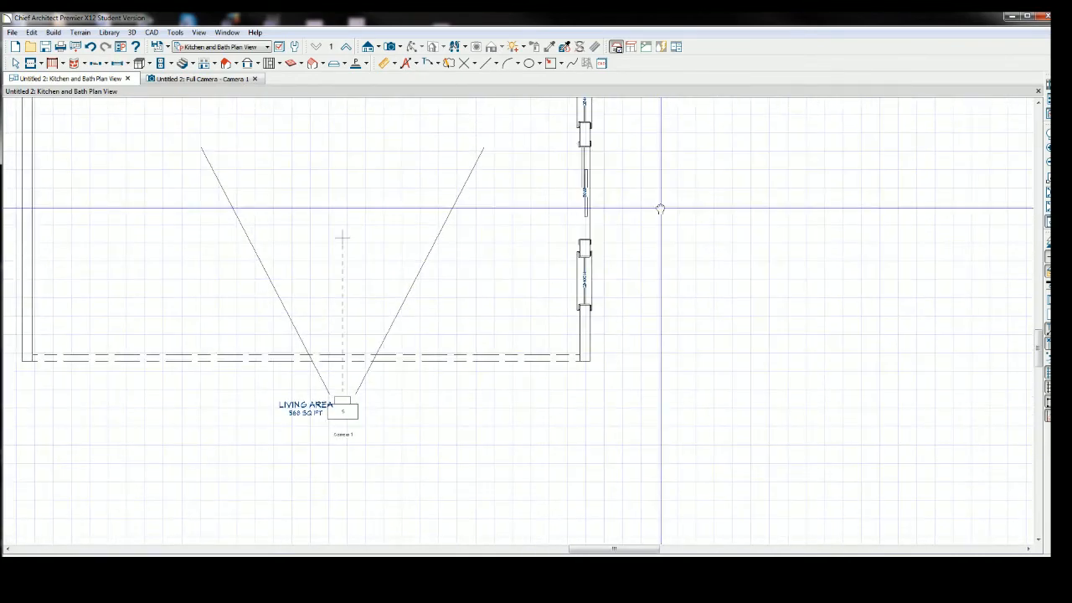
{"action": "middle_click_drag", "start_coordinate": [659, 208], "coordinate": [641, 313]}
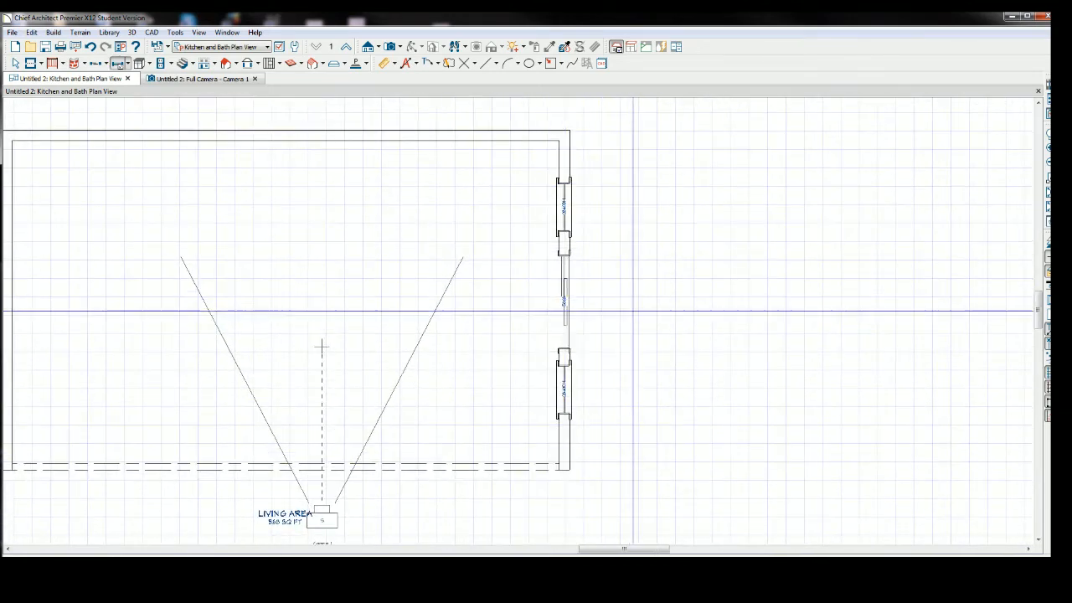
{"action": "left_click", "coordinate": [16, 63]}
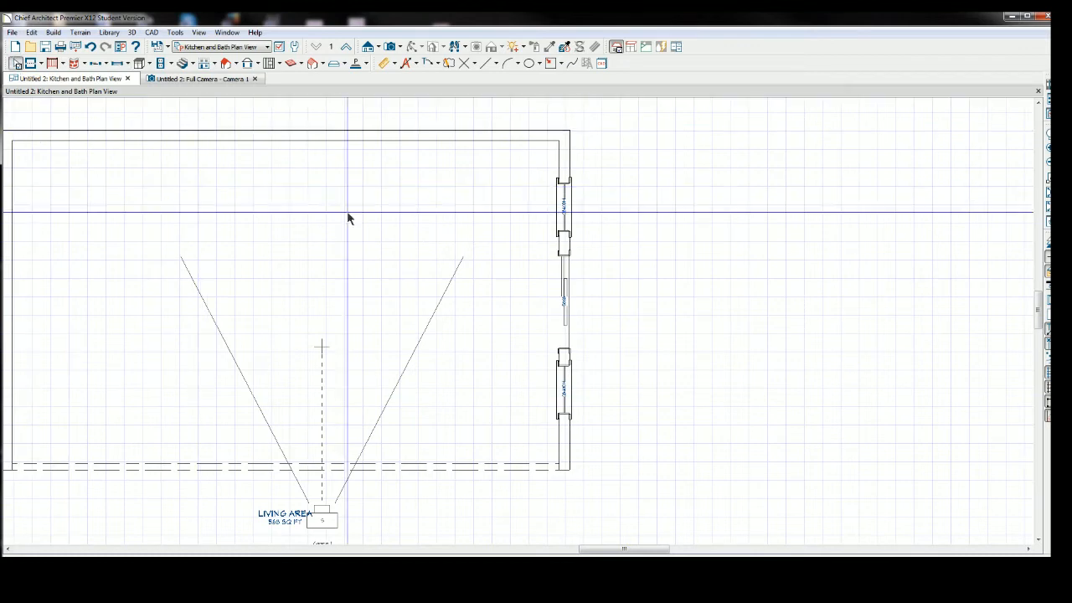
{"action": "left_click", "coordinate": [566, 168]}
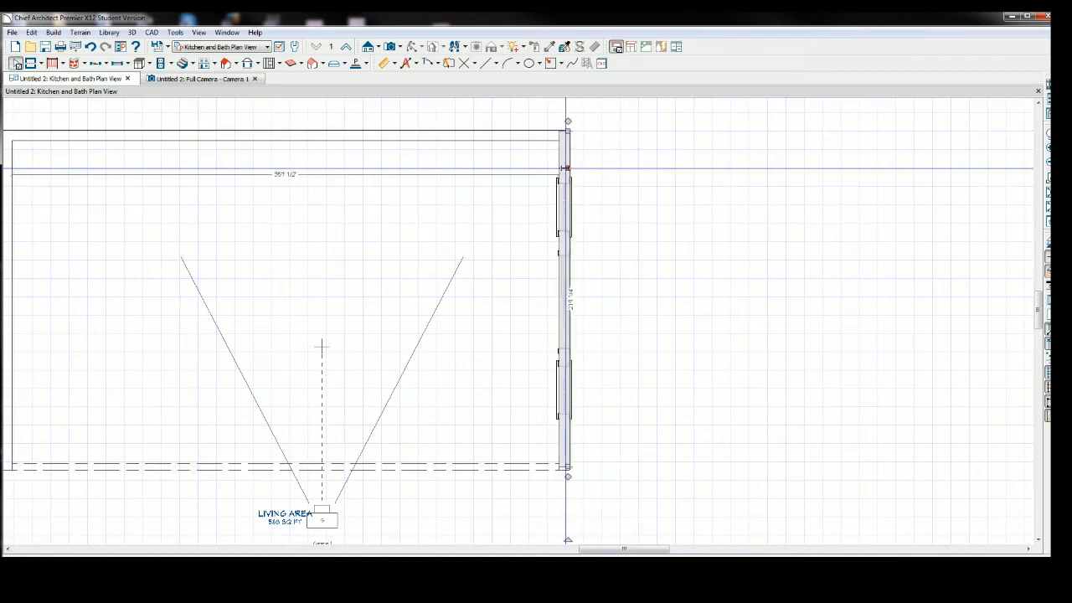
{"action": "left_click", "coordinate": [565, 215]}
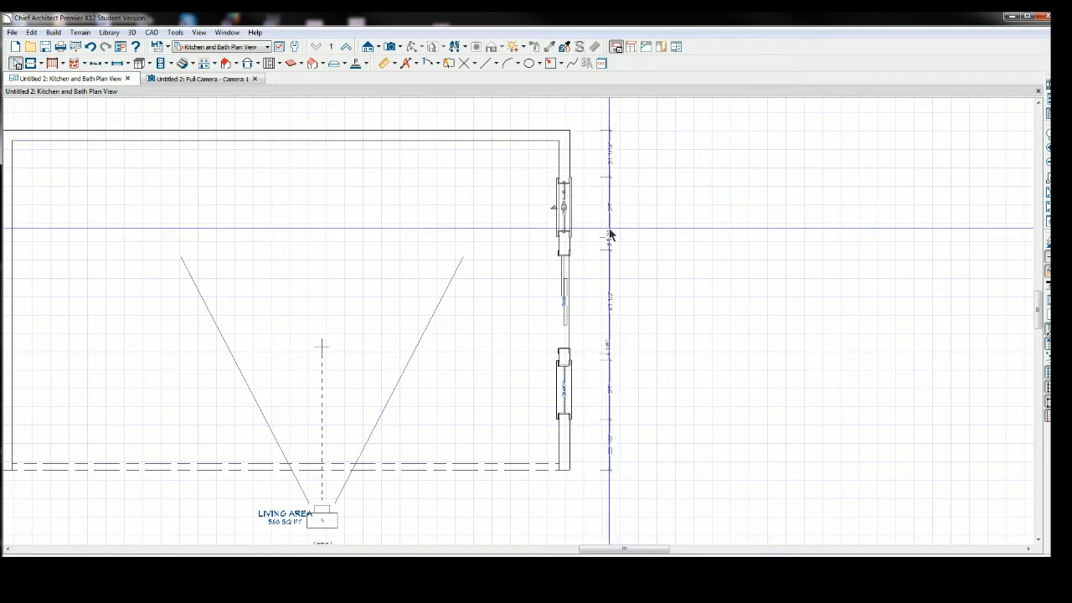
{"action": "left_click", "coordinate": [714, 251]}
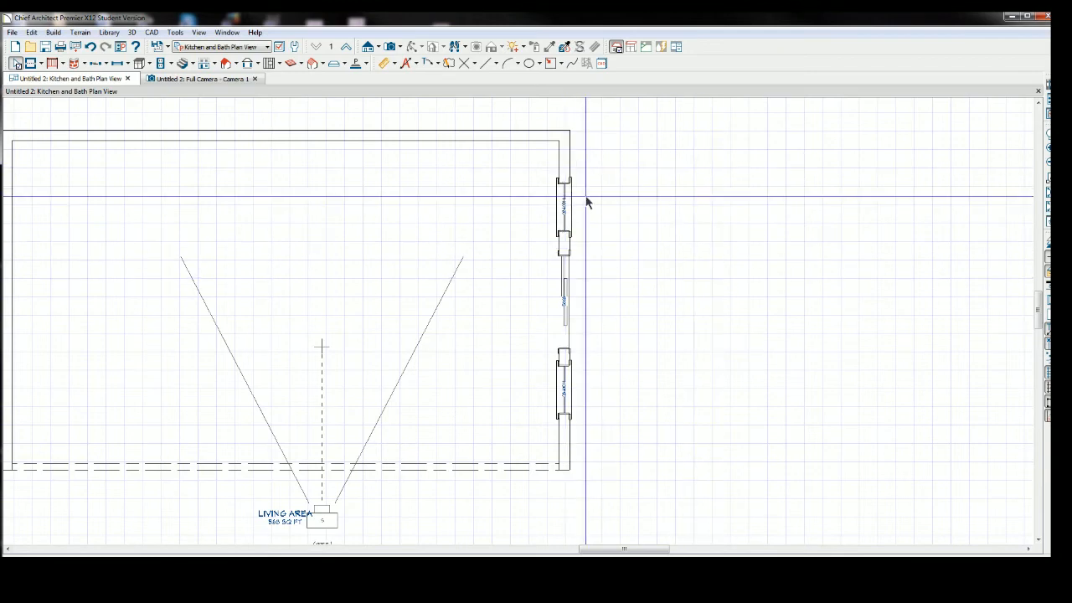
Reposition the upper window by editing its dimension to the sliding door.
{"action": "left_click", "coordinate": [564, 216]}
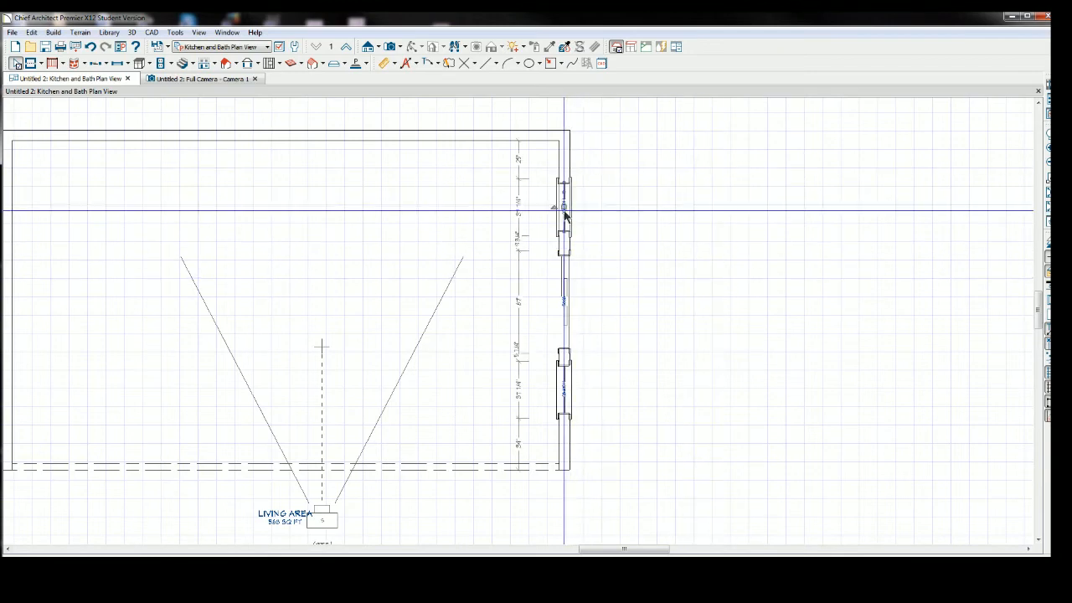
{"action": "left_click", "coordinate": [520, 195]}
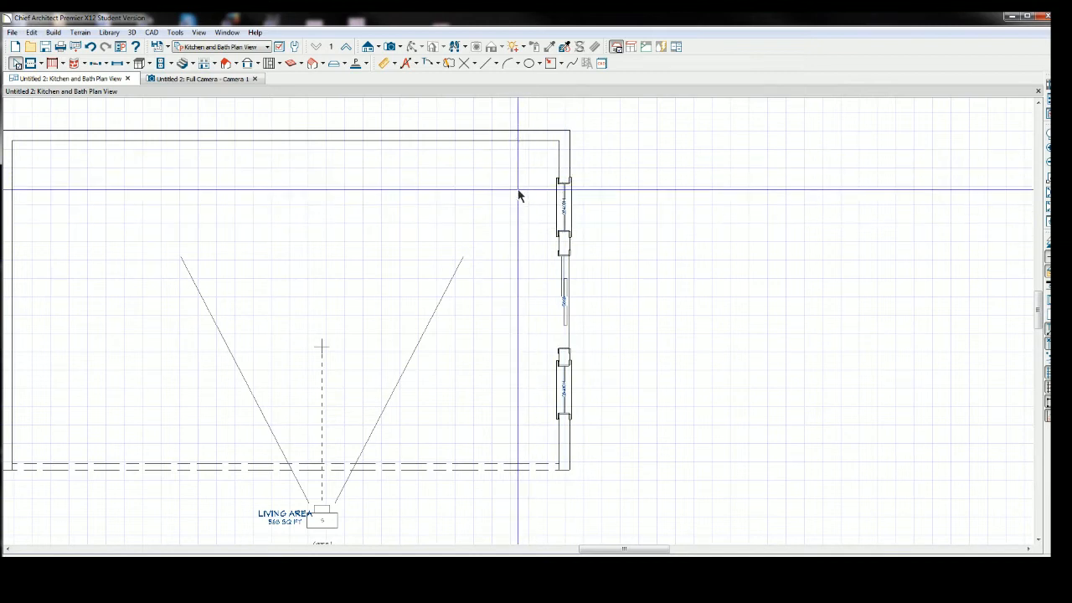
{"action": "left_click", "coordinate": [606, 204]}
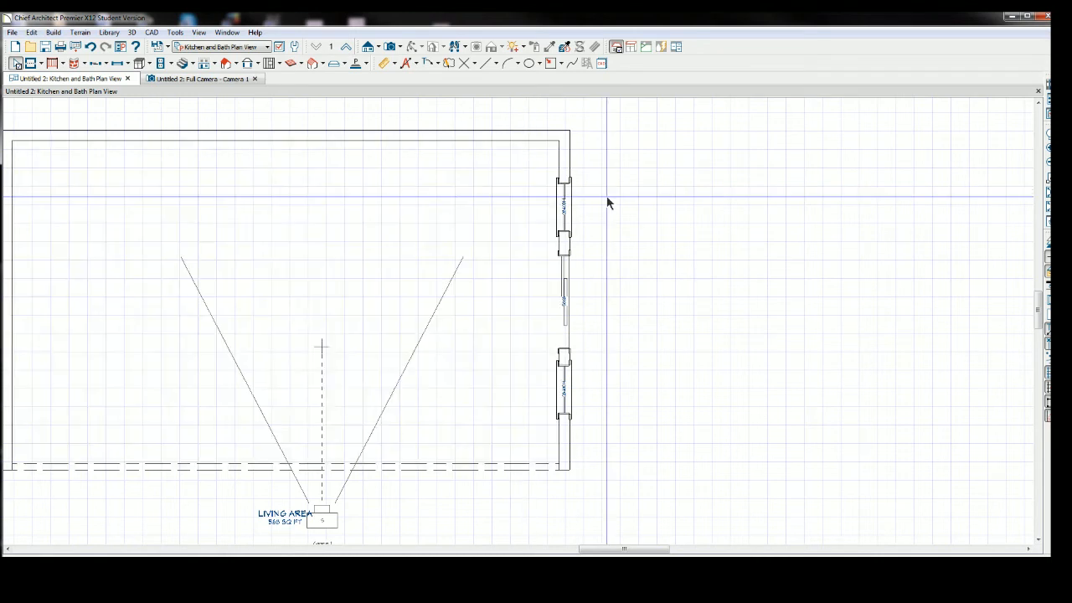
{"action": "left_click", "coordinate": [567, 216]}
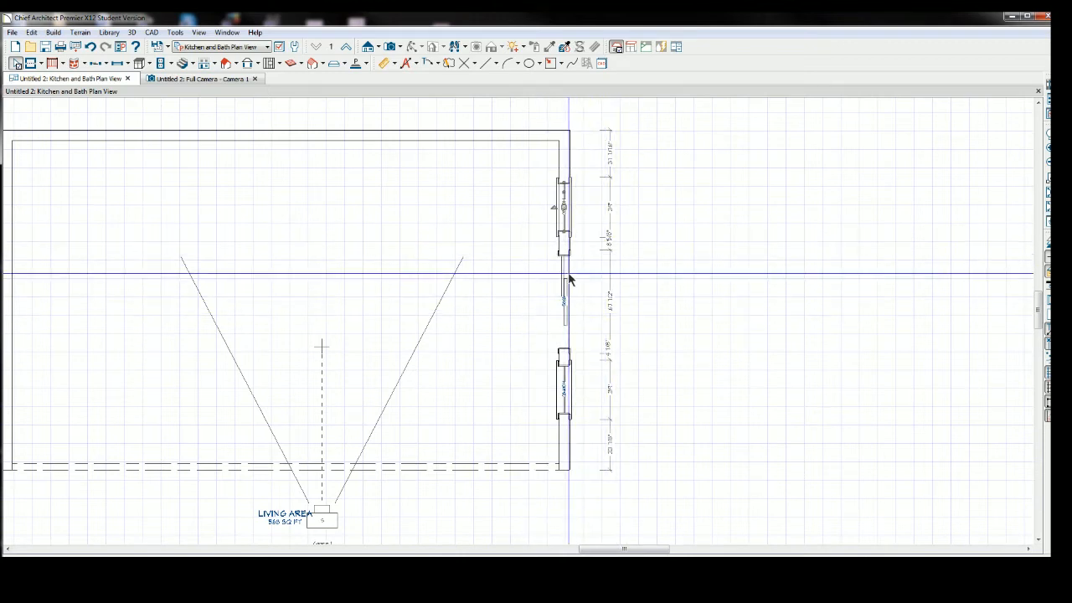
{"action": "left_click", "coordinate": [610, 247]}
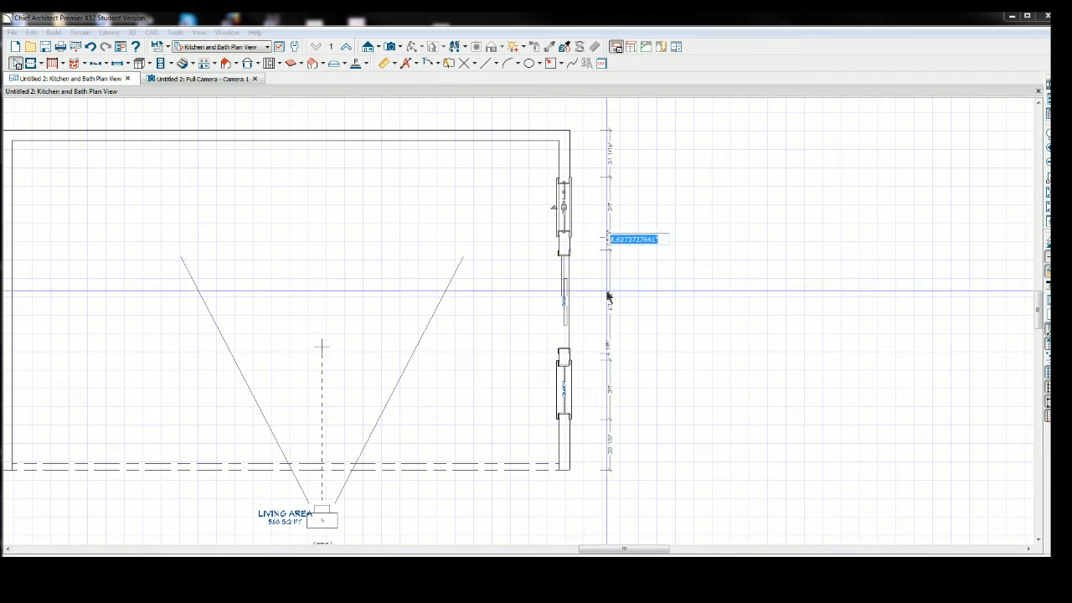
{"action": "key", "text": "BackSpace"}
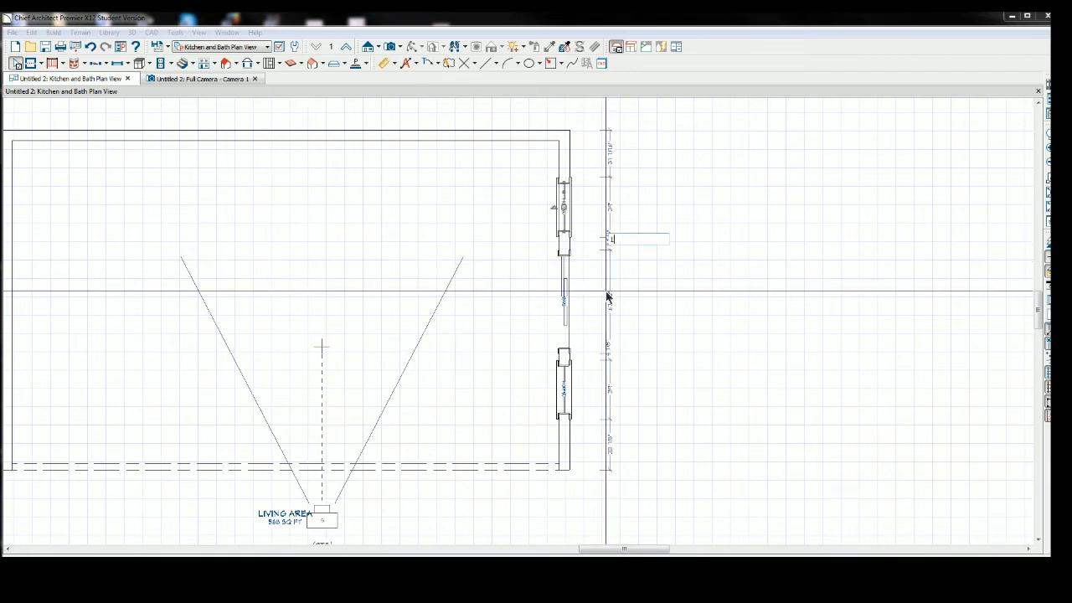
{"action": "key", "text": "Return"}
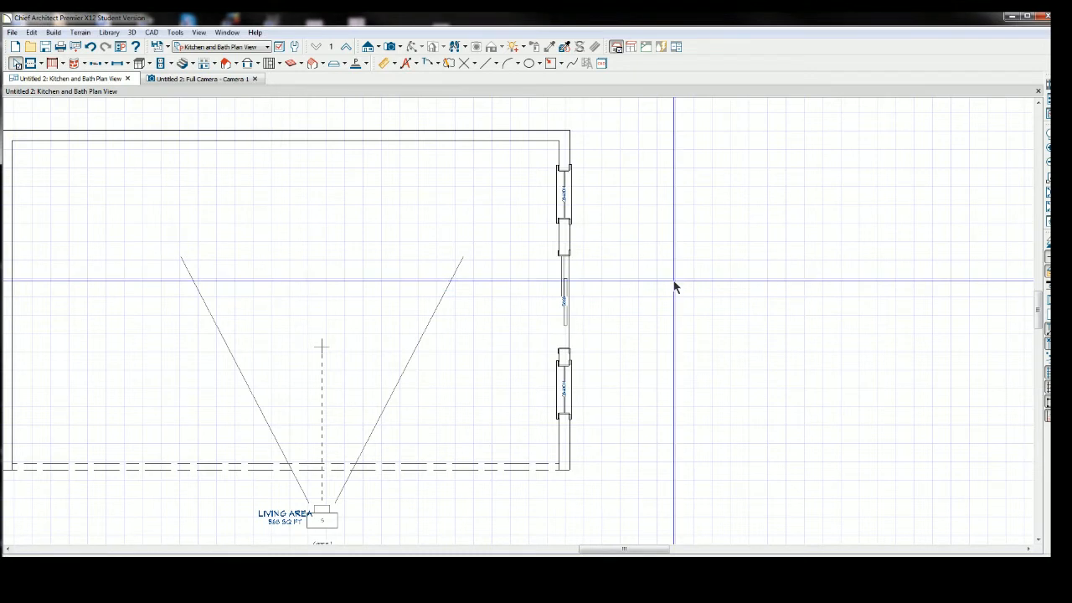
Set the distance between the sliding door and the lower window to 17".
{"action": "left_click", "coordinate": [564, 390]}
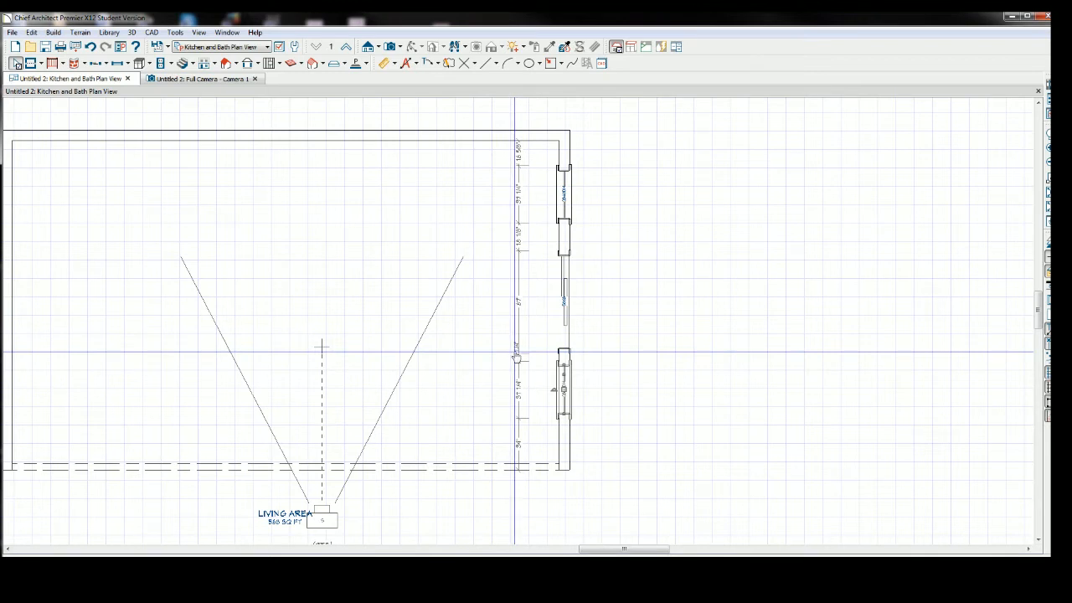
{"action": "left_click", "coordinate": [515, 356]}
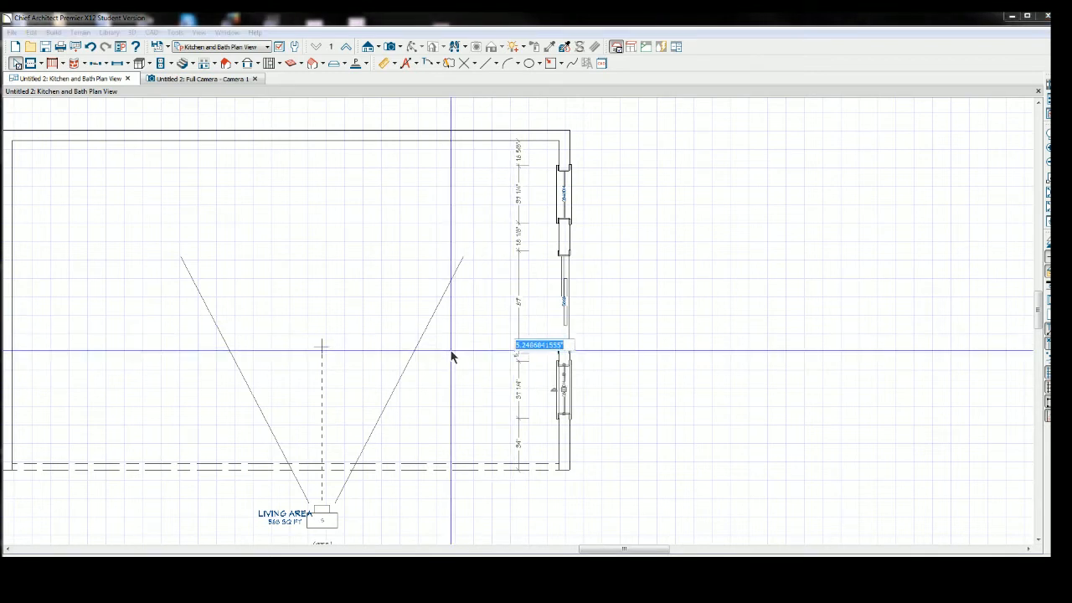
{"action": "key", "text": "BackSpace"}
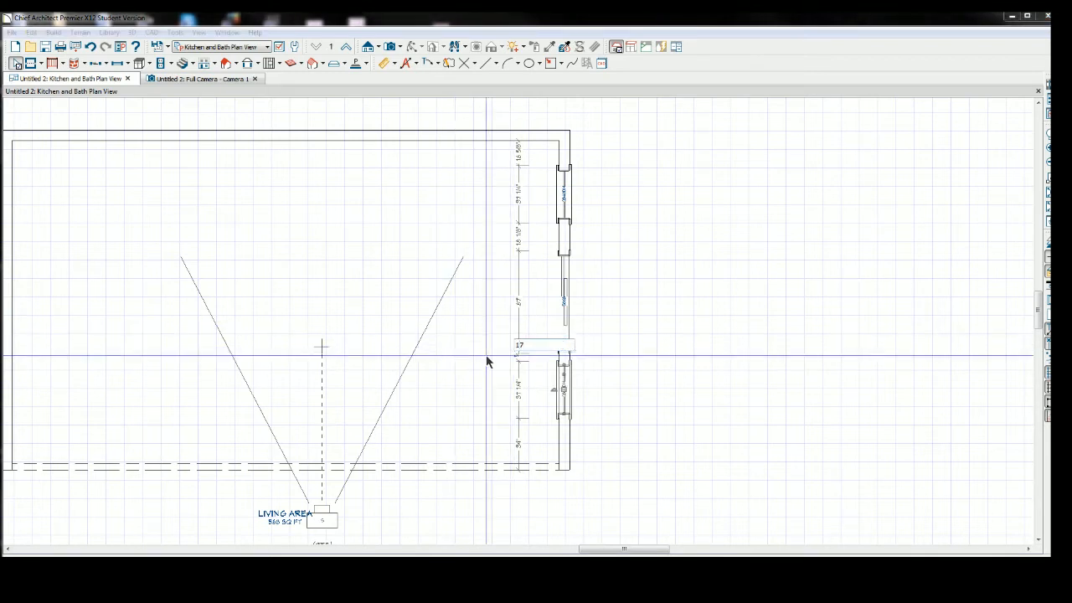
{"action": "key", "text": "Return"}
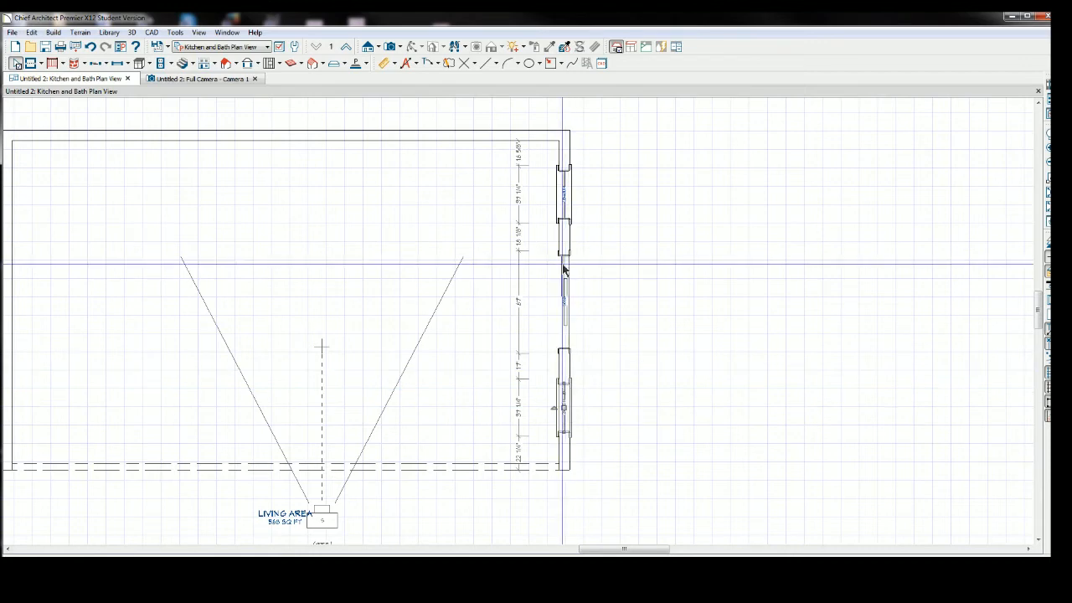
Nudge the upper window slightly down and undo the move.
{"action": "left_click", "coordinate": [564, 195]}
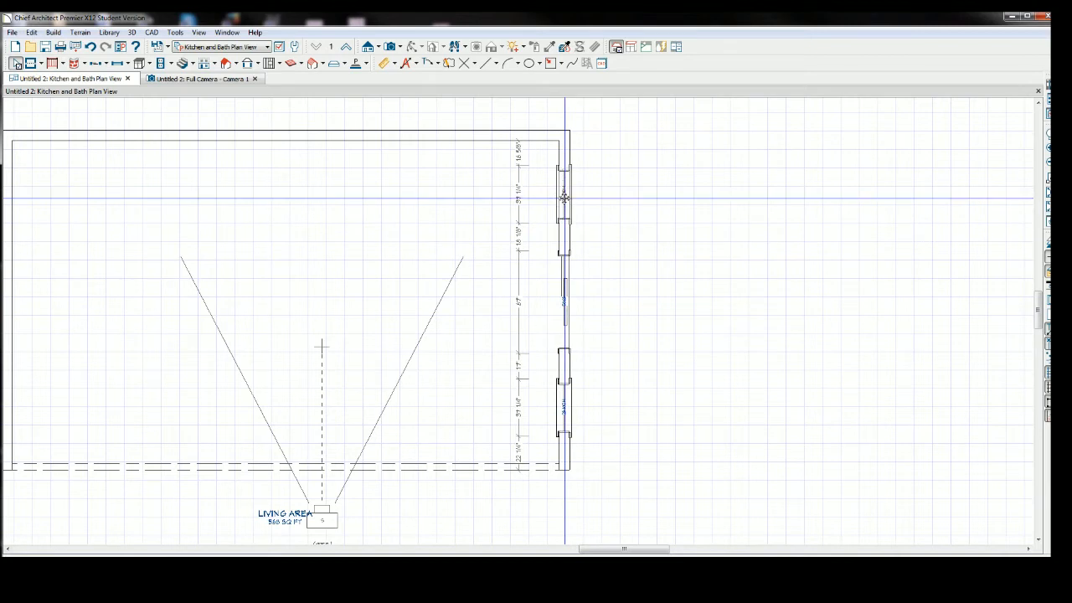
{"action": "left_click_drag", "start_coordinate": [565, 197], "coordinate": [566, 202]}
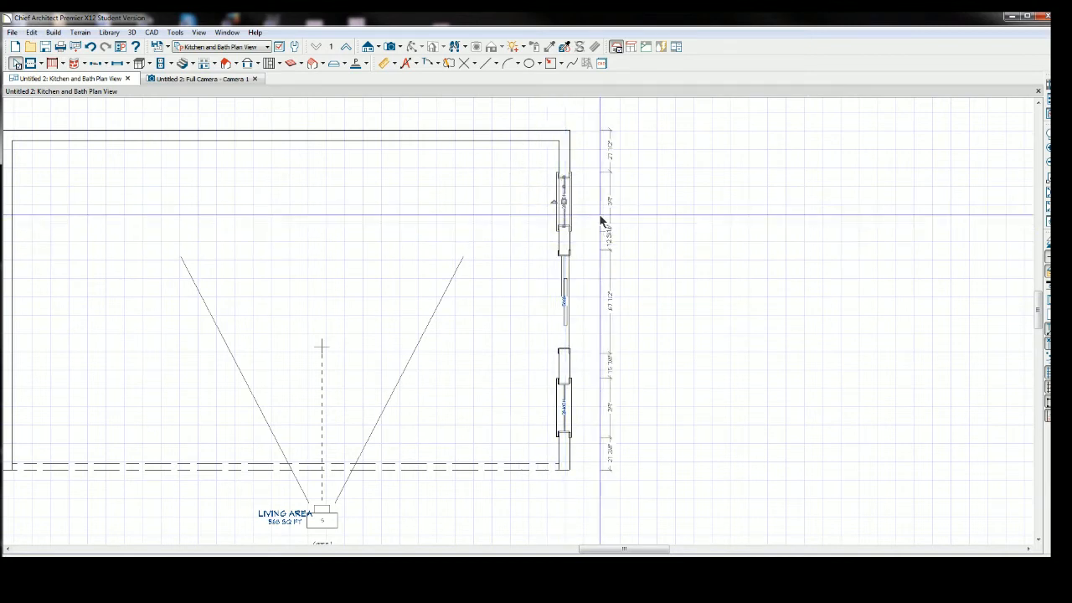
{"action": "key", "text": "ctrl+z"}
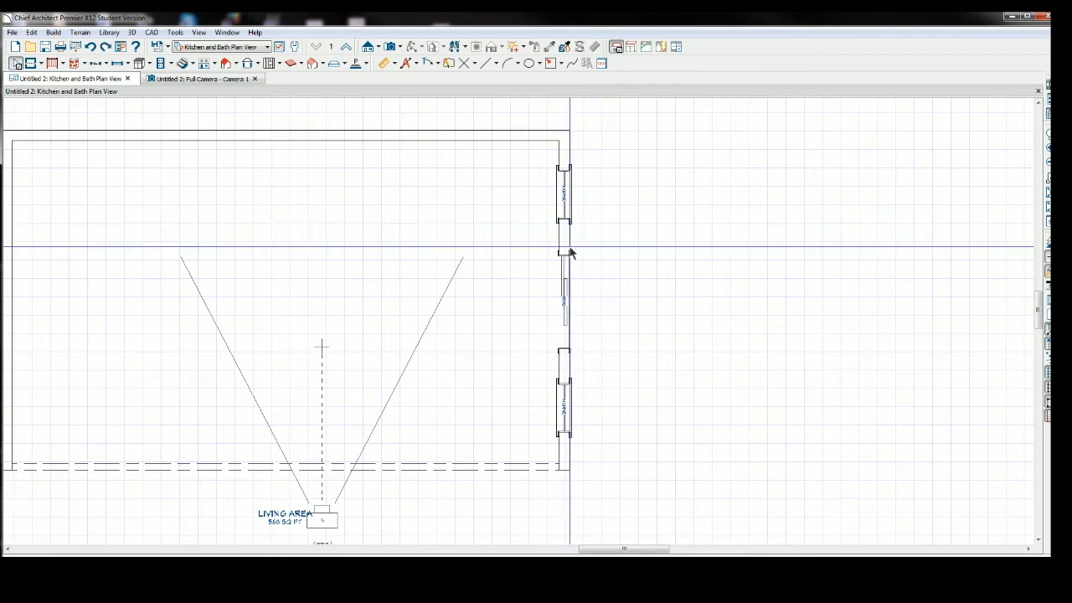
Set the distance between the upper window and the sliding door to 17".
{"action": "left_click", "coordinate": [562, 203]}
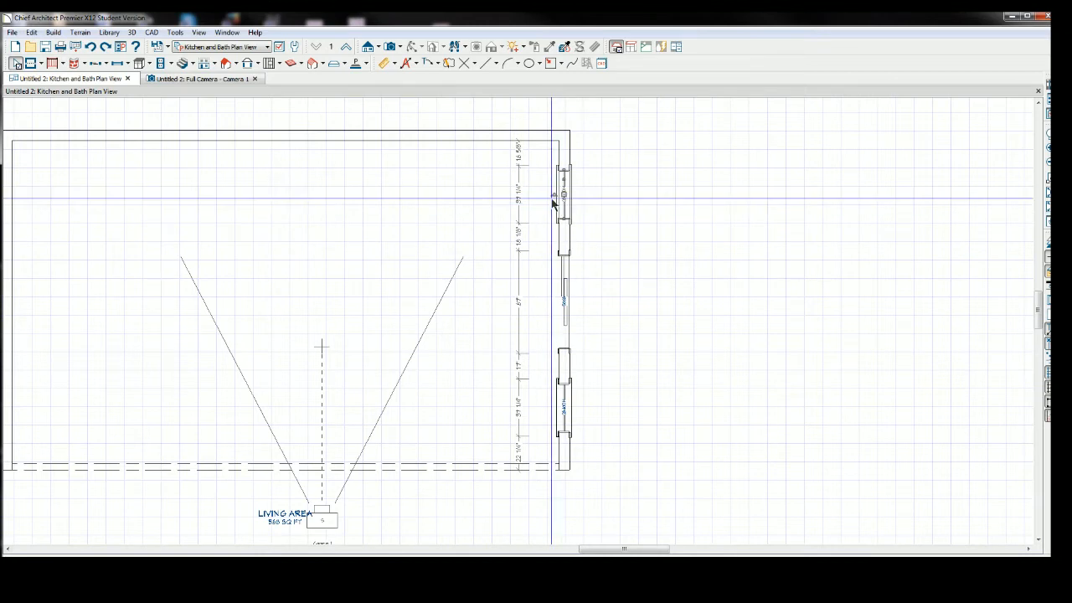
{"action": "left_click", "coordinate": [518, 242]}
{"action": "left_click", "coordinate": [549, 233]}
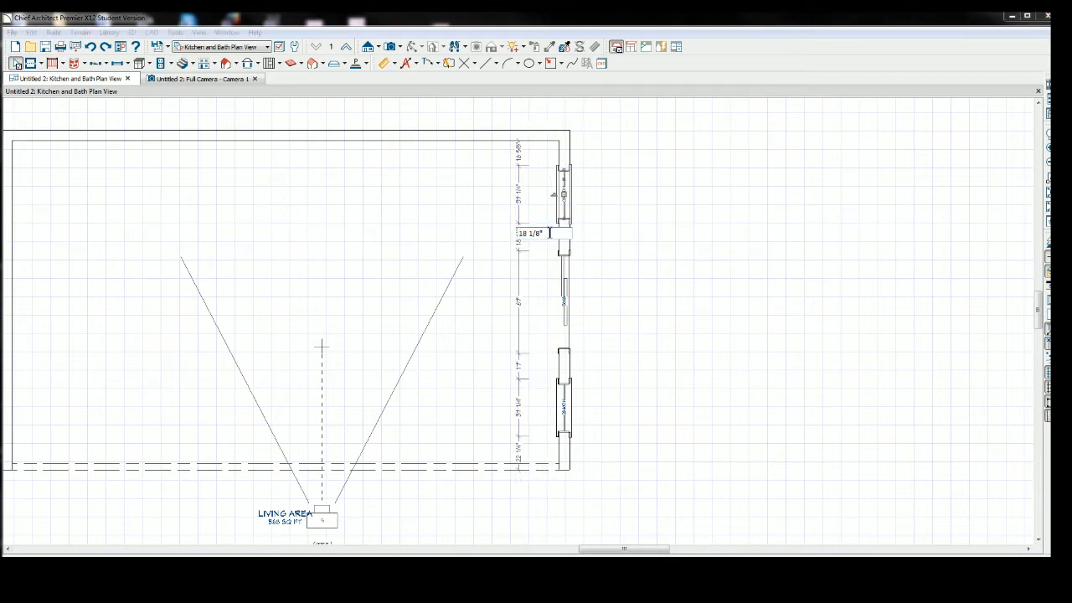
{"action": "key", "text": "BackSpace"}
{"action": "key", "text": "BackSpace"}
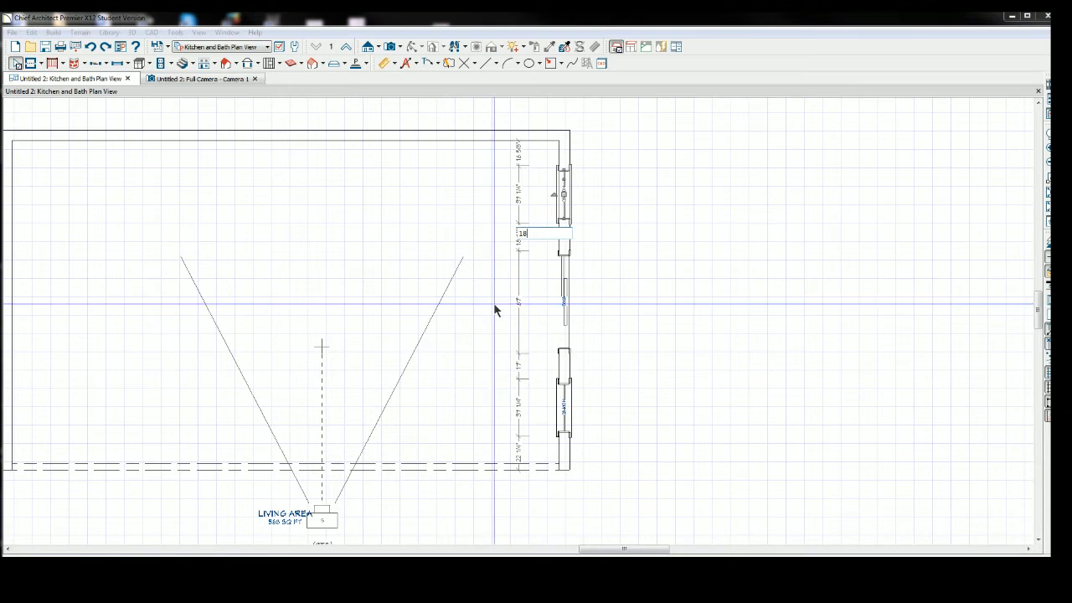
{"action": "type", "text": "17"}
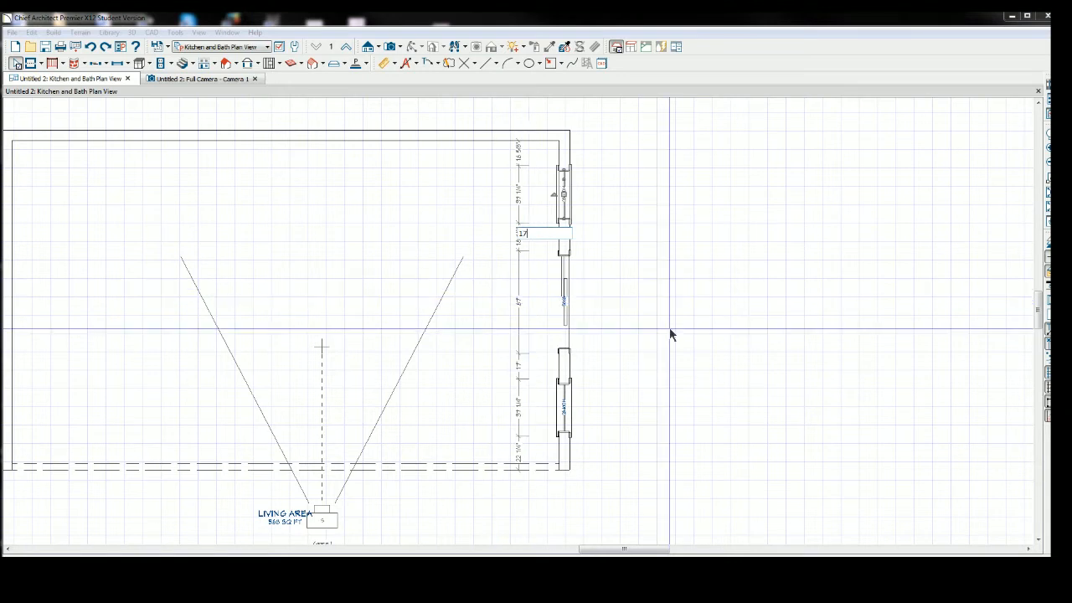
{"action": "key", "text": "Return"}
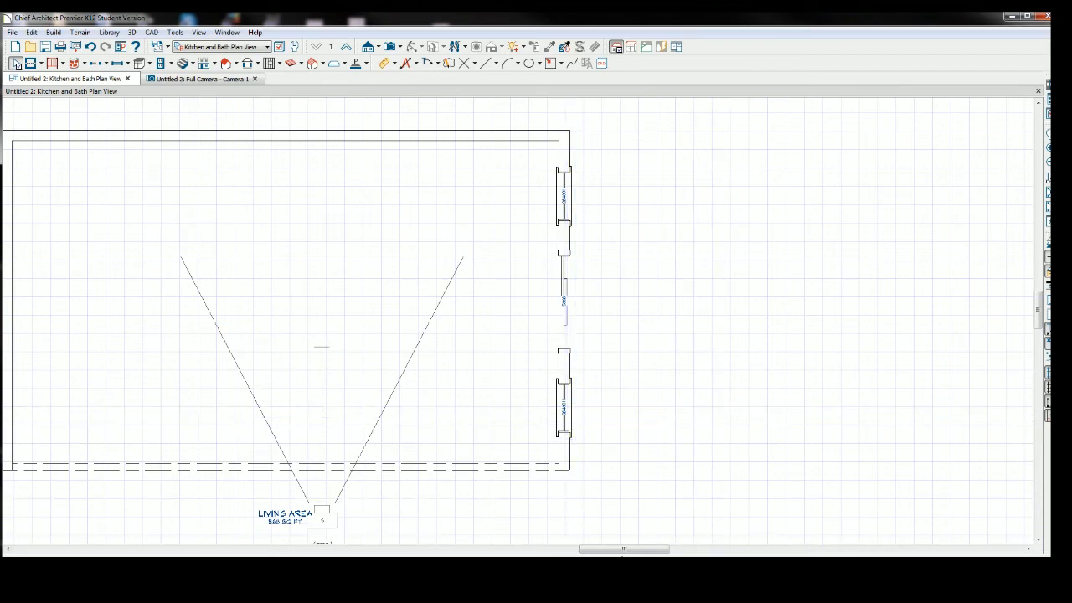
Switch to the camera view and open the blinds library in the treatments of the window beside the sliding door.
{"action": "left_click_drag", "start_coordinate": [623, 550], "coordinate": [522, 553]}
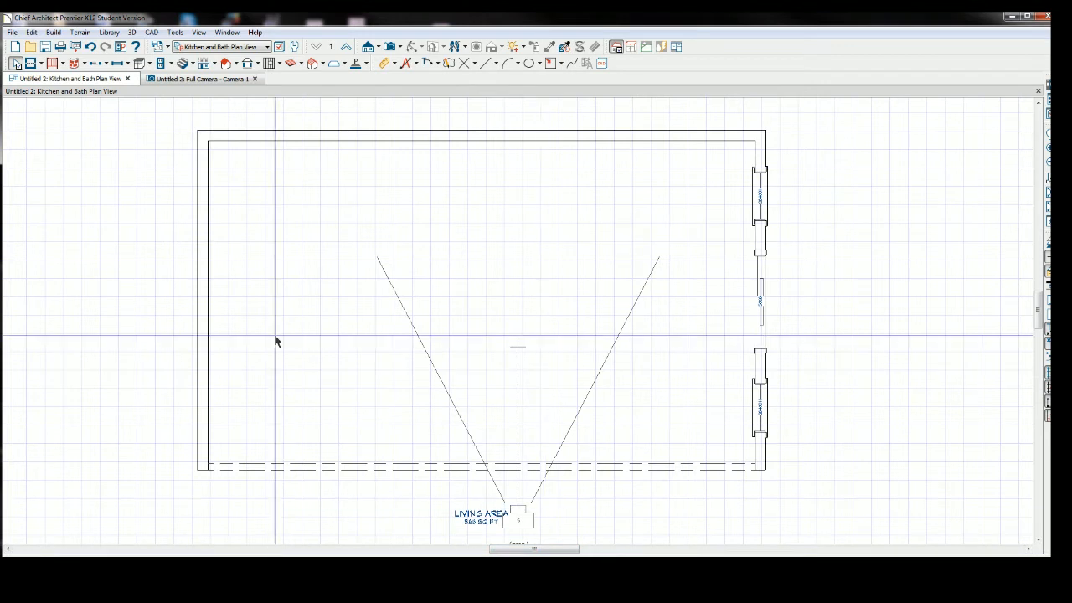
{"action": "left_click", "coordinate": [192, 78]}
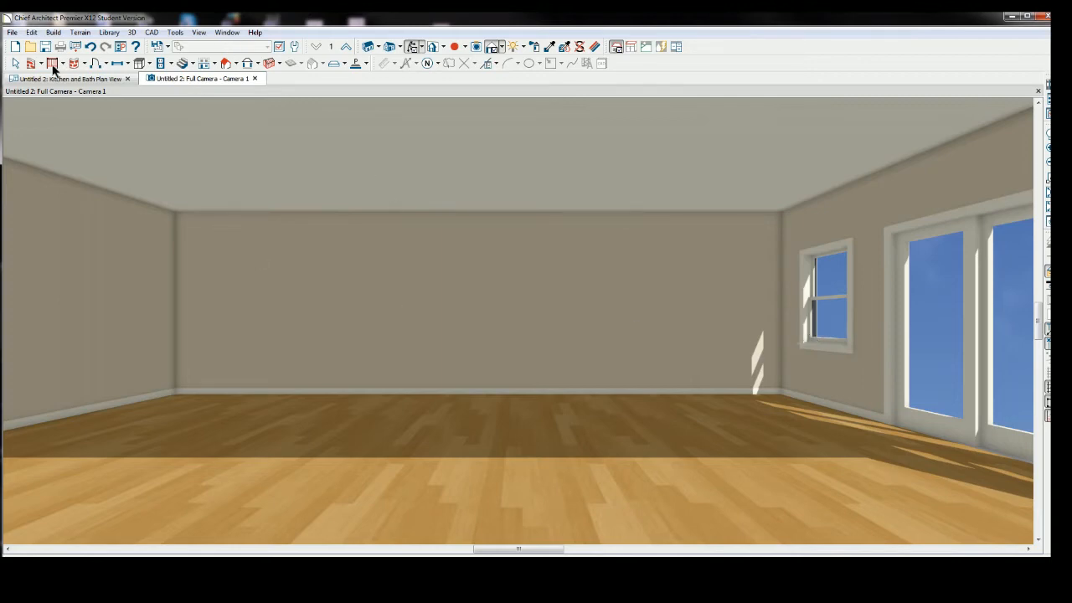
{"action": "left_click", "coordinate": [16, 64]}
{"action": "left_click", "coordinate": [832, 296]}
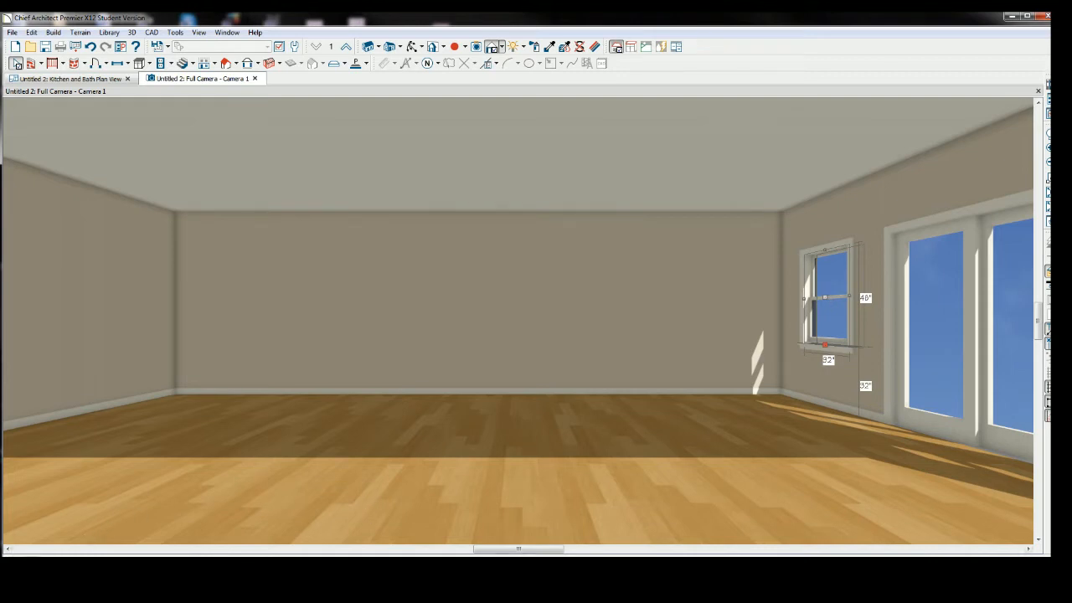
{"action": "left_click", "coordinate": [30, 561]}
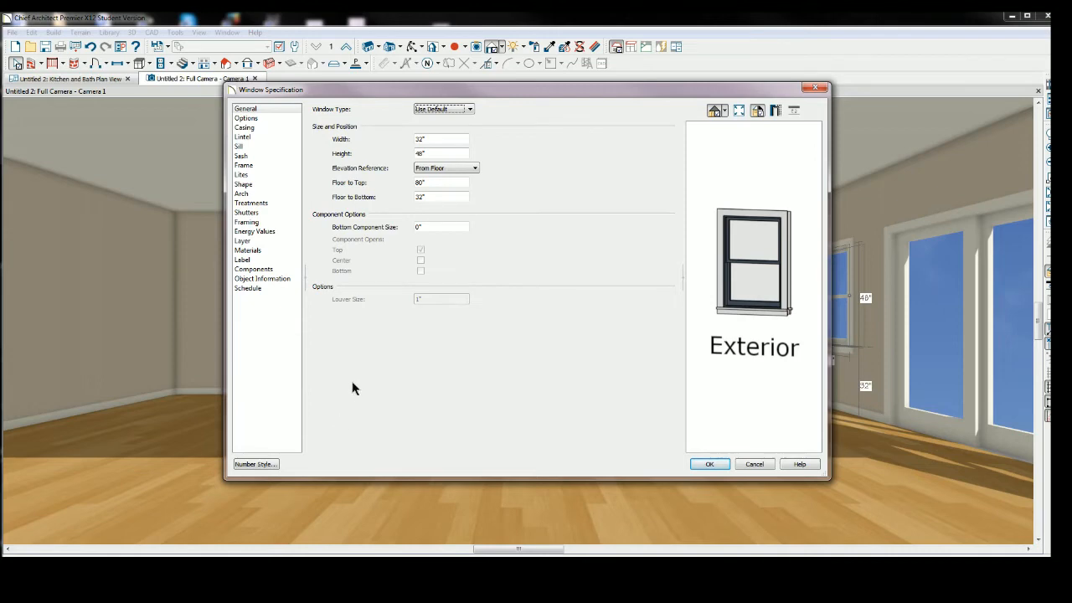
{"action": "left_click", "coordinate": [251, 203]}
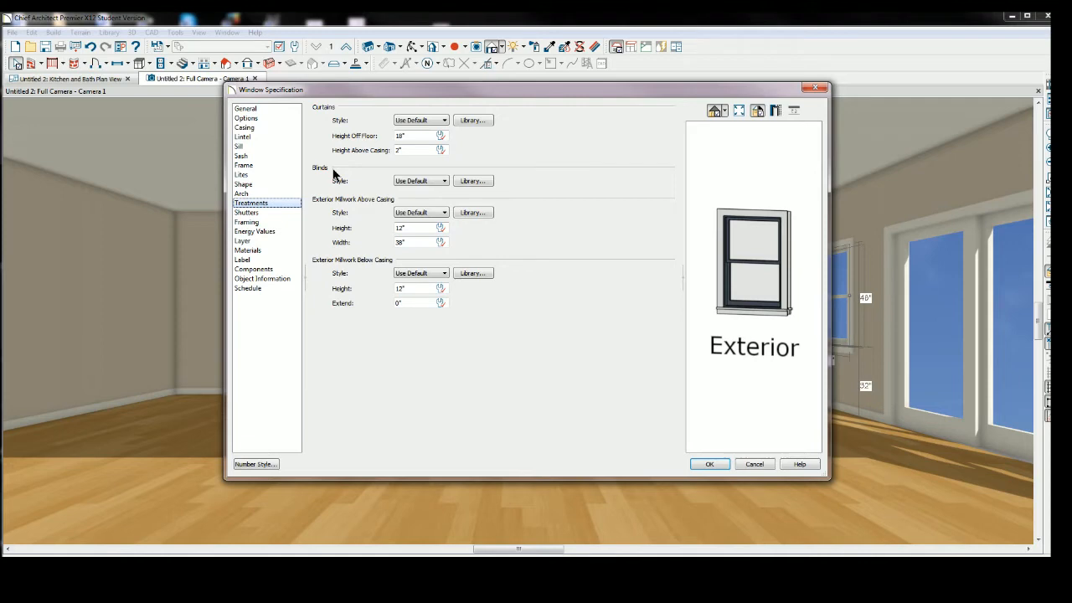
{"action": "left_click", "coordinate": [473, 182]}
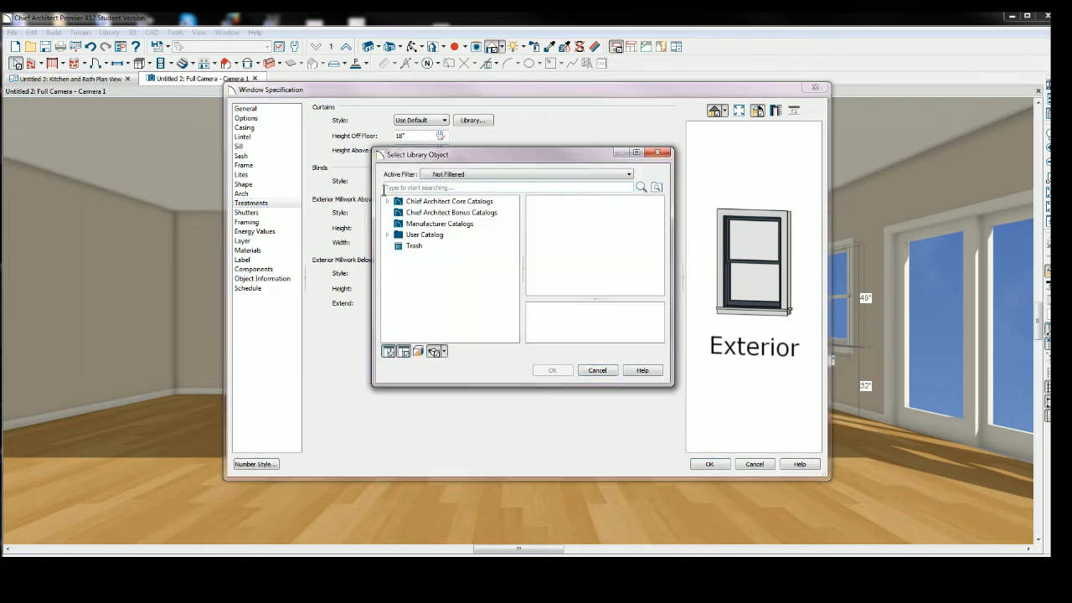
Apply Pulled Roman blinds from Interiors > Accessories > Window Treatments > Blinds to the window.
{"action": "double_click", "coordinate": [412, 204]}
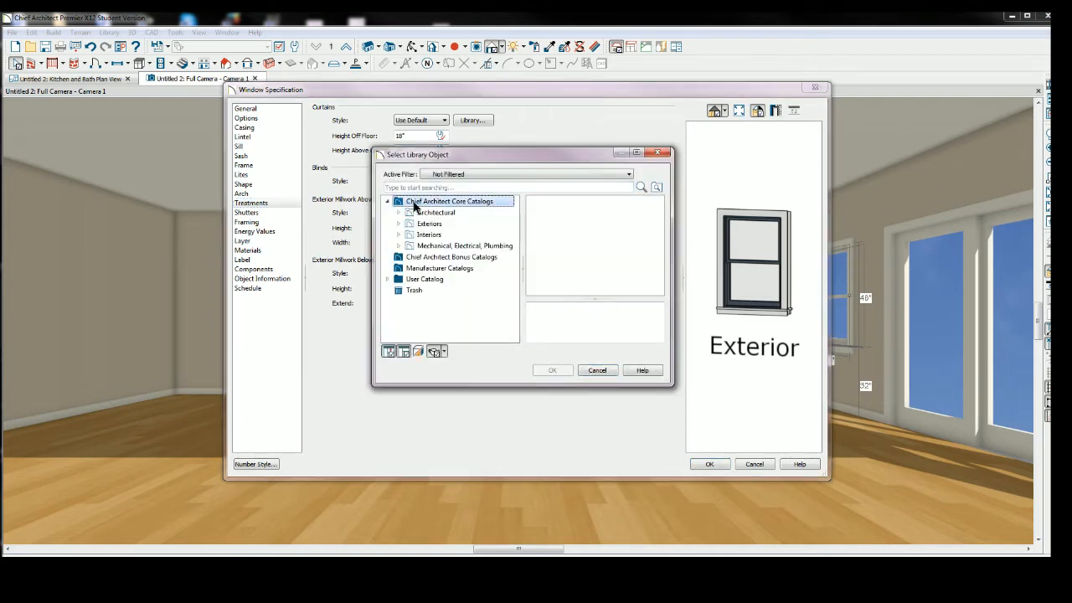
{"action": "double_click", "coordinate": [429, 235]}
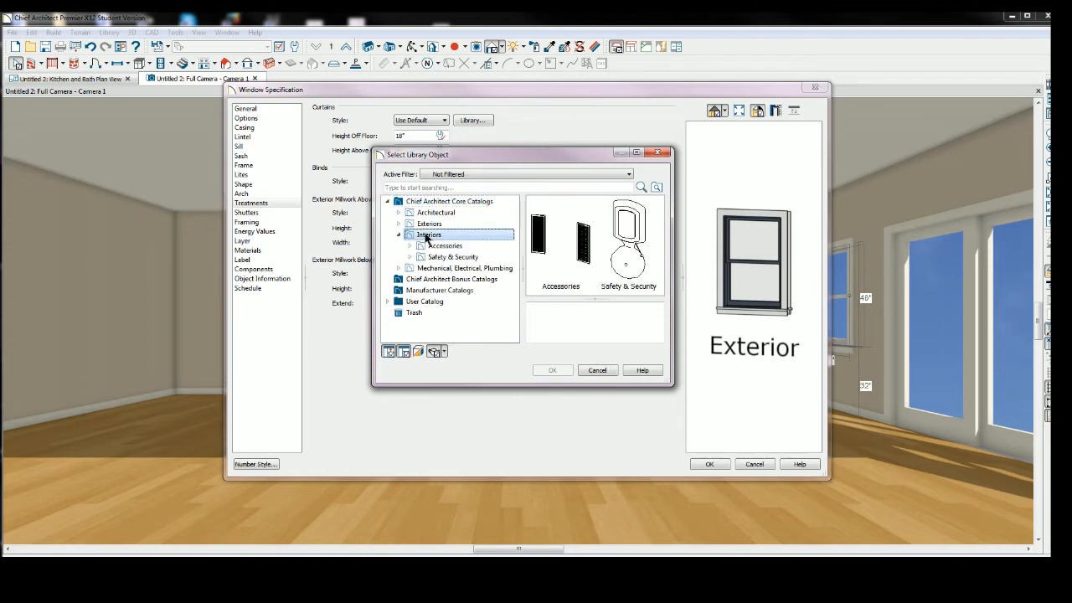
{"action": "double_click", "coordinate": [568, 285]}
{"action": "double_click", "coordinate": [567, 285]}
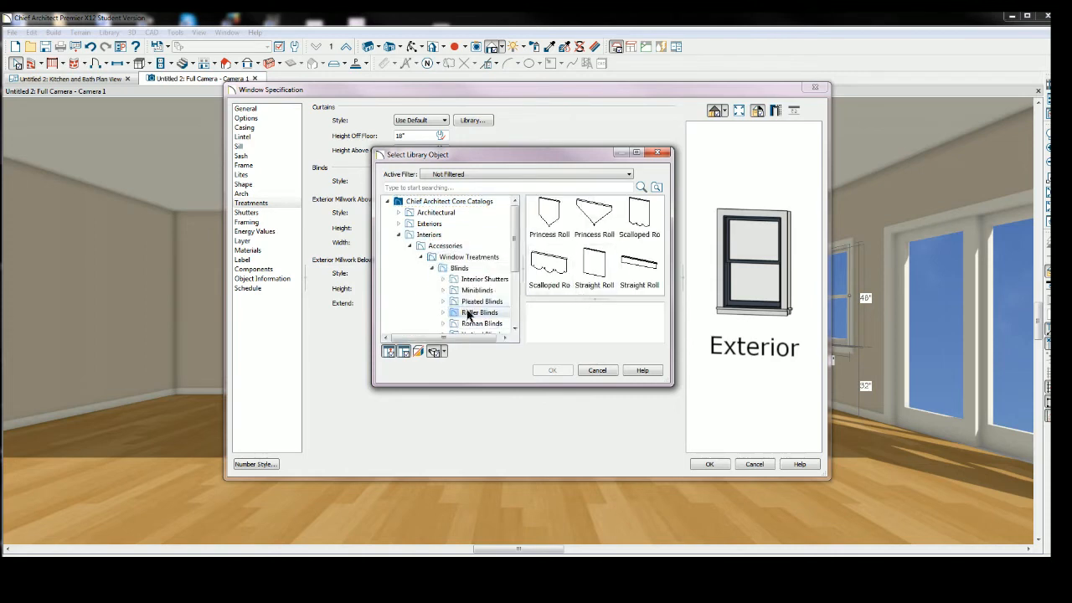
{"action": "left_click", "coordinate": [457, 269]}
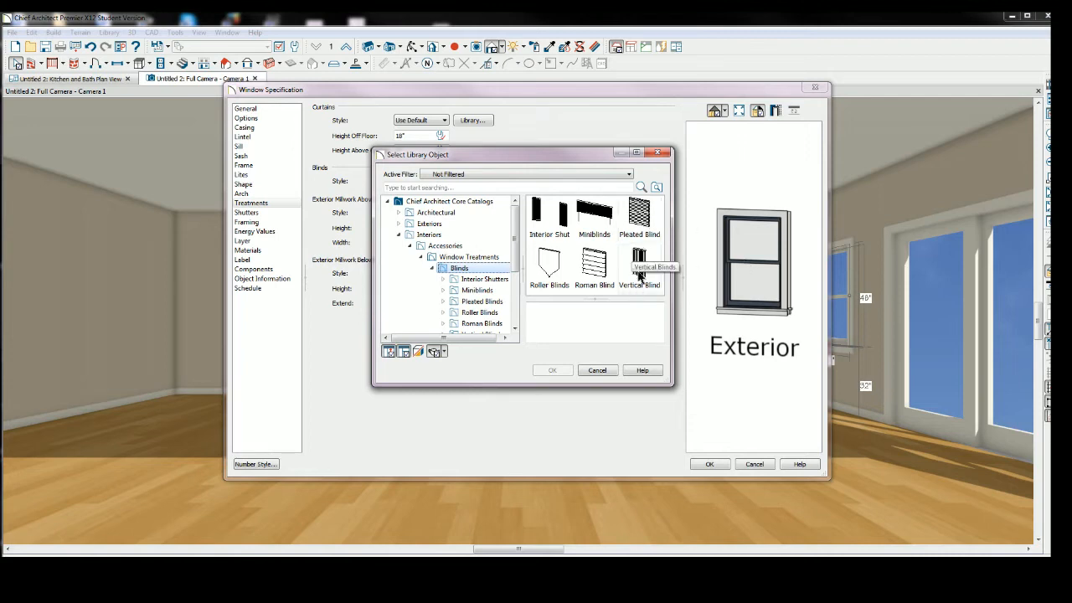
{"action": "double_click", "coordinate": [596, 268]}
{"action": "left_click", "coordinate": [597, 268]}
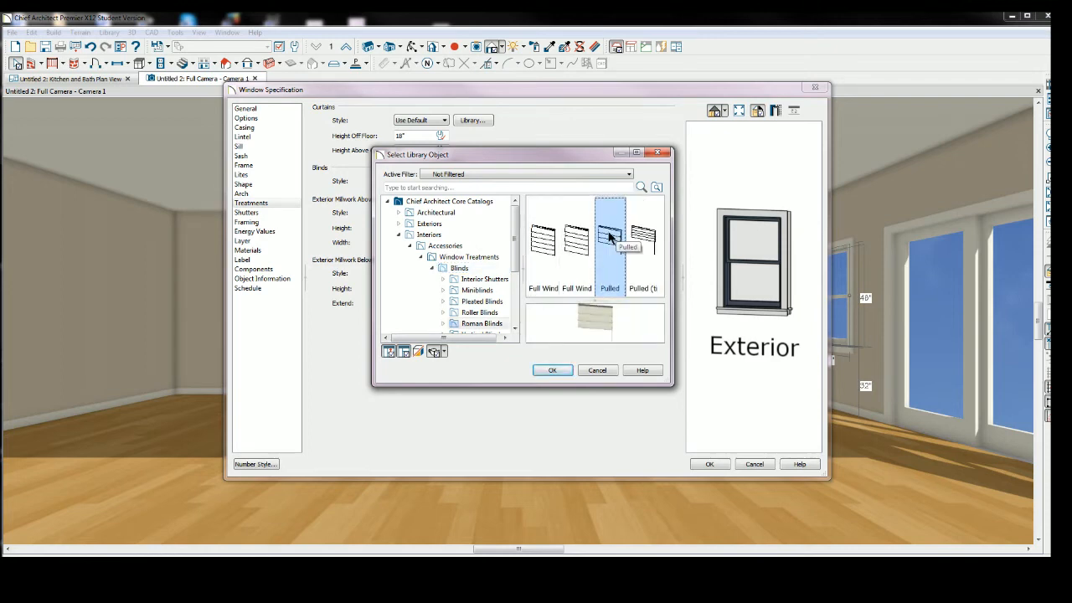
{"action": "left_click", "coordinate": [557, 372]}
{"action": "left_click", "coordinate": [708, 465]}
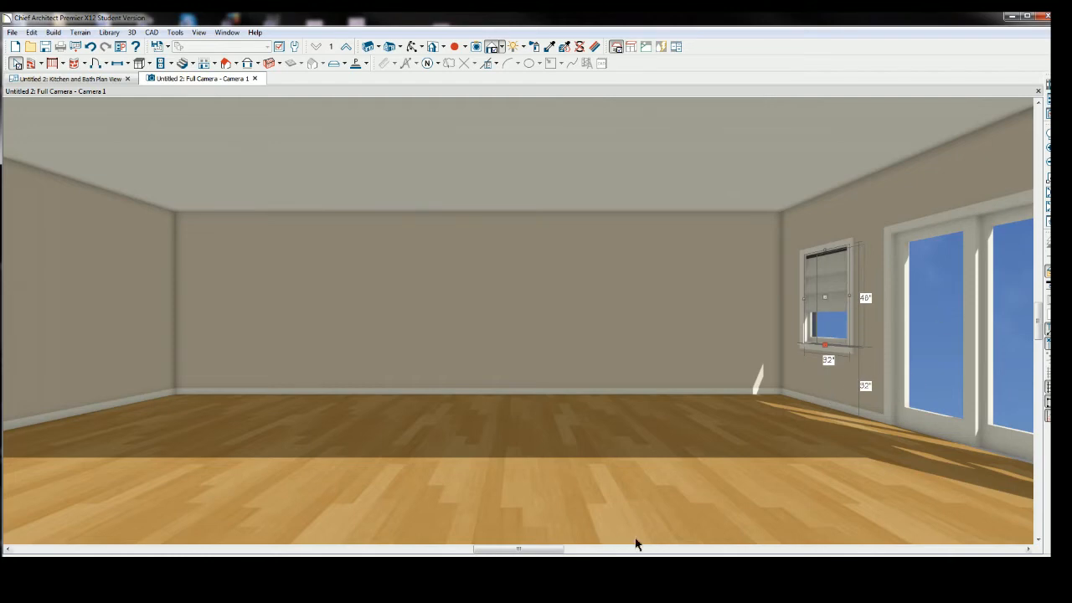
Copy the window's Roman blinds onto the other window on the right wall with Match Properties.
{"action": "scroll", "coordinate": [817, 454], "scroll_direction": "down", "scroll_amount": 1}
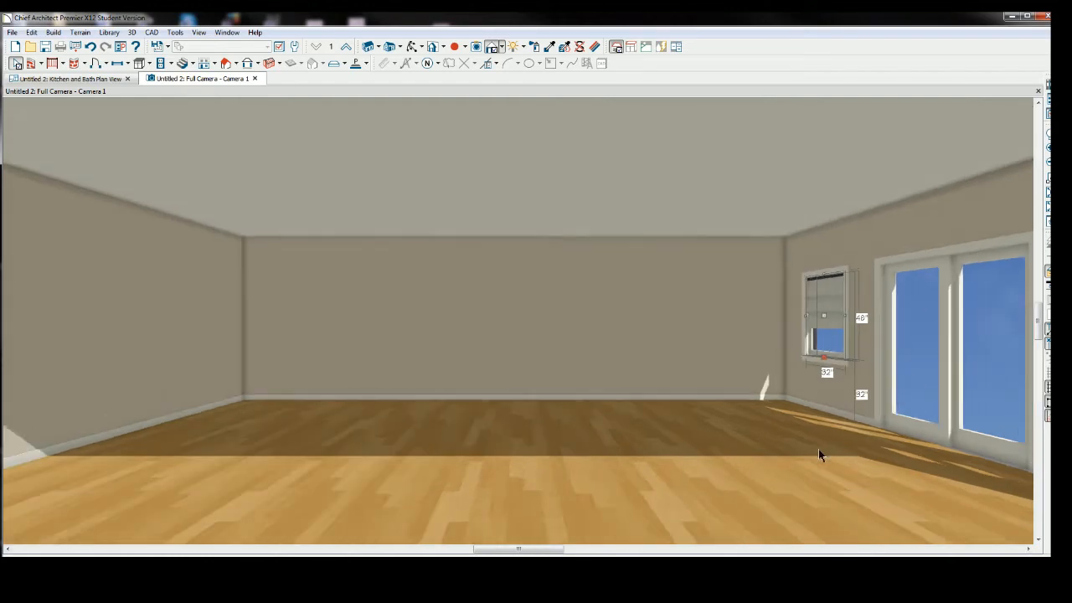
{"action": "scroll", "coordinate": [840, 469], "scroll_direction": "down", "scroll_amount": 2}
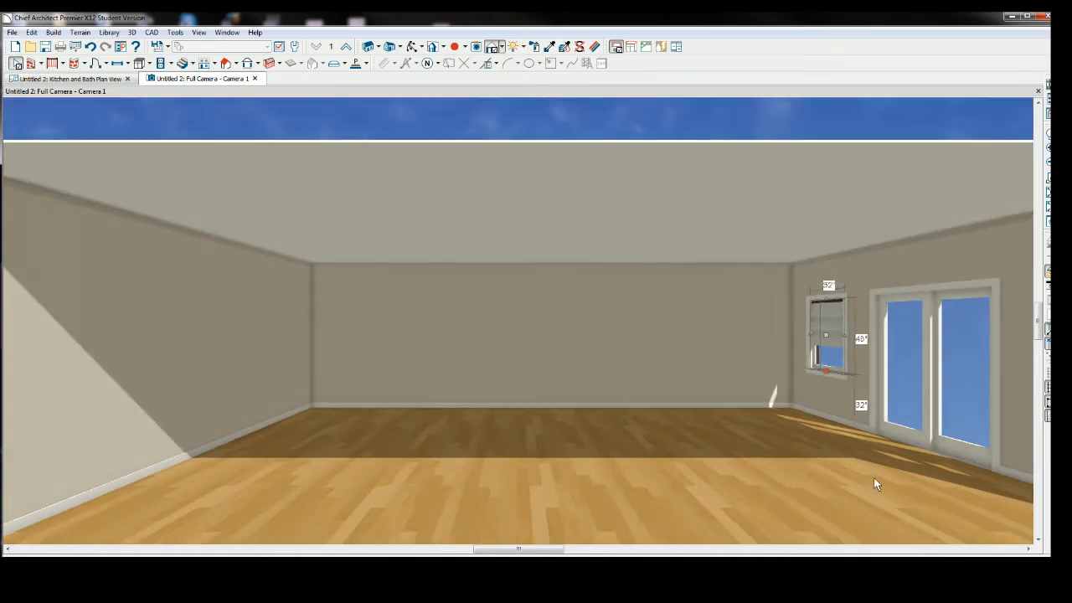
{"action": "scroll", "coordinate": [873, 478], "scroll_direction": "down", "scroll_amount": 1}
{"action": "middle_click_drag", "start_coordinate": [873, 478], "coordinate": [796, 420]}
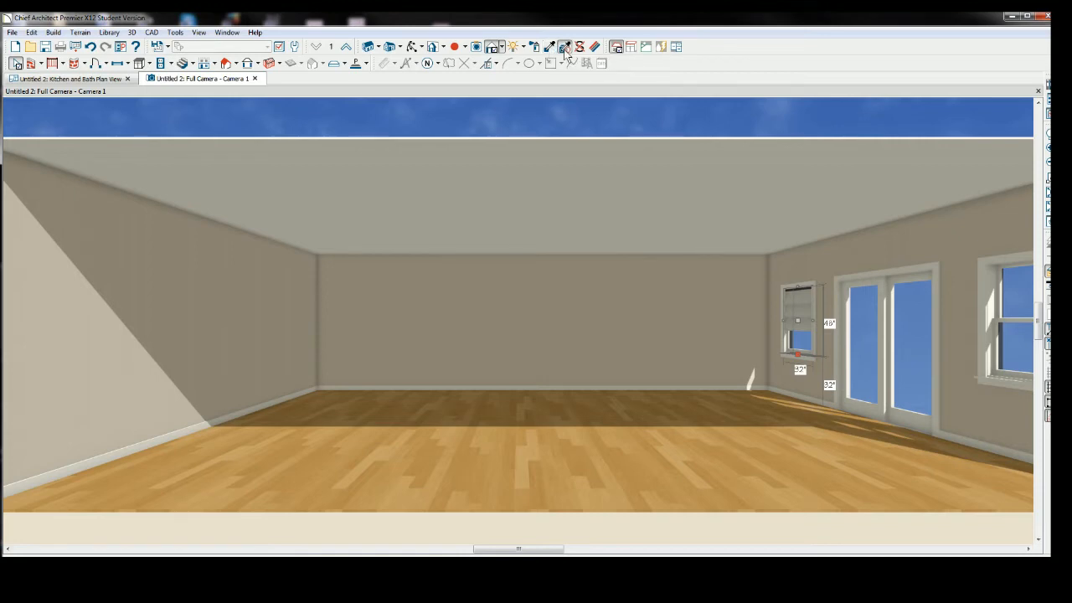
{"action": "left_click", "coordinate": [564, 47]}
{"action": "left_click", "coordinate": [801, 298]}
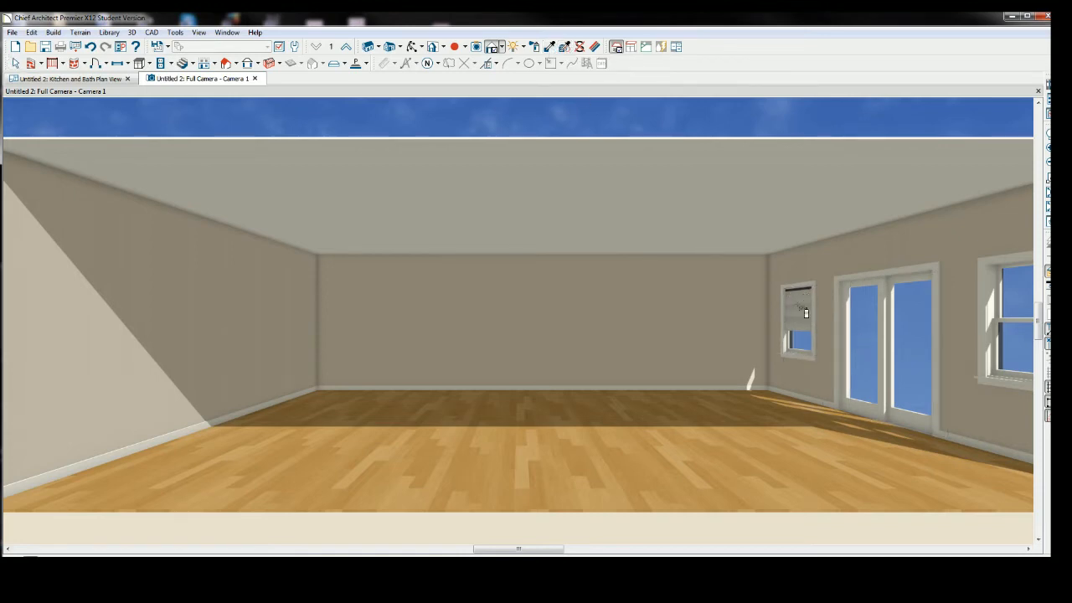
{"action": "left_click", "coordinate": [1017, 293]}
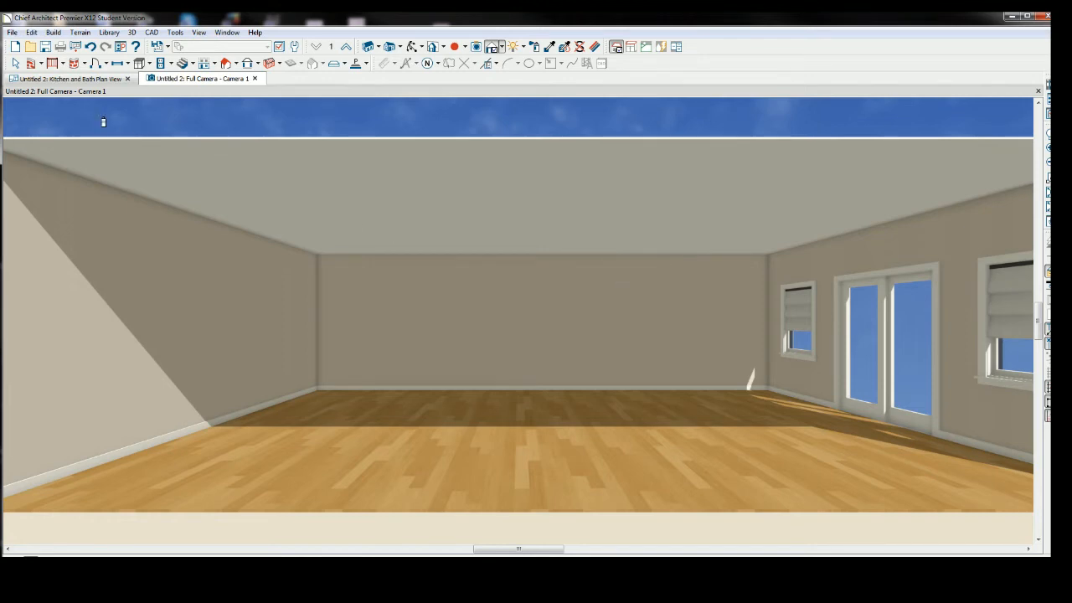
Place a base cabinet against the back wall.
{"action": "left_click", "coordinate": [15, 64]}
{"action": "middle_click_drag", "start_coordinate": [514, 405], "coordinate": [485, 395]}
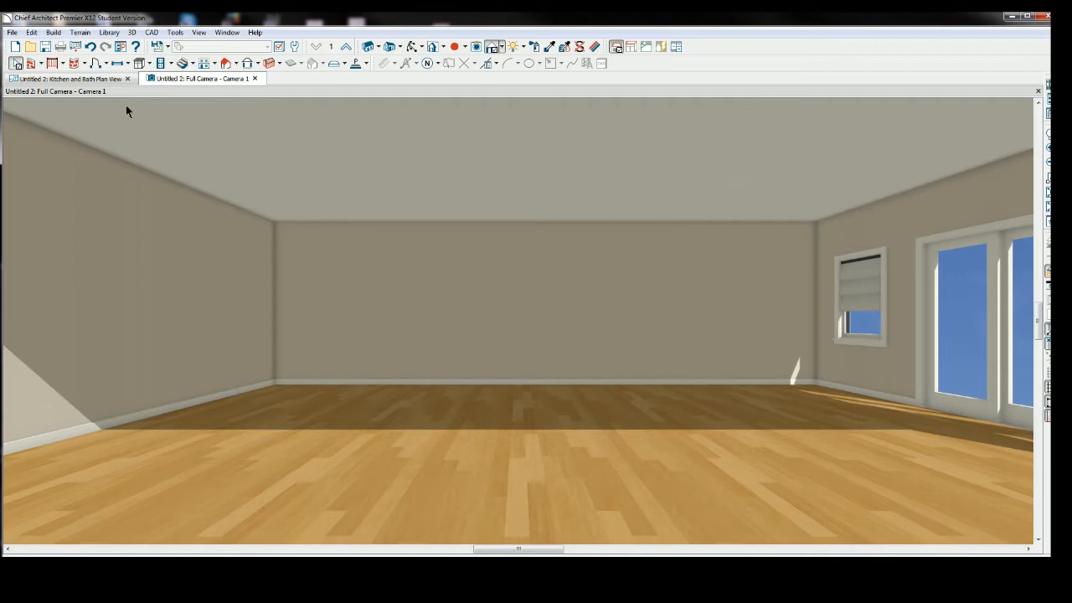
{"action": "left_click", "coordinate": [150, 65]}
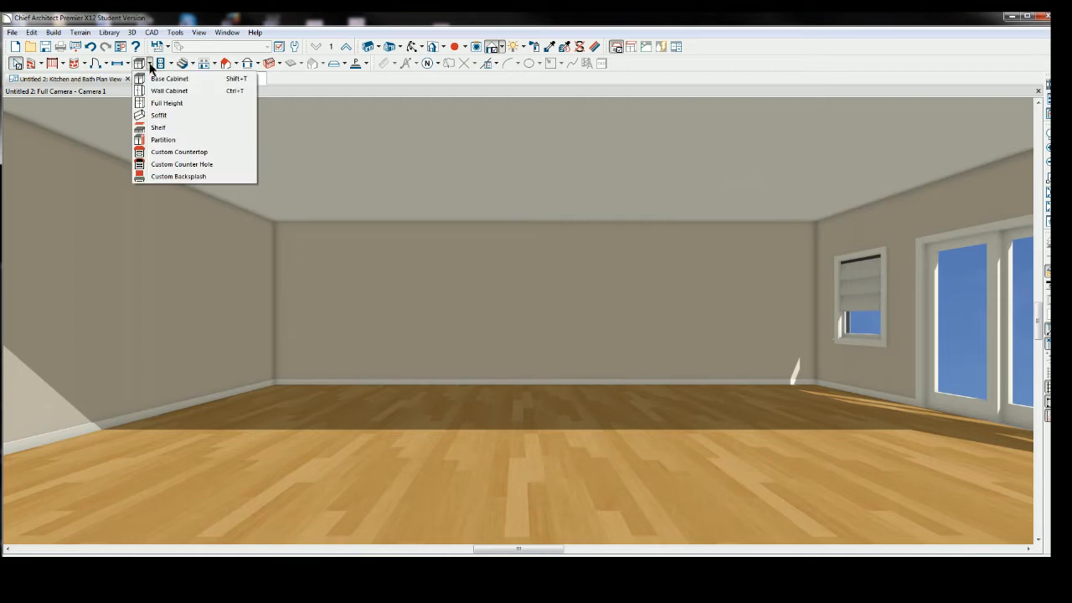
{"action": "left_click", "coordinate": [165, 81]}
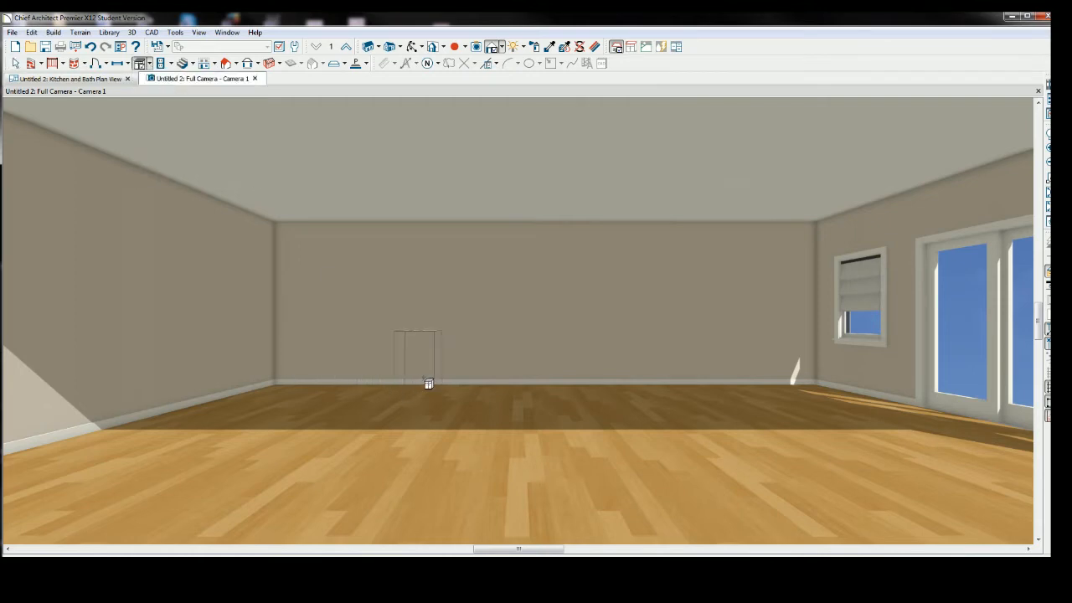
{"action": "left_click", "coordinate": [428, 381]}
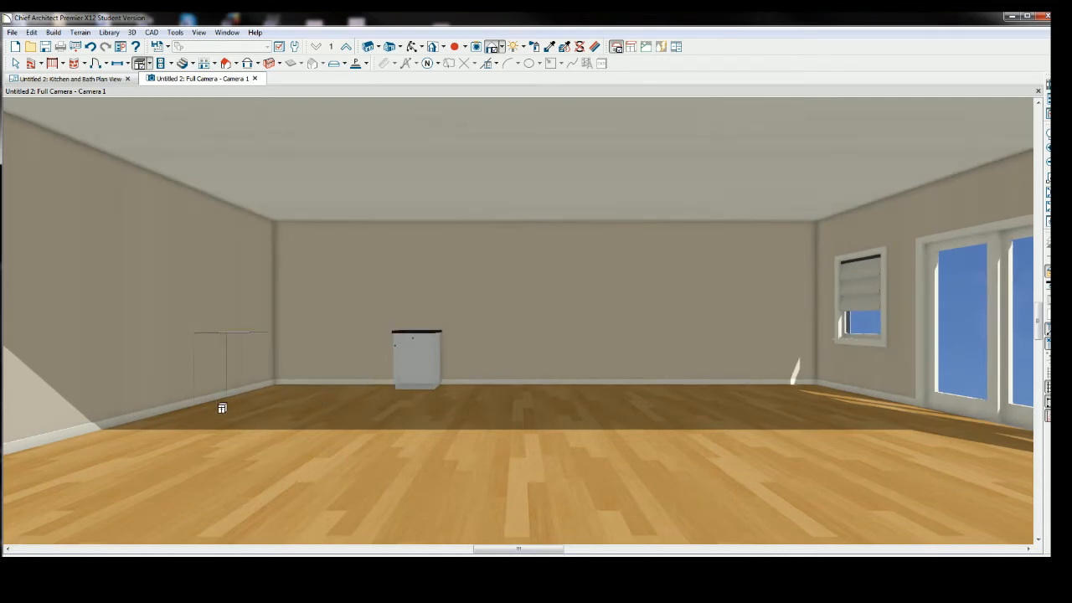
{"action": "left_click", "coordinate": [15, 64]}
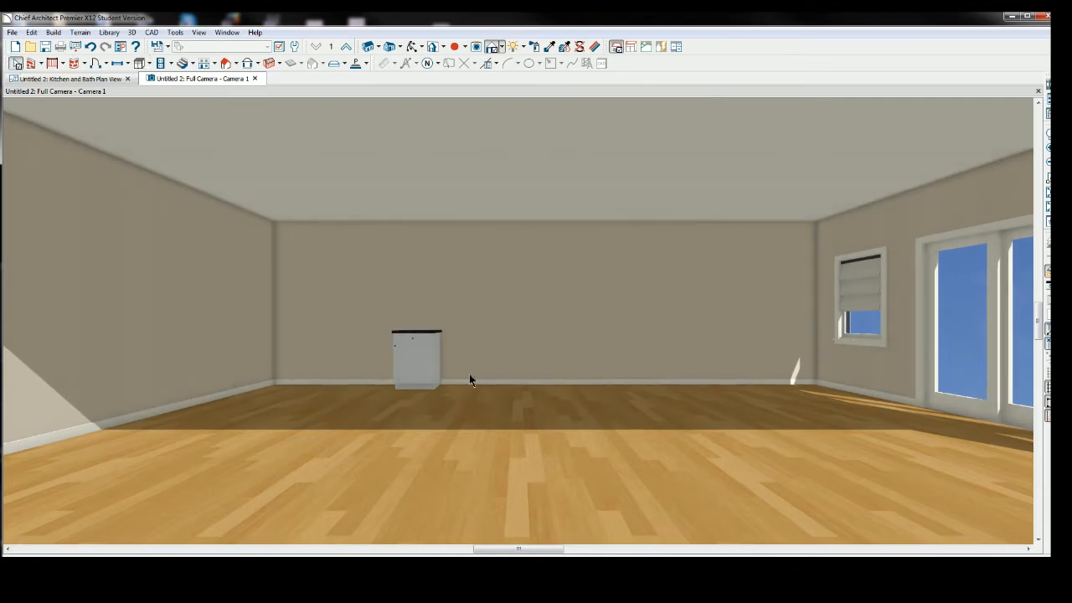
Open the base cabinet default settings and turn on the backsplash.
{"action": "scroll", "coordinate": [414, 369], "scroll_direction": "up", "scroll_amount": 3}
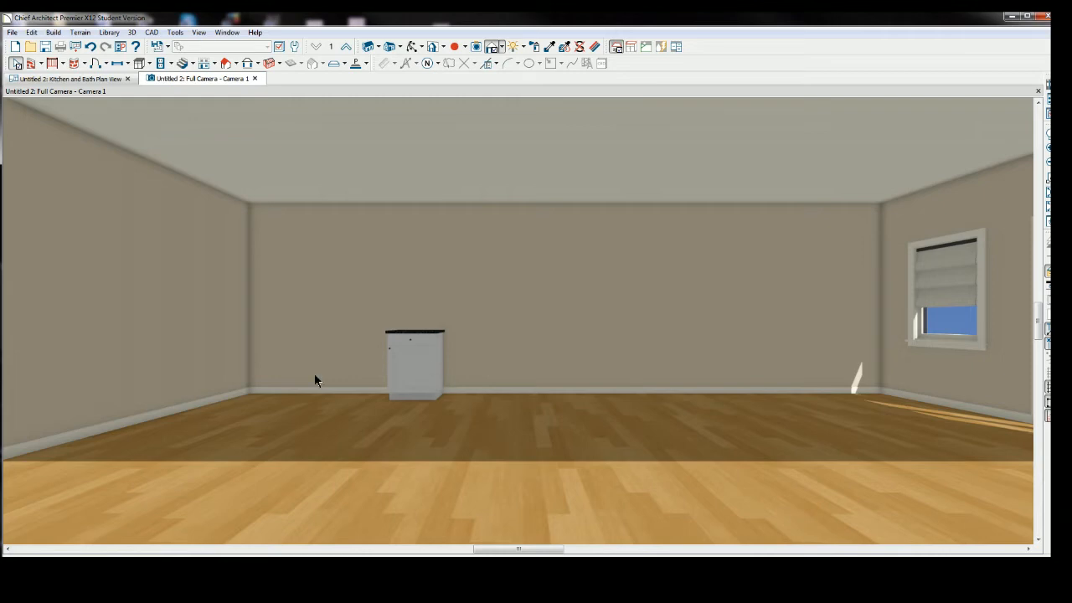
{"action": "left_click", "coordinate": [412, 381]}
{"action": "left_click", "coordinate": [31, 32]}
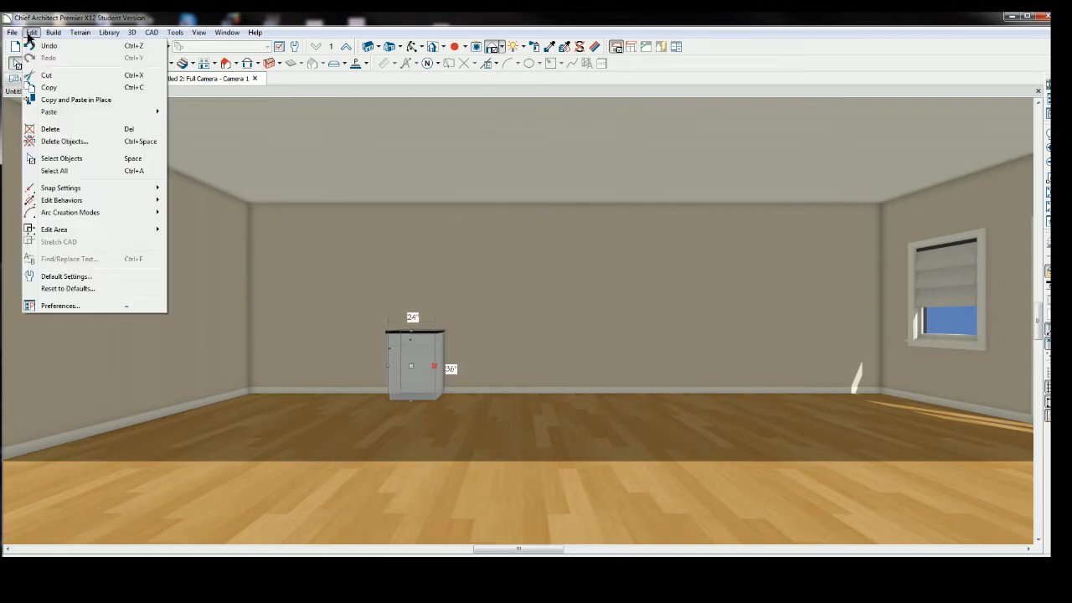
{"action": "left_click", "coordinate": [66, 276]}
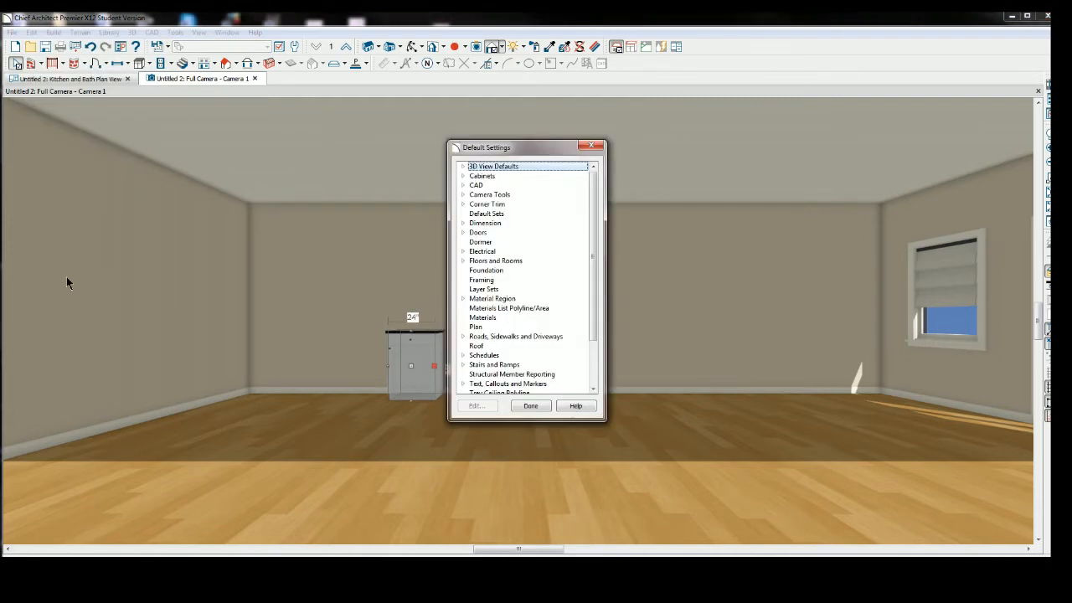
{"action": "left_click", "coordinate": [481, 176]}
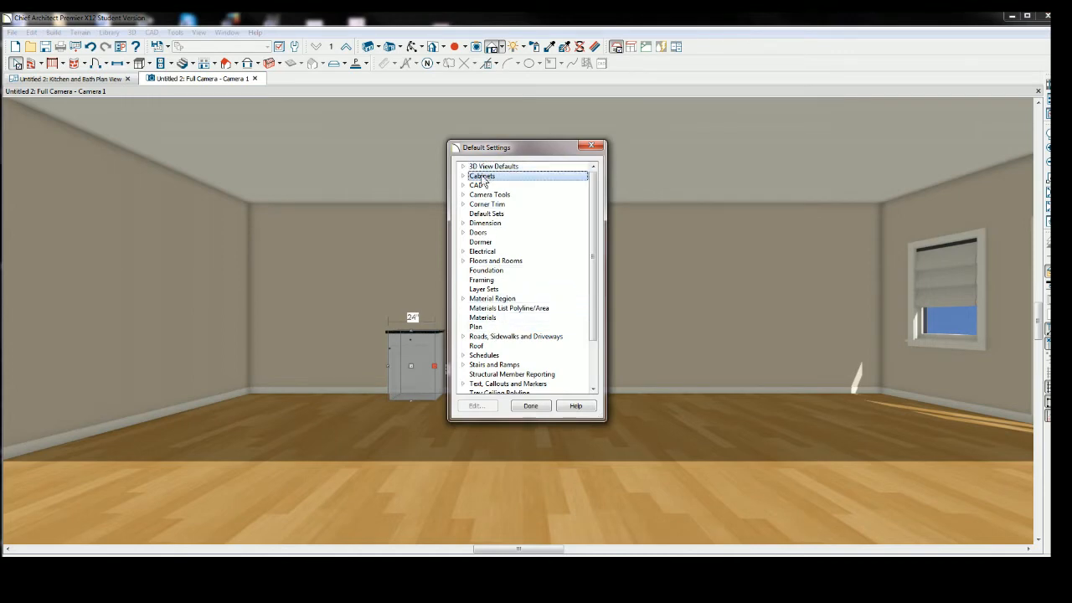
{"action": "double_click", "coordinate": [482, 178]}
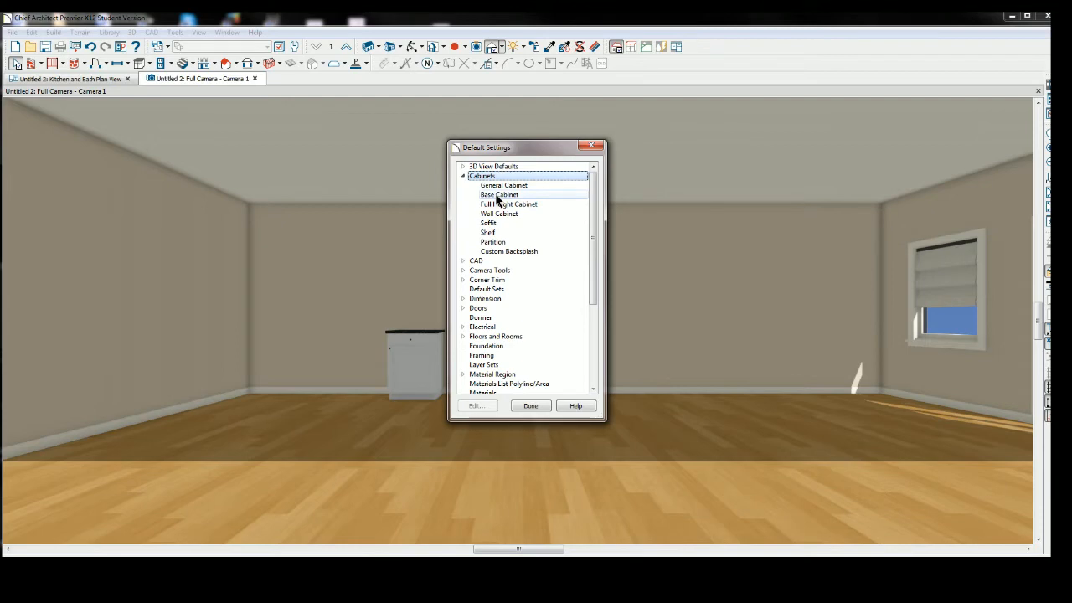
{"action": "left_click", "coordinate": [497, 197]}
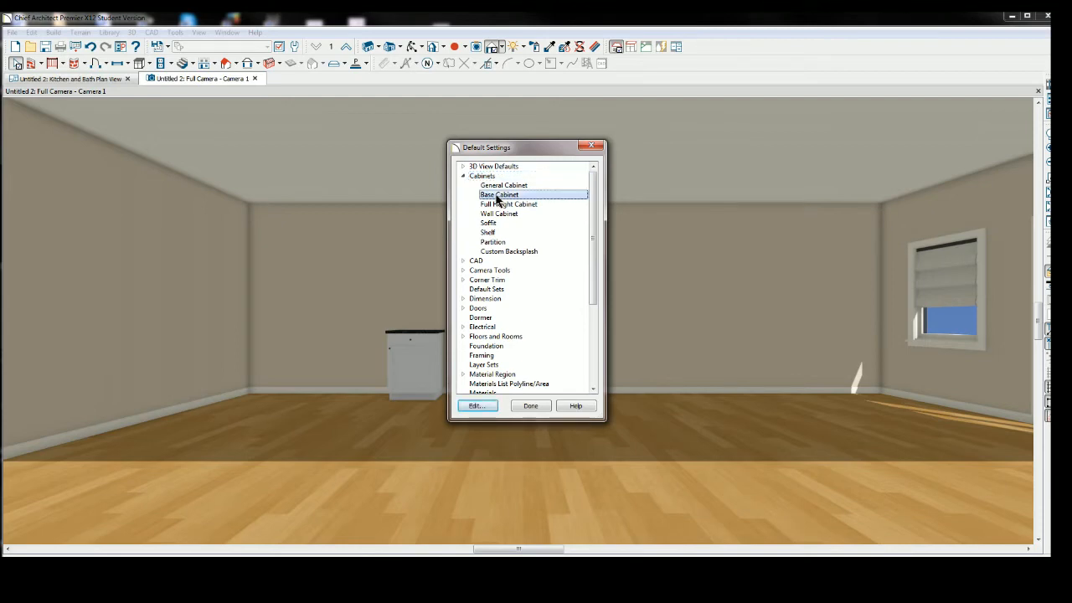
{"action": "double_click", "coordinate": [497, 197]}
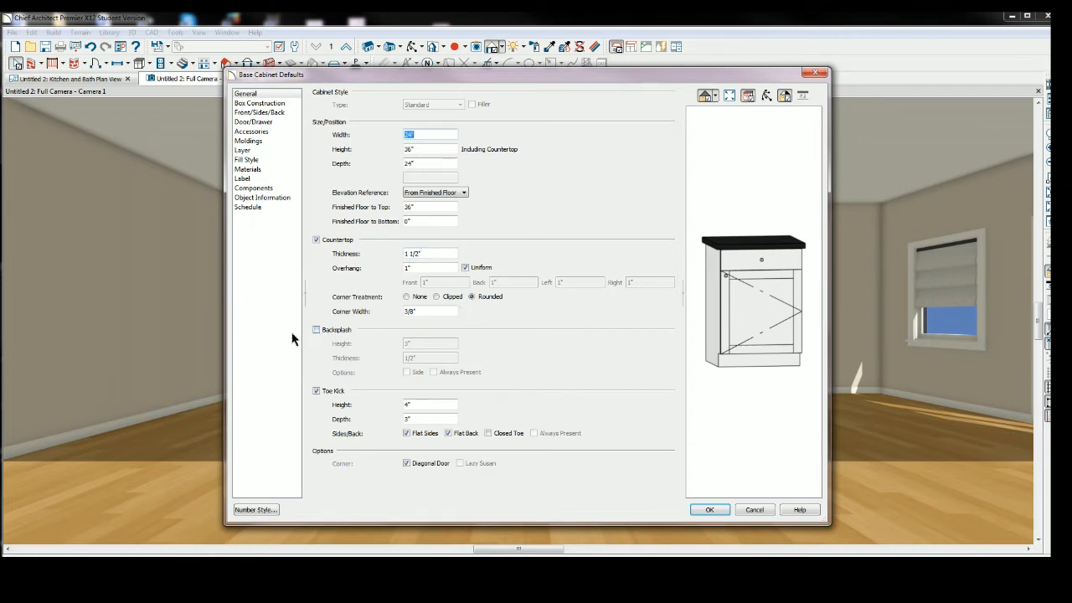
{"action": "left_click", "coordinate": [317, 330]}
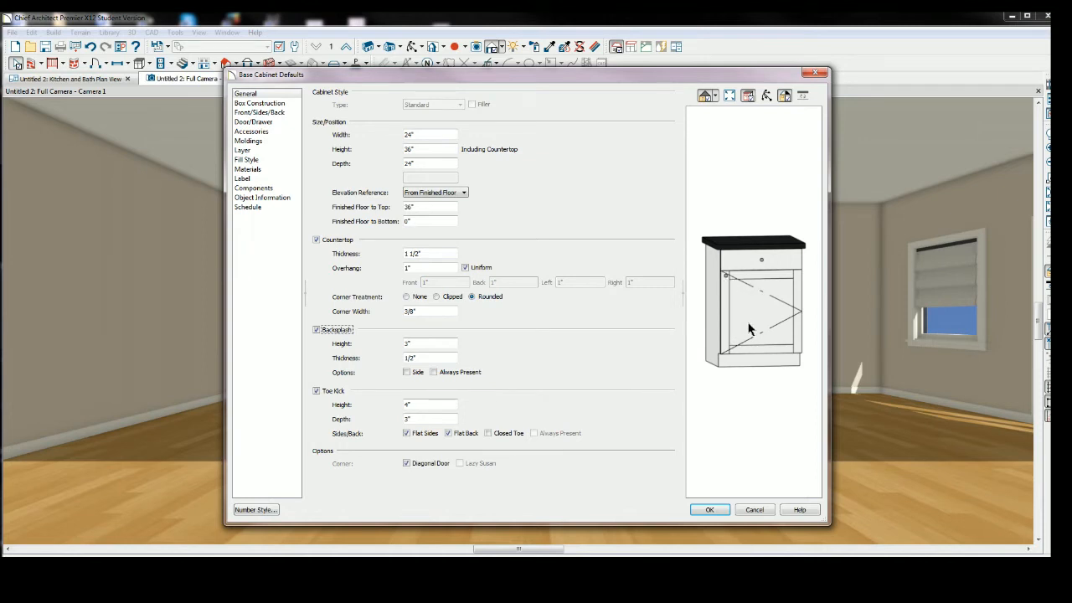
Set the base cabinet default door style to Slab Doors.
{"action": "left_click", "coordinate": [256, 123]}
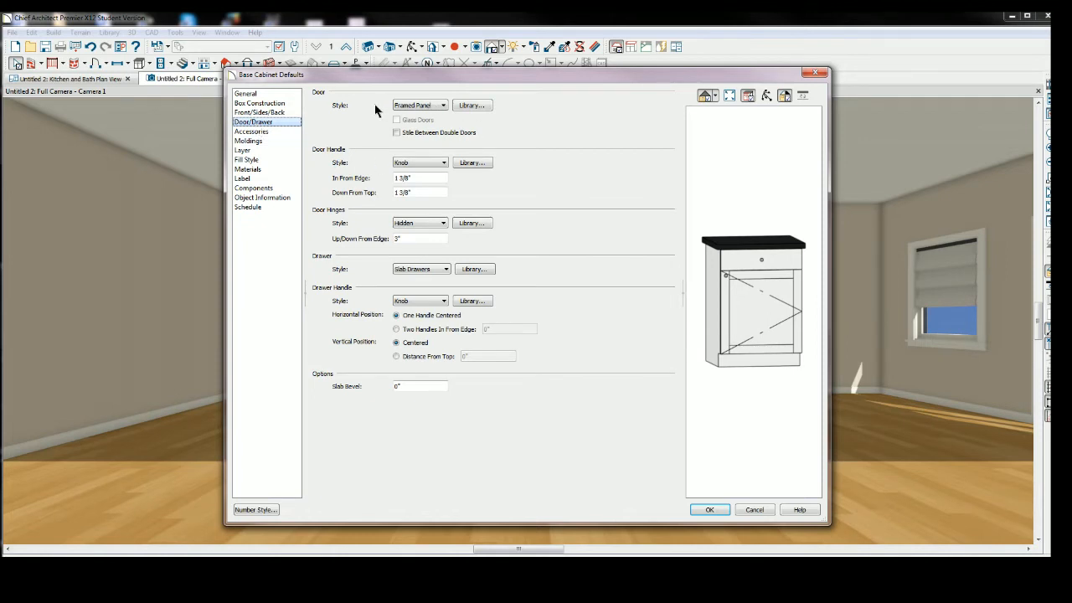
{"action": "left_click", "coordinate": [444, 107]}
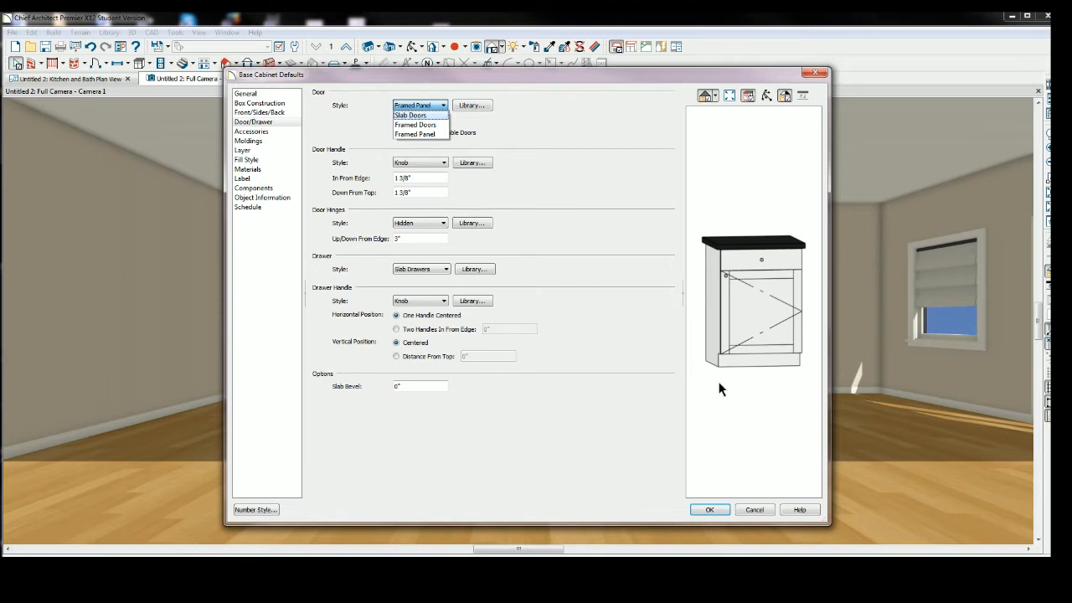
{"action": "left_click", "coordinate": [416, 116]}
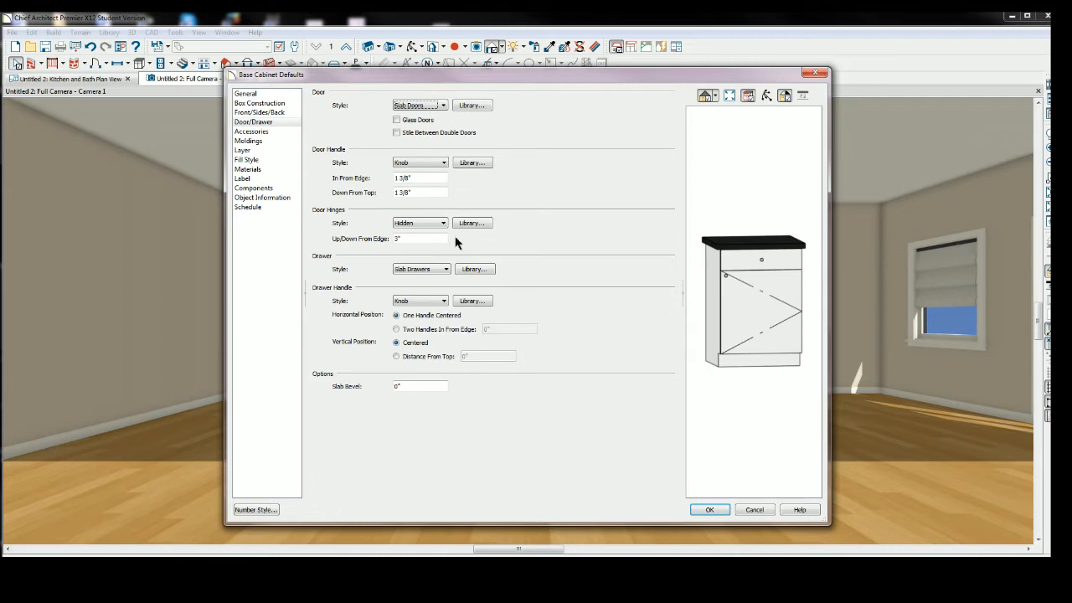
Set the door handle style to Pull (Vertical) placed 3" down from the top.
{"action": "left_click", "coordinate": [444, 164]}
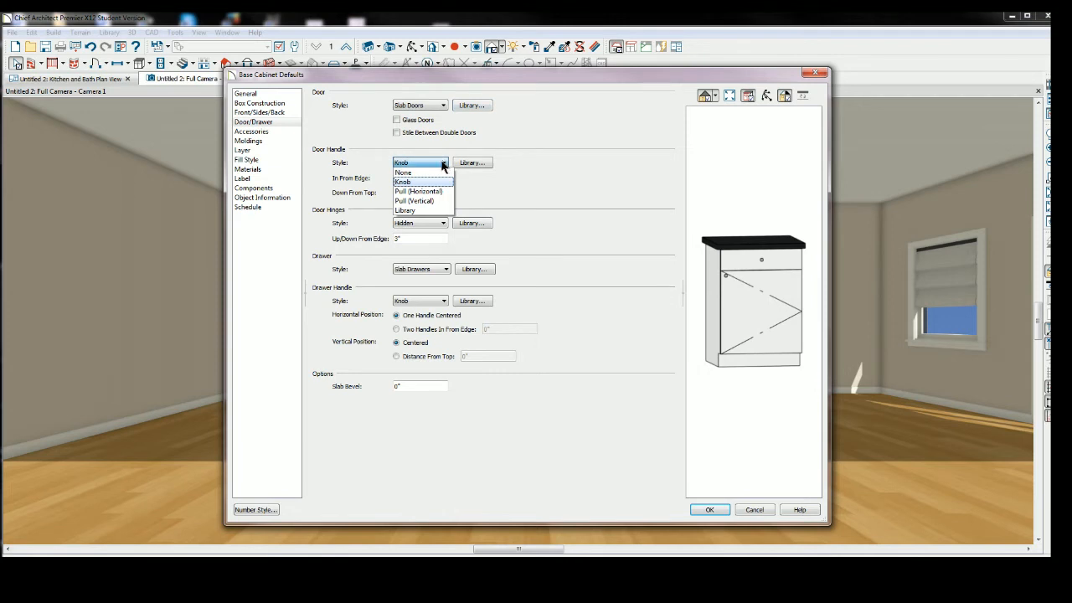
{"action": "left_click", "coordinate": [415, 201]}
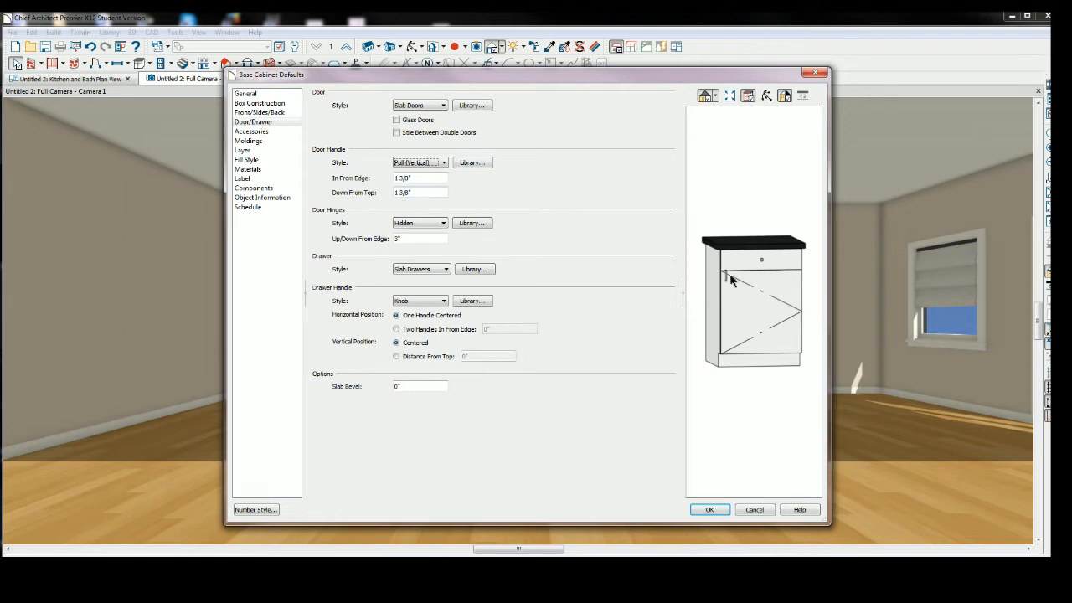
{"action": "left_click", "coordinate": [415, 193]}
{"action": "key", "text": "BackSpace"}
{"action": "key", "text": "BackSpace"}
{"action": "key", "text": "BackSpace"}
{"action": "key", "text": "BackSpace"}
{"action": "key", "text": "BackSpace"}
{"action": "key", "text": "BackSpace"}
{"action": "type", "text": "3"}
{"action": "key", "text": "Tab"}
Set the drawer handle style to Pull (Horizontal) and apply the base cabinet defaults.
{"action": "left_click", "coordinate": [443, 303]}
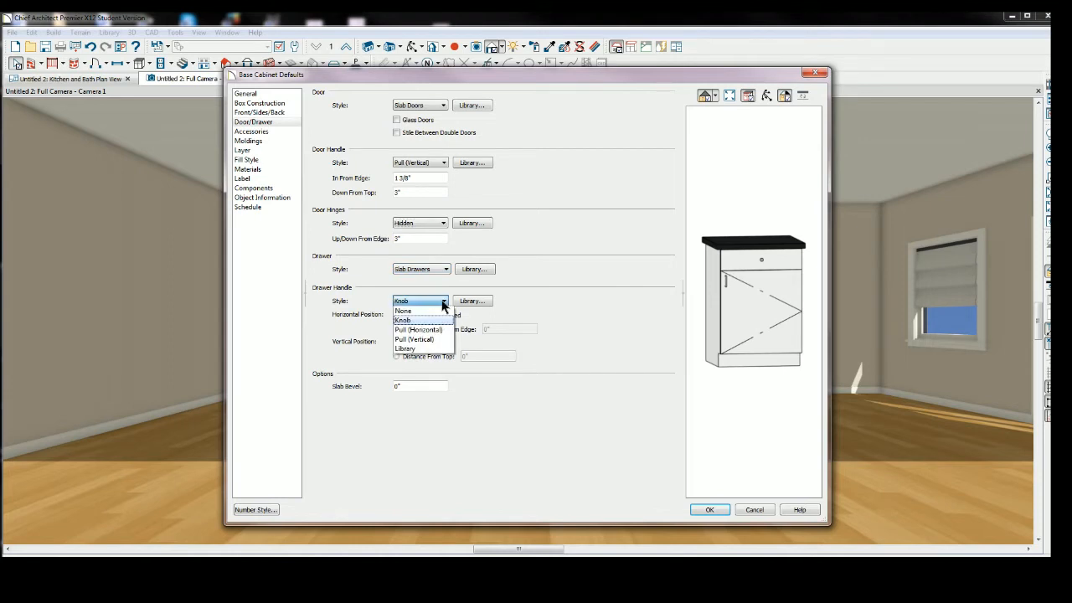
{"action": "left_click", "coordinate": [431, 329]}
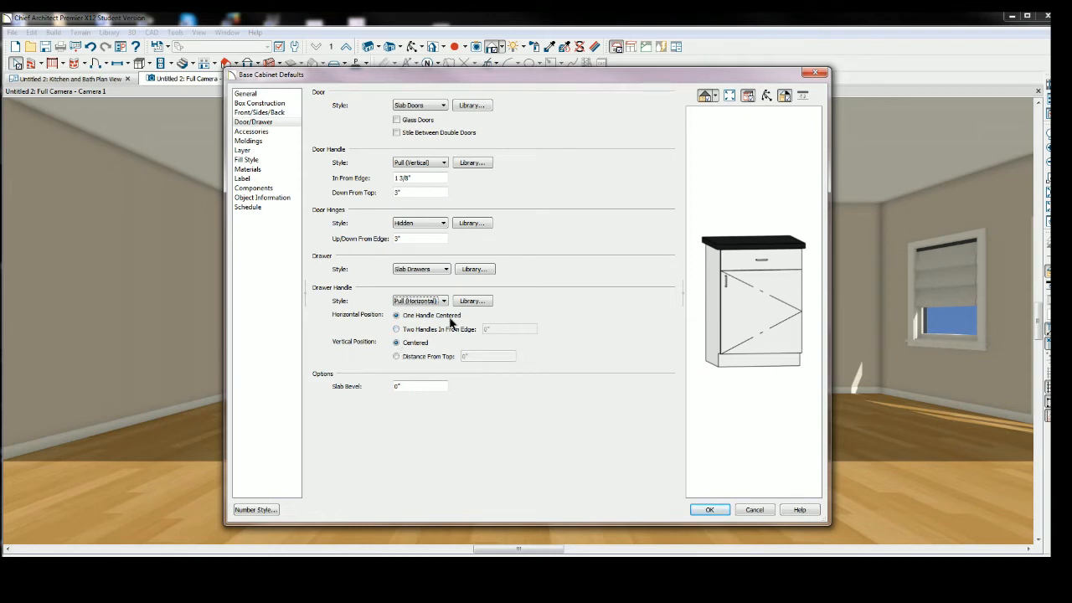
{"action": "left_click", "coordinate": [708, 508]}
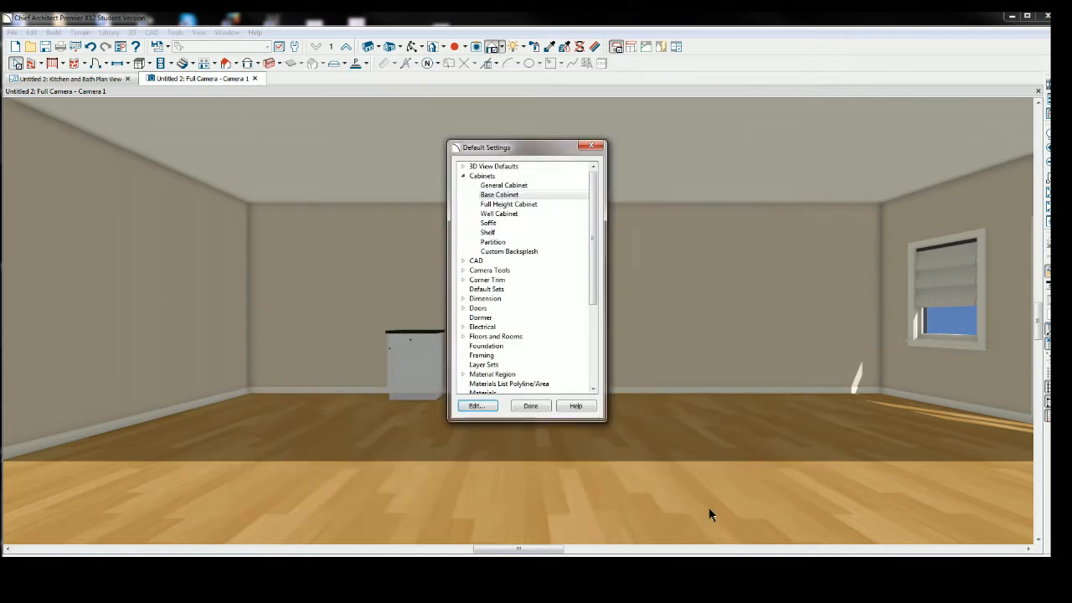
{"action": "left_click", "coordinate": [527, 406]}
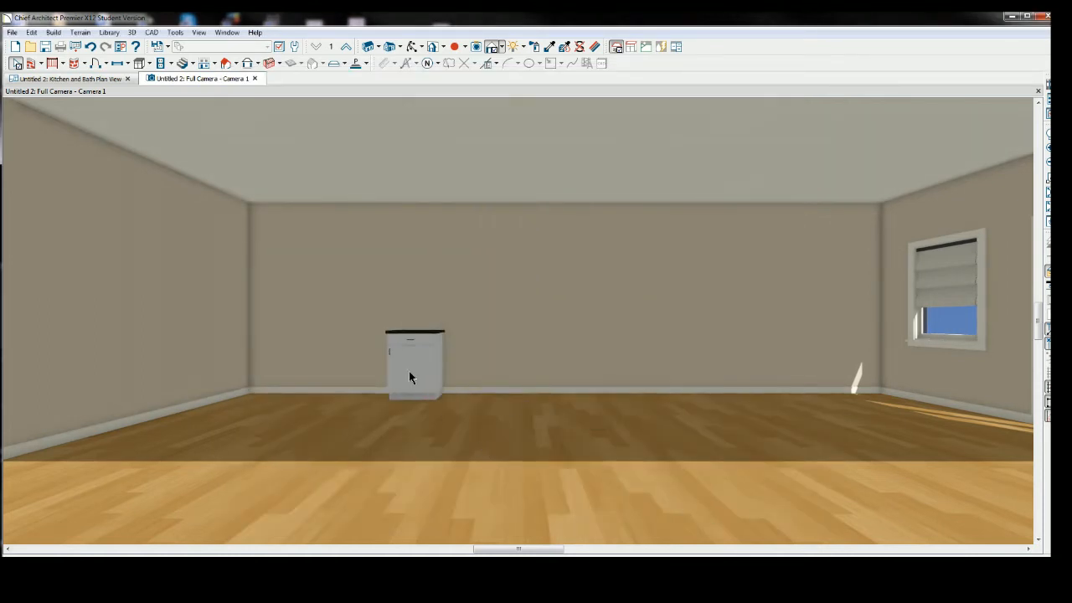
Place a second base cabinet left of the first one, then delete it.
{"action": "left_click", "coordinate": [148, 64]}
{"action": "left_click", "coordinate": [168, 79]}
{"action": "left_click", "coordinate": [383, 377]}
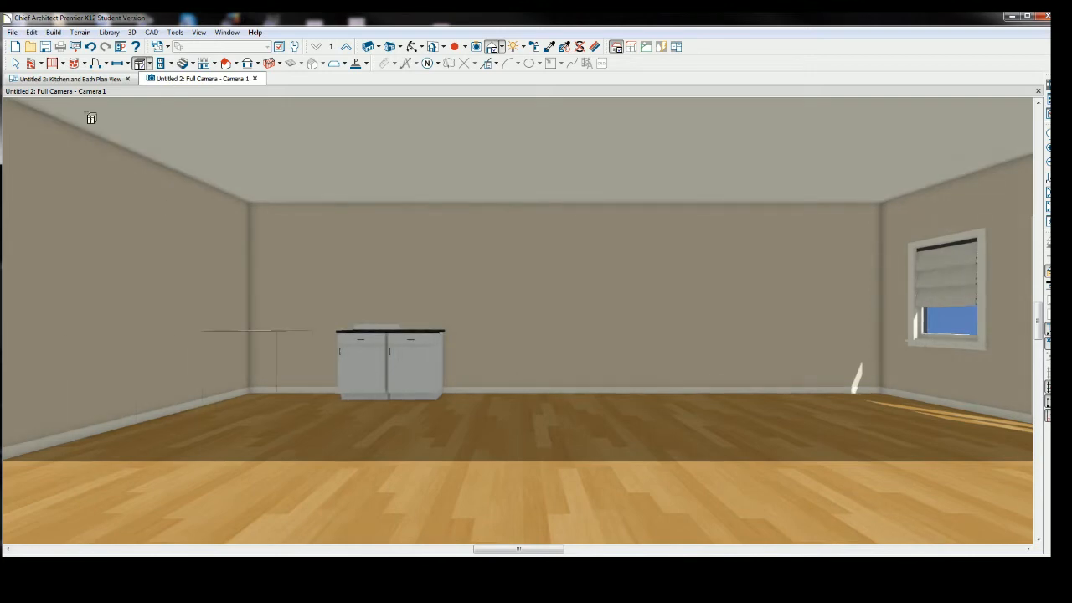
{"action": "left_click", "coordinate": [15, 63]}
{"action": "left_click", "coordinate": [358, 369]}
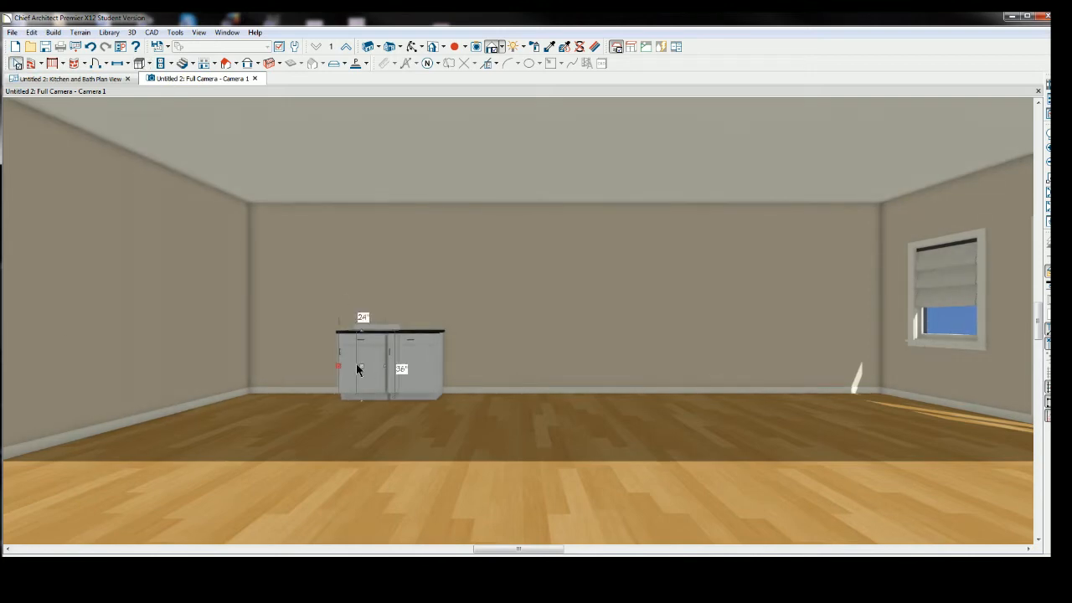
{"action": "key", "text": "Delete"}
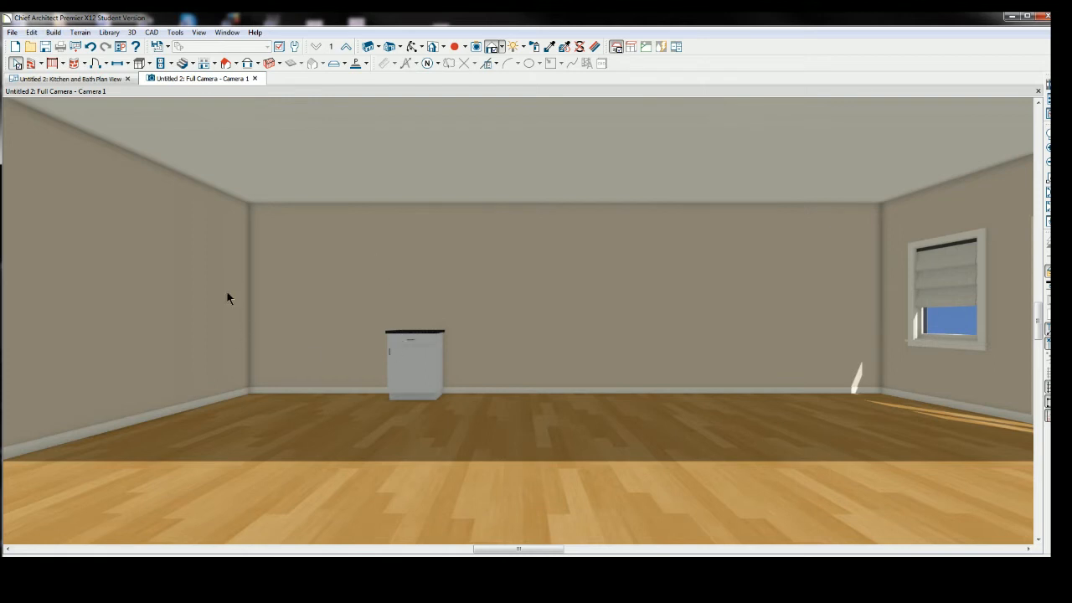
Place a full height cabinet in the left corner of the back wall and check it in plan view.
{"action": "left_click", "coordinate": [149, 65]}
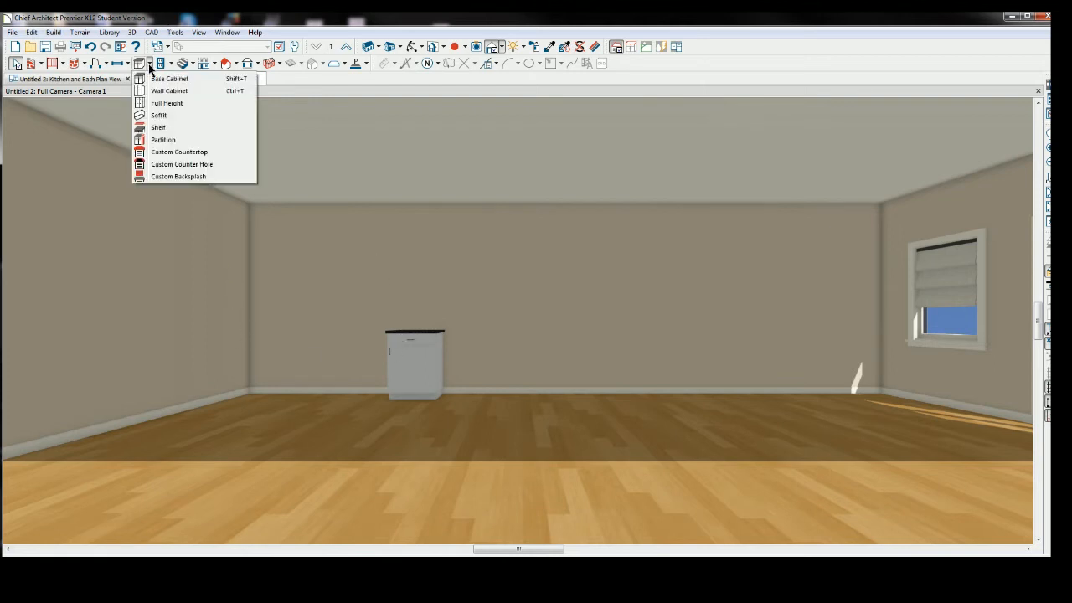
{"action": "left_click", "coordinate": [167, 103]}
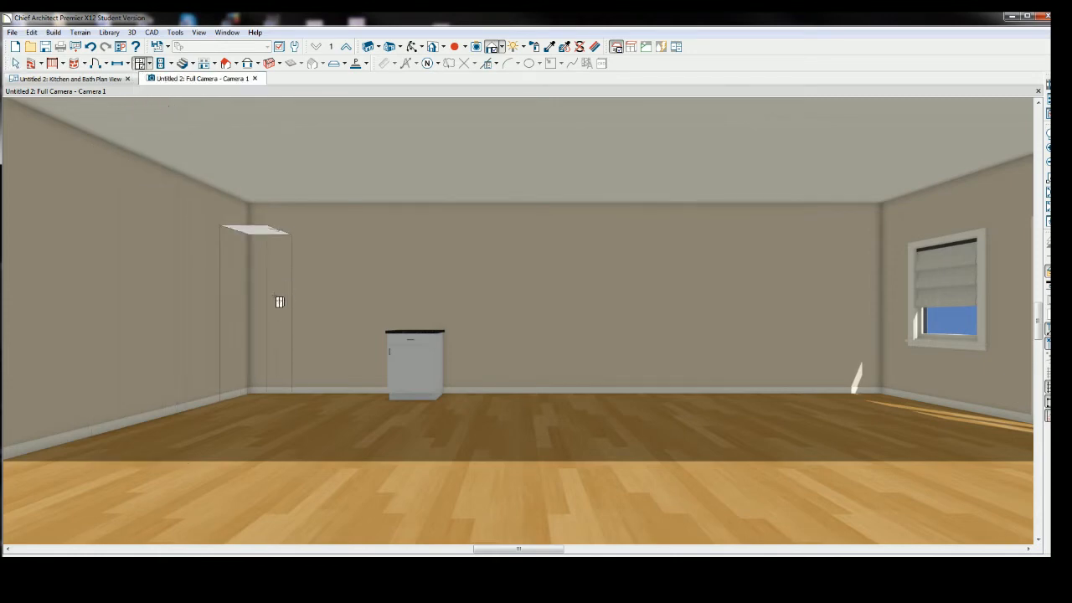
{"action": "left_click", "coordinate": [270, 312]}
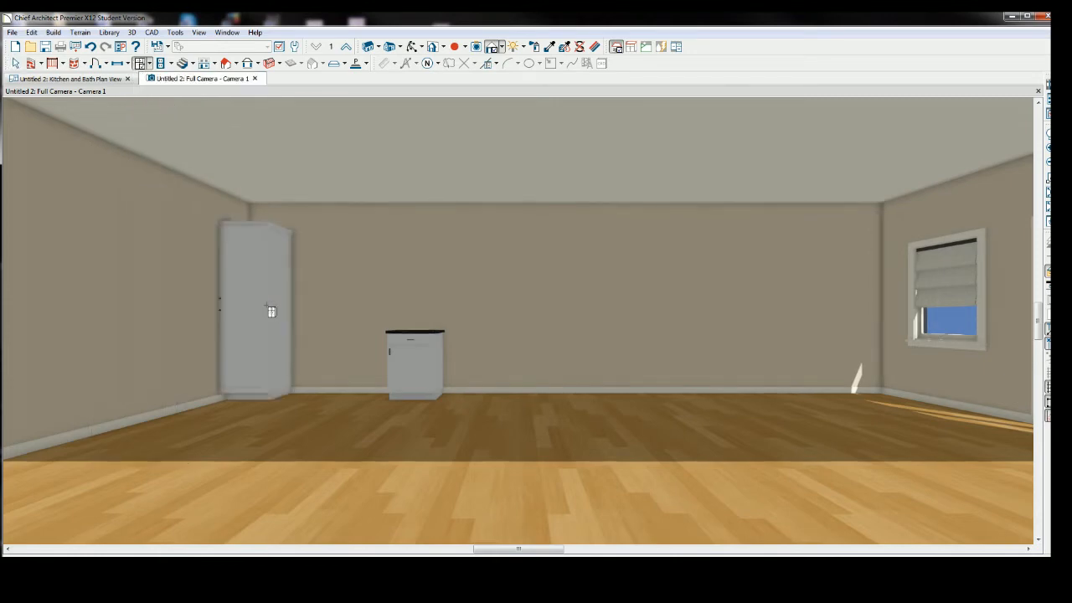
{"action": "left_click", "coordinate": [104, 81]}
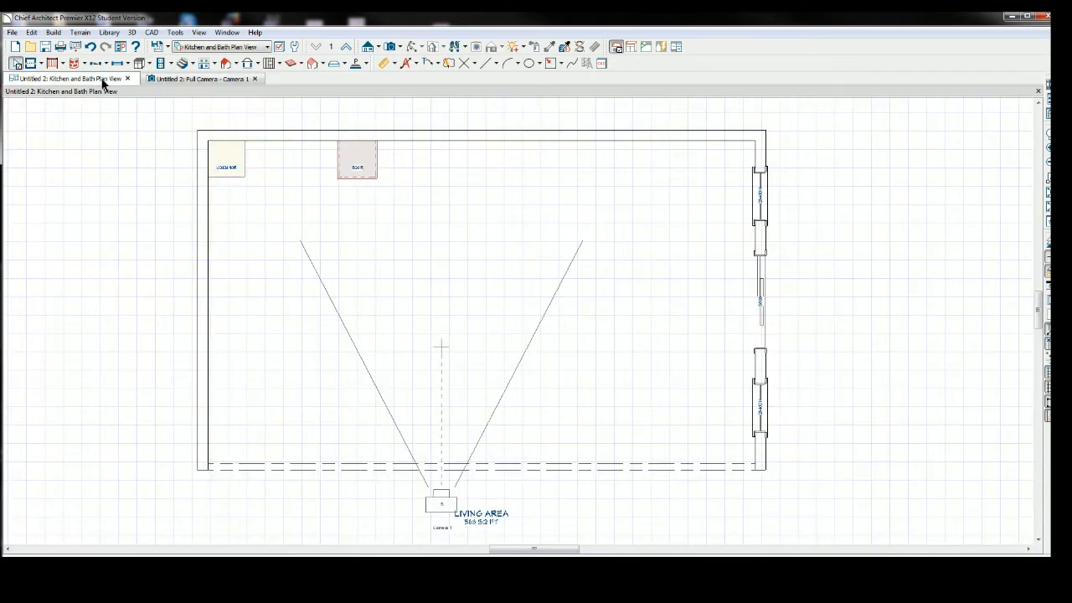
{"action": "left_click", "coordinate": [180, 80]}
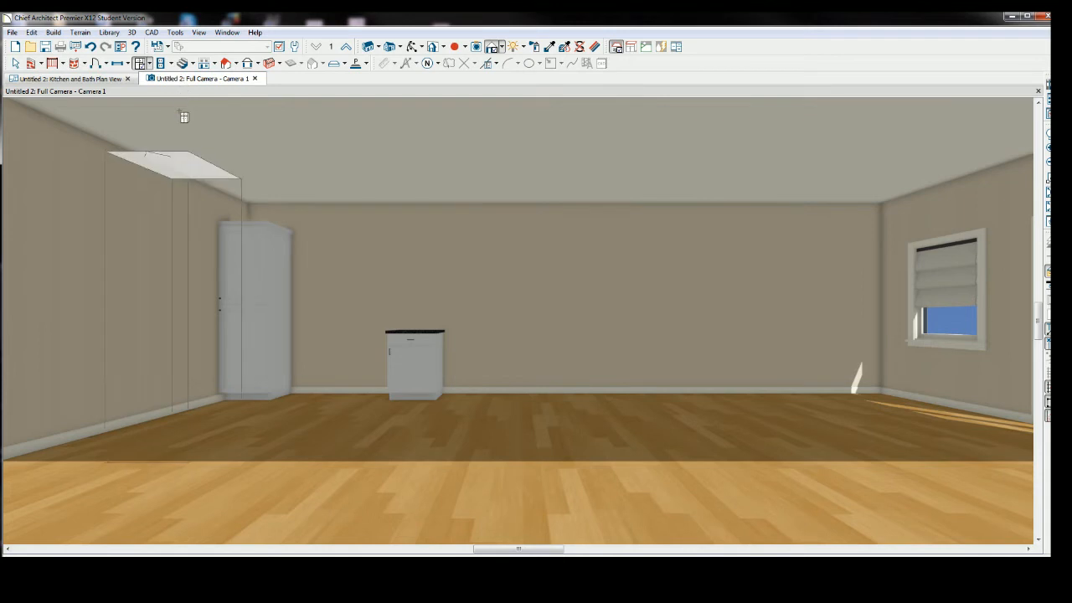
Open the full height cabinet defaults and set the door style to Slab Doors.
{"action": "left_click", "coordinate": [16, 64]}
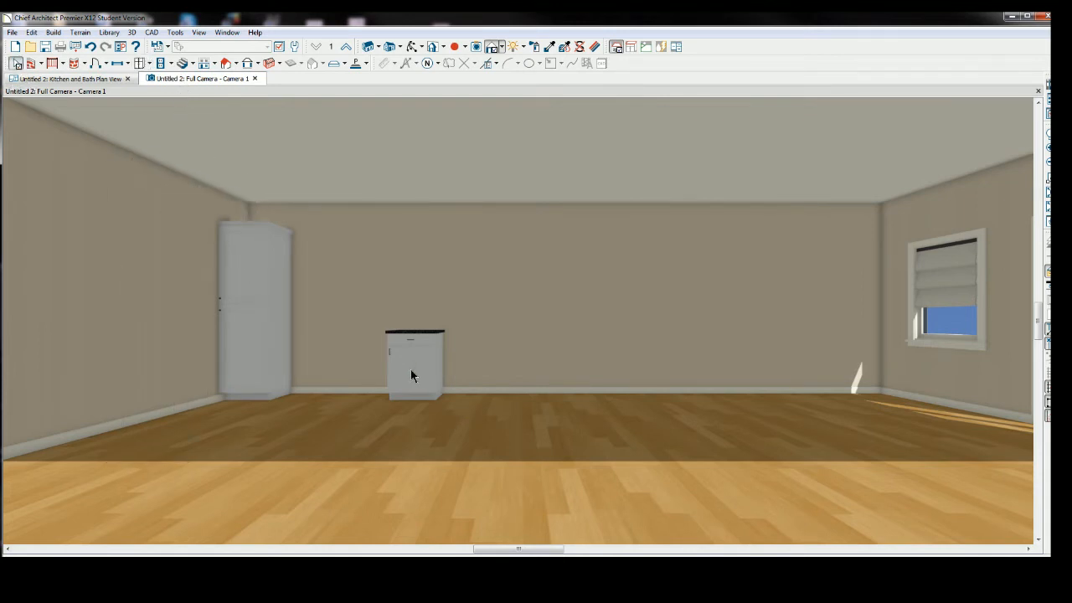
{"action": "left_click", "coordinate": [246, 267]}
{"action": "left_click", "coordinate": [32, 33]}
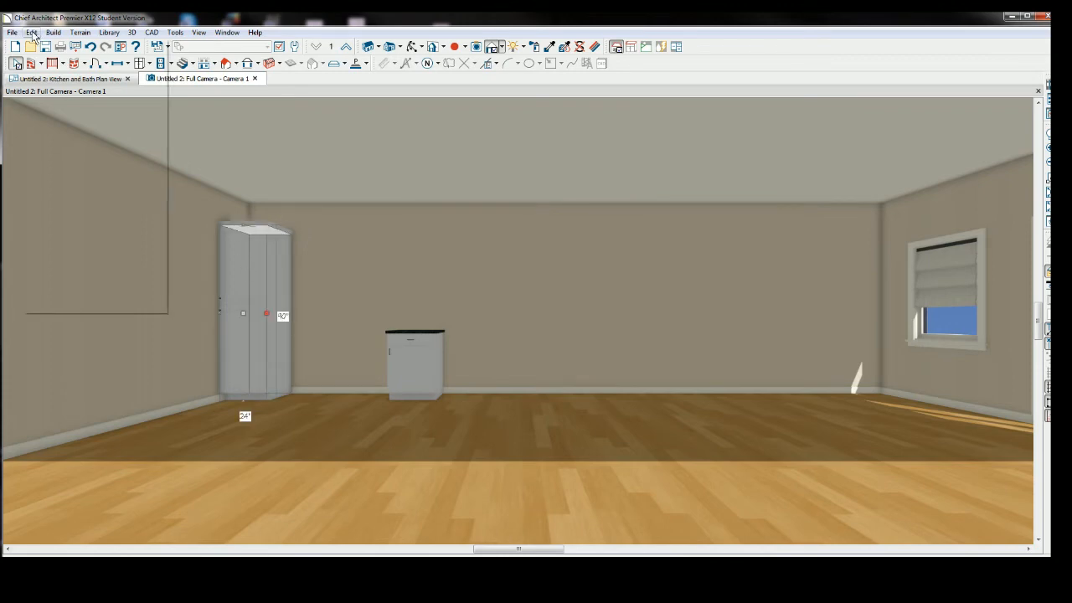
{"action": "left_click", "coordinate": [46, 277]}
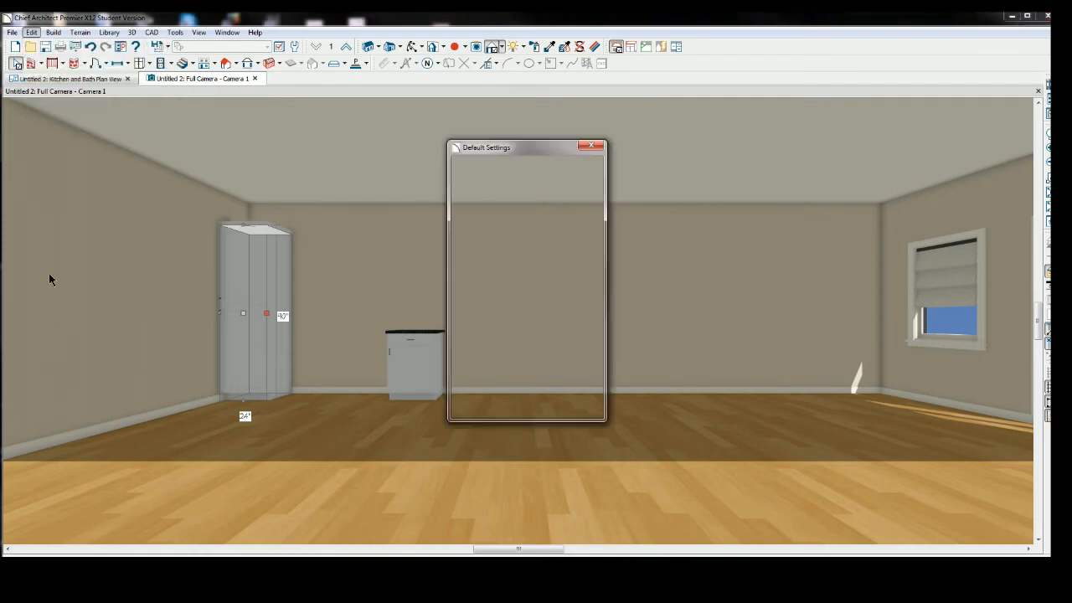
{"action": "left_click", "coordinate": [483, 178]}
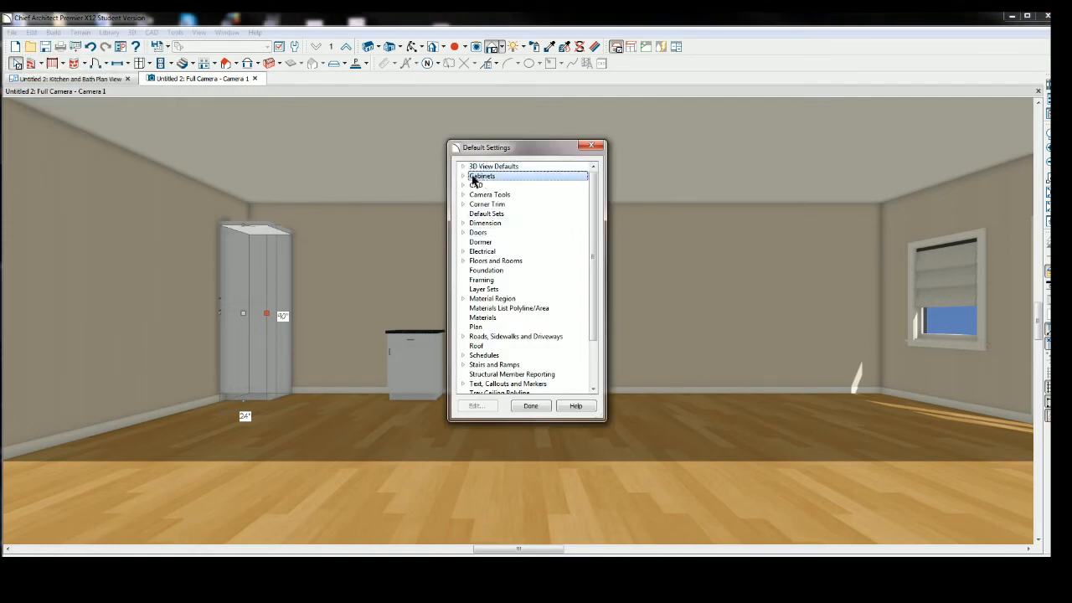
{"action": "double_click", "coordinate": [480, 178]}
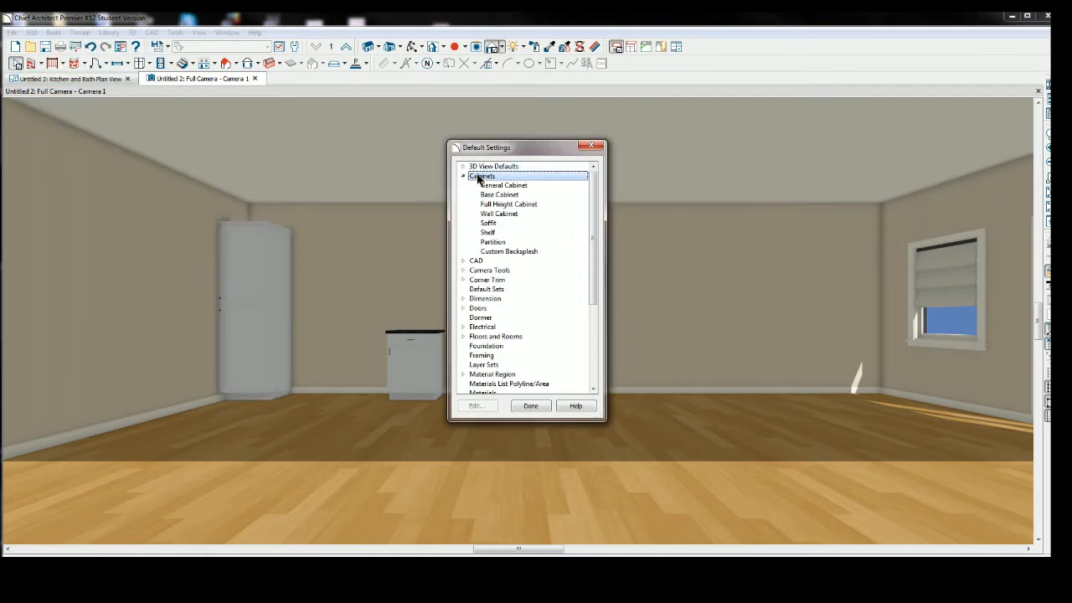
{"action": "double_click", "coordinate": [509, 205]}
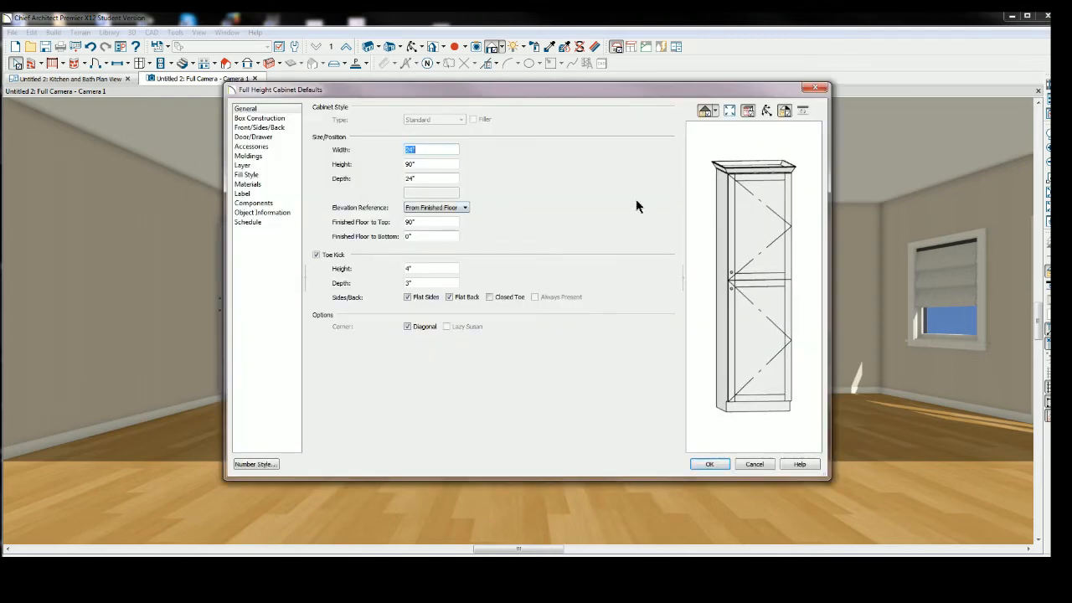
{"action": "left_click", "coordinate": [243, 109]}
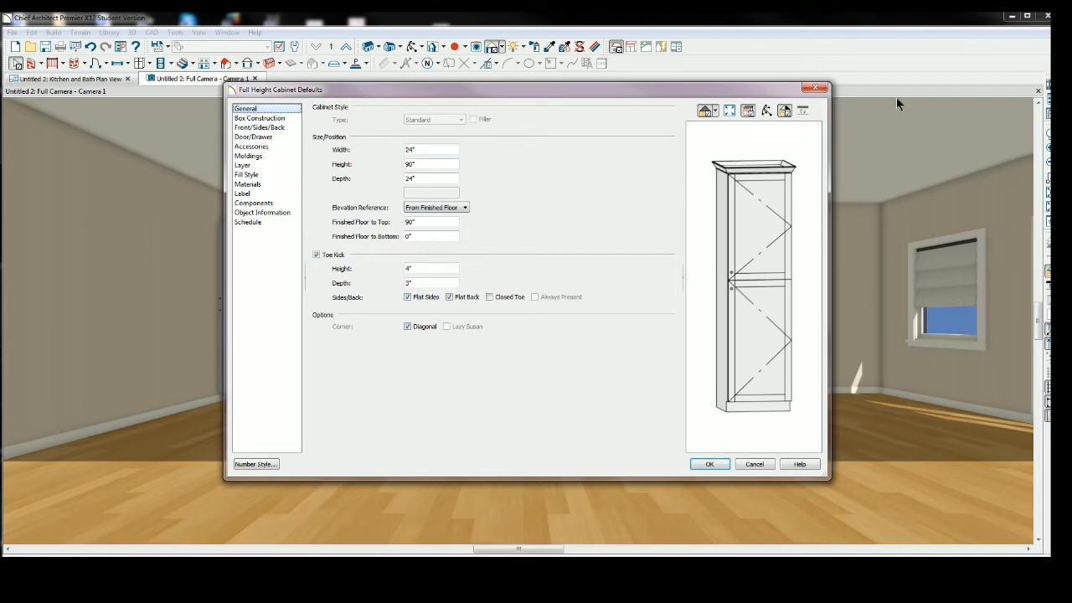
{"action": "left_click", "coordinate": [814, 87]}
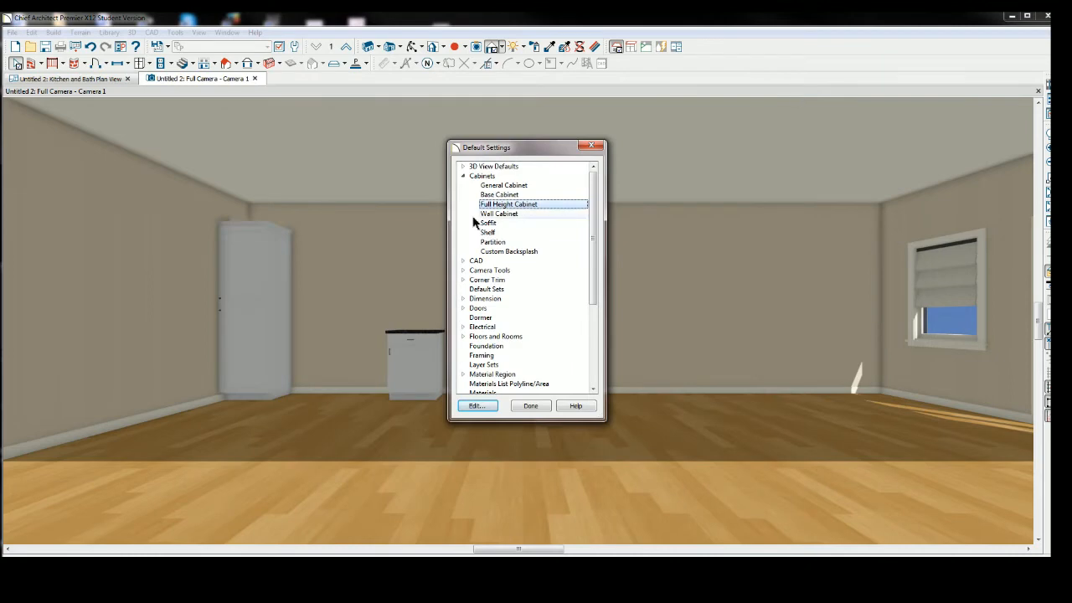
{"action": "left_click", "coordinate": [475, 407]}
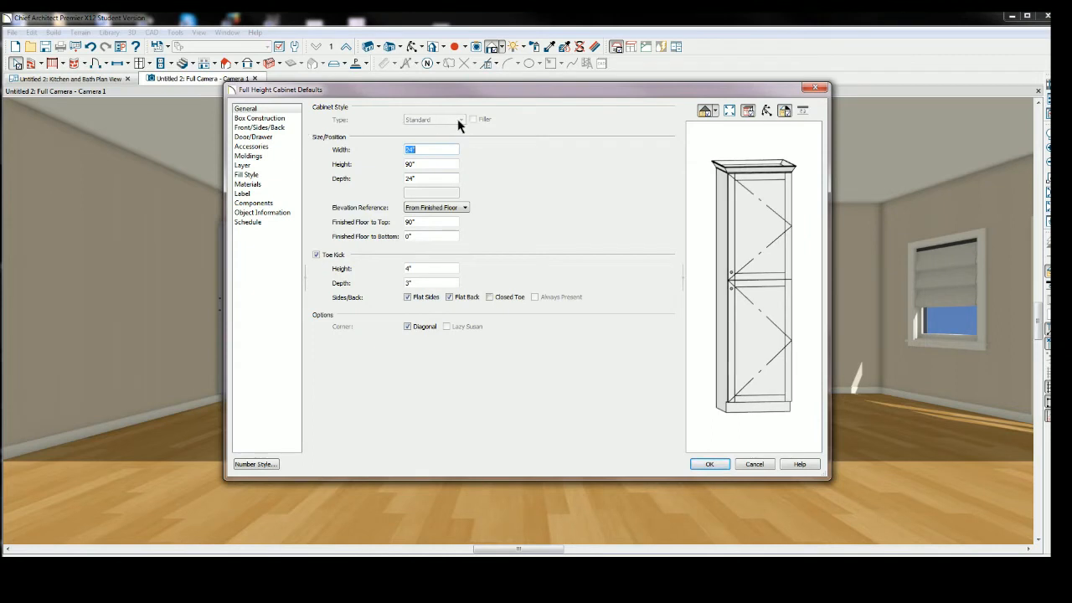
{"action": "left_click", "coordinate": [281, 110]}
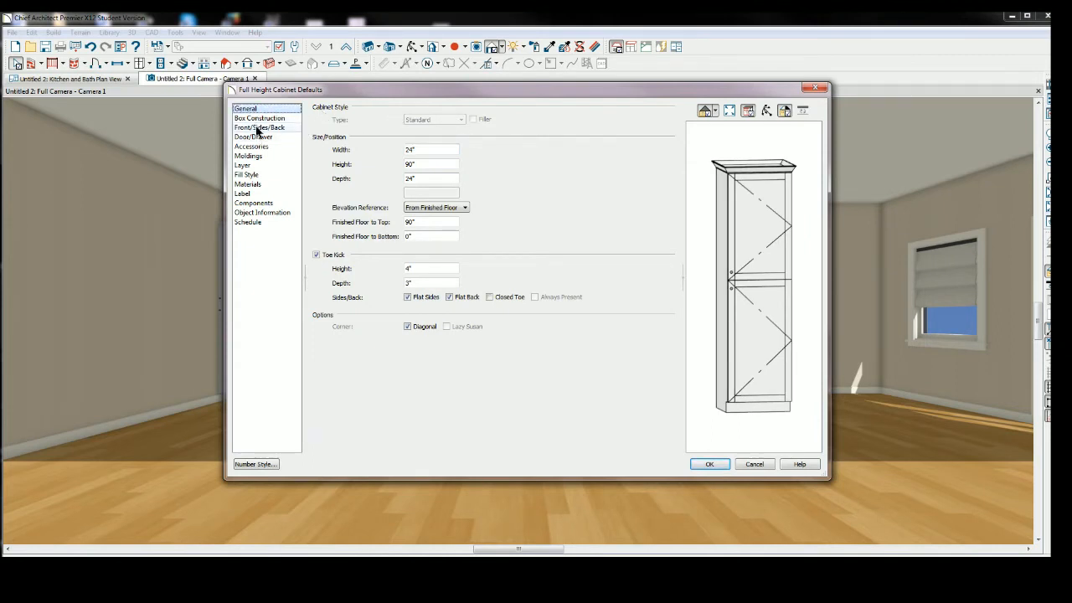
{"action": "left_click", "coordinate": [256, 137]}
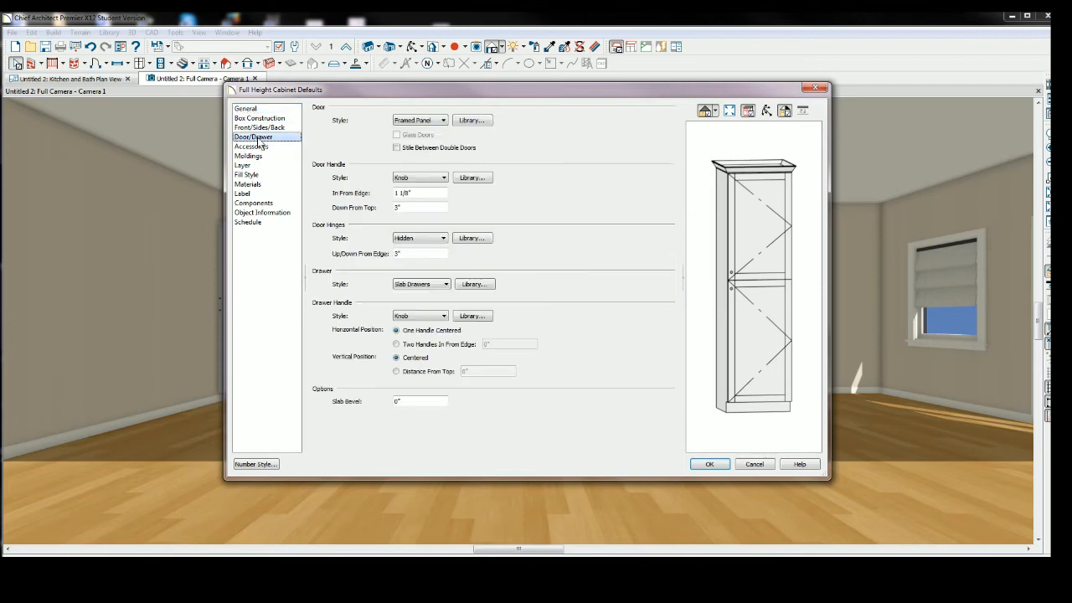
{"action": "left_click", "coordinate": [442, 121]}
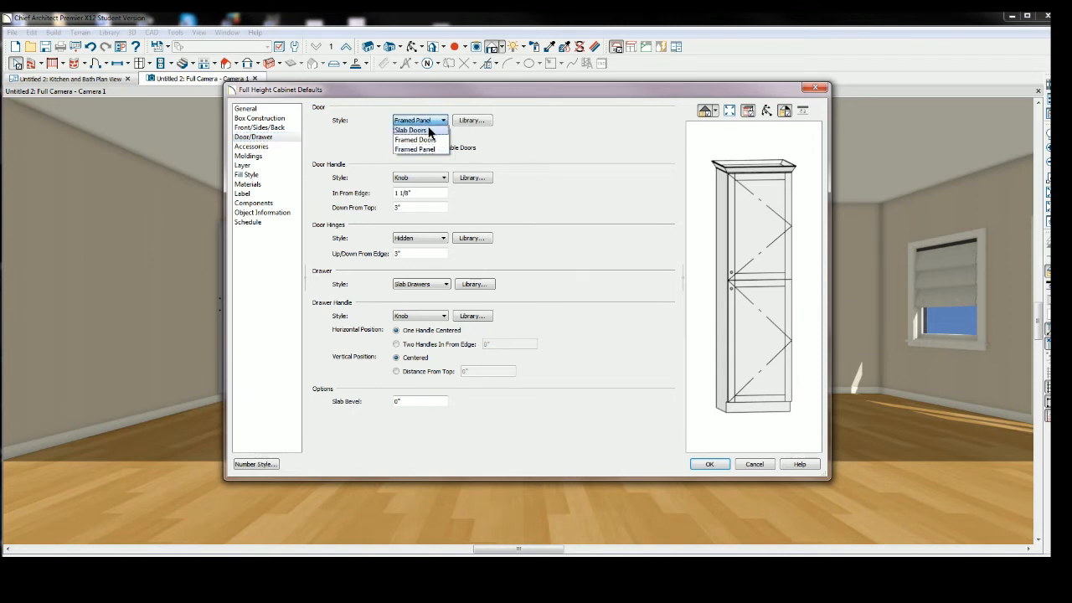
{"action": "left_click", "coordinate": [413, 130]}
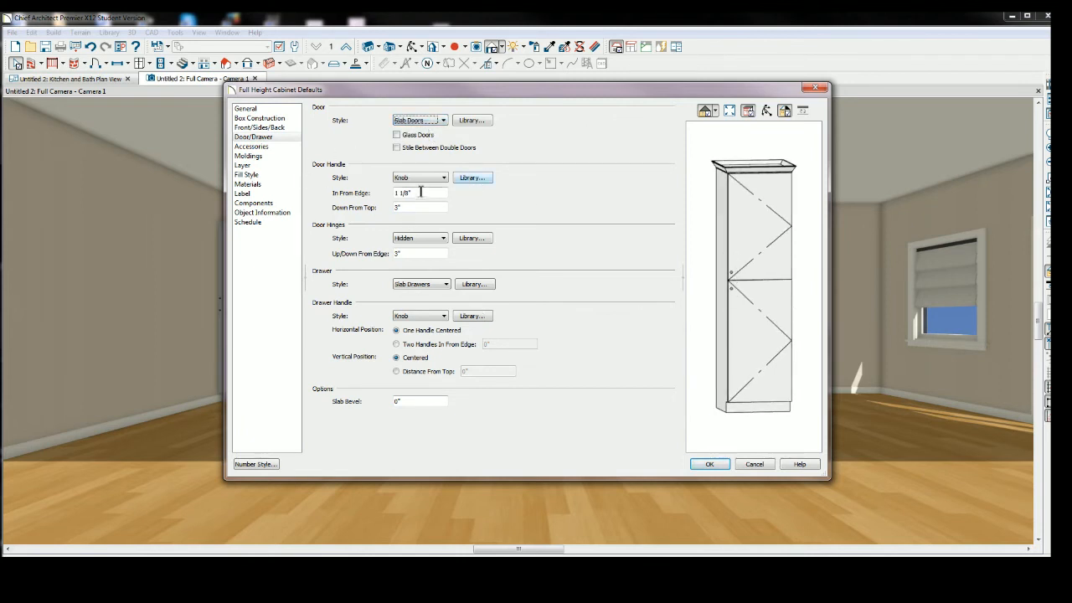
Set the full height cabinet default door handle style to Pull (Vertical) and close the defaults.
{"action": "left_click", "coordinate": [443, 179]}
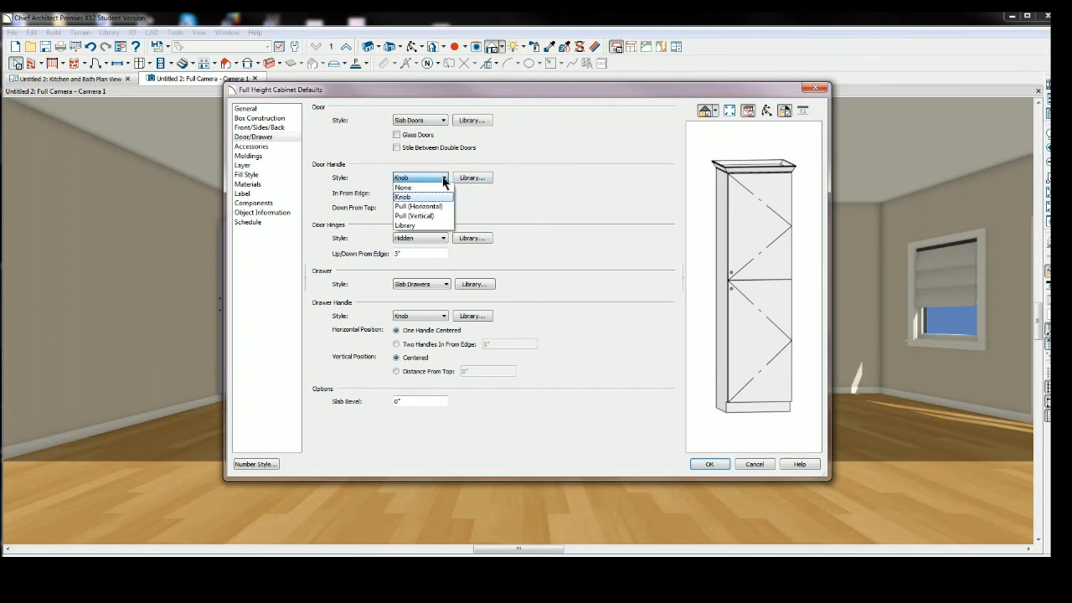
{"action": "left_click", "coordinate": [425, 215]}
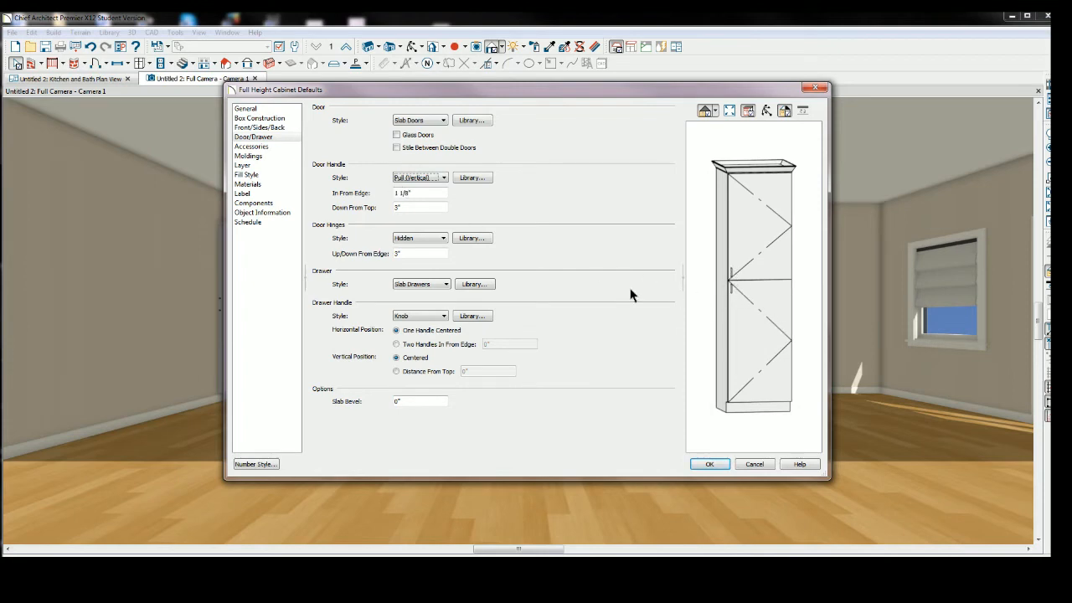
{"action": "left_click", "coordinate": [707, 469]}
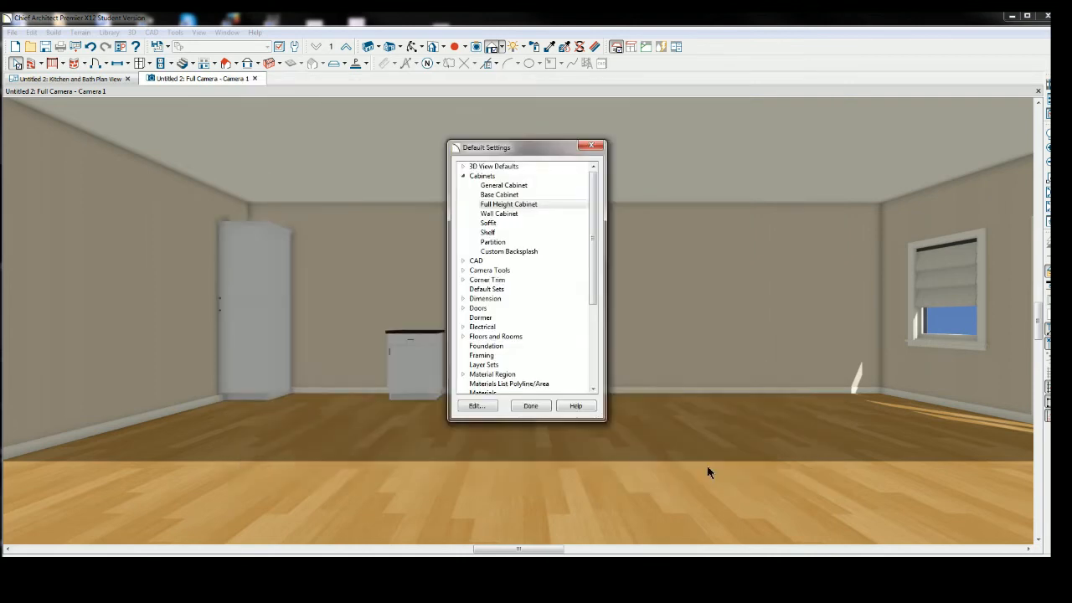
{"action": "left_click", "coordinate": [591, 147]}
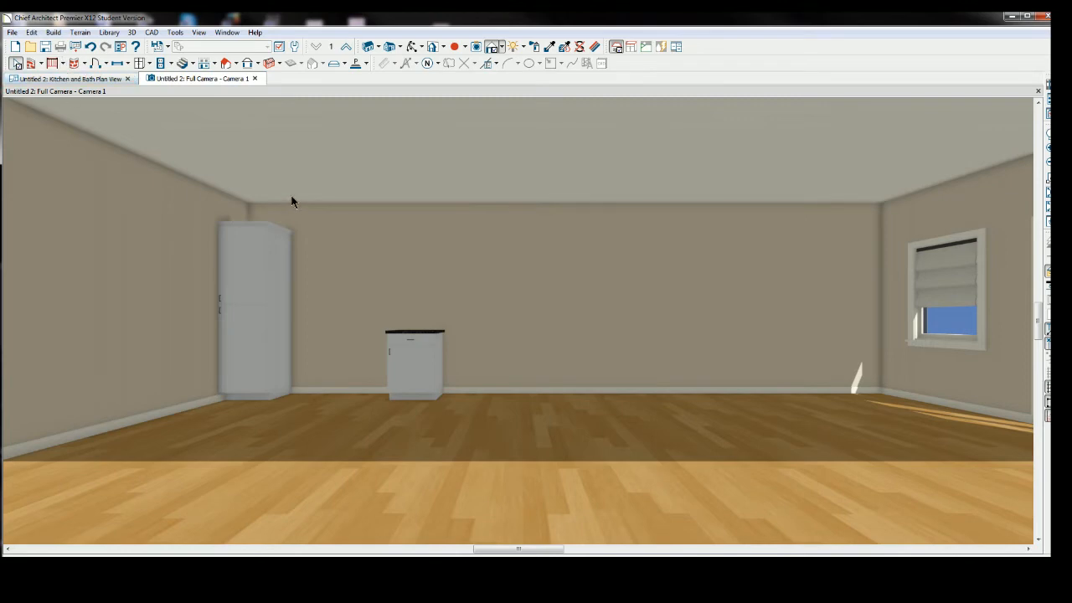
Place a base cabinet against the back wall right beside the full height cabinet.
{"action": "left_click", "coordinate": [151, 65]}
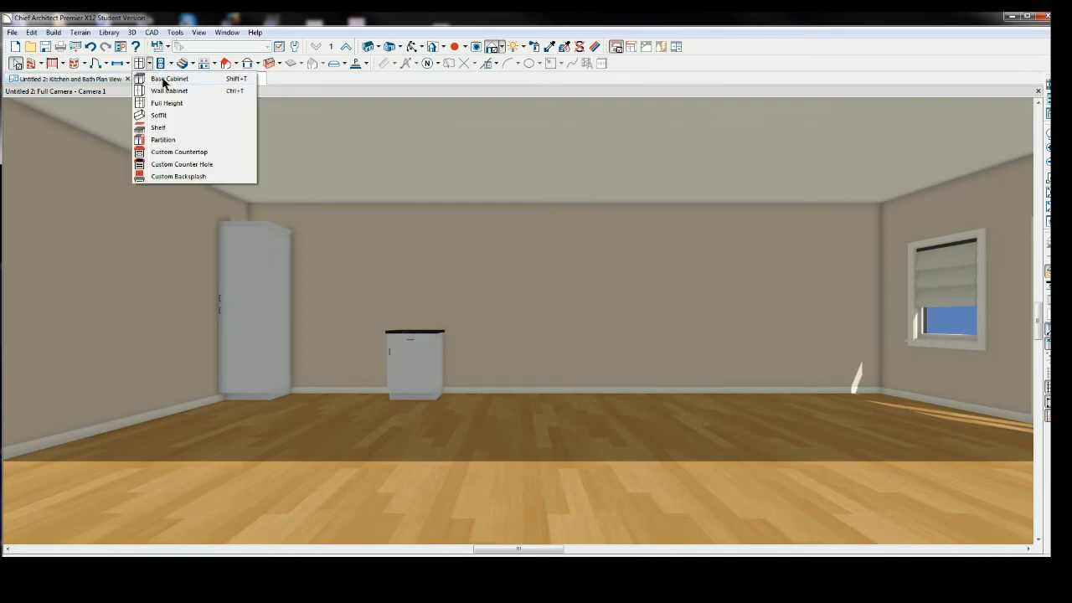
{"action": "left_click", "coordinate": [164, 79]}
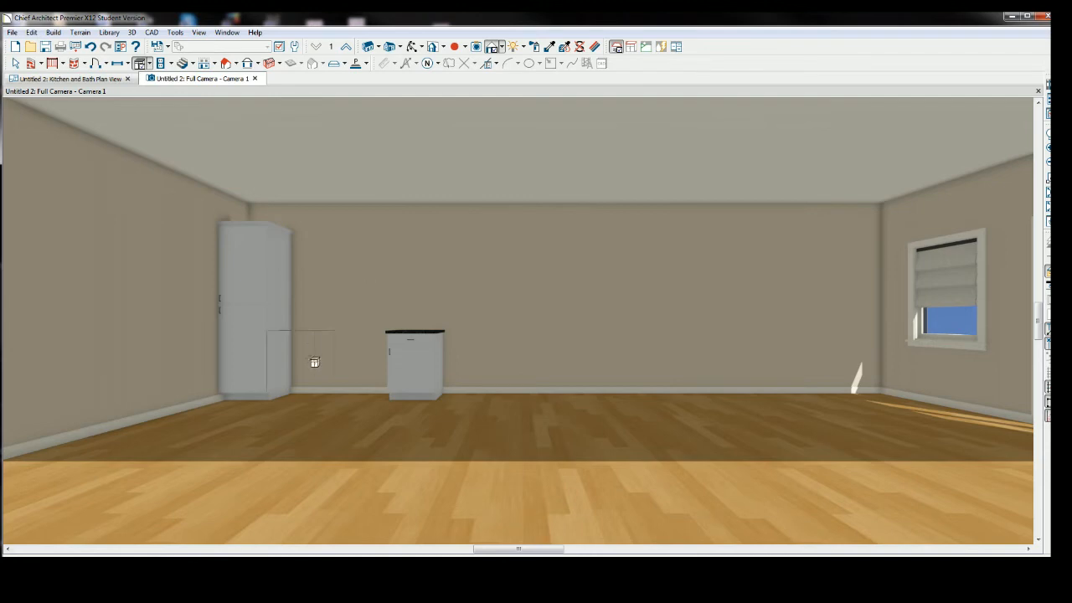
{"action": "left_click", "coordinate": [309, 365]}
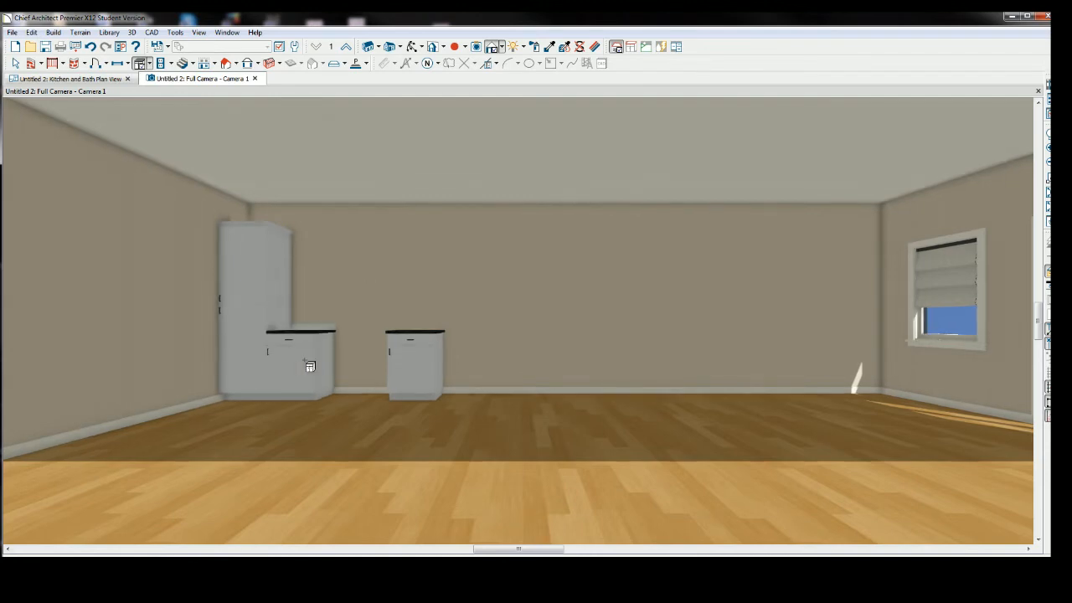
Widen the newly placed base cabinet to 33".
{"action": "left_click", "coordinate": [17, 64]}
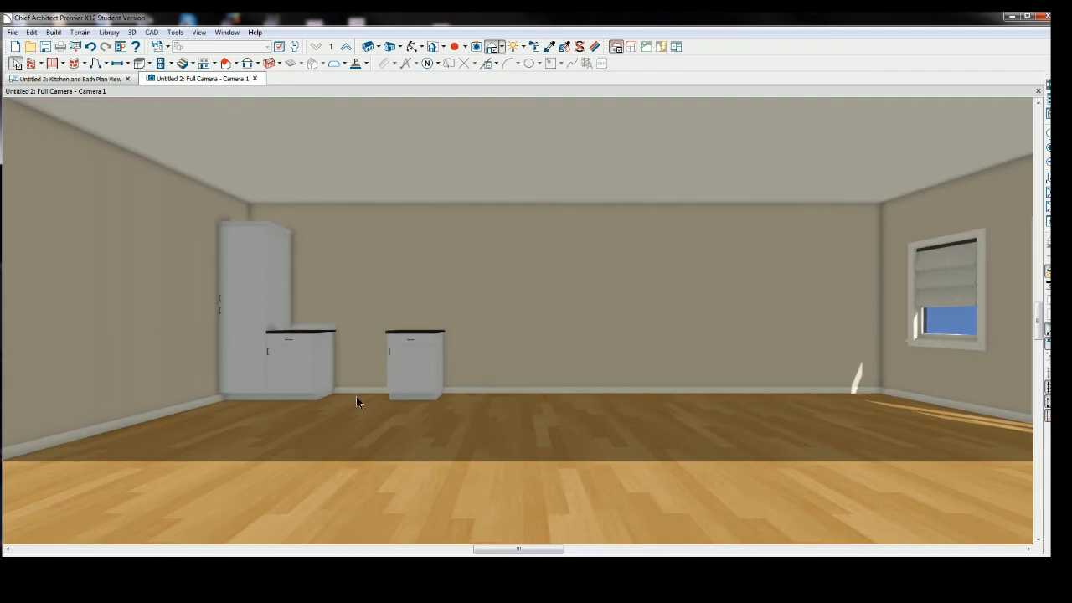
{"action": "left_click", "coordinate": [301, 360]}
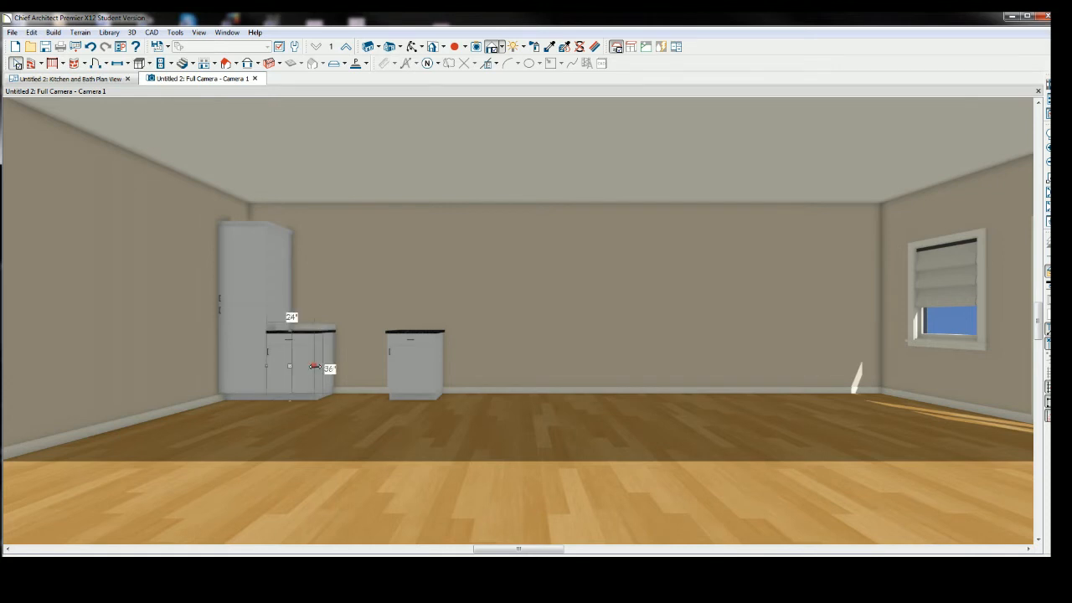
{"action": "left_click_drag", "start_coordinate": [314, 367], "coordinate": [327, 367]}
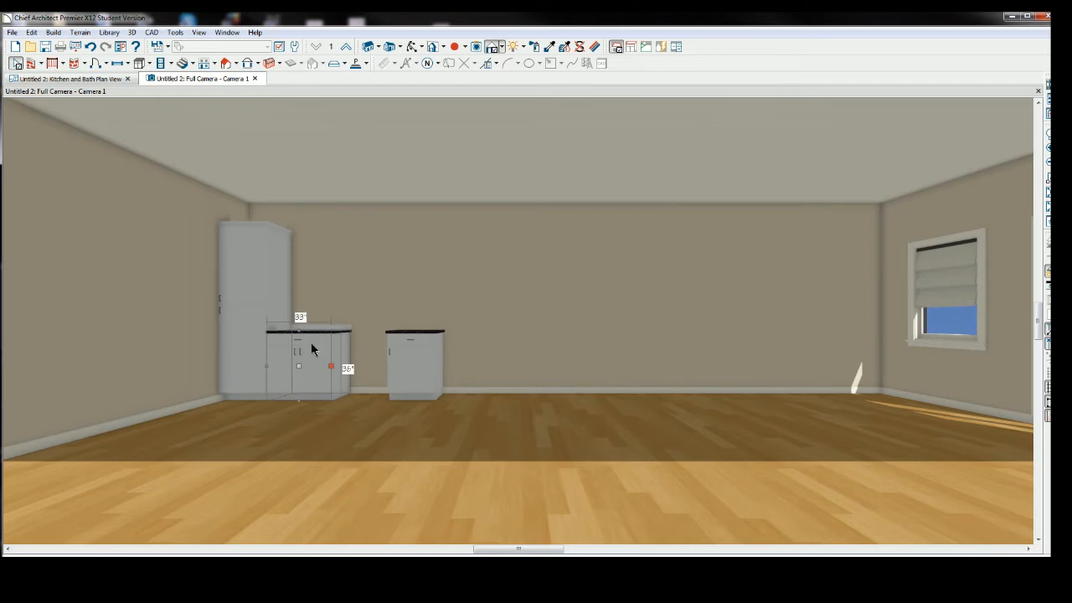
{"action": "left_click", "coordinate": [312, 357]}
{"action": "double_click", "coordinate": [314, 362]}
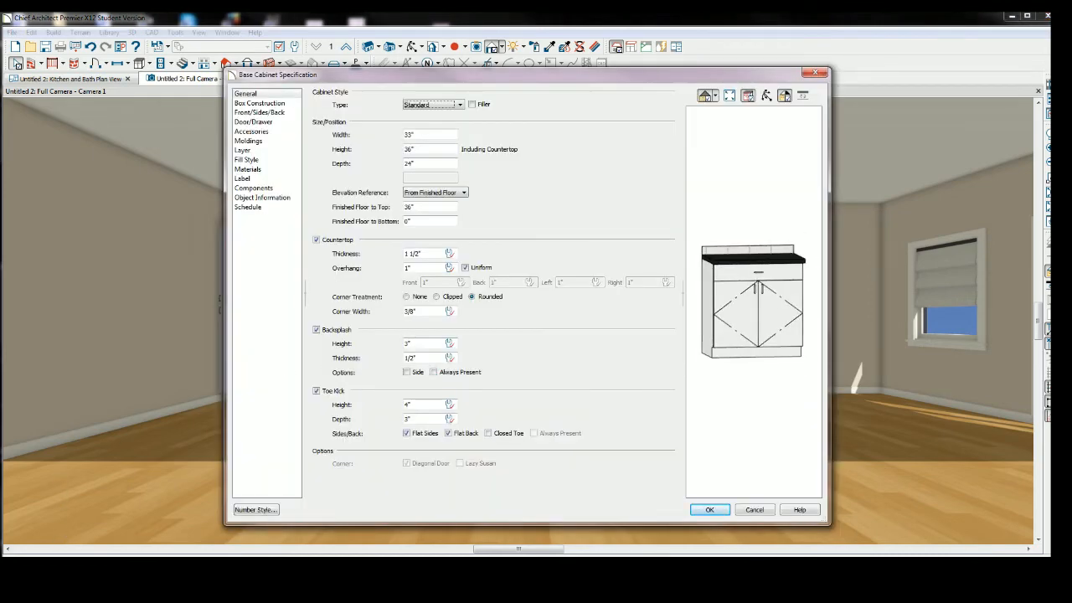
{"action": "left_click", "coordinate": [420, 136]}
{"action": "type", "text": "33"}
{"action": "left_click", "coordinate": [711, 509]}
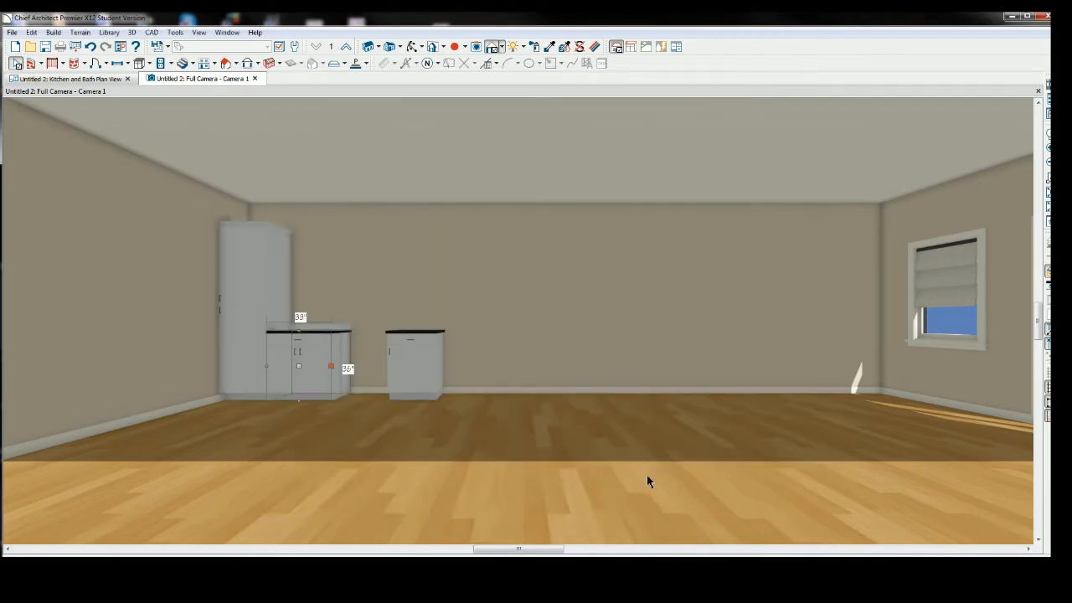
Move the separate base cabinet further right and turn on its backsplash.
{"action": "left_click", "coordinate": [416, 377]}
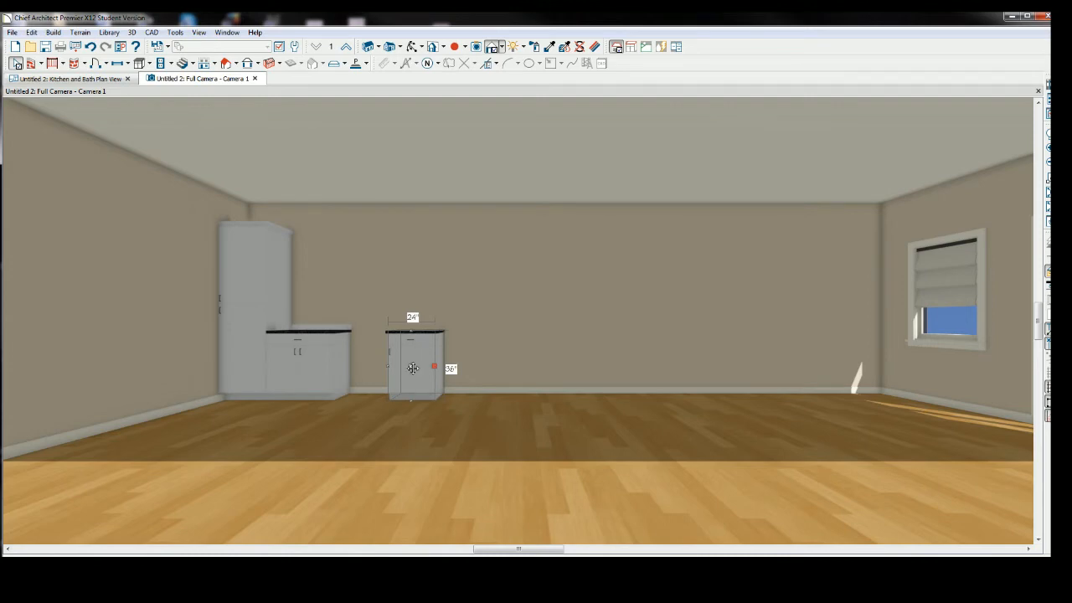
{"action": "left_click_drag", "start_coordinate": [411, 368], "coordinate": [469, 375]}
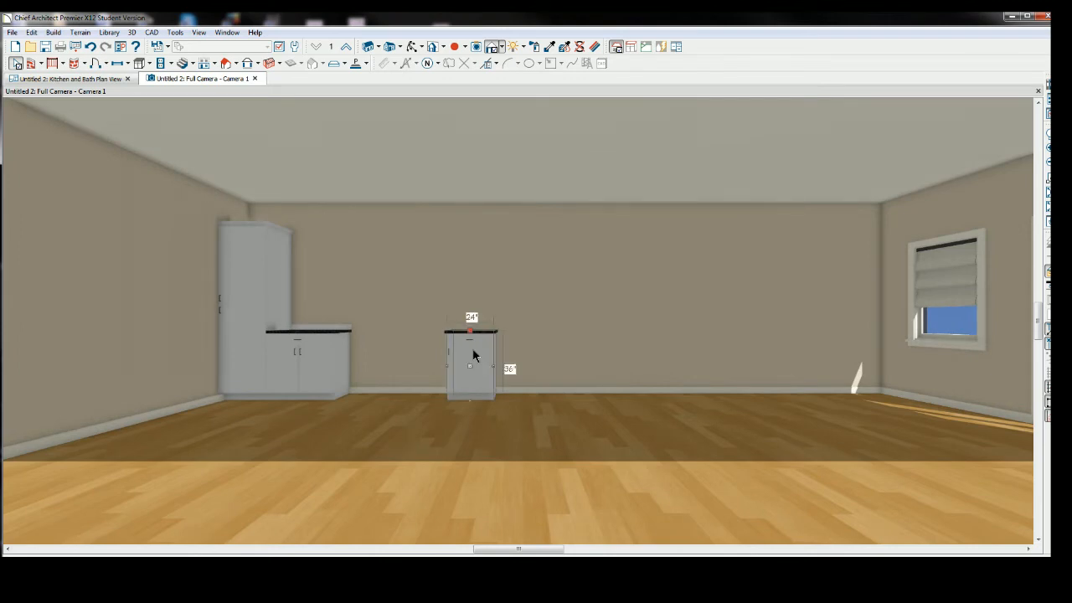
{"action": "double_click", "coordinate": [471, 355]}
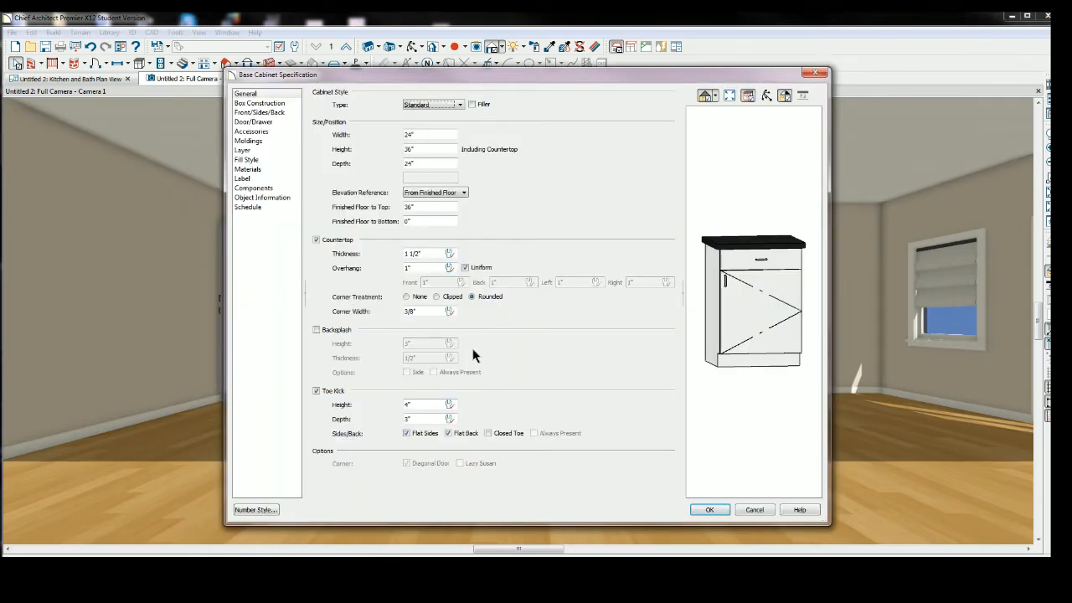
{"action": "left_click", "coordinate": [316, 329]}
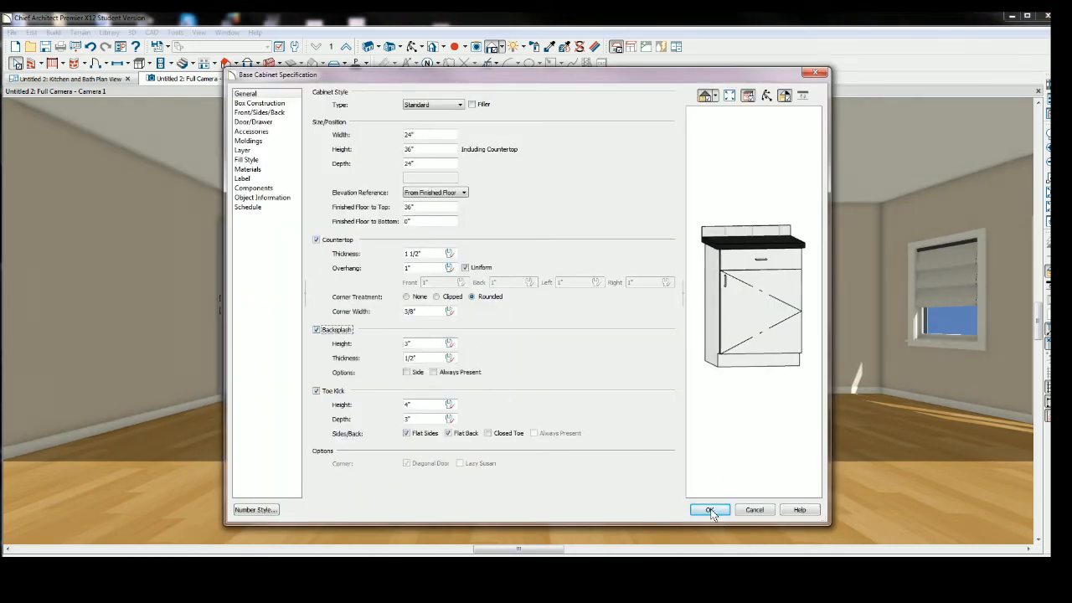
{"action": "left_click", "coordinate": [708, 509]}
{"action": "left_click", "coordinate": [314, 366]}
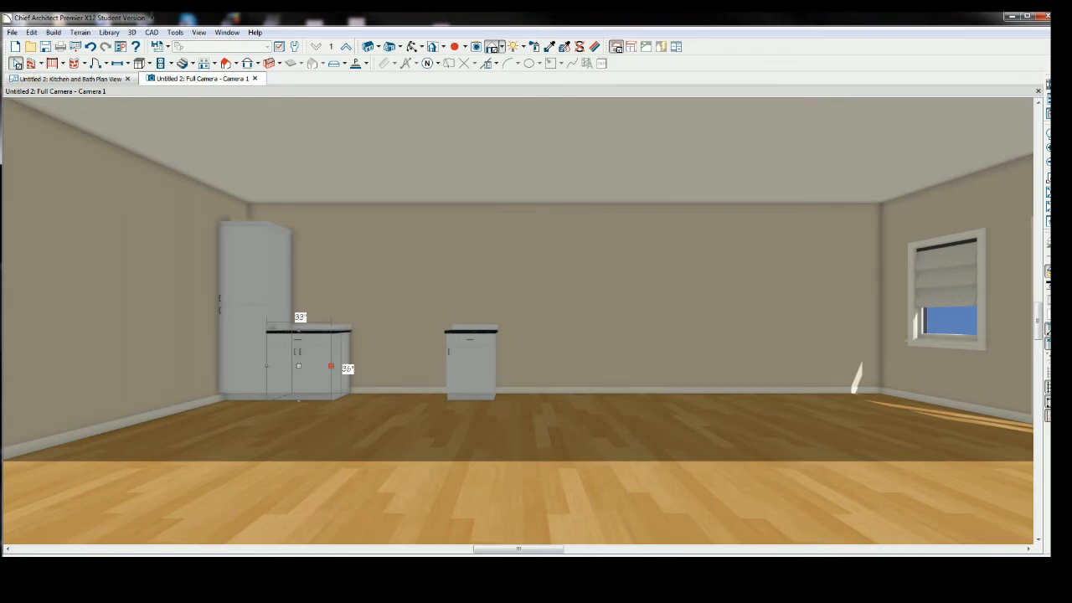
Place another base cabinet right of the 33" cabinet and stretch it to about 30" wide.
{"action": "left_click", "coordinate": [139, 63]}
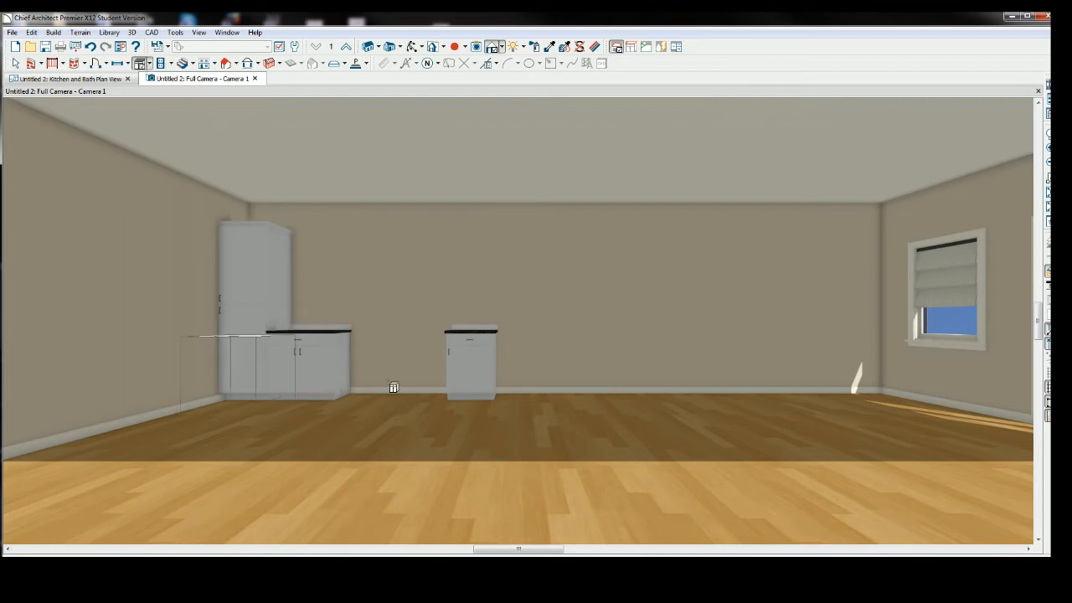
{"action": "left_click", "coordinate": [366, 375]}
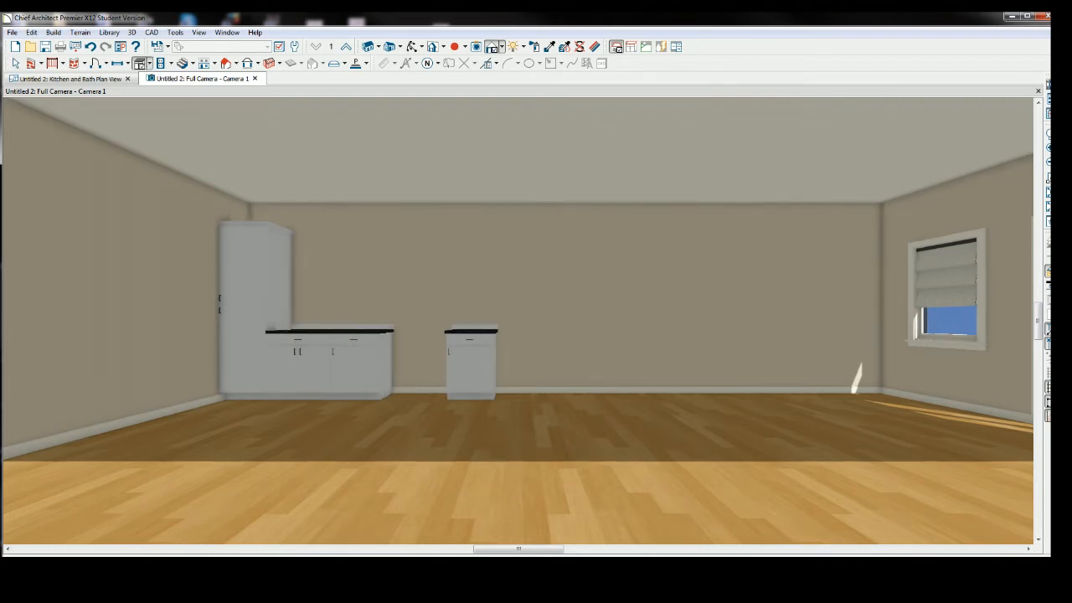
{"action": "key", "text": "space"}
{"action": "left_click", "coordinate": [363, 373]}
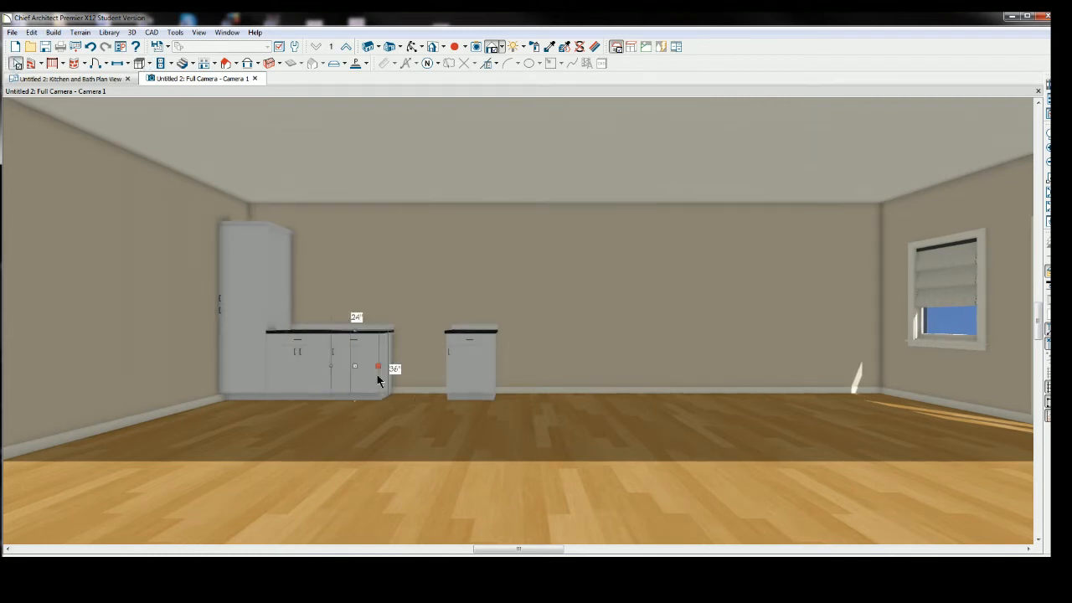
{"action": "left_click_drag", "start_coordinate": [383, 370], "coordinate": [388, 381]}
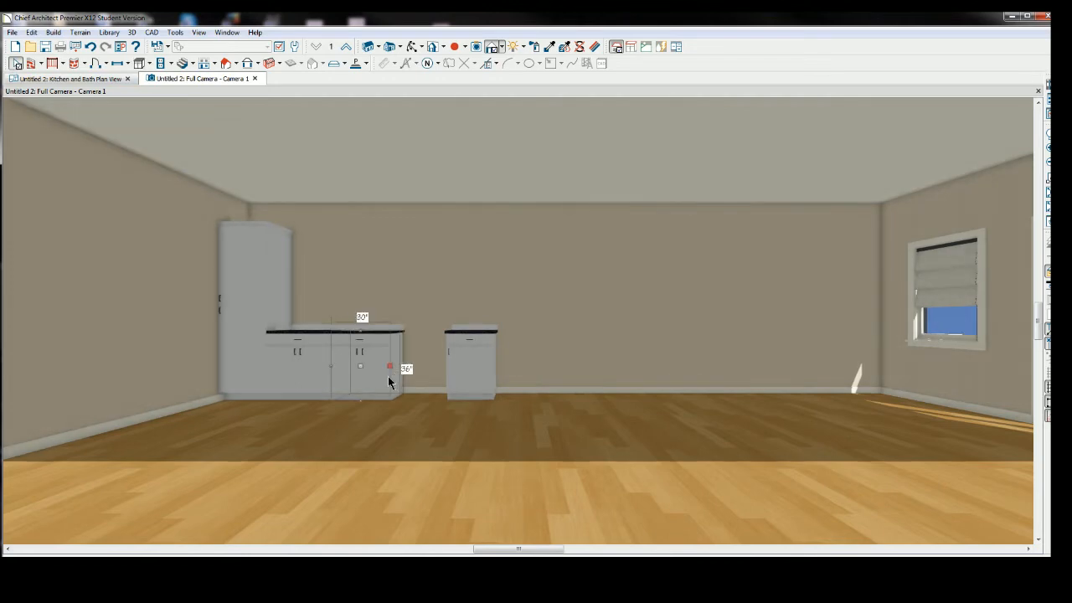
Slide the separate 24" base cabinet left so it butts against the cabinet run.
{"action": "left_click", "coordinate": [469, 358]}
{"action": "left_click", "coordinate": [469, 362]}
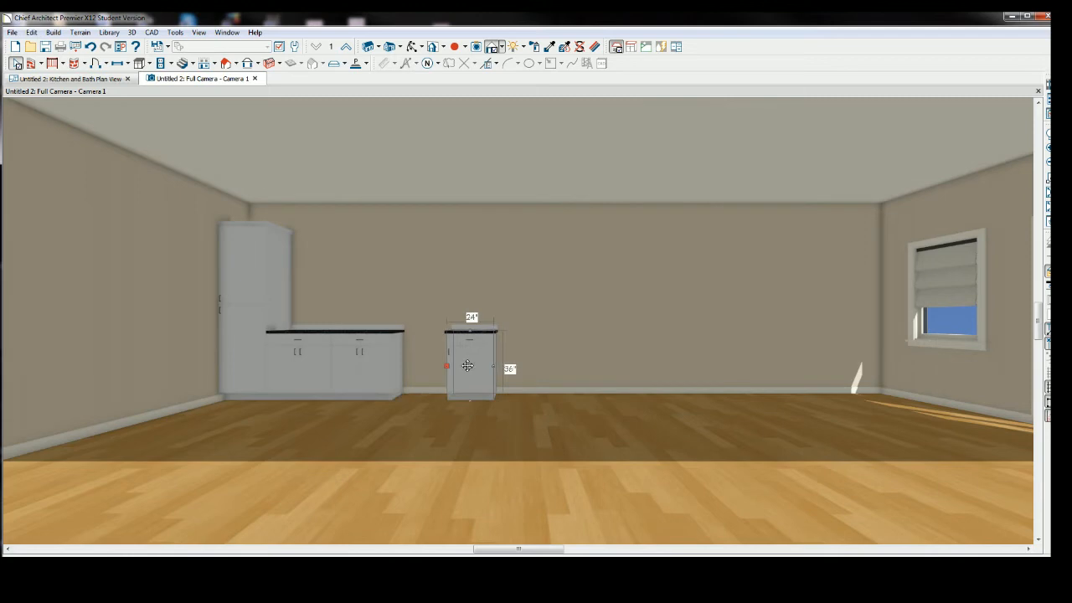
{"action": "left_click_drag", "start_coordinate": [465, 366], "coordinate": [420, 369]}
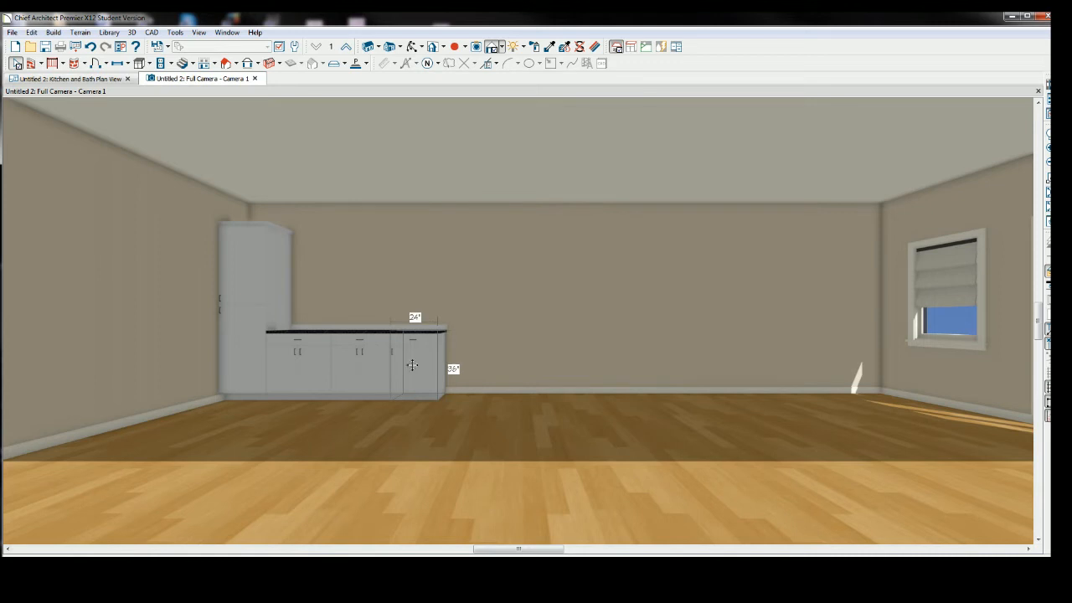
Check the cabinet run's position against the wall in the plan view, then return to the camera view.
{"action": "mouse_move", "coordinate": [412, 365]}
{"action": "left_mouse_down"}
{"action": "mouse_move", "coordinate": [471, 371]}
{"action": "mouse_move", "coordinate": [413, 365]}
{"action": "left_mouse_up"}
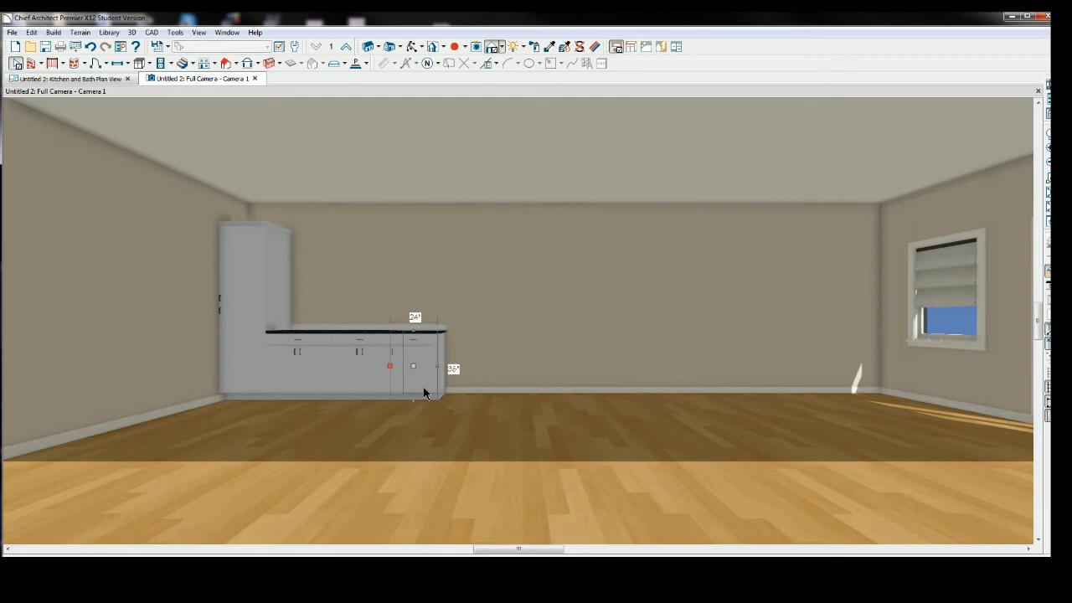
{"action": "left_click", "coordinate": [63, 79]}
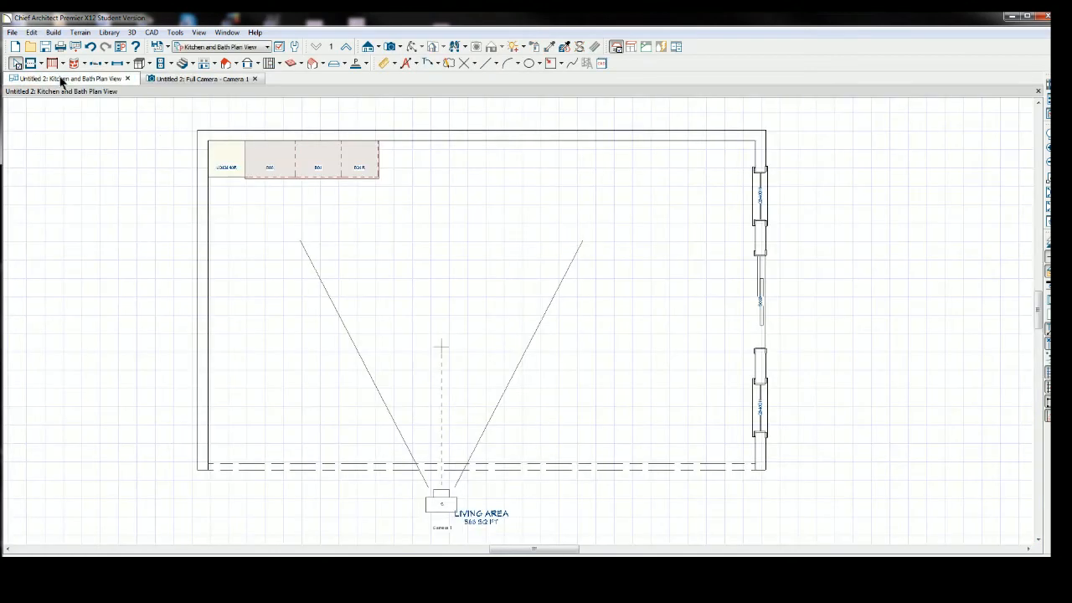
{"action": "left_click", "coordinate": [362, 161]}
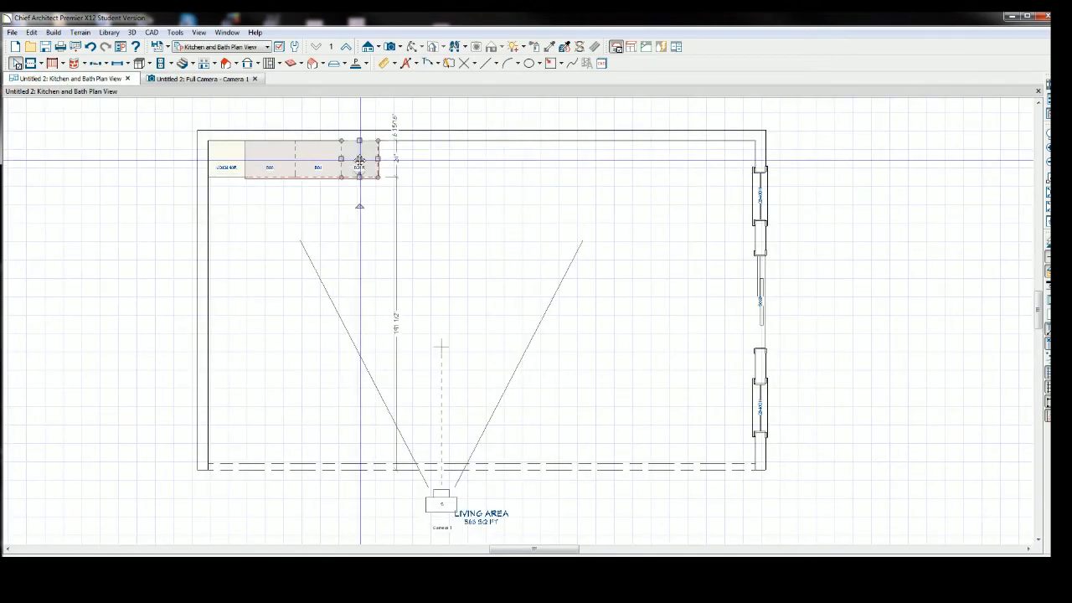
{"action": "left_click", "coordinate": [131, 166]}
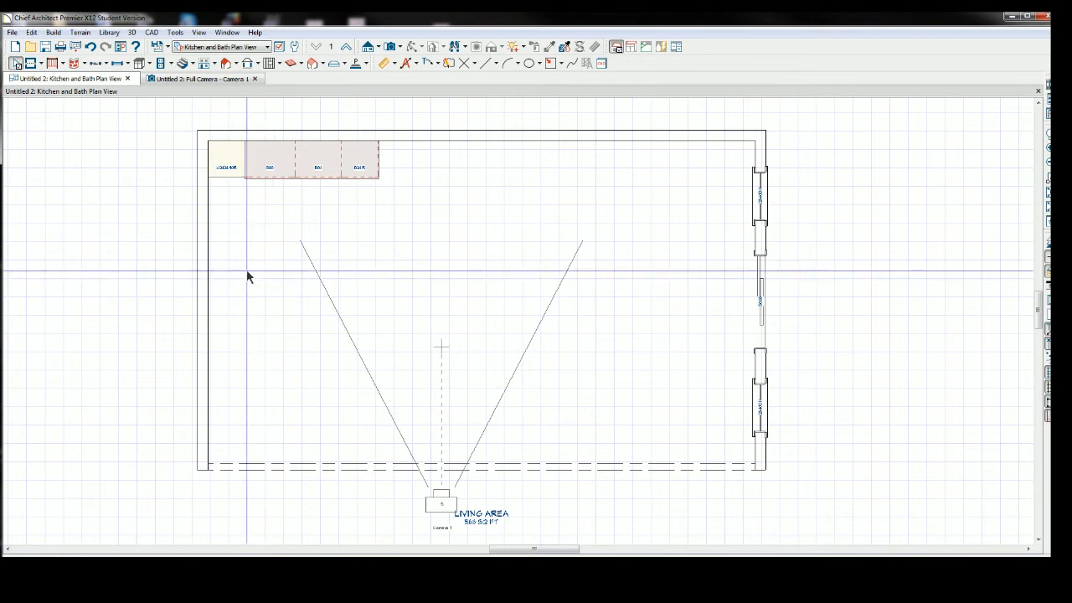
{"action": "left_click", "coordinate": [184, 78]}
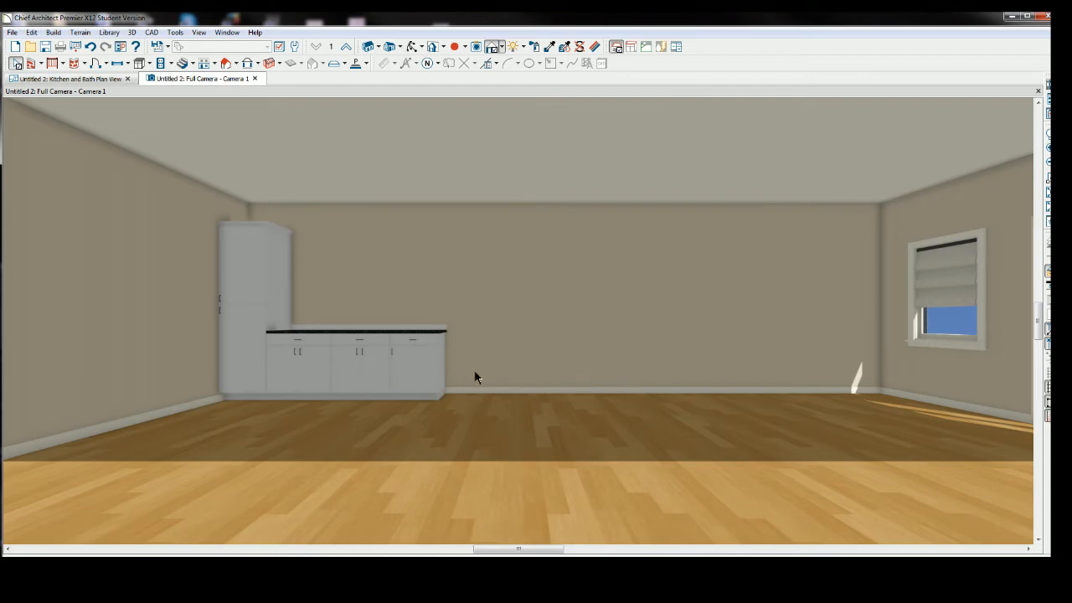
Open the 33" cabinet's specification and change its lower door face item into a 9" drawer.
{"action": "left_click", "coordinate": [304, 366]}
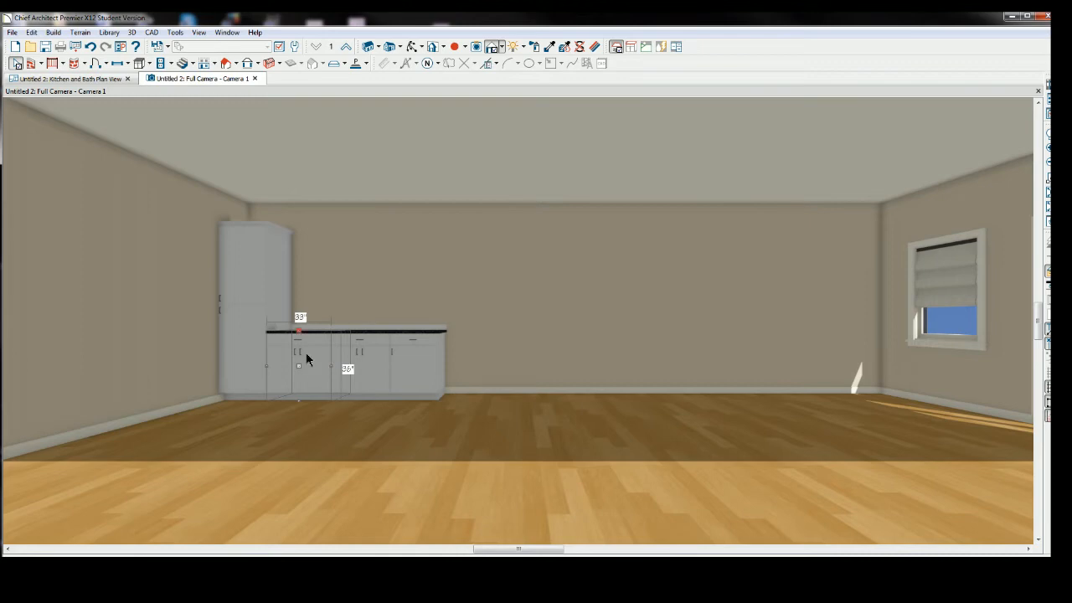
{"action": "double_click", "coordinate": [306, 358]}
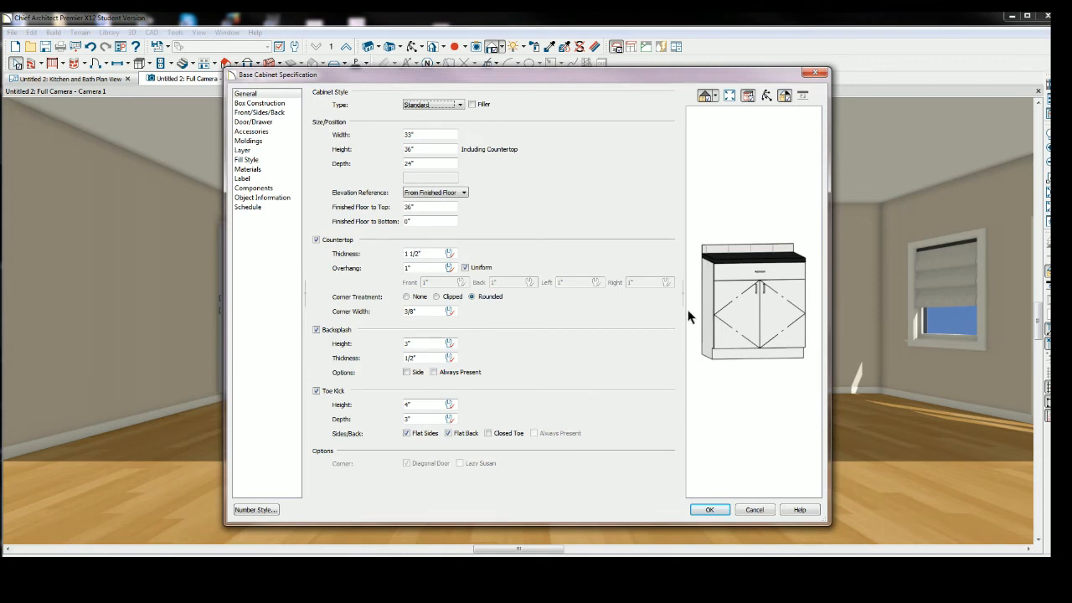
{"action": "left_click", "coordinate": [748, 302]}
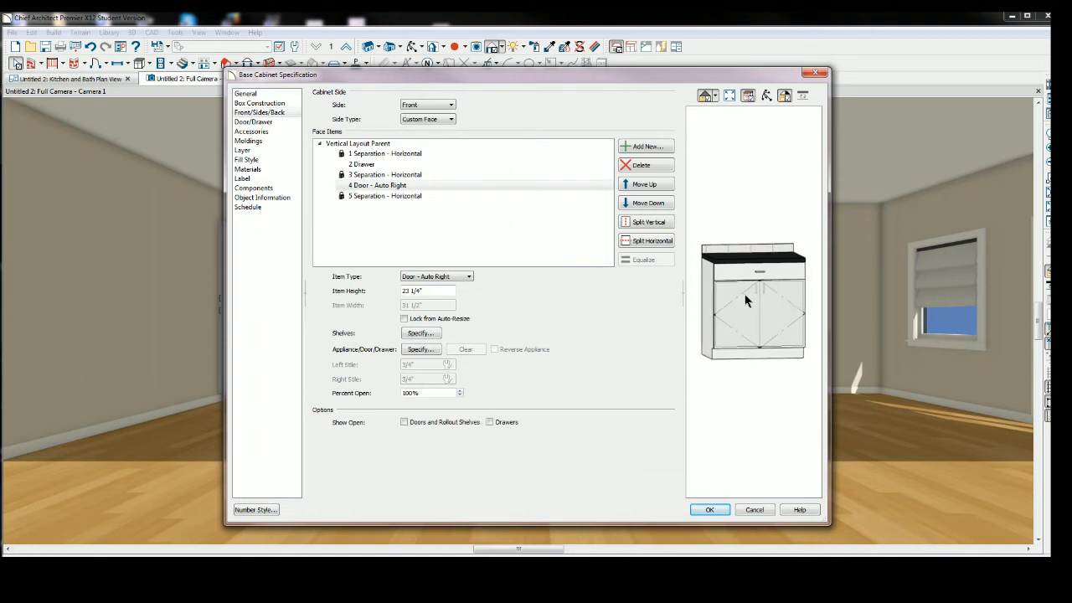
{"action": "left_click", "coordinate": [468, 278]}
{"action": "left_click", "coordinate": [468, 278]}
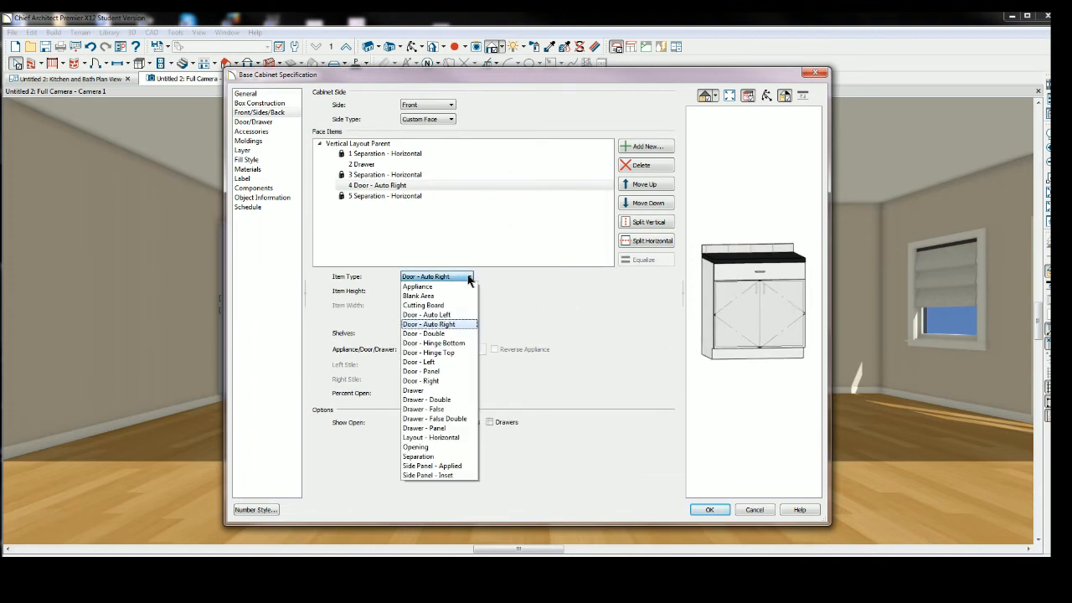
{"action": "left_click", "coordinate": [414, 391]}
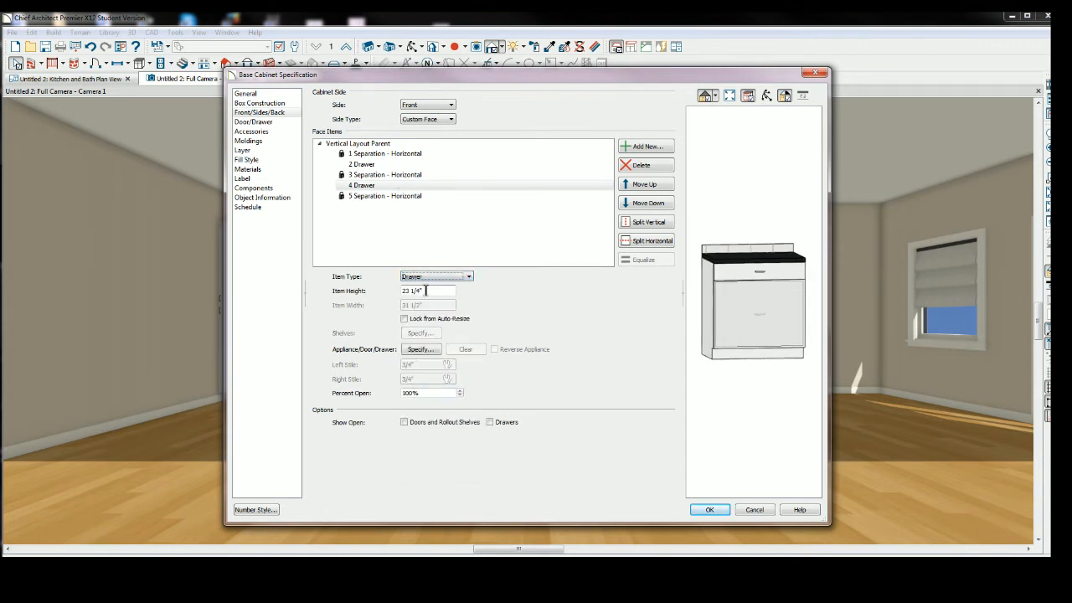
{"action": "left_click", "coordinate": [429, 290]}
{"action": "key", "text": "BackSpace"}
{"action": "key", "text": "BackSpace"}
{"action": "key", "text": "BackSpace"}
{"action": "key", "text": "BackSpace"}
{"action": "key", "text": "BackSpace"}
{"action": "key", "text": "BackSpace"}
{"action": "key", "text": "BackSpace"}
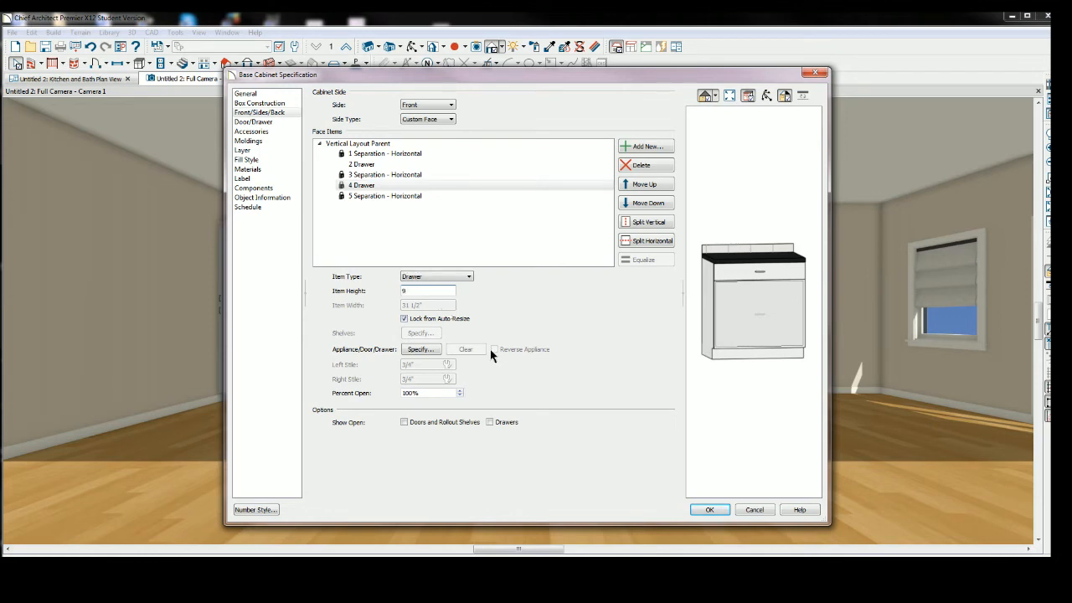
{"action": "key", "text": "Tab"}
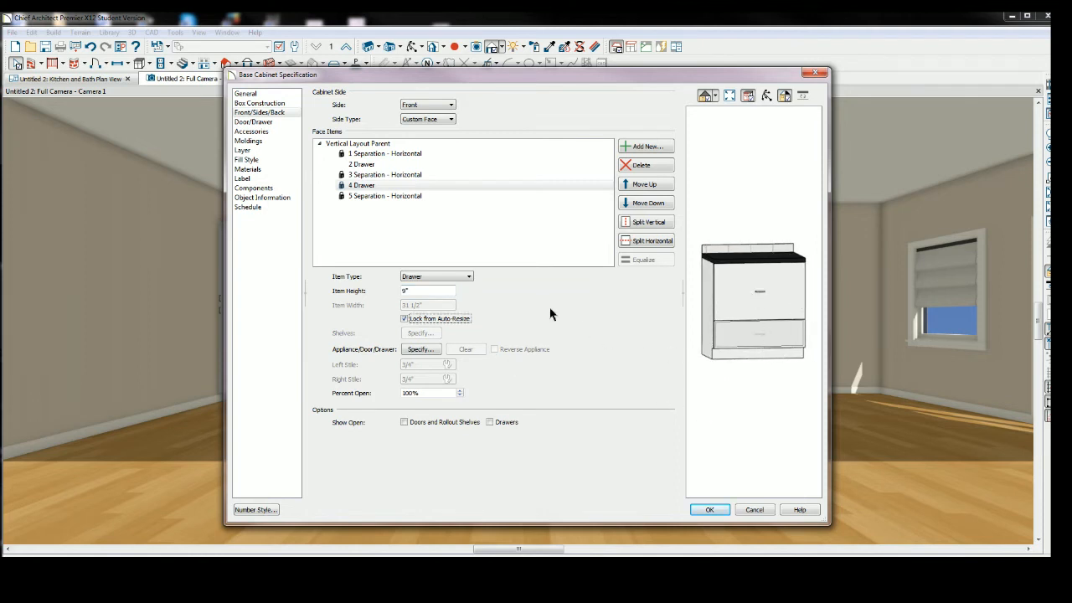
Move the 9" drawer up so it sits directly below the top drawer.
{"action": "left_click", "coordinate": [752, 342]}
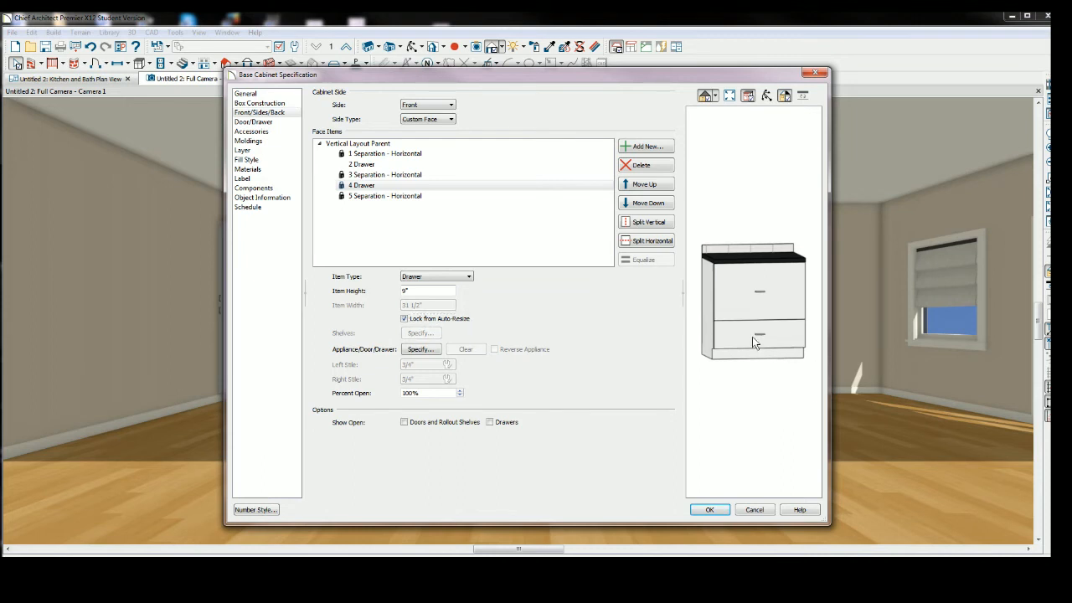
{"action": "left_click", "coordinate": [750, 288]}
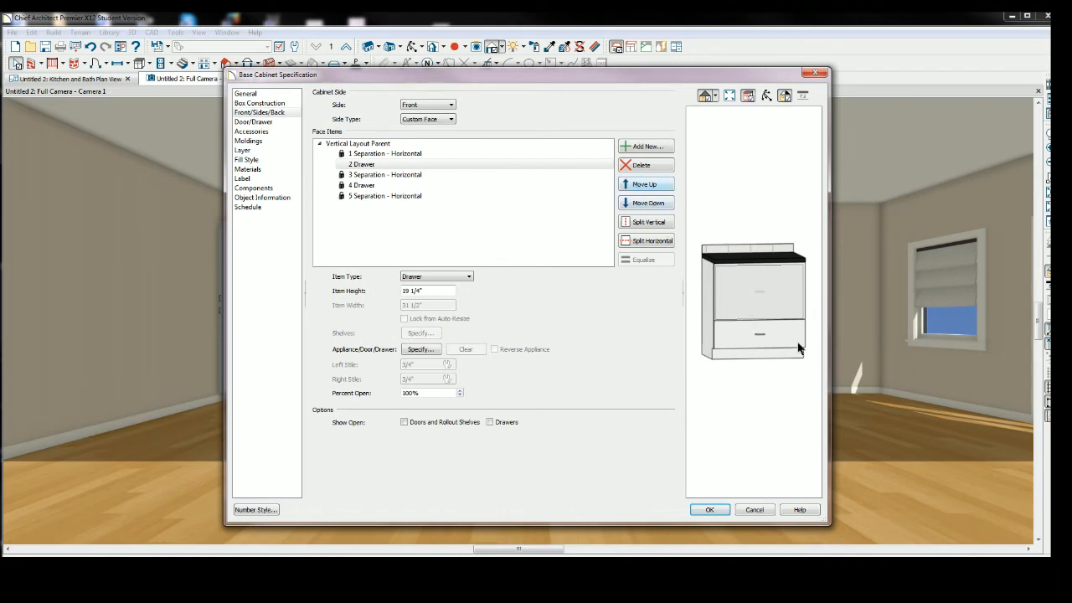
{"action": "left_click", "coordinate": [764, 334]}
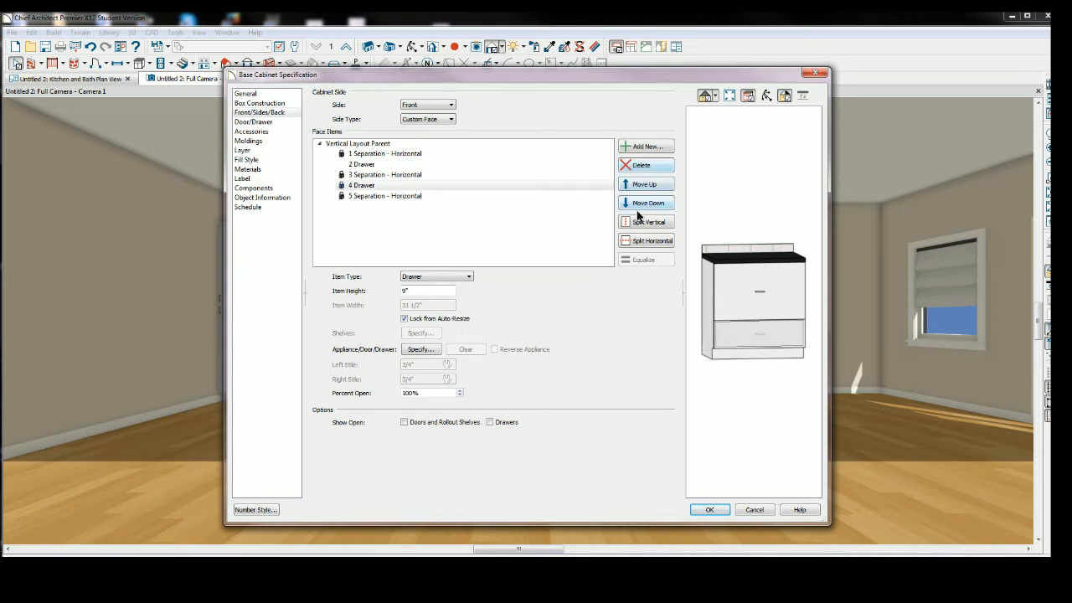
{"action": "left_click", "coordinate": [639, 185]}
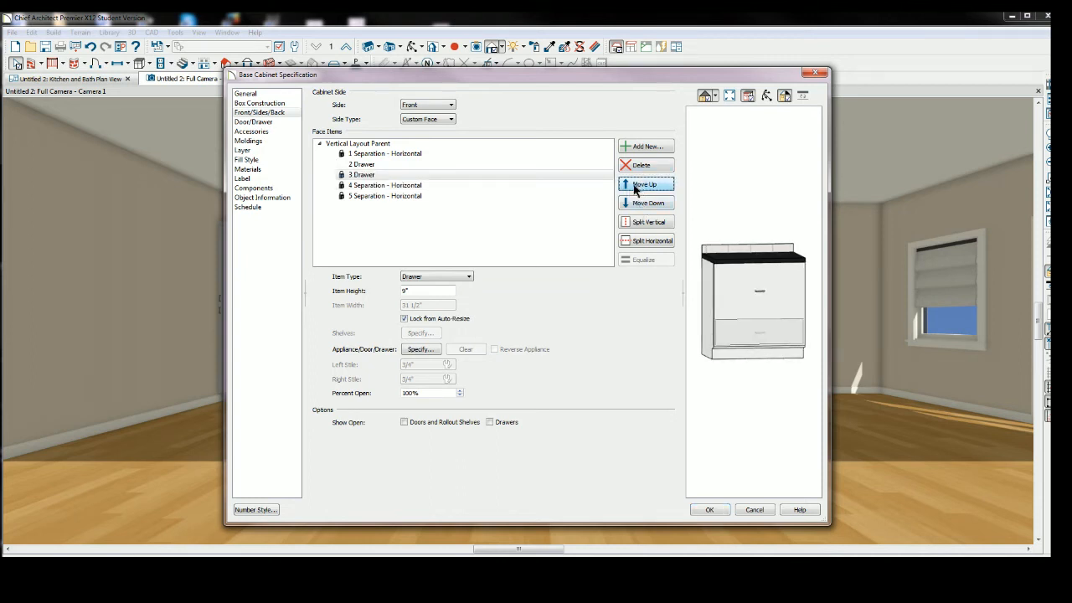
{"action": "left_click", "coordinate": [630, 188]}
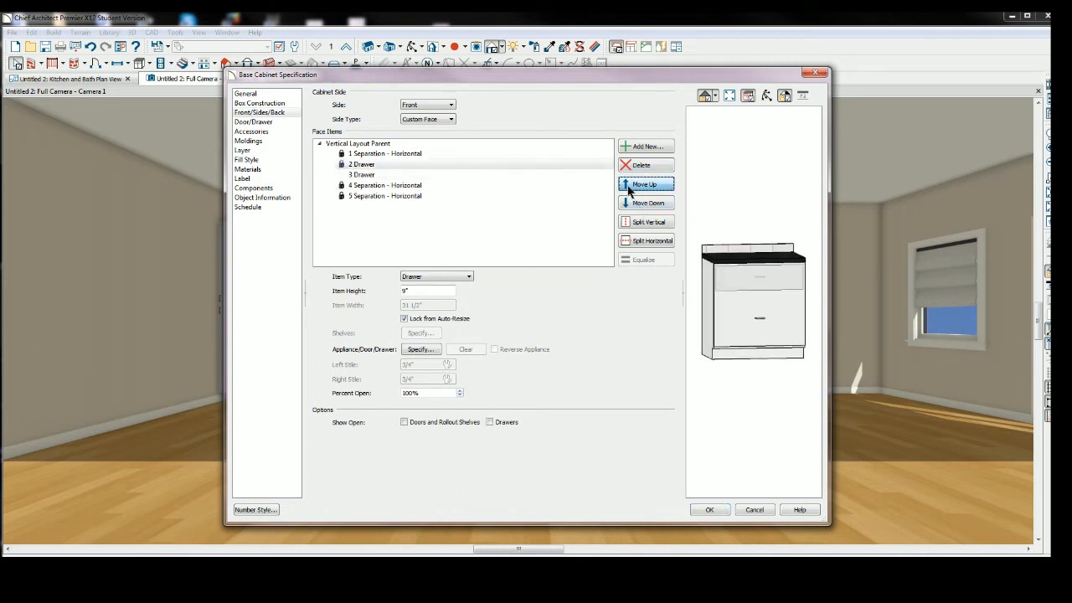
Set the large middle drawer's height to 9".
{"action": "left_click", "coordinate": [762, 310]}
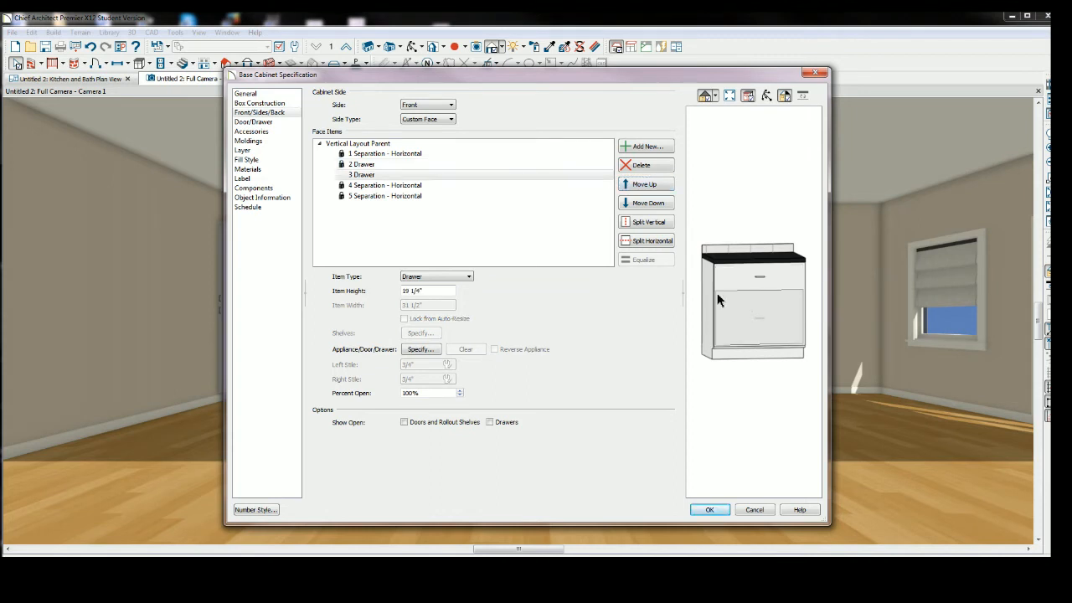
{"action": "left_click", "coordinate": [448, 291]}
{"action": "key", "text": "BackSpace"}
{"action": "key", "text": "BackSpace"}
{"action": "key", "text": "BackSpace"}
{"action": "key", "text": "BackSpace"}
{"action": "key", "text": "BackSpace"}
{"action": "key", "text": "BackSpace"}
{"action": "key", "text": "BackSpace"}
{"action": "key", "text": "BackSpace"}
{"action": "type", "text": "9"}
{"action": "left_click", "coordinate": [709, 511]}
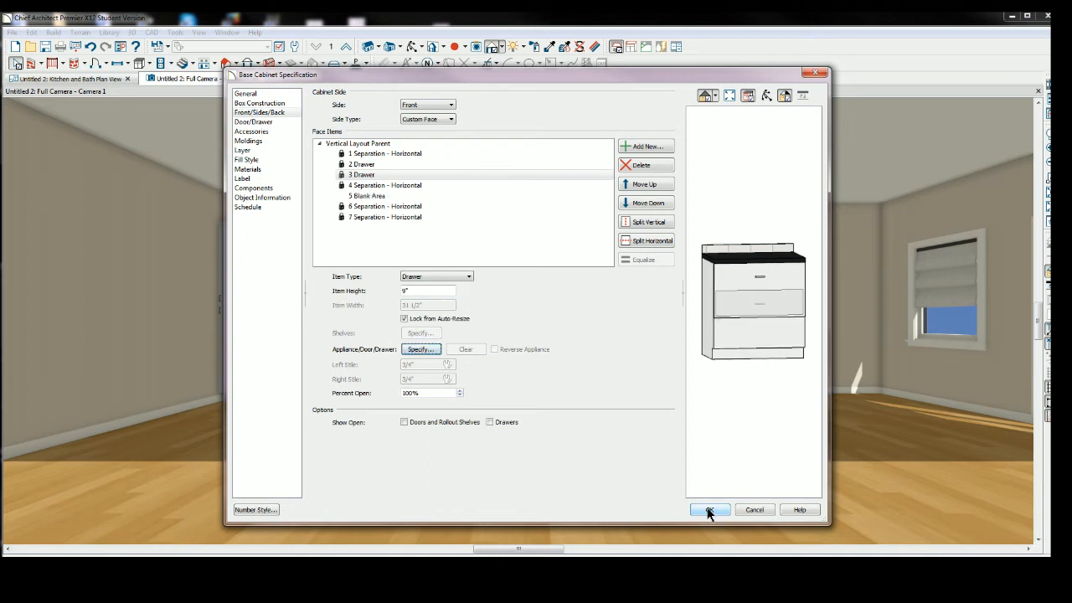
Change the blank area at the bottom of the cabinet face into a drawer and close the dialog.
{"action": "left_click", "coordinate": [750, 341]}
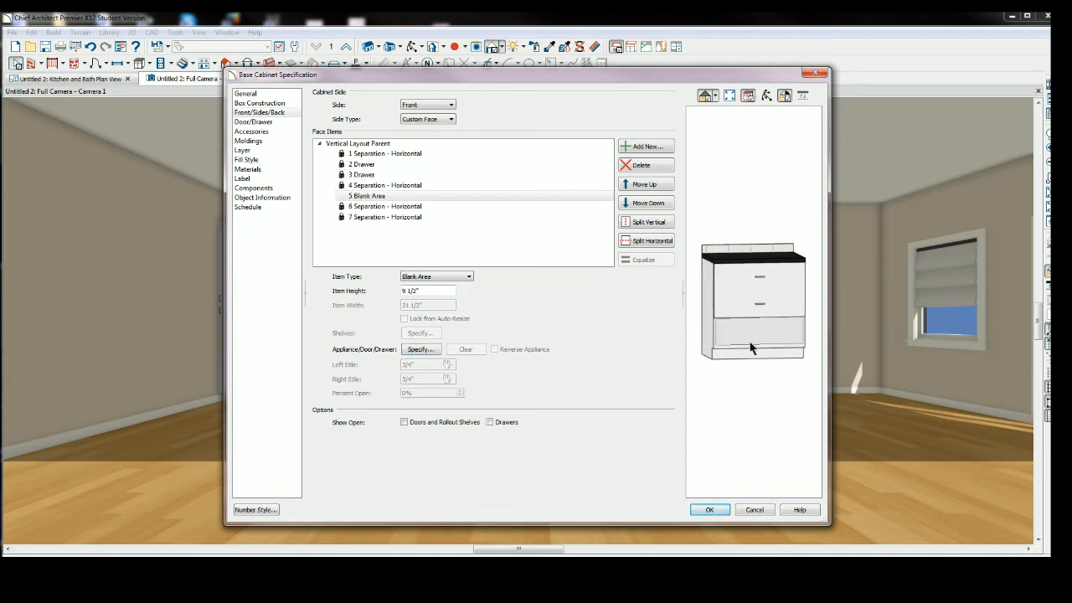
{"action": "left_click", "coordinate": [412, 291]}
{"action": "left_click", "coordinate": [467, 277]}
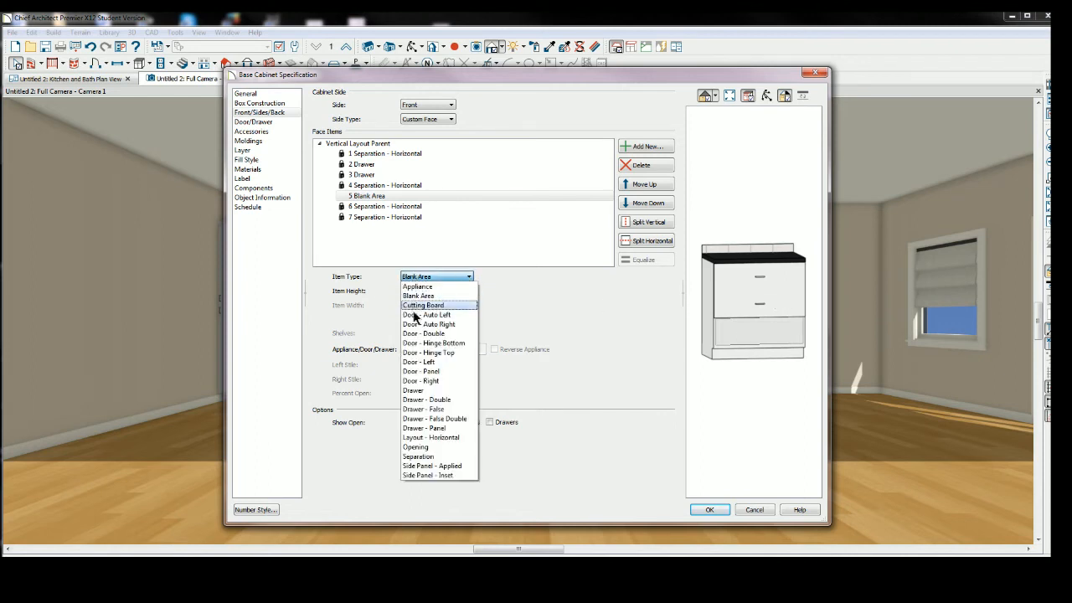
{"action": "left_click", "coordinate": [431, 391]}
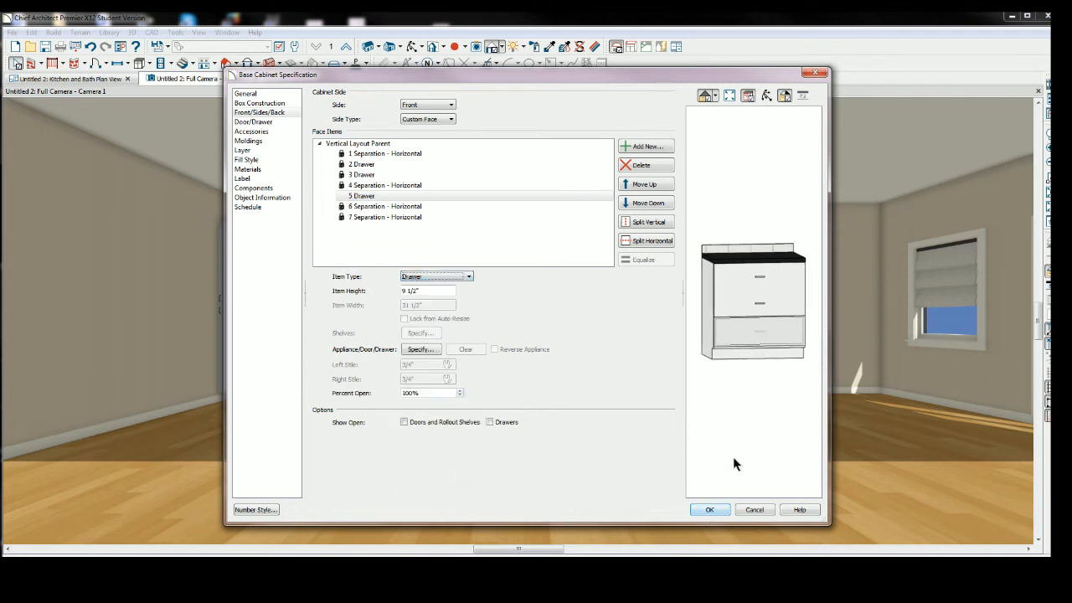
{"action": "left_click", "coordinate": [709, 511]}
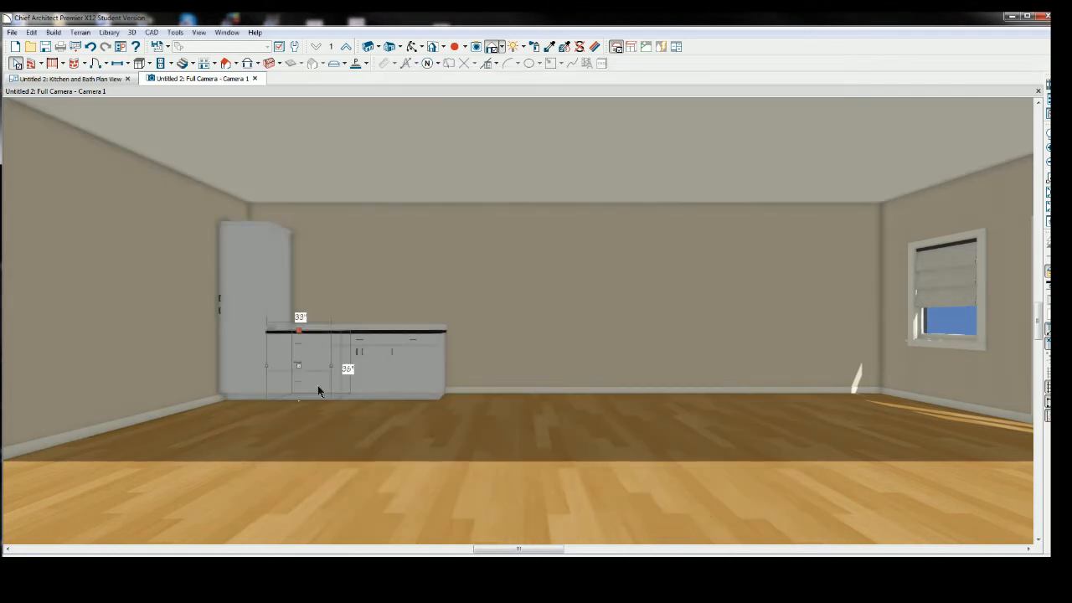
Select the tall cabinet together with the base cabinet run.
{"action": "left_click", "coordinate": [384, 377]}
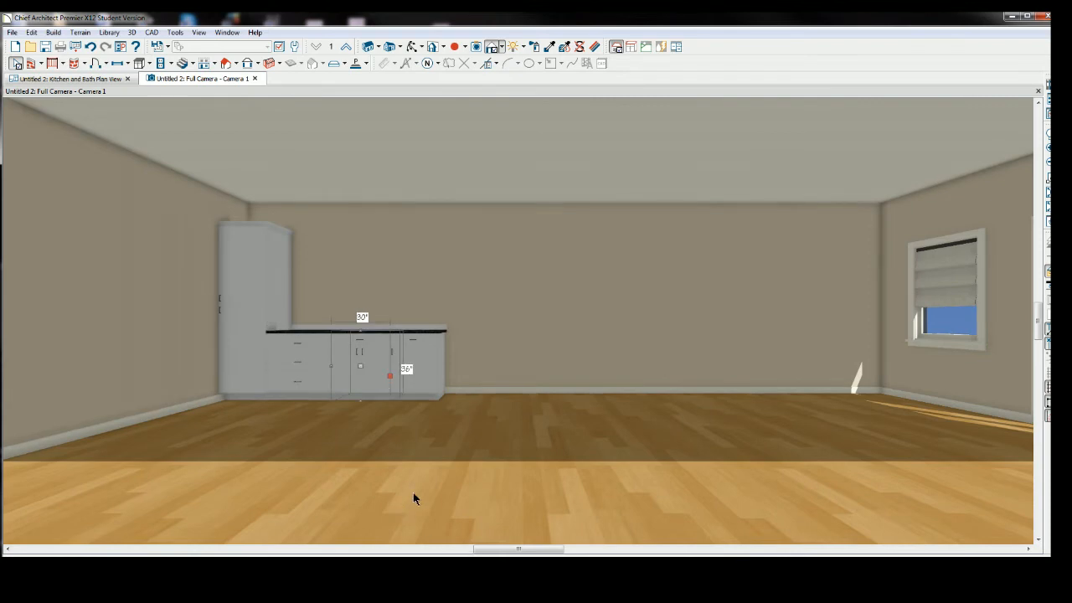
{"action": "left_click", "coordinate": [421, 376]}
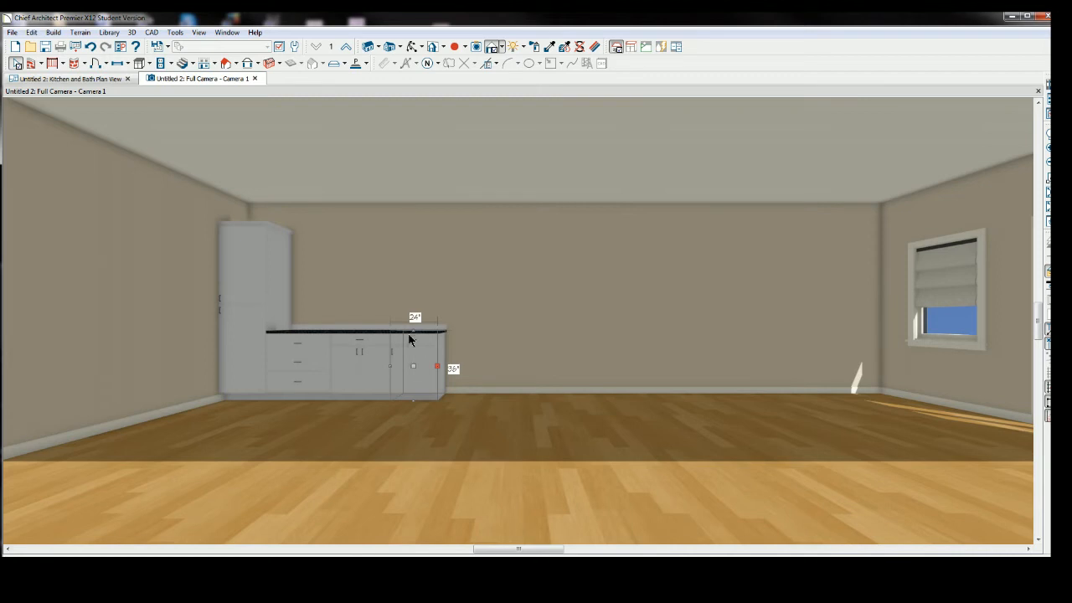
{"action": "left_click", "coordinate": [407, 370]}
{"action": "left_click", "coordinate": [410, 375]}
{"action": "left_click", "coordinate": [416, 365]}
{"action": "left_click", "coordinate": [418, 366]}
{"action": "left_click", "coordinate": [363, 367], "text": "shift"}
{"action": "left_click", "coordinate": [305, 362], "text": "shift"}
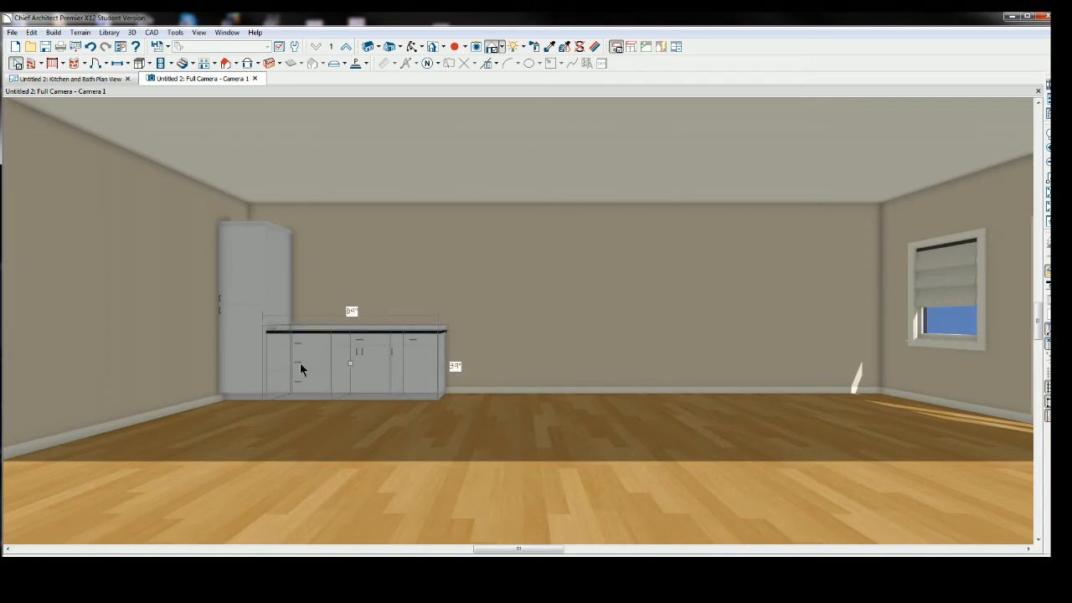
{"action": "left_click", "coordinate": [244, 345], "text": "shift"}
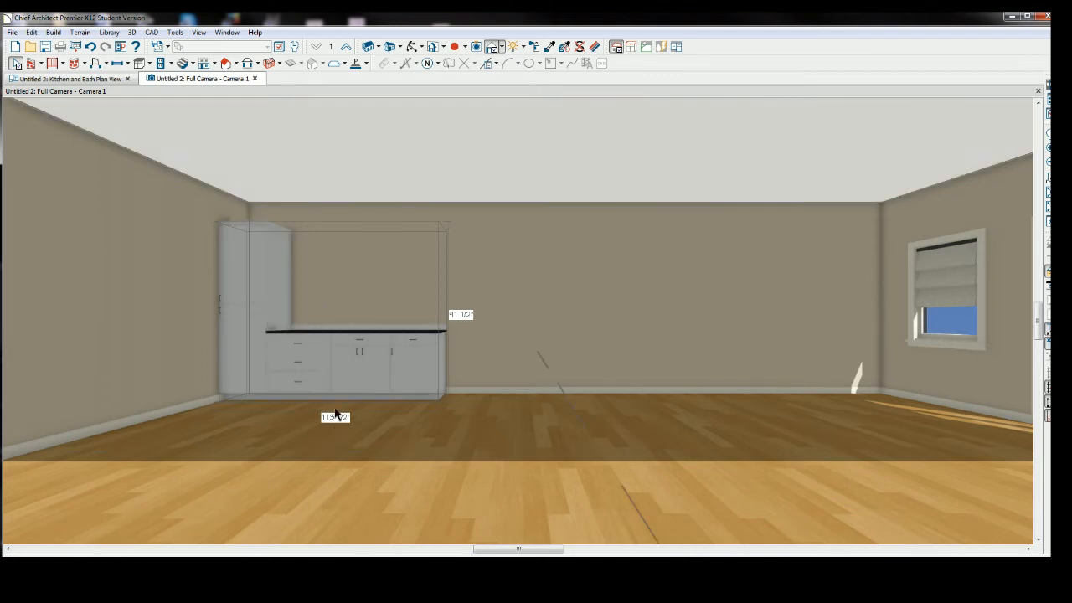
Create a mirrored copy of the selected cabinets and move it so it butts against the end of the run.
{"action": "left_click", "coordinate": [441, 367]}
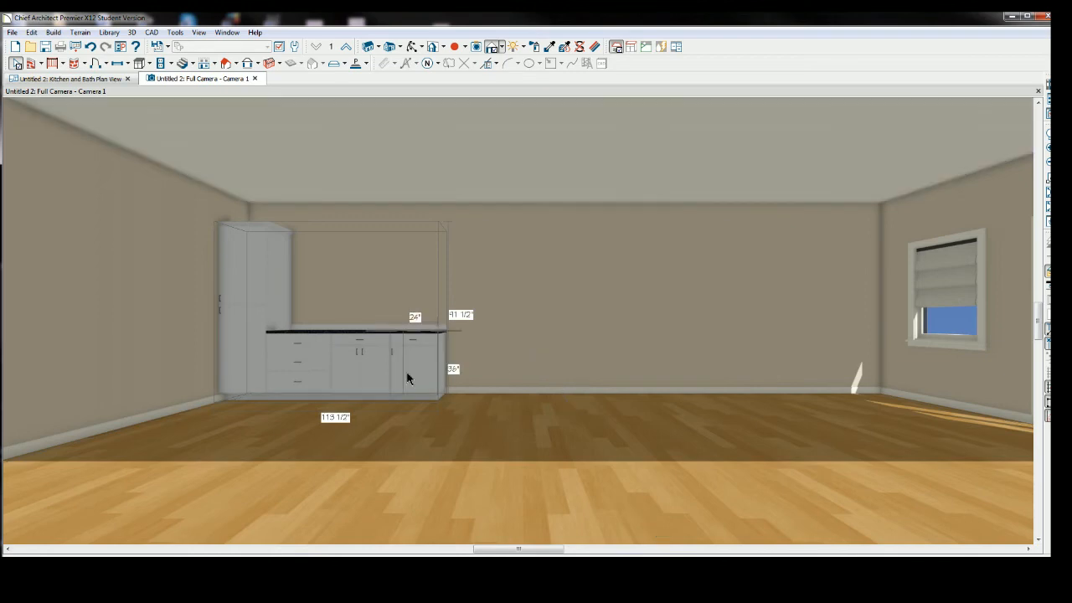
{"action": "left_click", "coordinate": [524, 370]}
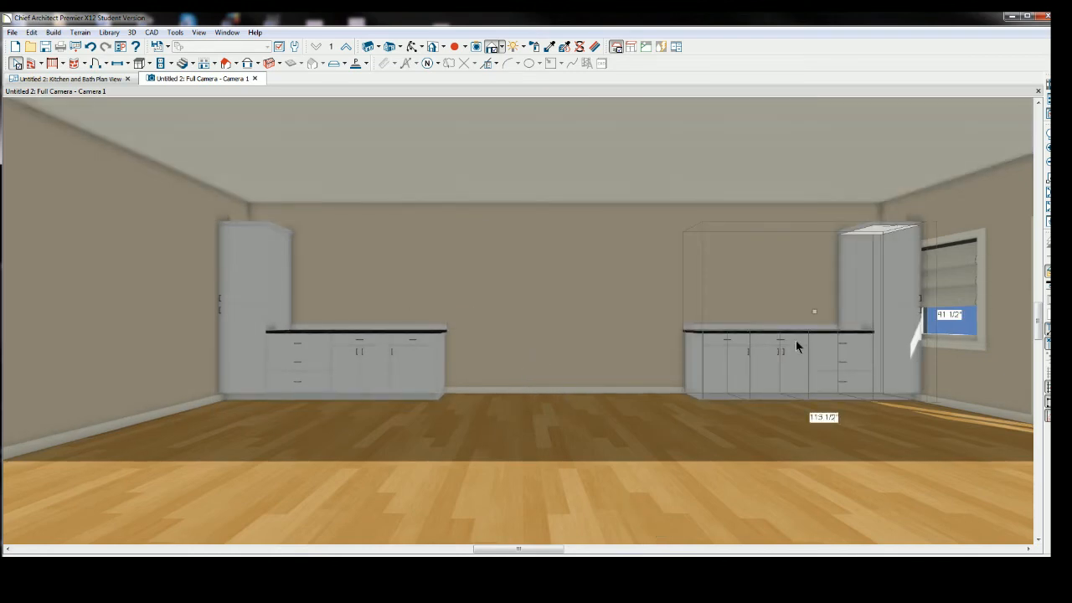
{"action": "left_click_drag", "start_coordinate": [813, 313], "coordinate": [545, 314]}
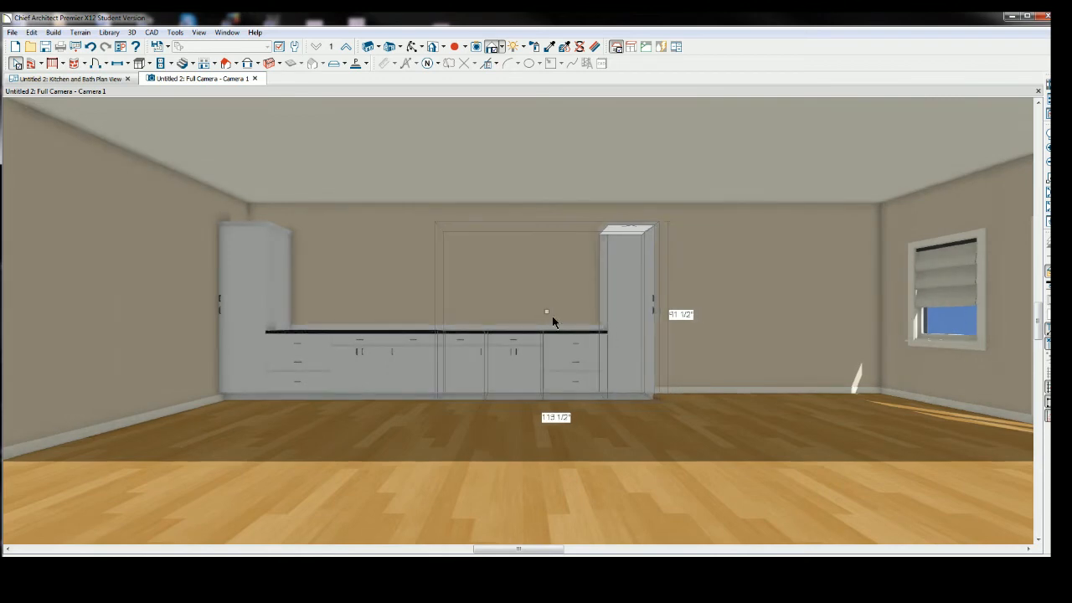
{"action": "key", "text": "Escape"}
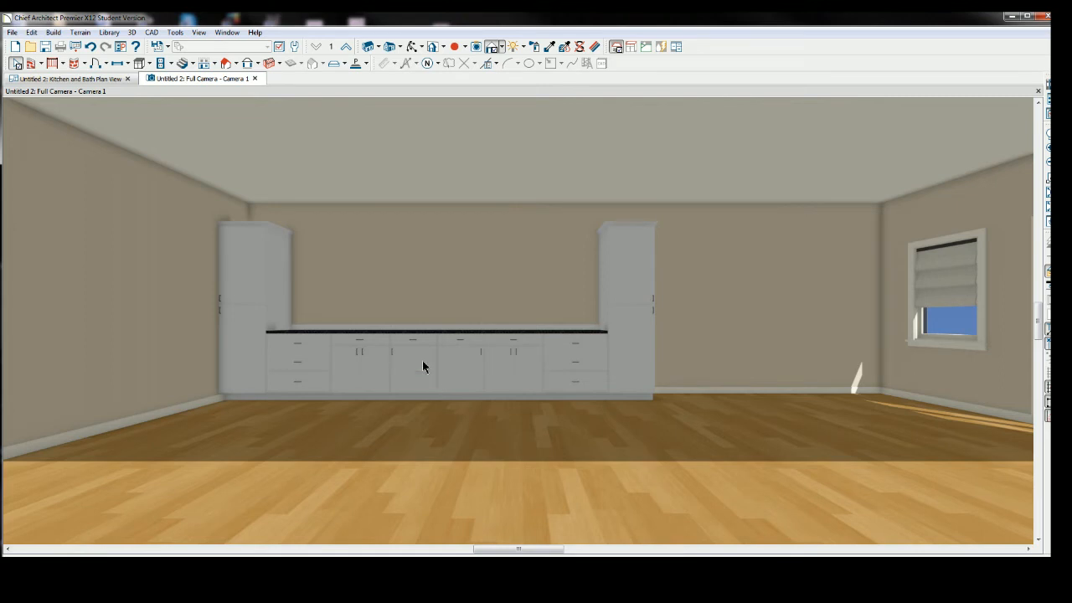
Move the copied tall cabinet right, away from the base cabinet run.
{"action": "left_click", "coordinate": [642, 329]}
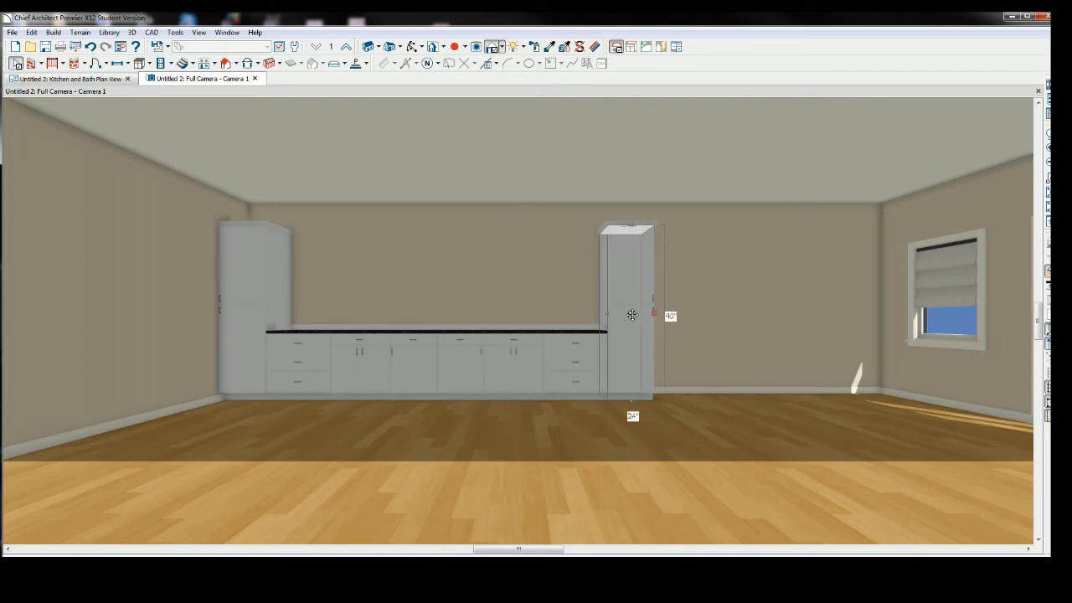
{"action": "left_click_drag", "start_coordinate": [631, 314], "coordinate": [723, 314]}
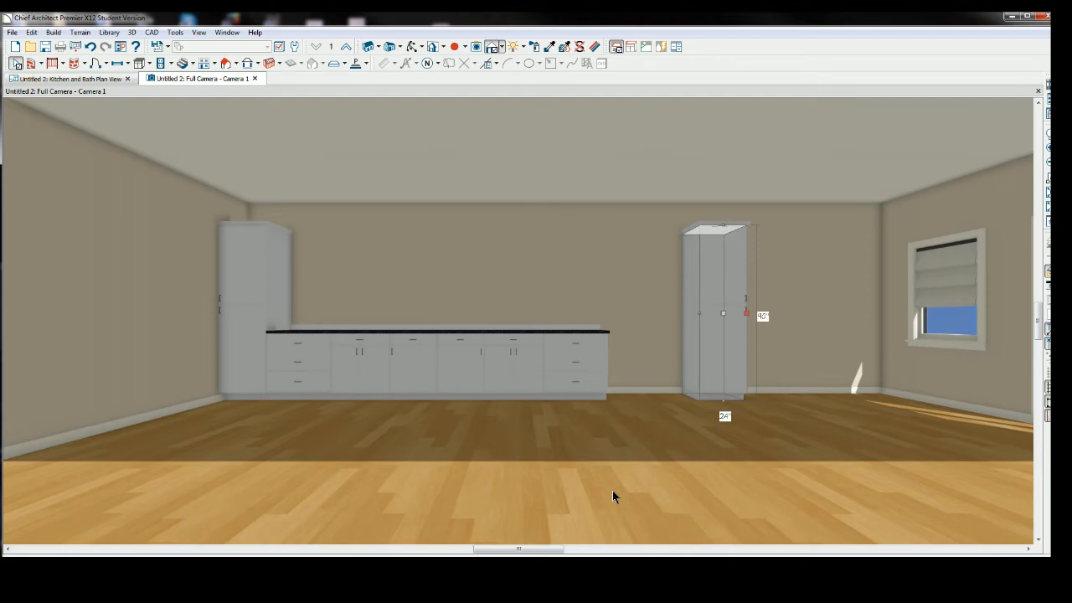
Delete one of the middle base cabinets from the run, leaving a gap.
{"action": "left_click", "coordinate": [417, 355]}
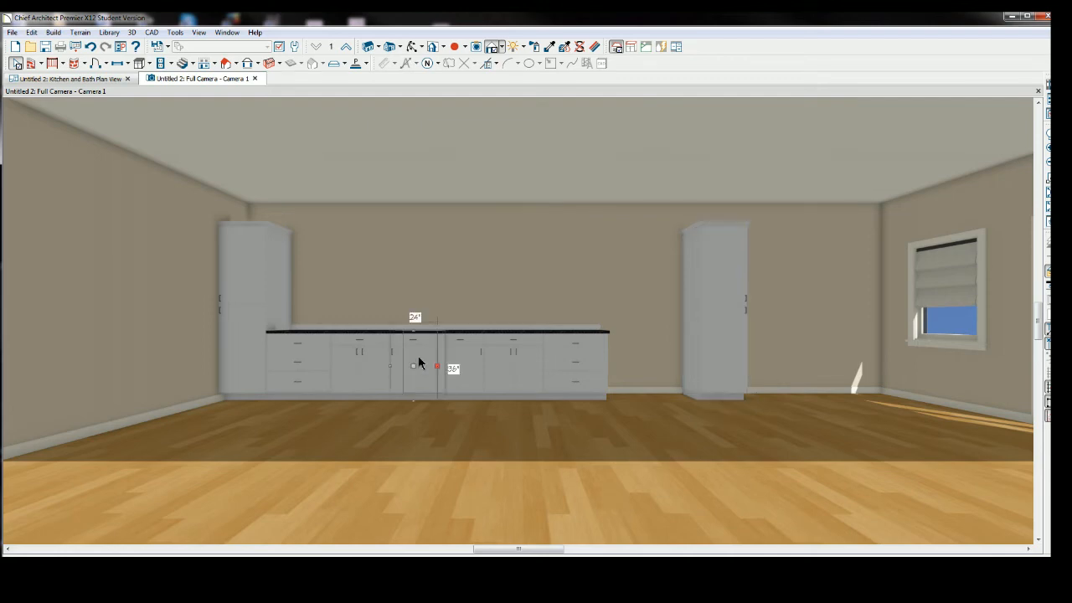
{"action": "left_click", "coordinate": [371, 362]}
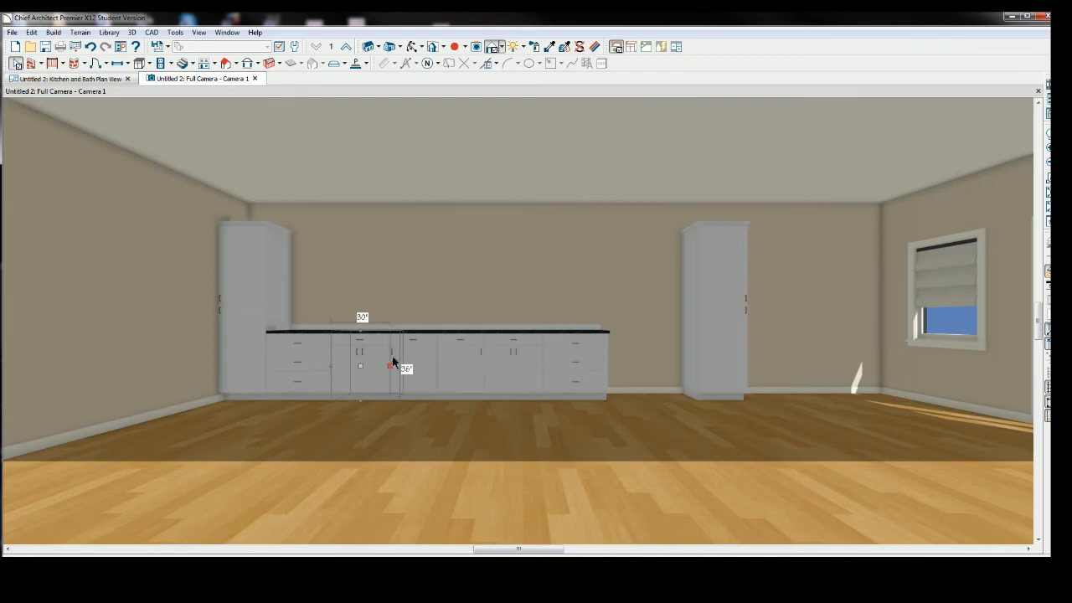
{"action": "left_click", "coordinate": [466, 368]}
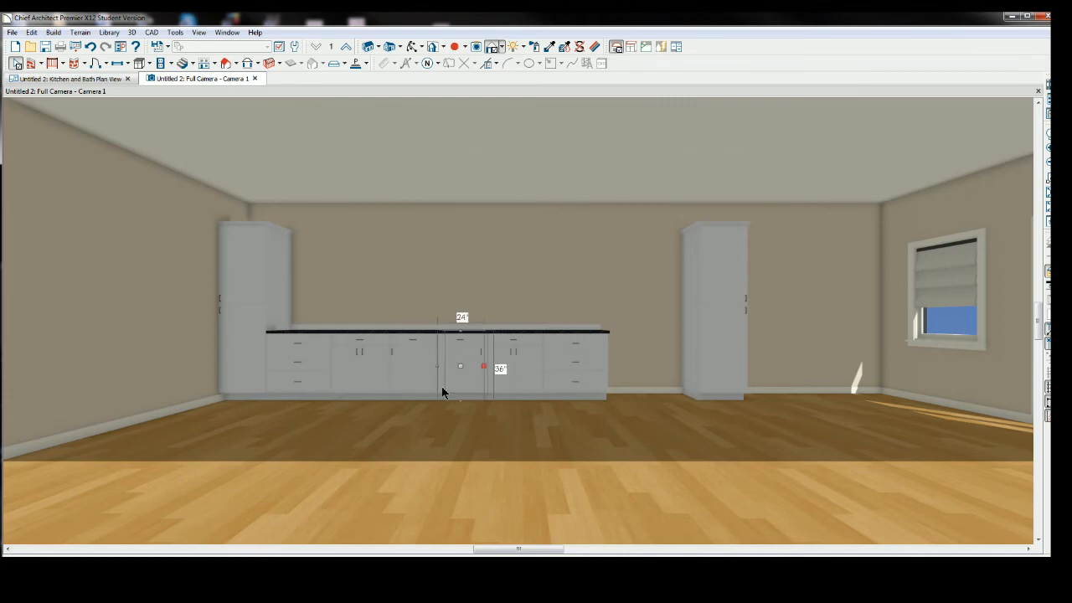
{"action": "left_click", "coordinate": [419, 365]}
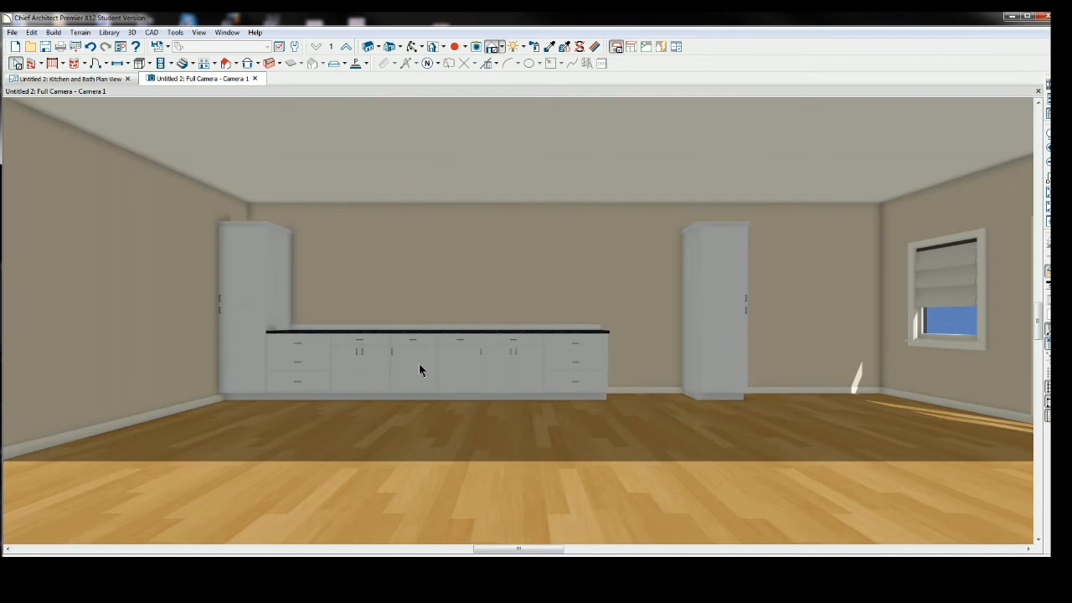
{"action": "left_click_drag", "start_coordinate": [420, 368], "coordinate": [463, 368]}
{"action": "key", "text": "Delete"}
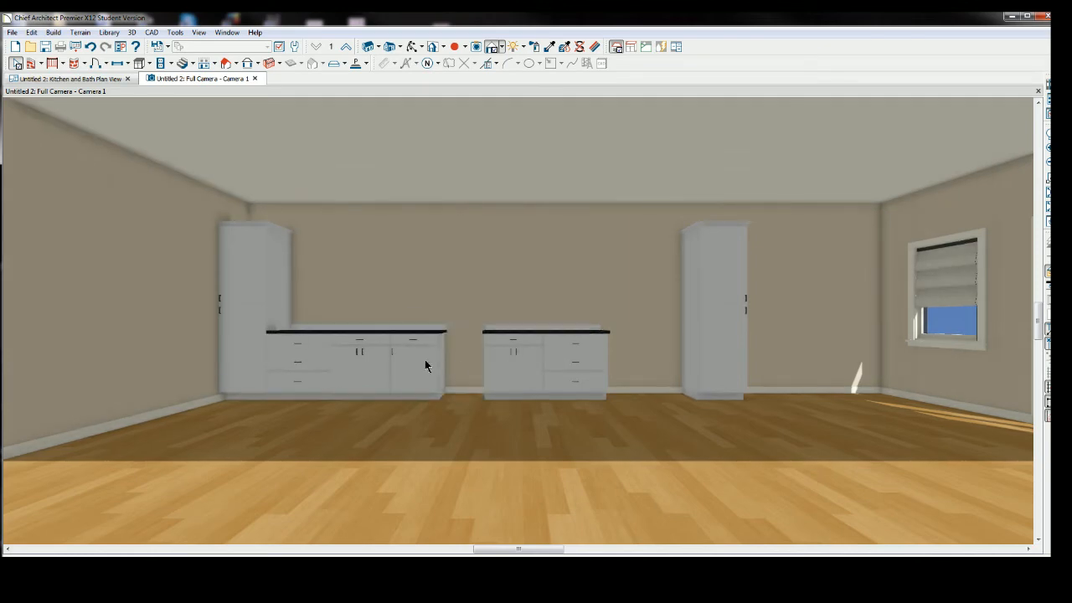
Slide the cabinets on both sides of the gap together so the base run is continuous again.
{"action": "left_click", "coordinate": [425, 360]}
{"action": "left_click_drag", "start_coordinate": [436, 366], "coordinate": [463, 368]}
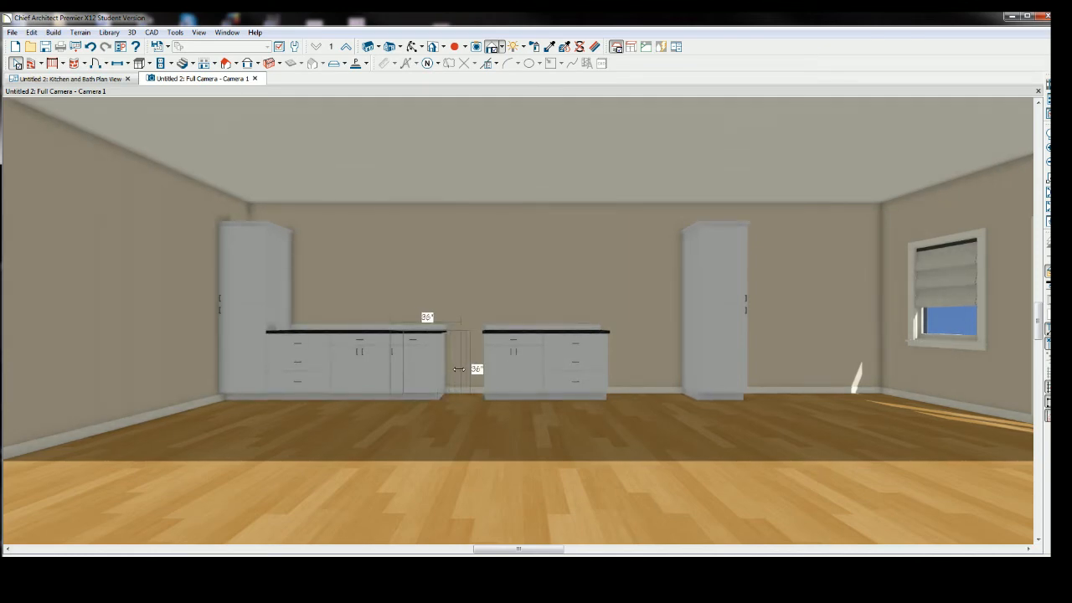
{"action": "left_click", "coordinate": [531, 364]}
{"action": "left_click_drag", "start_coordinate": [512, 368], "coordinate": [490, 369]}
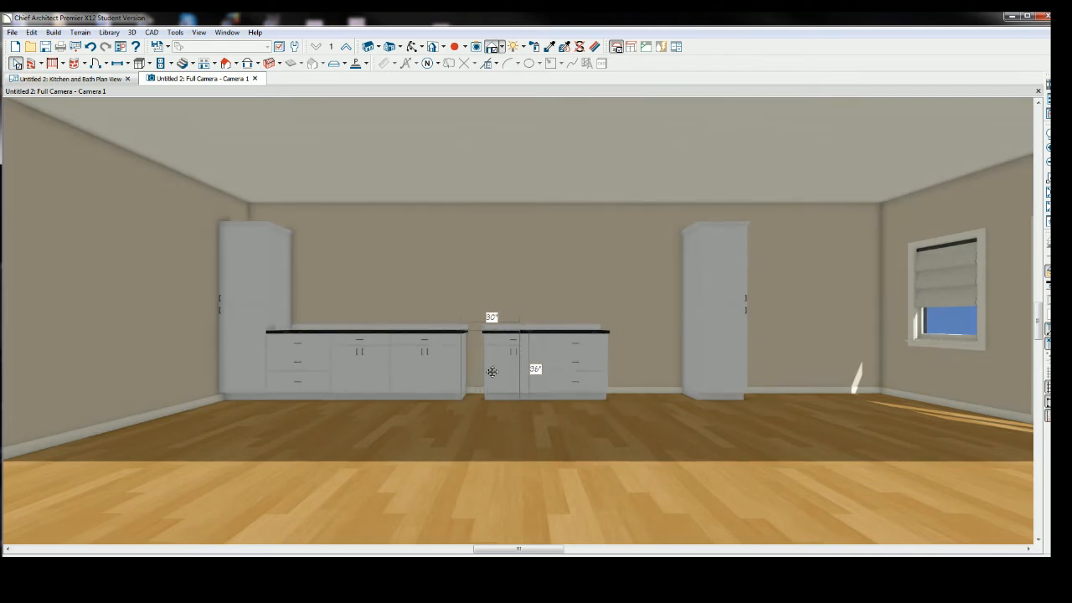
{"action": "left_click", "coordinate": [574, 365]}
{"action": "left_click_drag", "start_coordinate": [574, 363], "coordinate": [551, 365]}
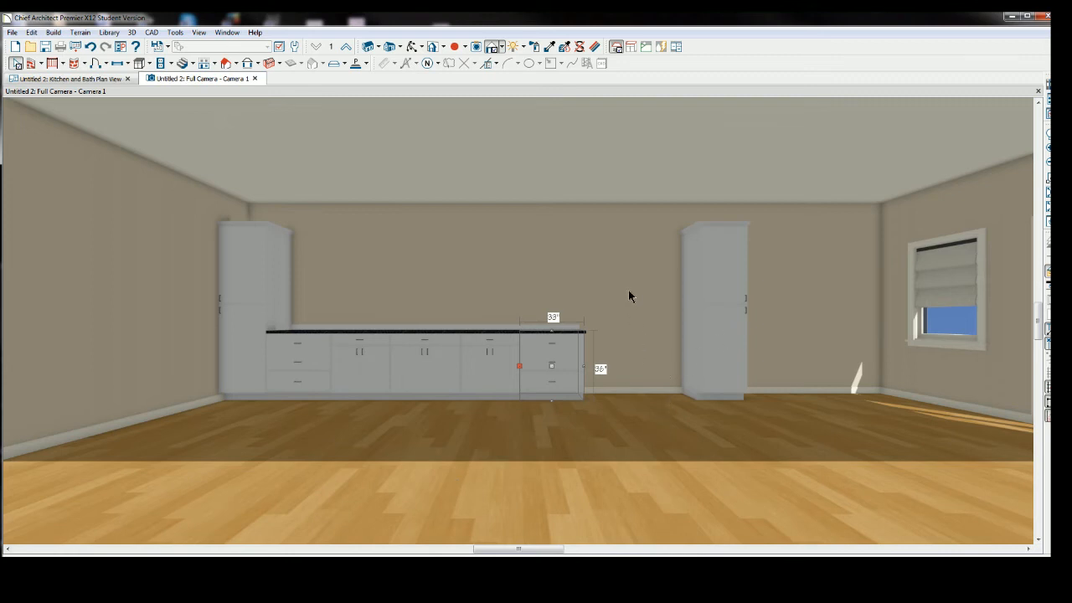
Open the Library Browser and expand the Chief Architect Core Catalog.
{"action": "left_click", "coordinate": [111, 34]}
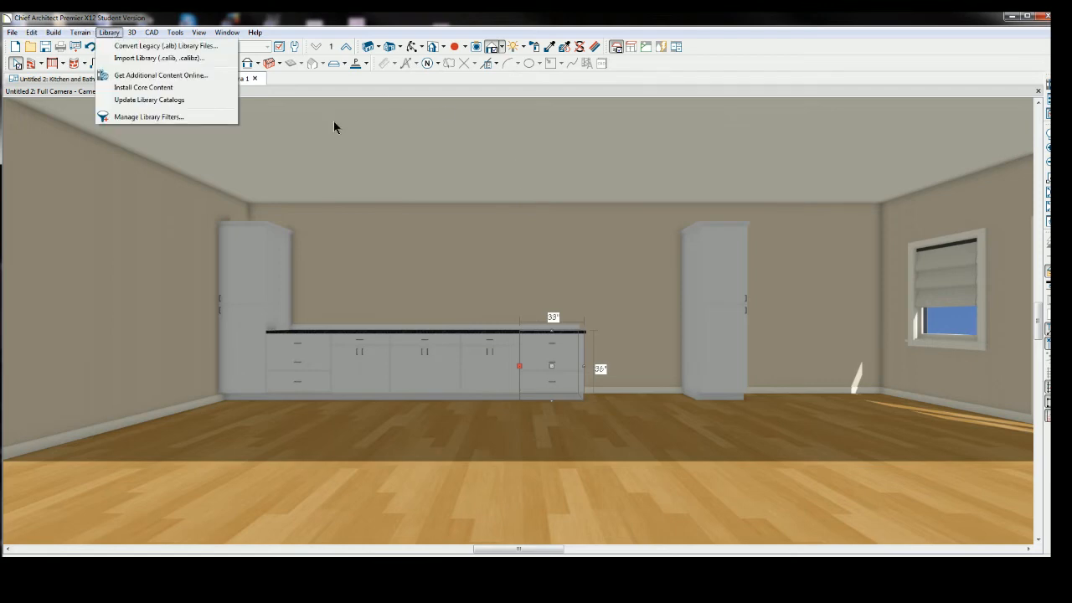
{"action": "left_click", "coordinate": [1049, 84]}
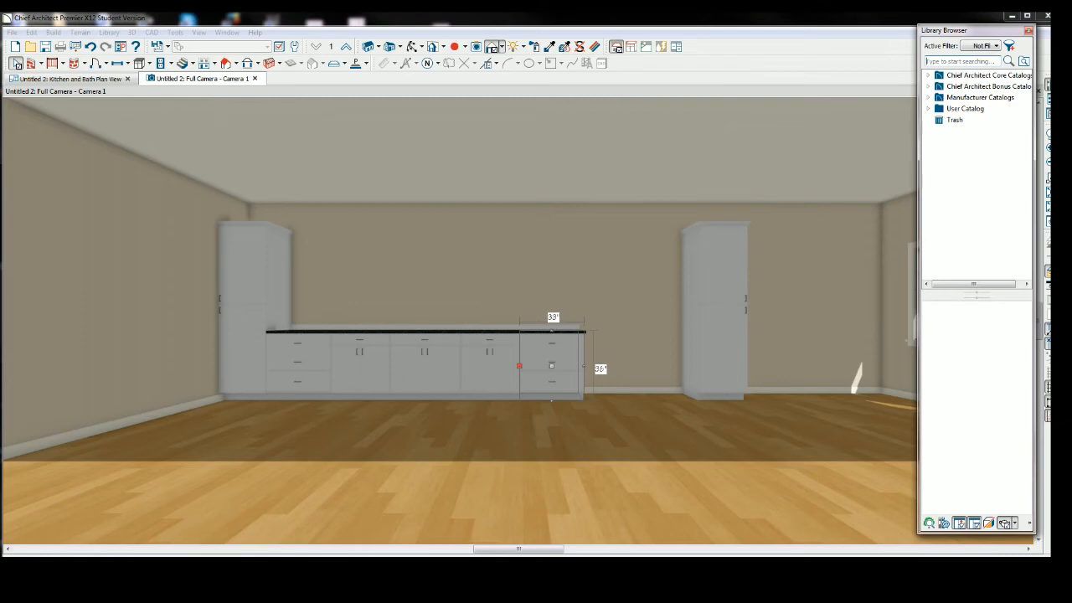
{"action": "left_click", "coordinate": [987, 77]}
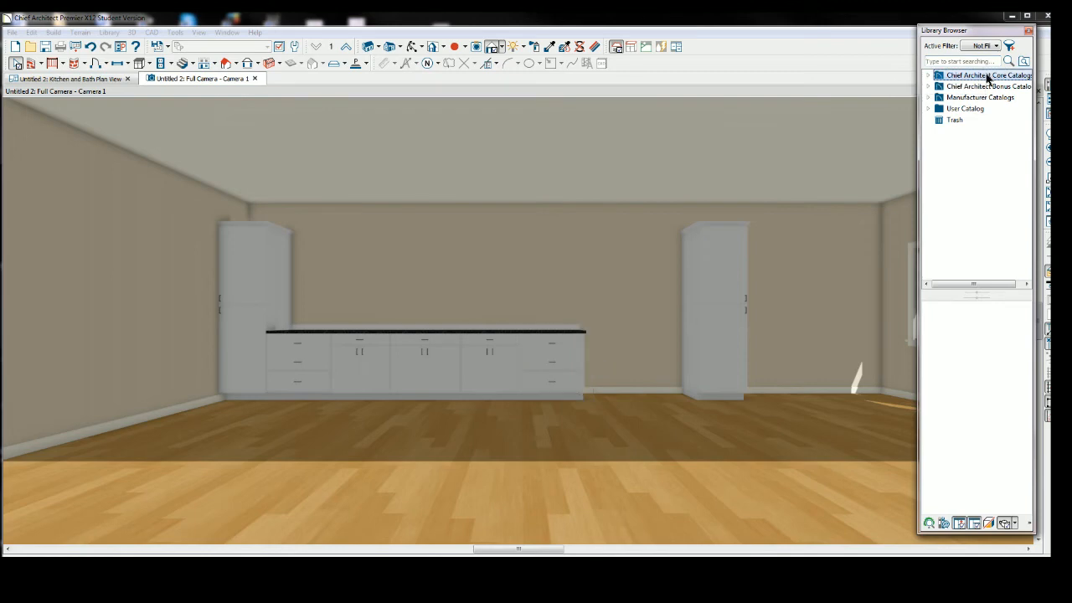
{"action": "double_click", "coordinate": [987, 77]}
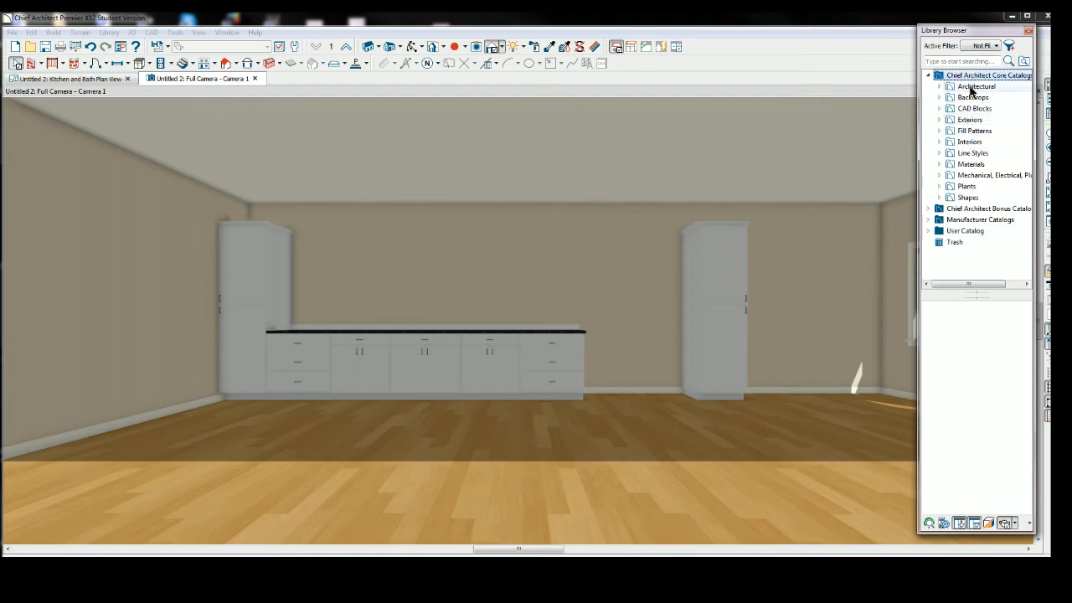
Browse the library to Architectural > Appliances > Refrigerators > Standard Size, widening the Library Browser to read the item names.
{"action": "double_click", "coordinate": [973, 87]}
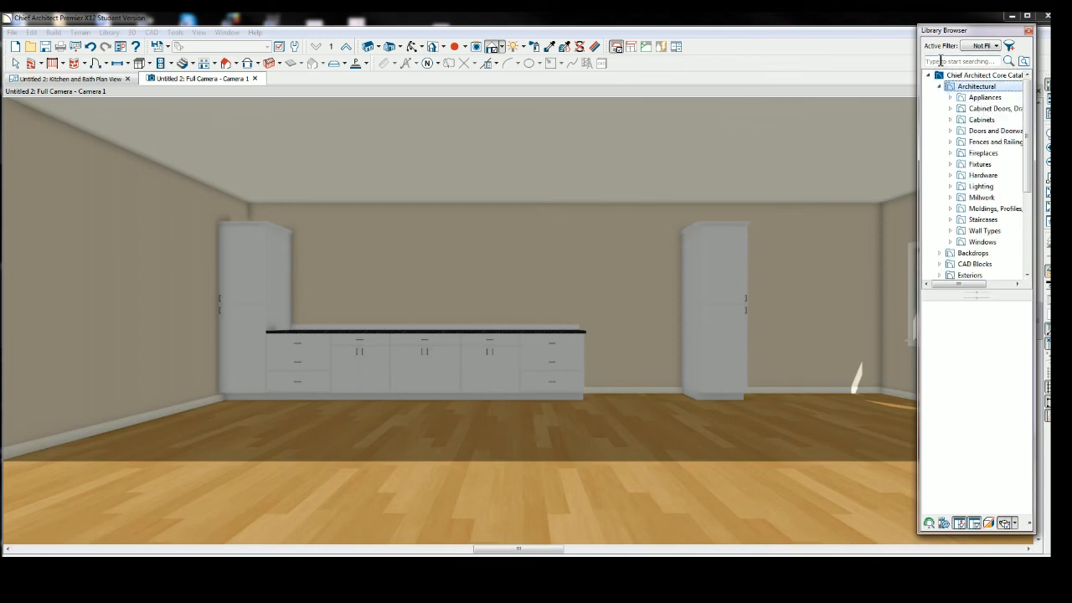
{"action": "double_click", "coordinate": [982, 100]}
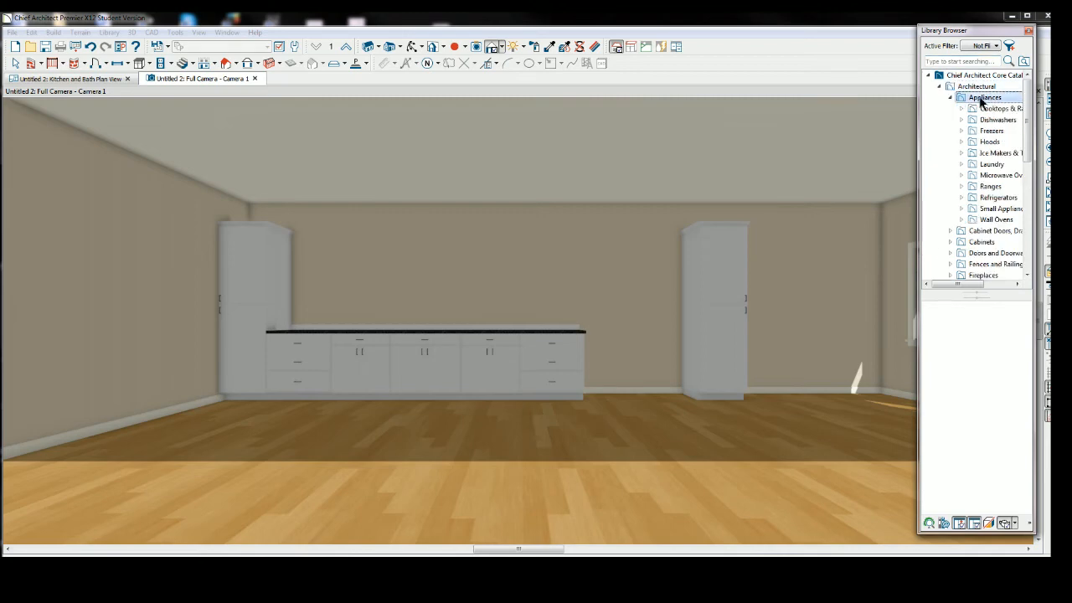
{"action": "double_click", "coordinate": [998, 198]}
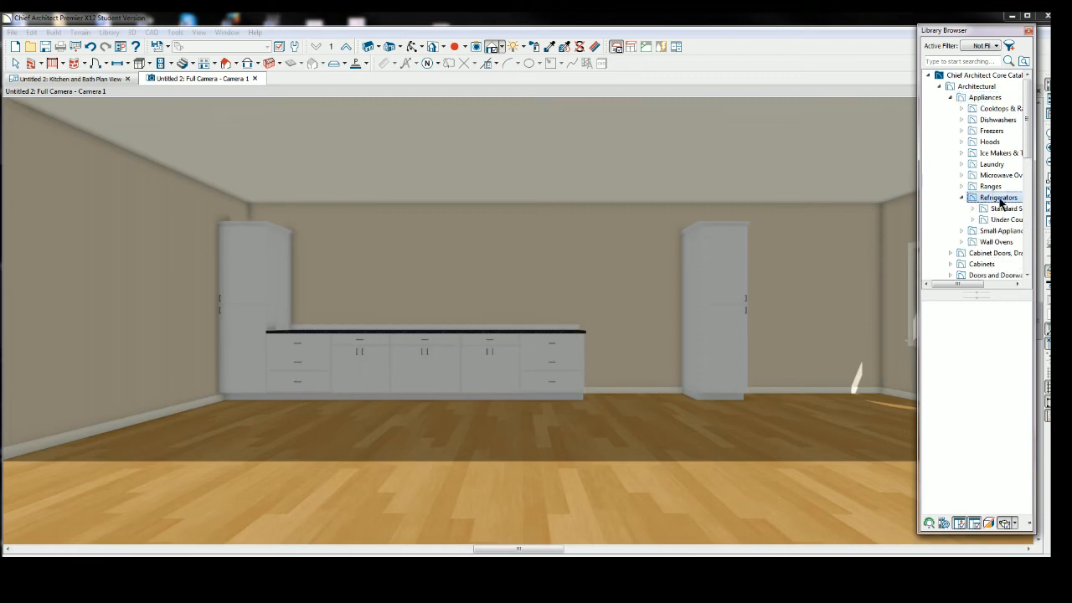
{"action": "left_click_drag", "start_coordinate": [1028, 139], "coordinate": [1028, 145]}
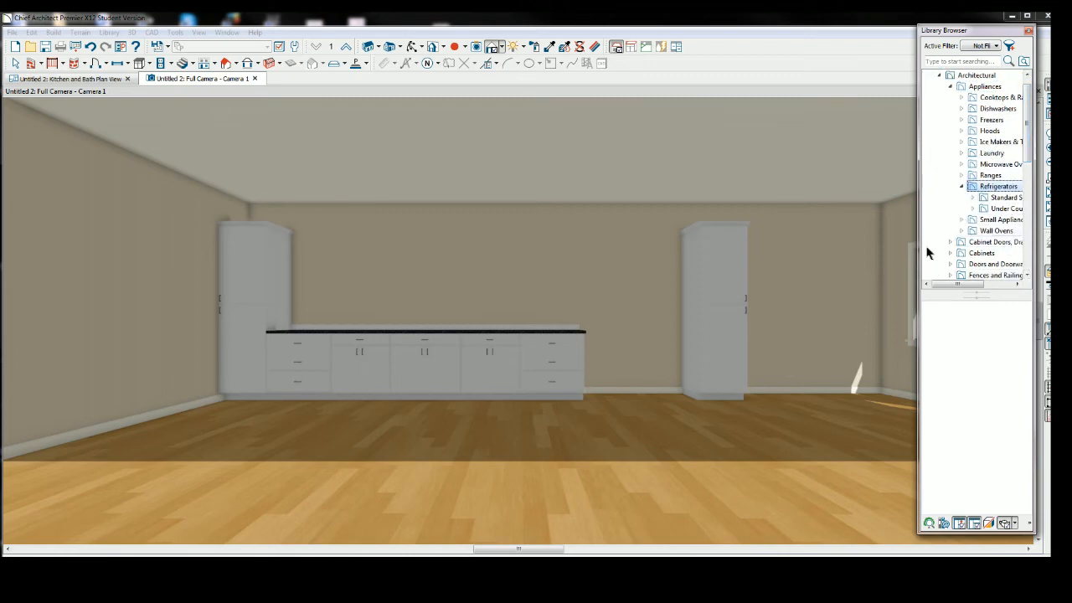
{"action": "left_click_drag", "start_coordinate": [917, 174], "coordinate": [879, 174]}
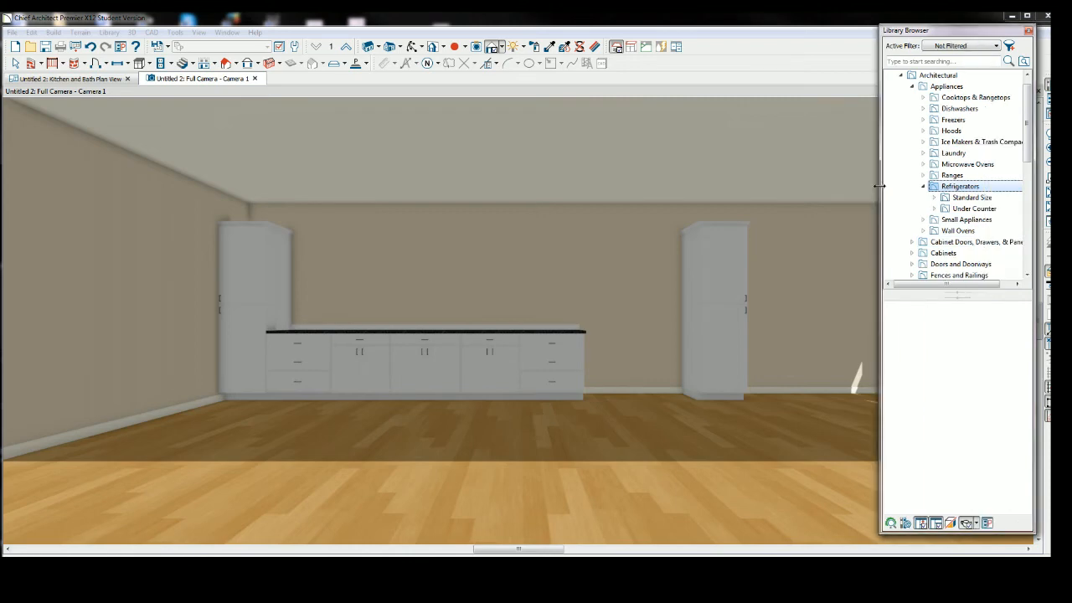
{"action": "double_click", "coordinate": [965, 199]}
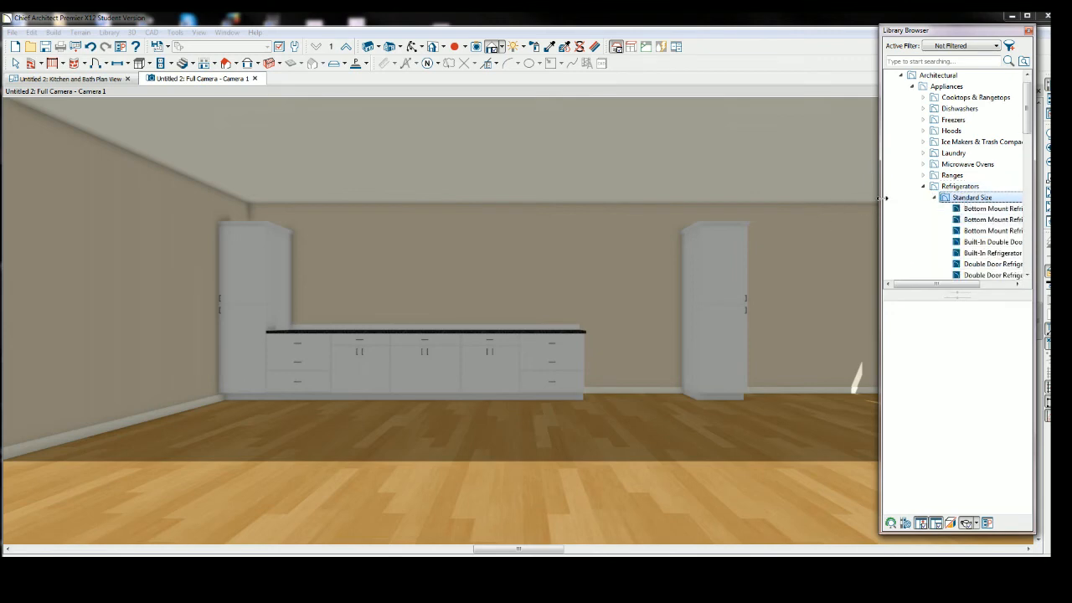
{"action": "left_click_drag", "start_coordinate": [879, 209], "coordinate": [849, 210]}
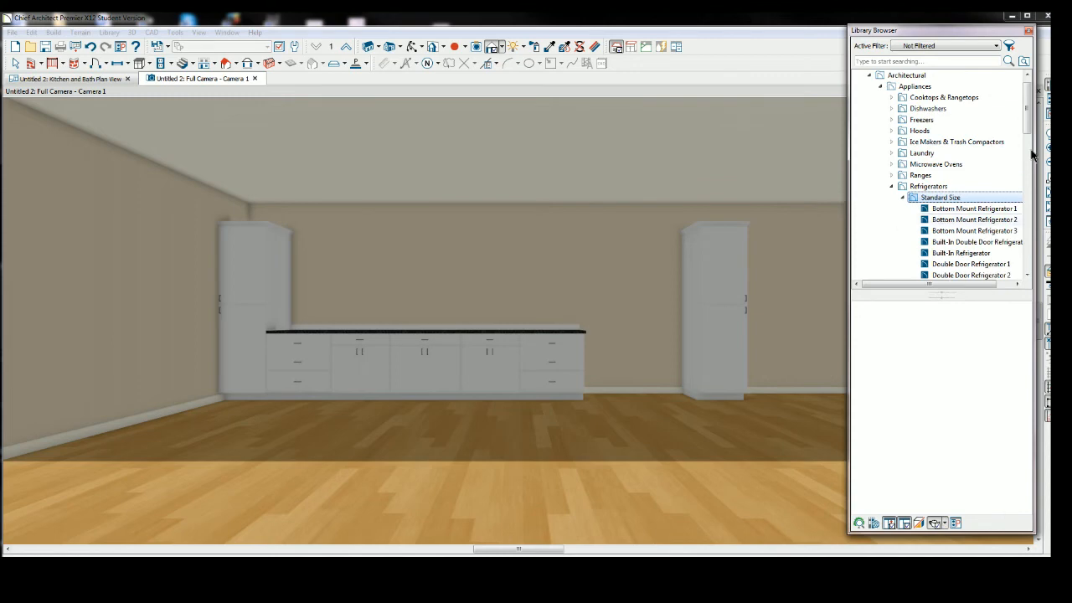
{"action": "left_click_drag", "start_coordinate": [1028, 123], "coordinate": [1028, 140]}
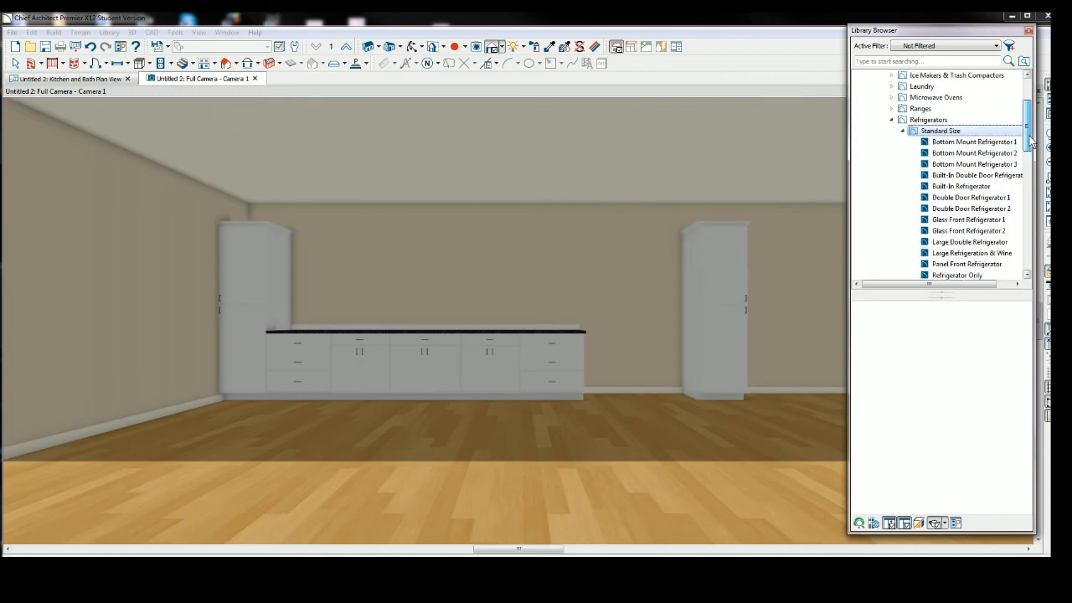
Compare the double door refrigerators and place Double Door Refrigerator 1 between the base cabinet run and the tall cabinet.
{"action": "left_click", "coordinate": [954, 198]}
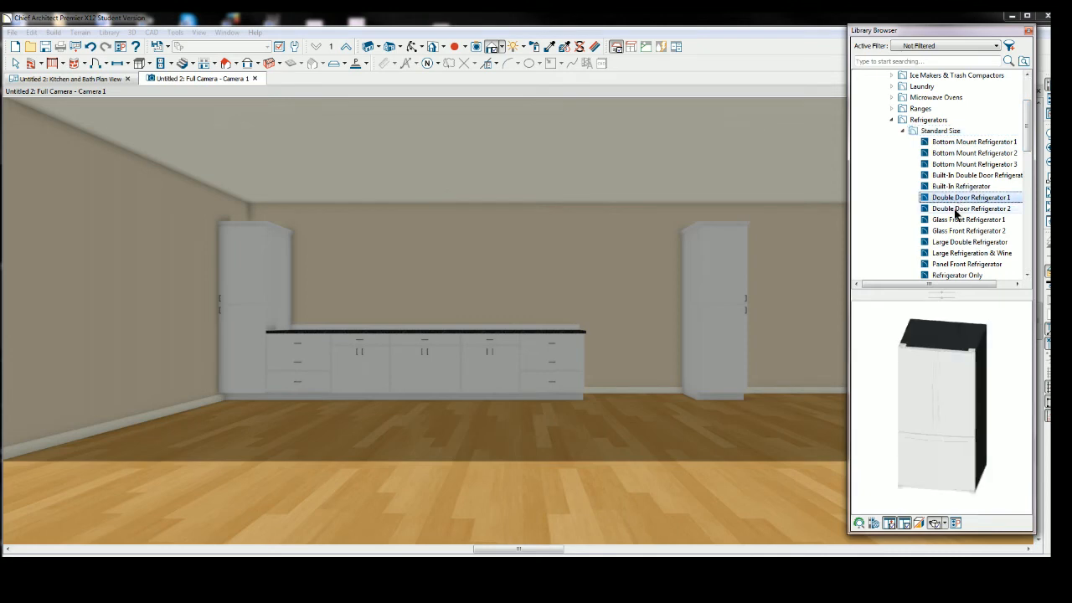
{"action": "left_click", "coordinate": [952, 209]}
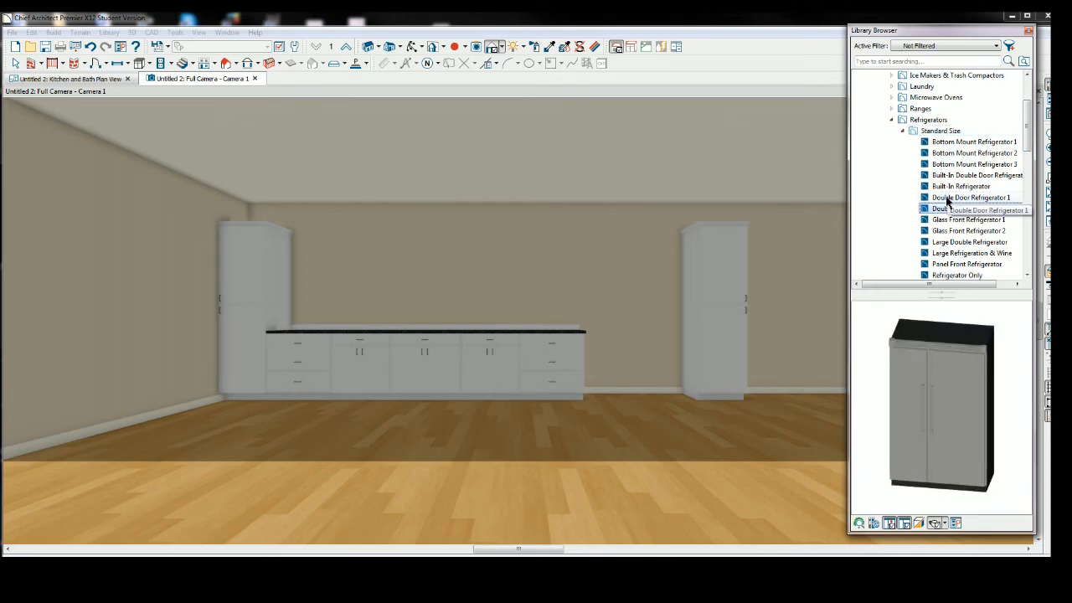
{"action": "left_click", "coordinate": [947, 198]}
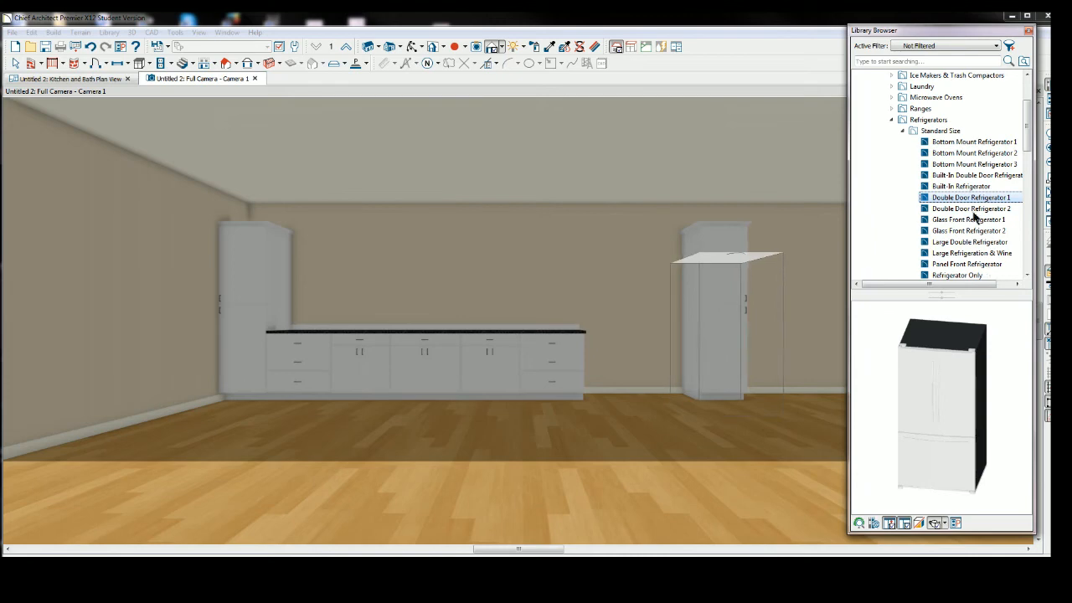
{"action": "left_click", "coordinate": [951, 210]}
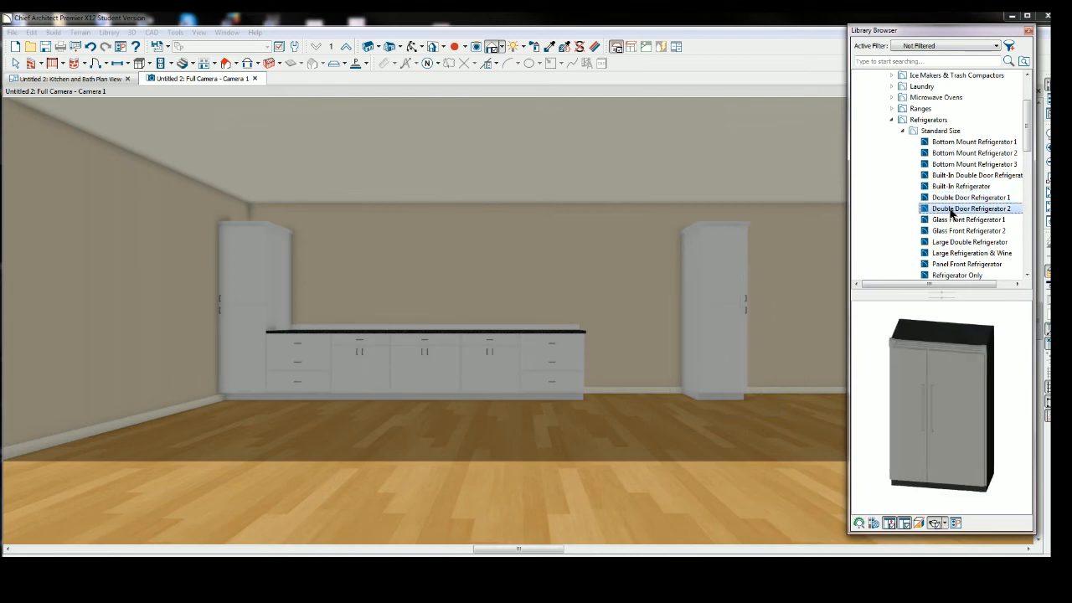
{"action": "left_click", "coordinate": [951, 199]}
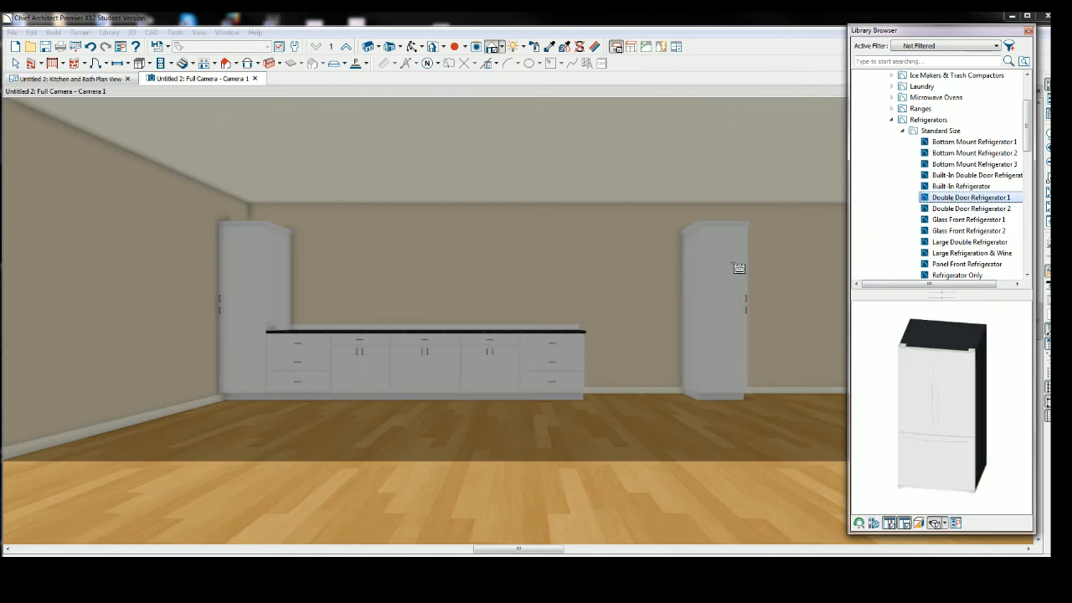
{"action": "left_click", "coordinate": [640, 346]}
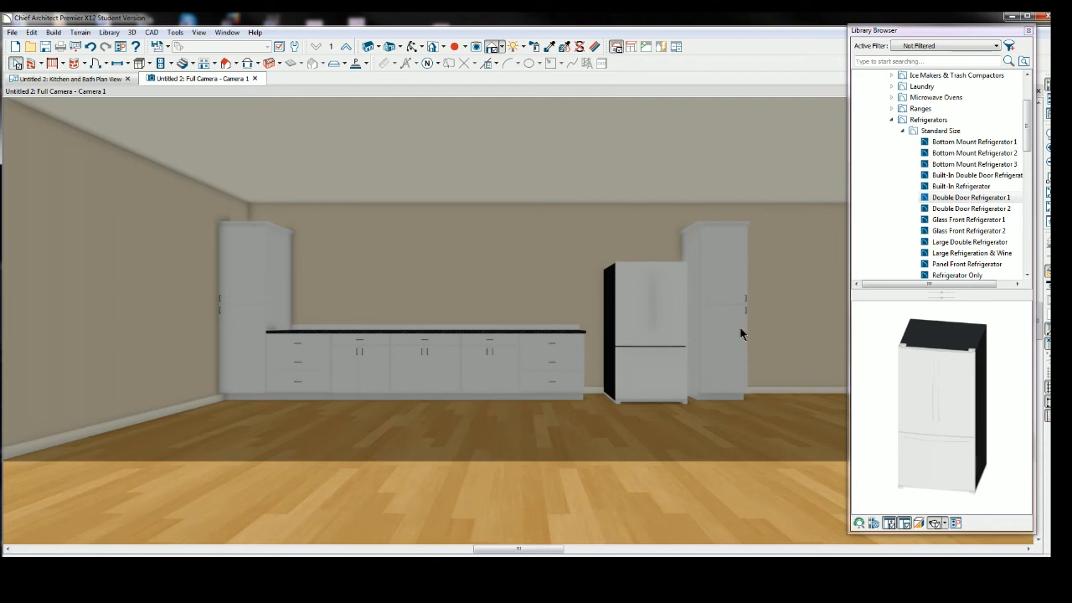
Narrow the Library Browser, switch to the plan view, and add a partition at the end of the base cabinet run.
{"action": "left_click_drag", "start_coordinate": [848, 67], "coordinate": [918, 67]}
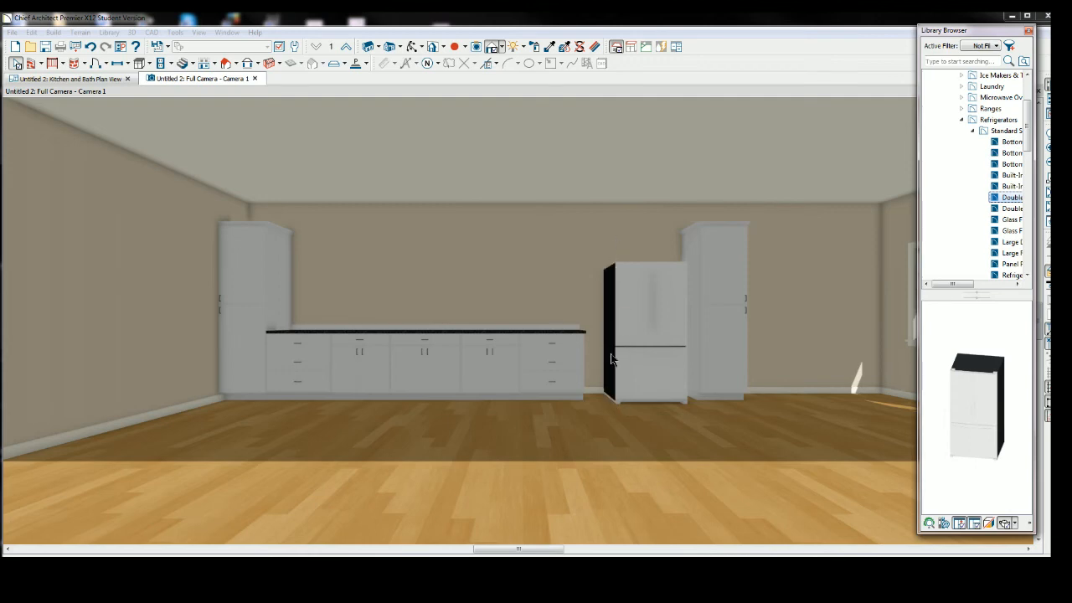
{"action": "left_click", "coordinate": [99, 78]}
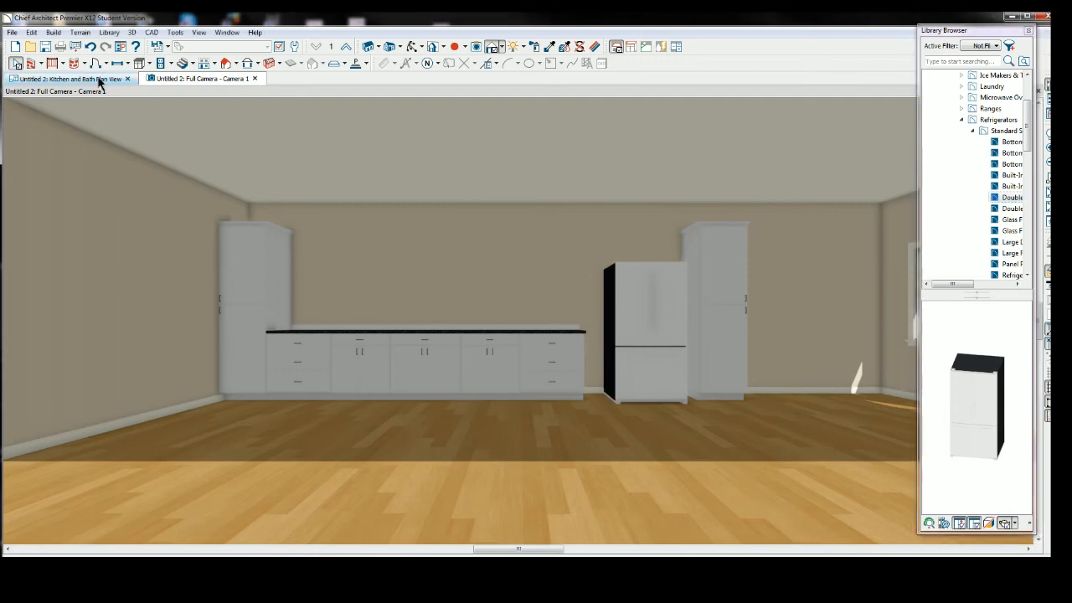
{"action": "left_click", "coordinate": [151, 64]}
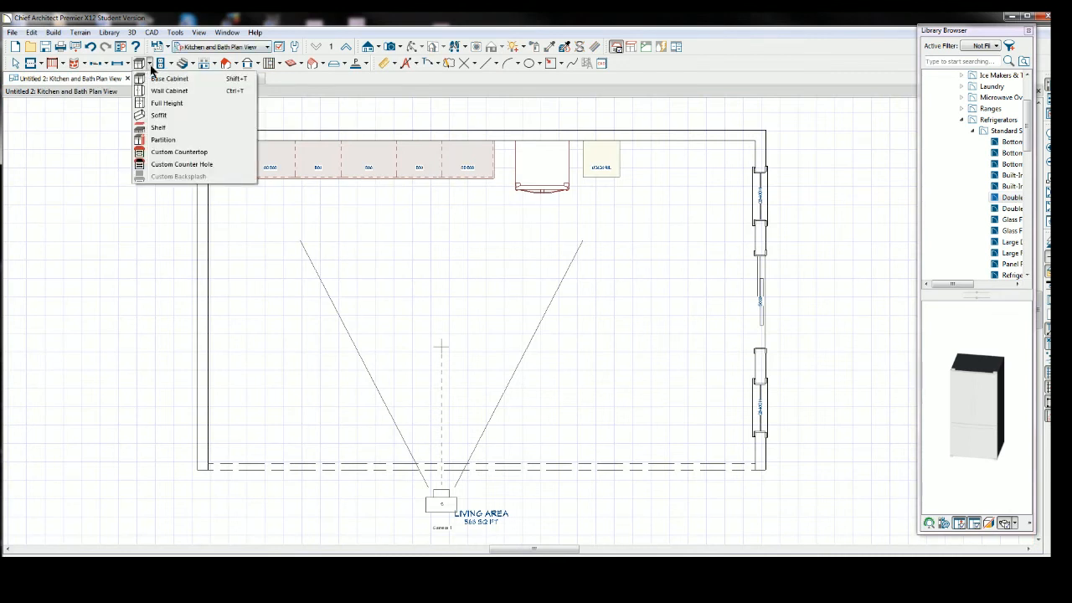
{"action": "left_click", "coordinate": [172, 143]}
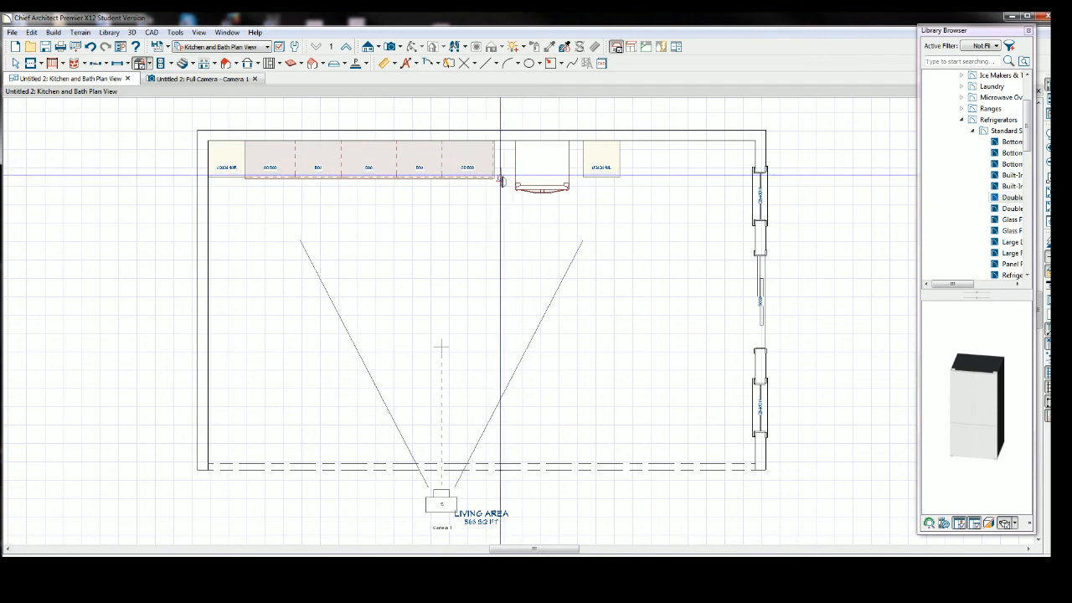
{"action": "left_click", "coordinate": [502, 177]}
Zoom in, move the partition beside the end of the base run, and open its Partition Specification.
{"action": "left_click", "coordinate": [16, 64]}
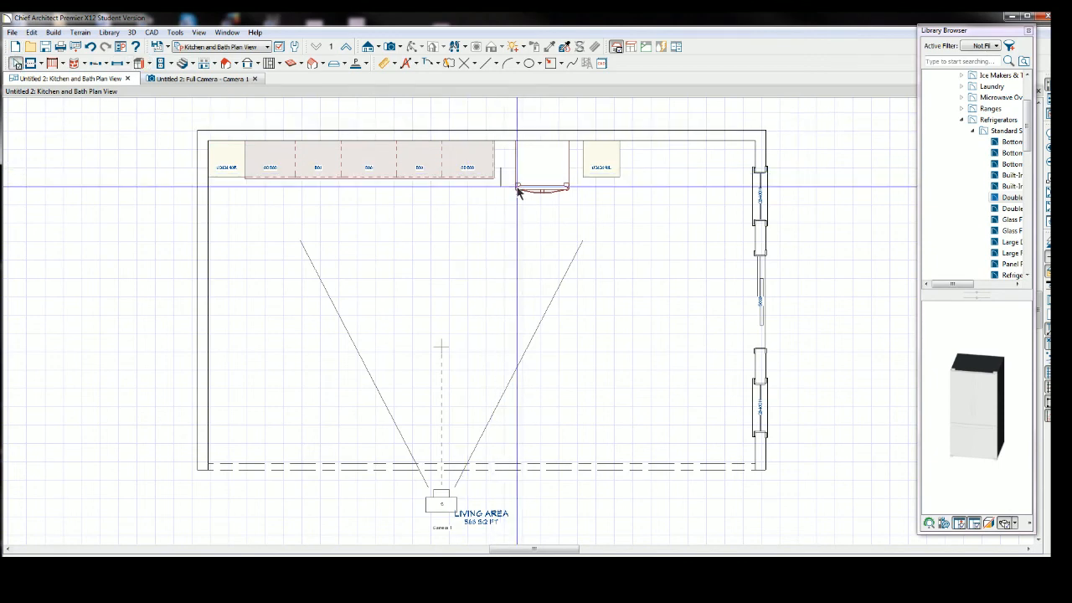
{"action": "scroll", "coordinate": [501, 174], "scroll_direction": "up", "scroll_amount": 2}
{"action": "scroll", "coordinate": [500, 176], "scroll_direction": "up", "scroll_amount": 2}
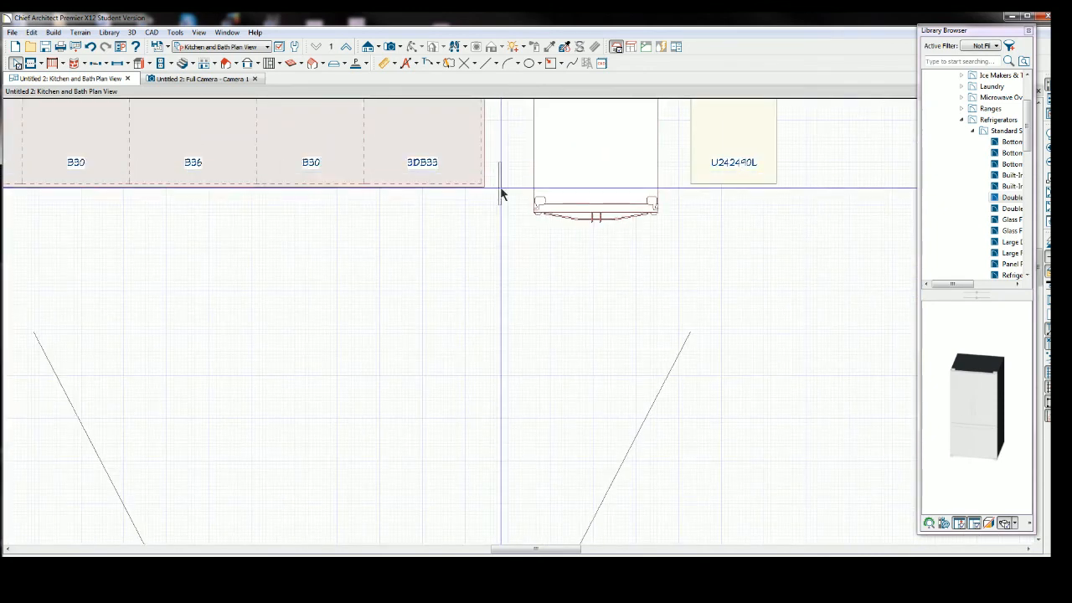
{"action": "left_click", "coordinate": [499, 188]}
{"action": "mouse_move", "coordinate": [499, 184]}
{"action": "left_mouse_down"}
{"action": "mouse_move", "coordinate": [503, 100]}
{"action": "mouse_move", "coordinate": [505, 168]}
{"action": "mouse_move", "coordinate": [493, 135]}
{"action": "mouse_move", "coordinate": [500, 175]}
{"action": "mouse_move", "coordinate": [503, 132]}
{"action": "mouse_move", "coordinate": [499, 197]}
{"action": "left_mouse_up"}
{"action": "scroll", "coordinate": [505, 162], "scroll_direction": "down", "scroll_amount": 2}
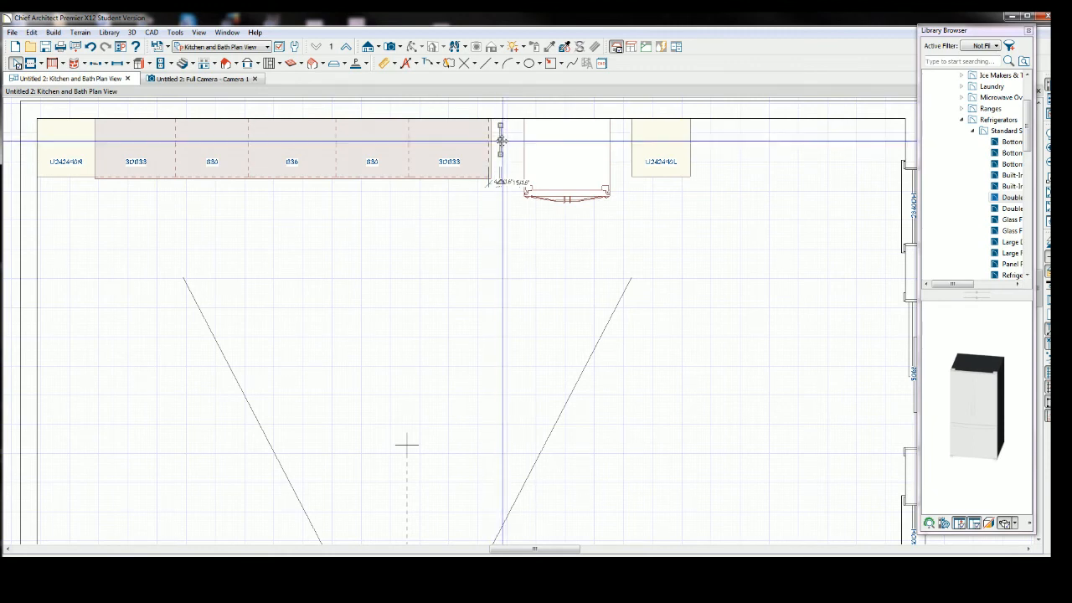
{"action": "left_click_drag", "start_coordinate": [503, 141], "coordinate": [501, 141]}
{"action": "double_click", "coordinate": [500, 141]}
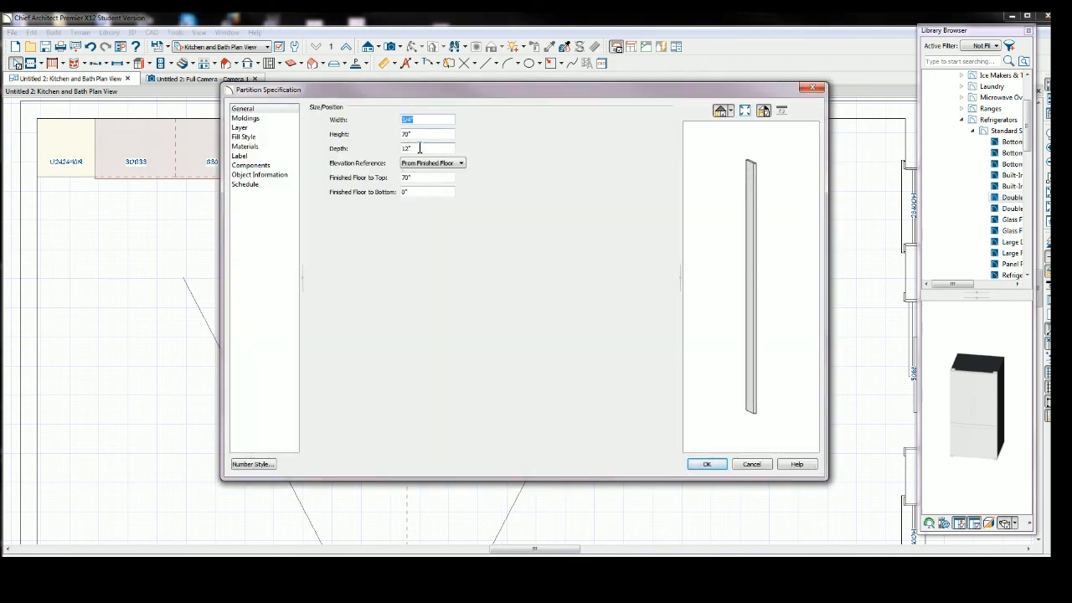
{"action": "left_click", "coordinate": [419, 147]}
{"action": "left_click", "coordinate": [710, 468]}
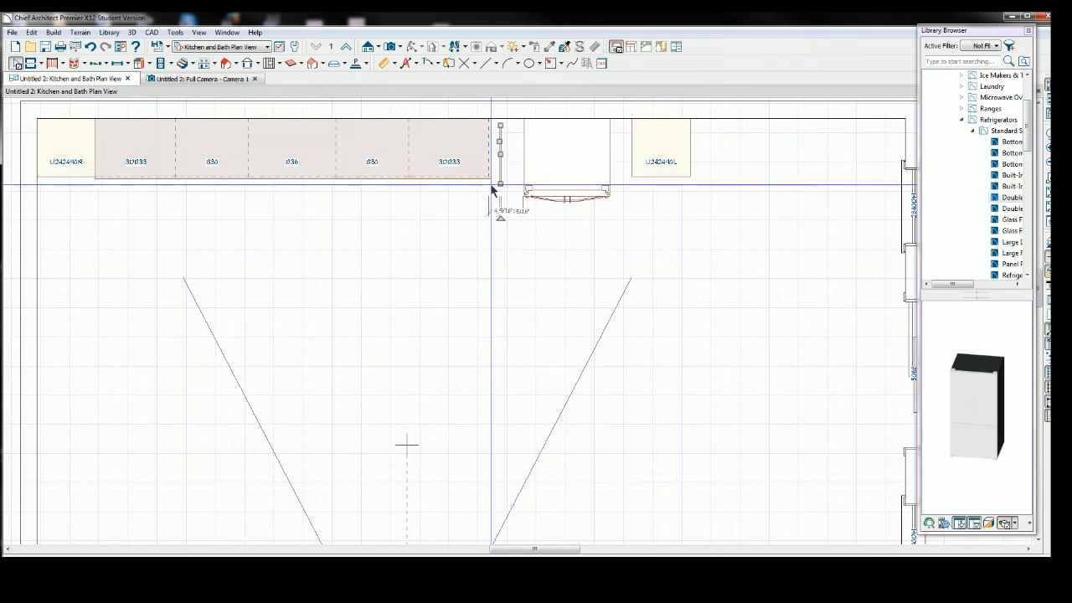
Set the end base cabinet's countertop overhang to non-uniform with the right overhang at 0".
{"action": "left_click", "coordinate": [458, 146]}
{"action": "double_click", "coordinate": [458, 147]}
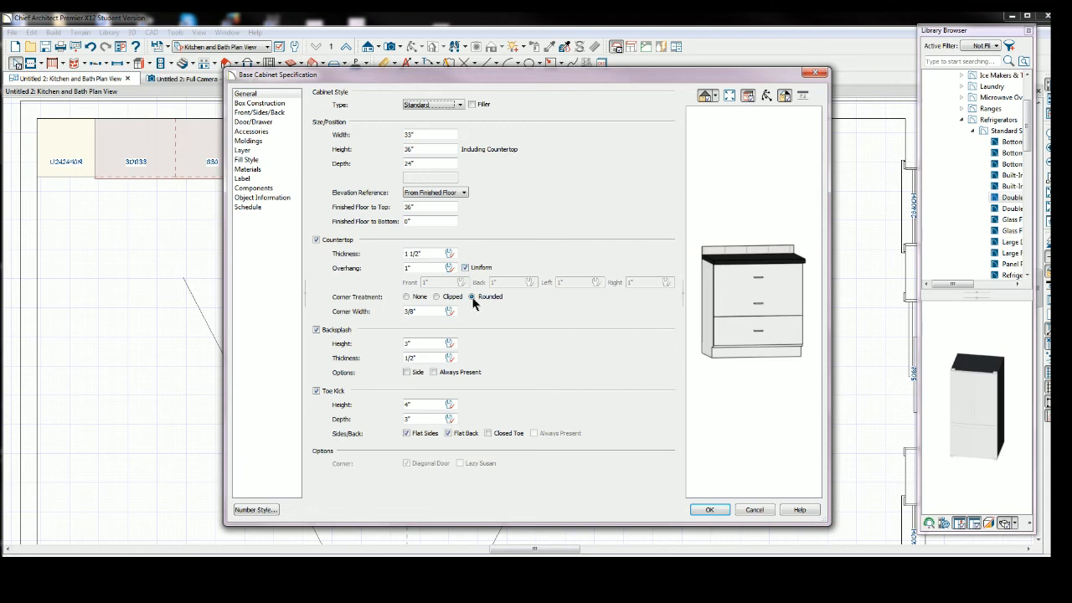
{"action": "left_click", "coordinate": [466, 268]}
{"action": "left_click", "coordinate": [637, 282]}
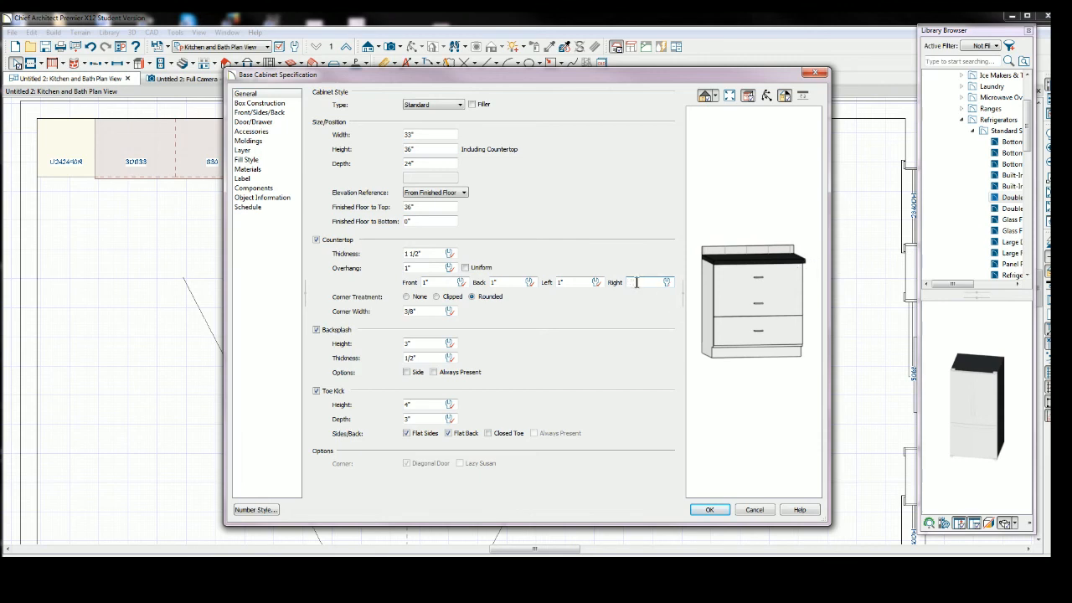
{"action": "left_click", "coordinate": [709, 509]}
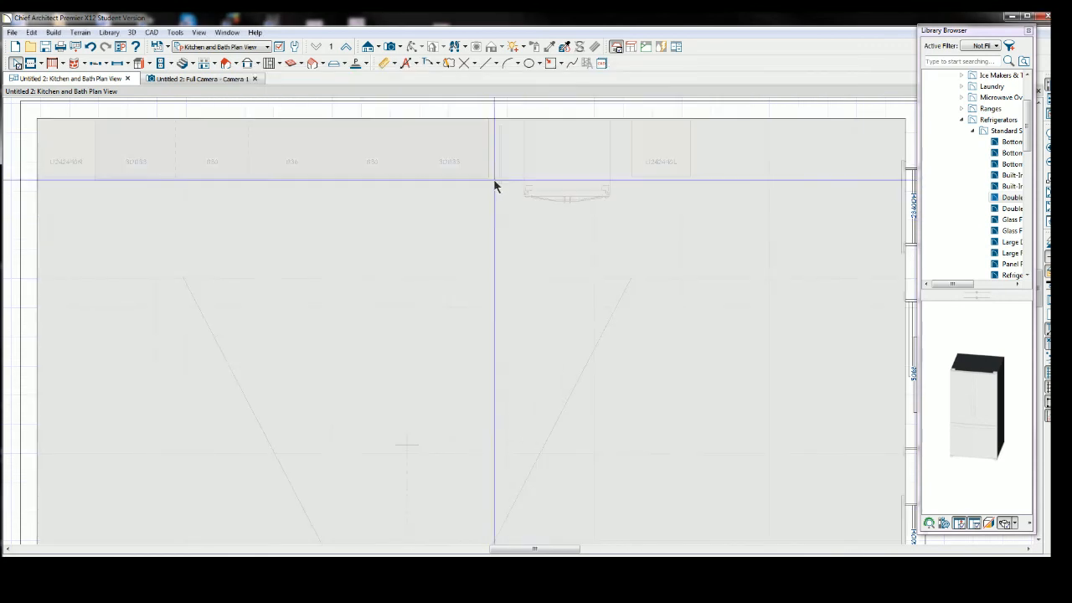
Slide the partition against the end base cabinet and the refrigerator left against the partition.
{"action": "left_click", "coordinate": [493, 155]}
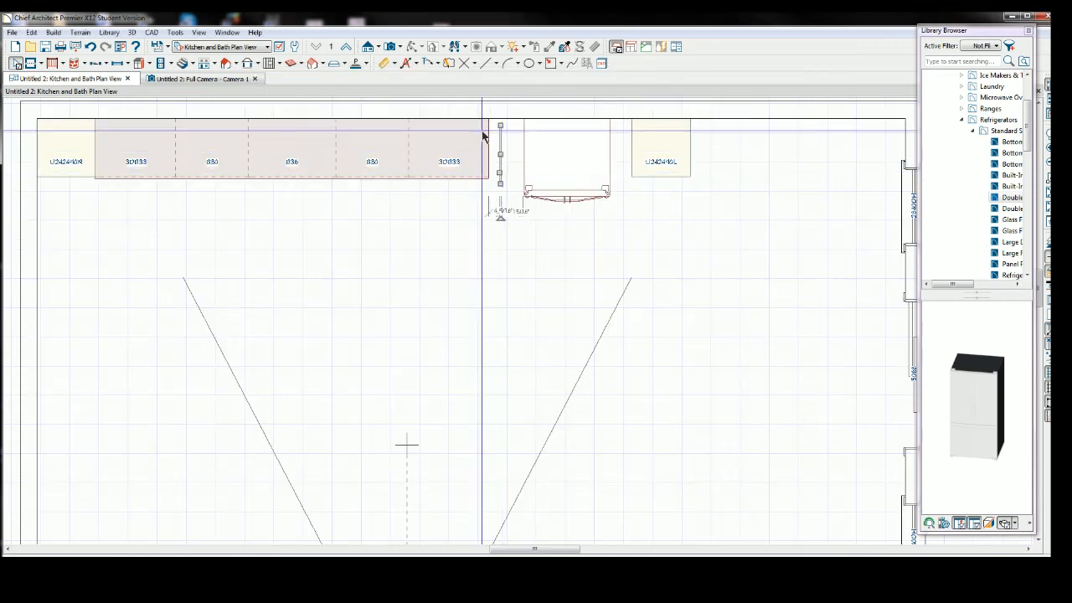
{"action": "left_click_drag", "start_coordinate": [500, 155], "coordinate": [490, 145]}
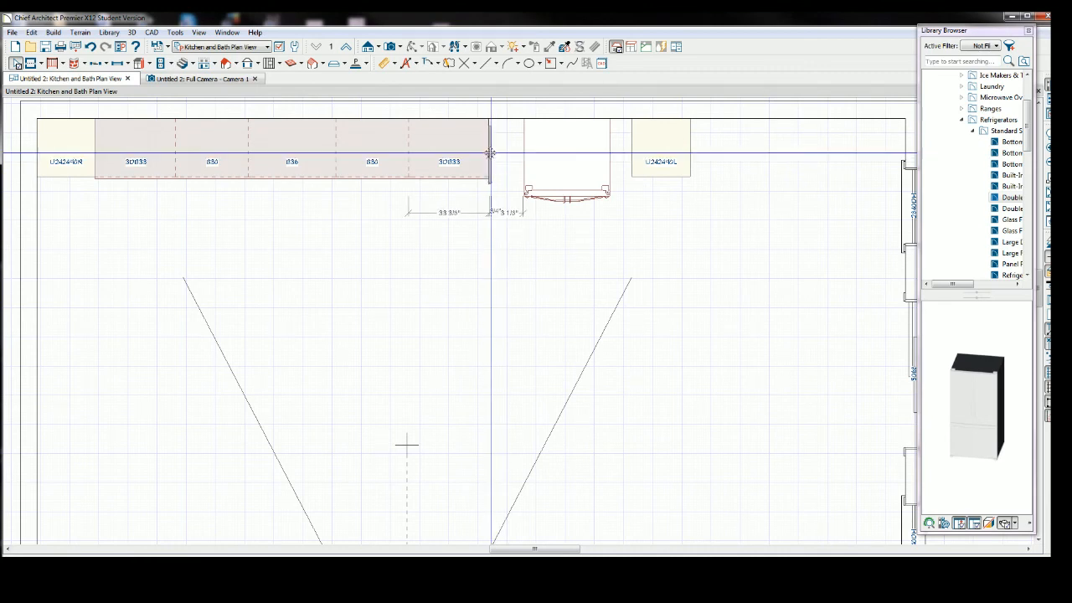
{"action": "left_click", "coordinate": [569, 159]}
{"action": "left_click_drag", "start_coordinate": [569, 163], "coordinate": [528, 165]}
Slide the right tall cabinet left against the refrigerator and return to the 3D camera view.
{"action": "left_click", "coordinate": [649, 154]}
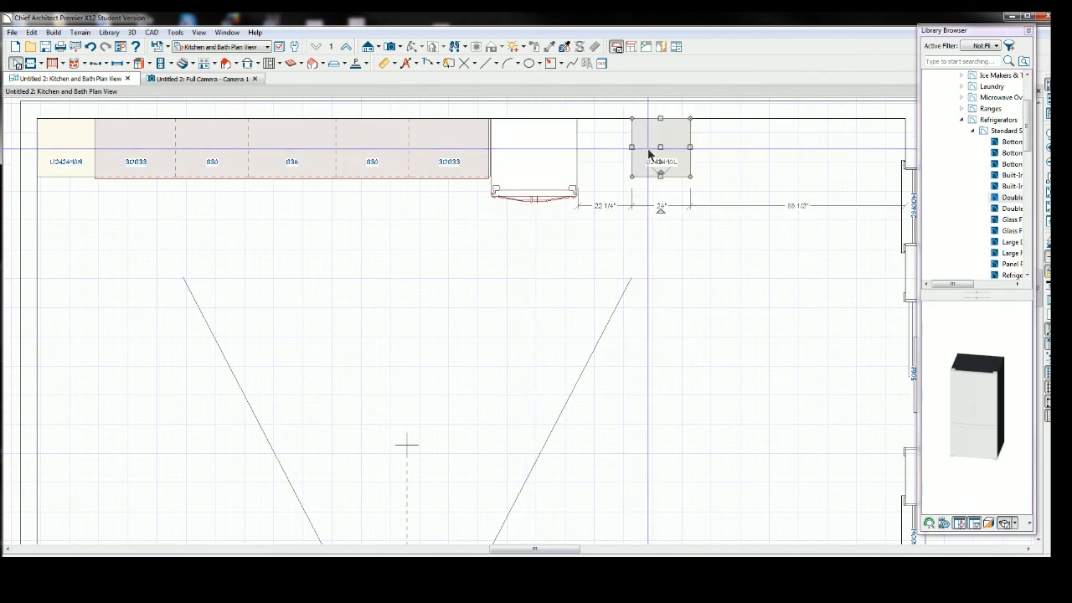
{"action": "left_click_drag", "start_coordinate": [663, 149], "coordinate": [605, 149]}
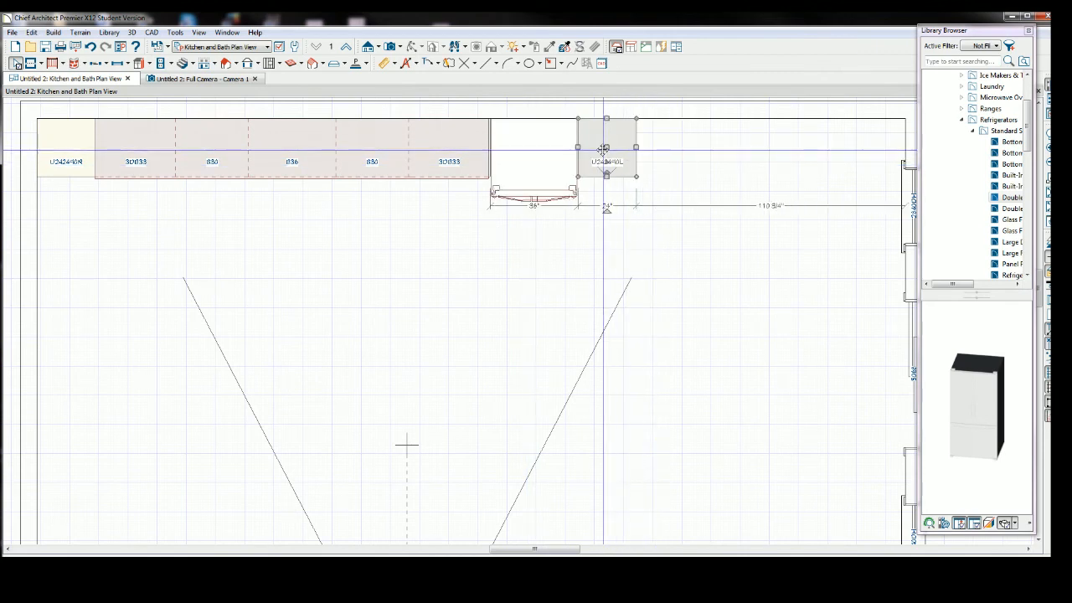
{"action": "left_click", "coordinate": [209, 78]}
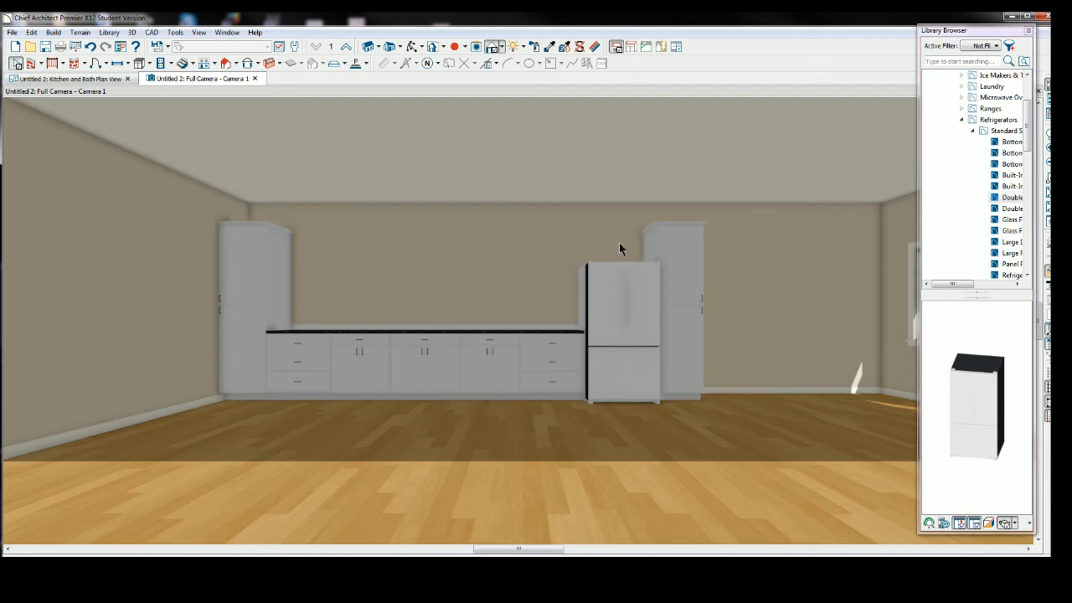
Try to add a full height cabinet above the refrigerator with the Full Height cabinet tool.
{"action": "left_click", "coordinate": [149, 64]}
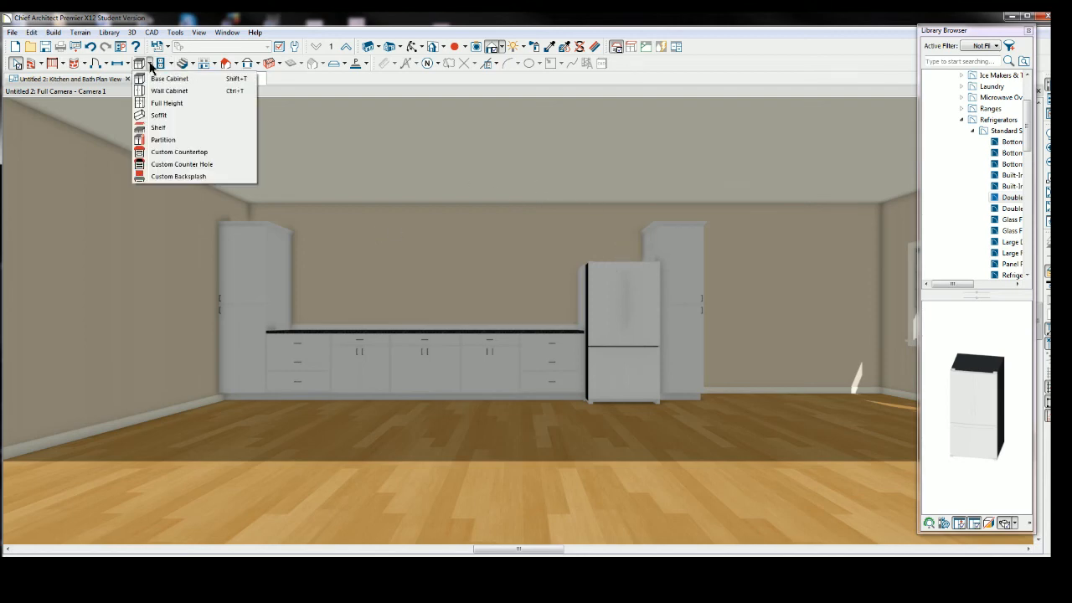
{"action": "left_click", "coordinate": [170, 91]}
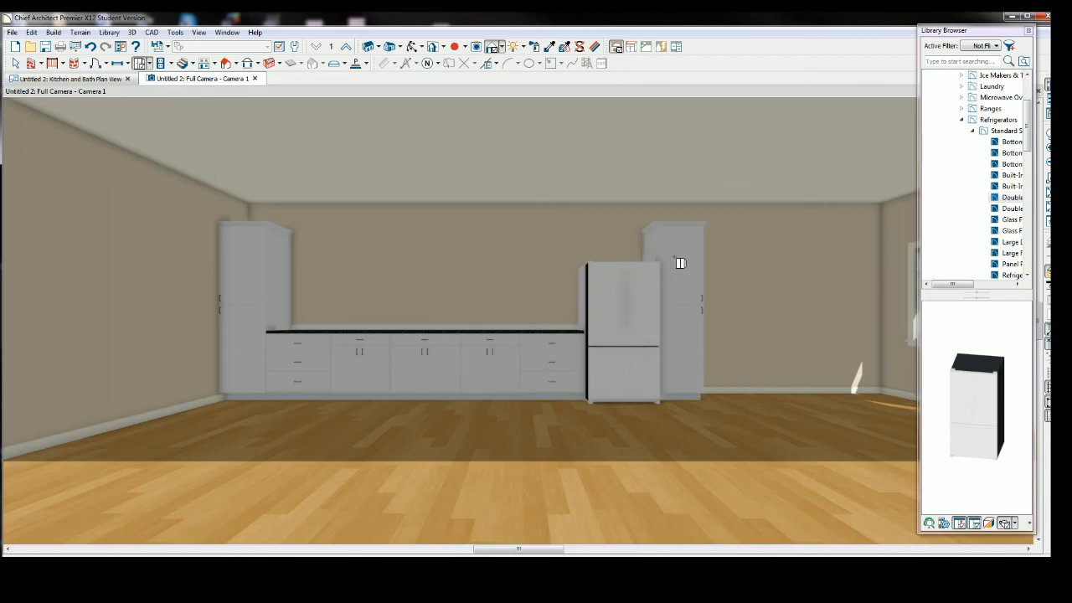
{"action": "left_click", "coordinate": [626, 247]}
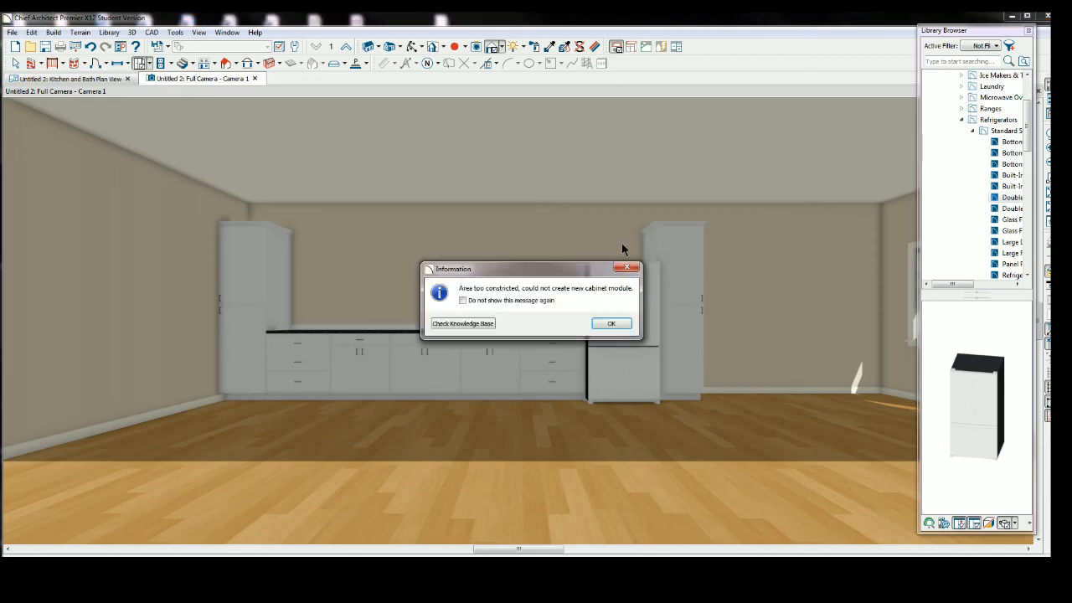
{"action": "left_click", "coordinate": [626, 267]}
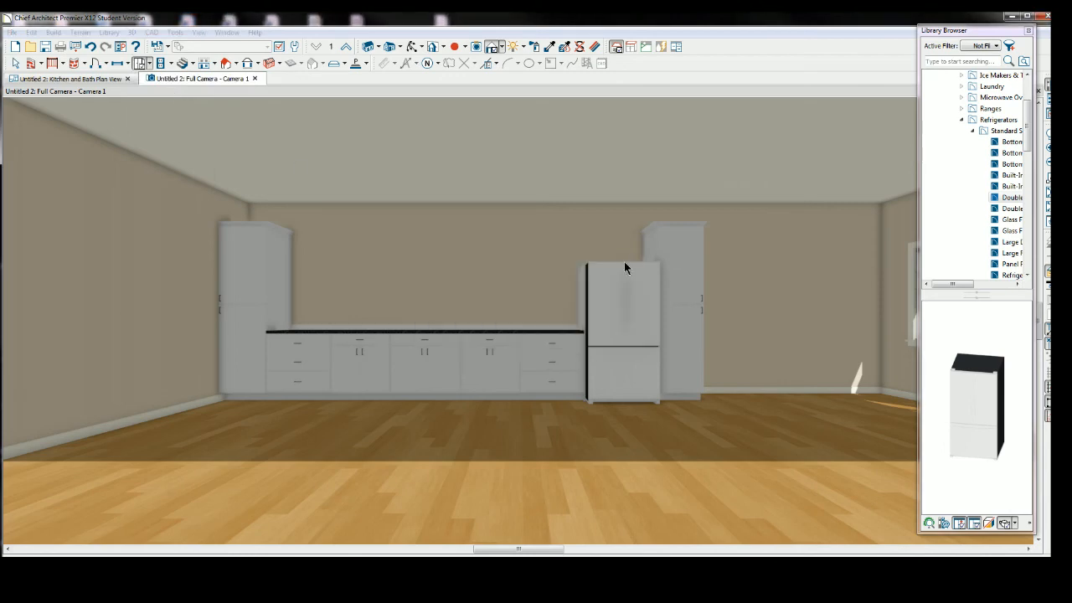
Place a cabinet above the refrigerator in plan view with the Full Height cabinet tool.
{"action": "left_click", "coordinate": [90, 80]}
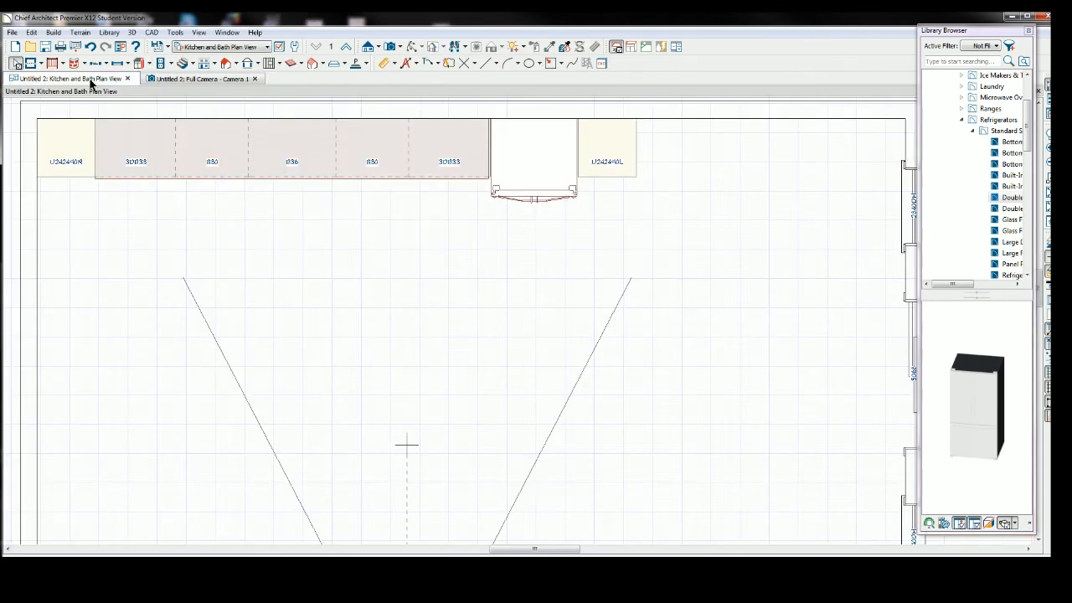
{"action": "left_click", "coordinate": [149, 67]}
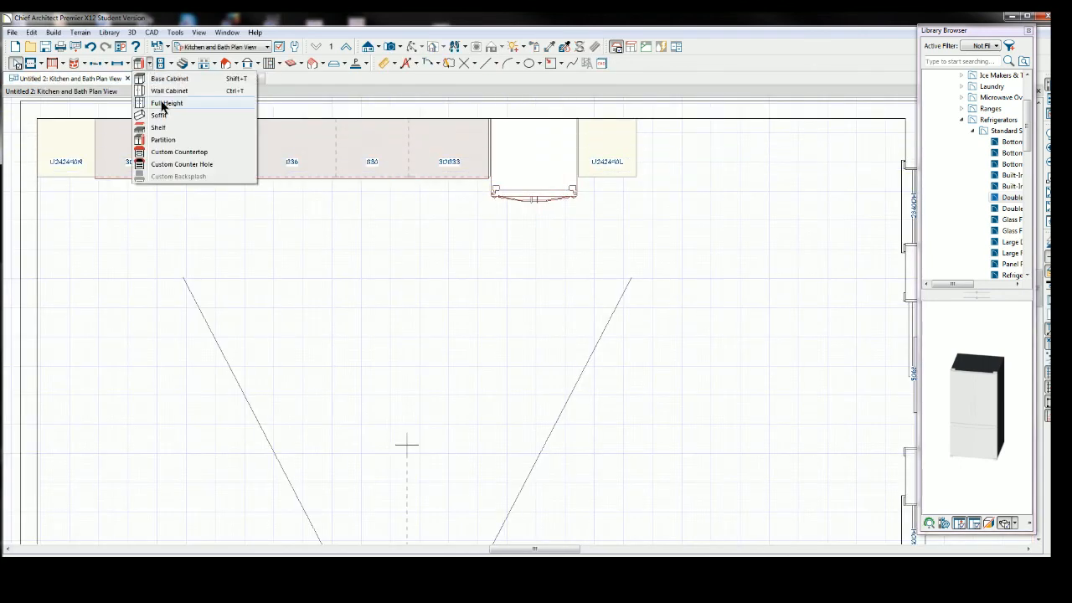
{"action": "left_click", "coordinate": [163, 92]}
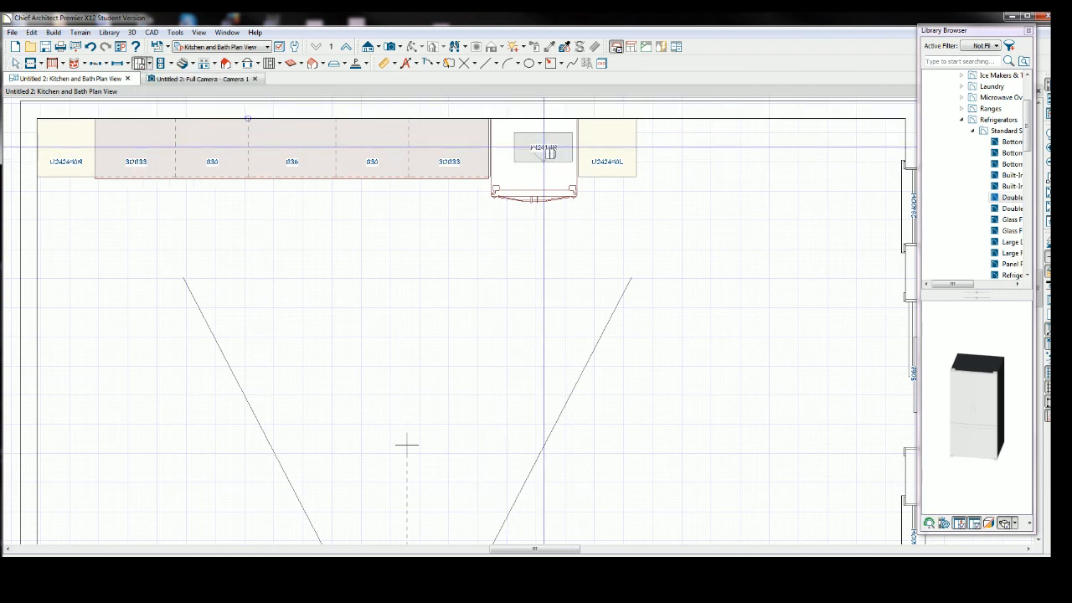
{"action": "left_click", "coordinate": [559, 141]}
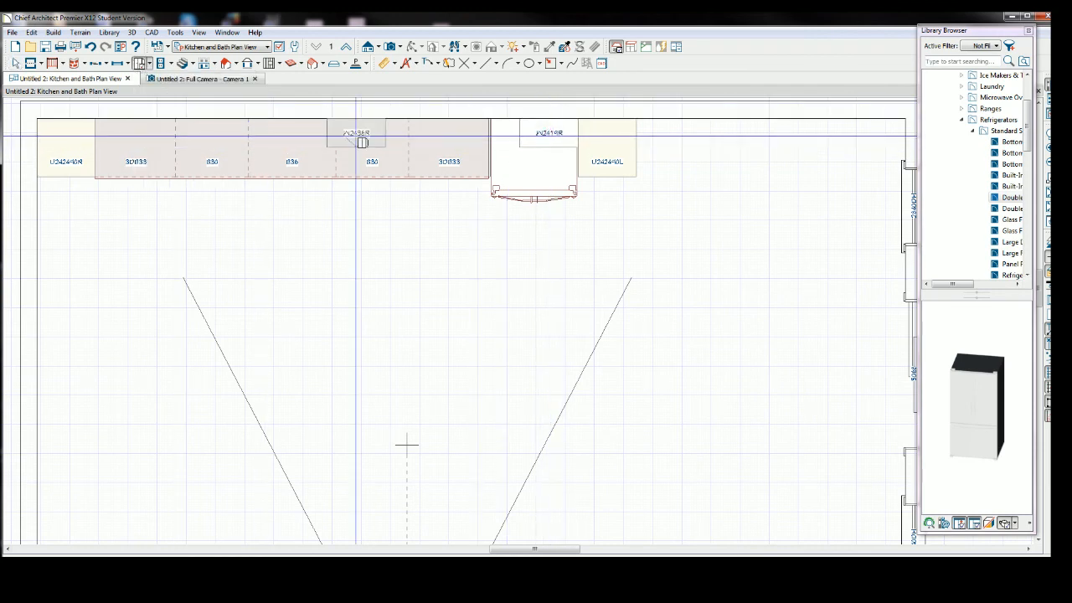
{"action": "left_click", "coordinate": [15, 63]}
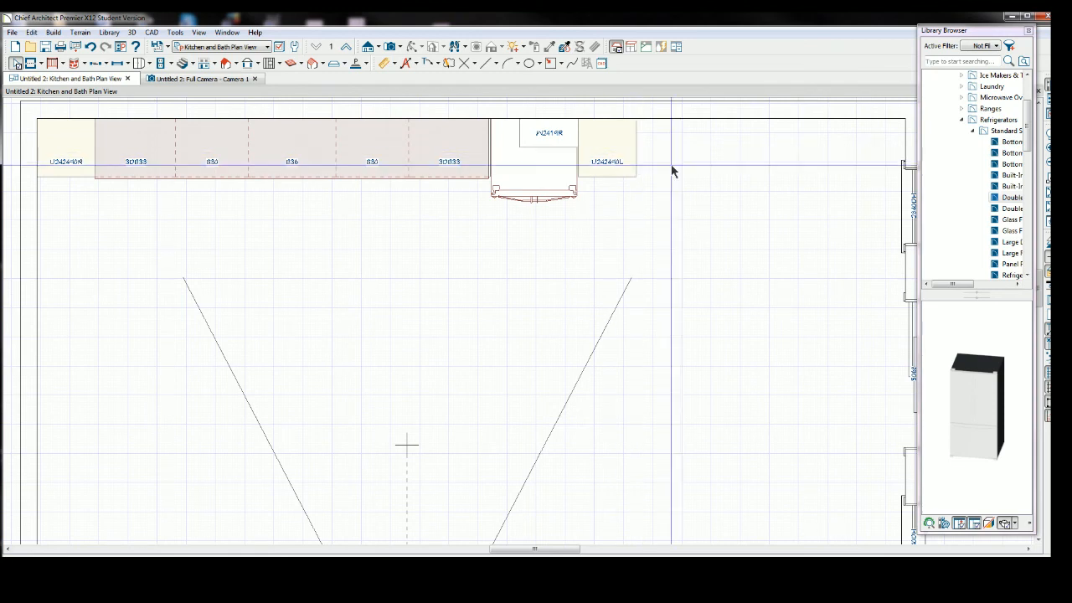
Stretch the cabinet above the refrigerator to the refrigerator's full width and depth, then check it in the 3D camera view.
{"action": "left_click", "coordinate": [537, 135]}
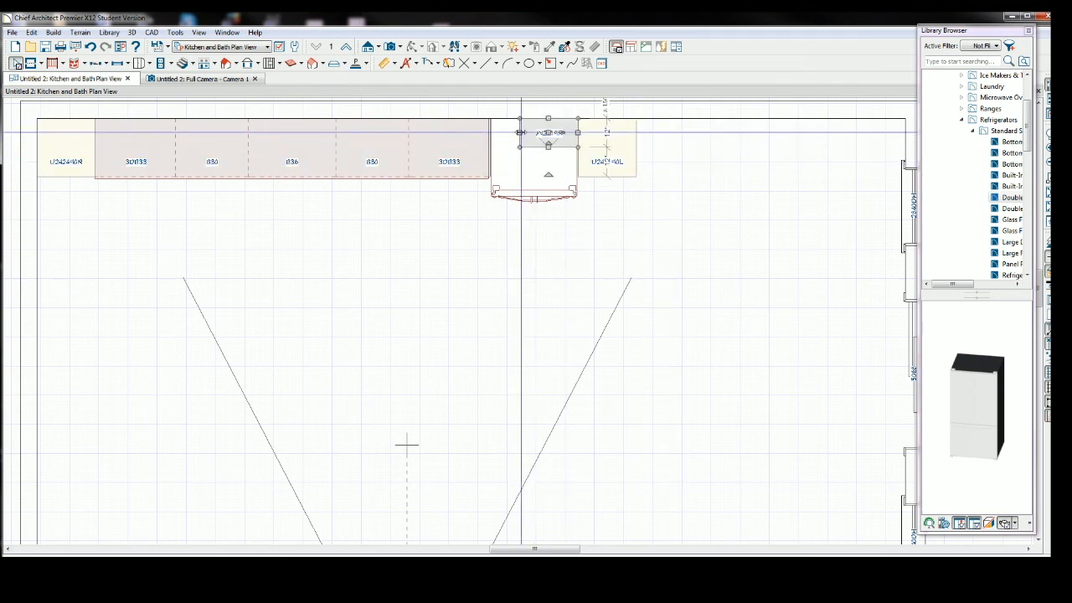
{"action": "left_click_drag", "start_coordinate": [519, 133], "coordinate": [534, 175]}
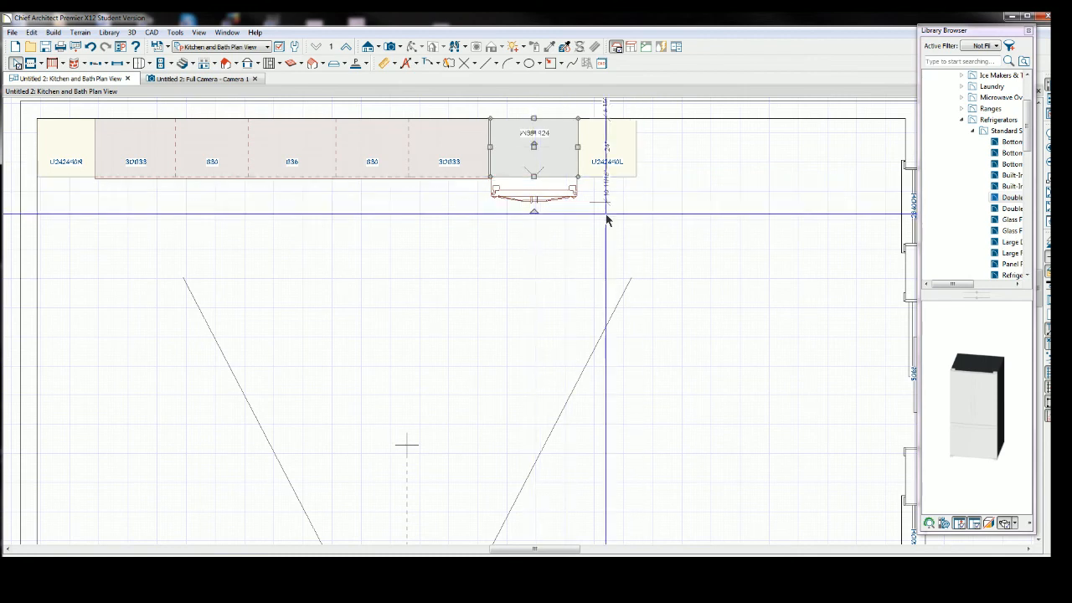
{"action": "left_click_drag", "start_coordinate": [491, 147], "coordinate": [534, 191]}
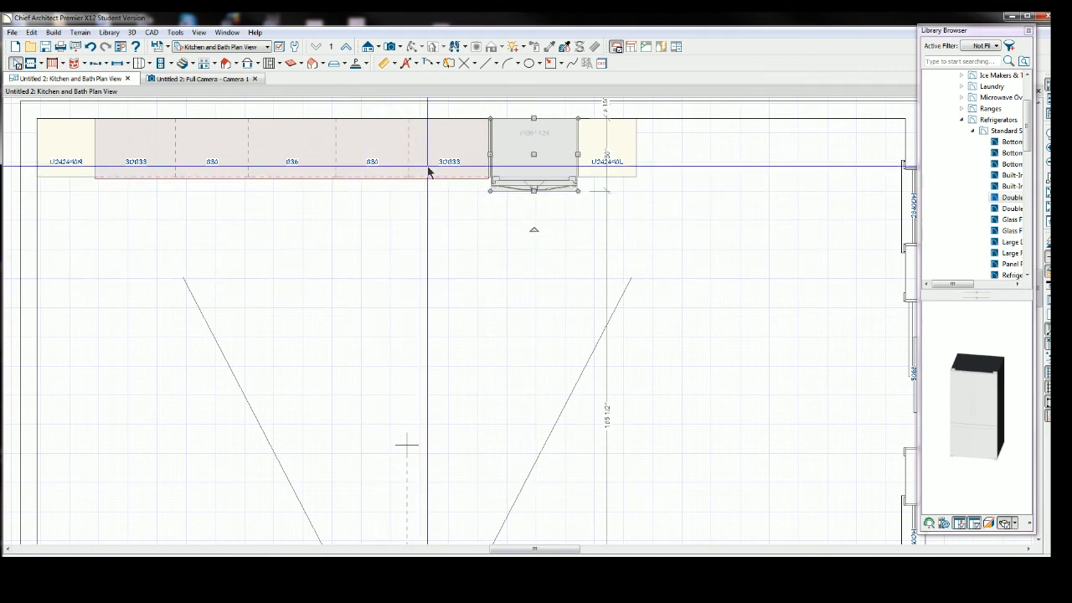
{"action": "left_click", "coordinate": [395, 253]}
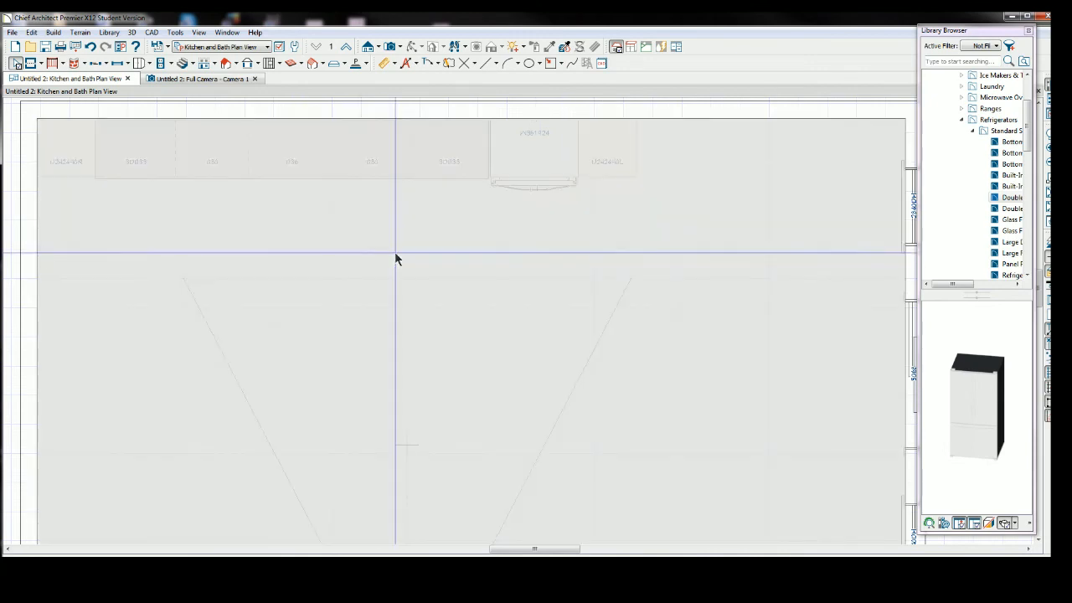
{"action": "left_click", "coordinate": [213, 77]}
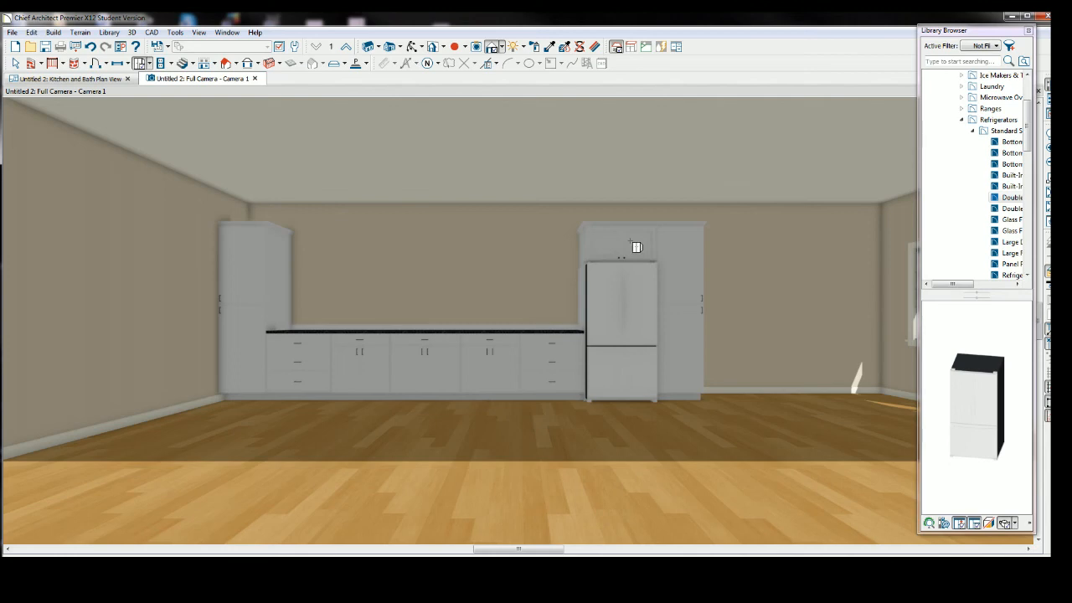
{"action": "left_click", "coordinate": [557, 261]}
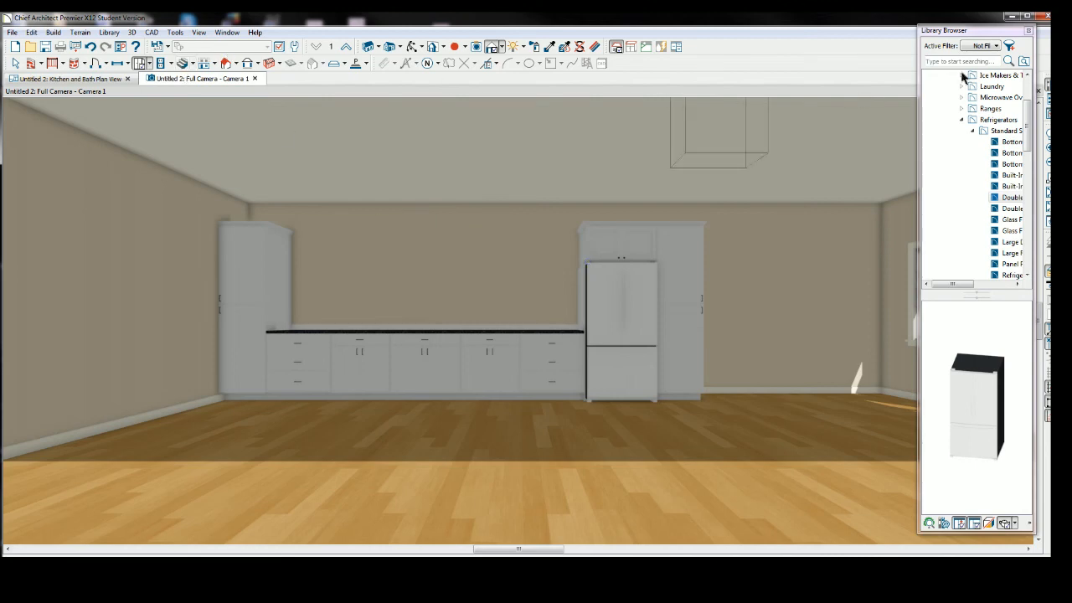
Open the Cooktops & Rangetops Large folder in the library and widen the library browser.
{"action": "scroll", "coordinate": [1030, 126], "scroll_direction": "up", "scroll_amount": 3}
{"action": "left_click", "coordinate": [1008, 110]}
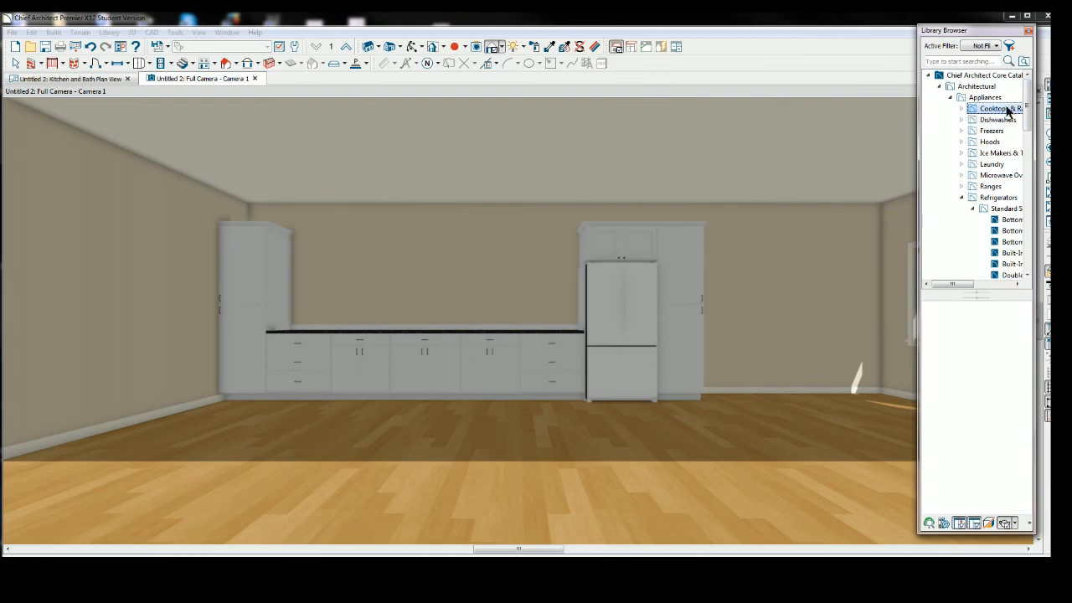
{"action": "double_click", "coordinate": [1008, 109]}
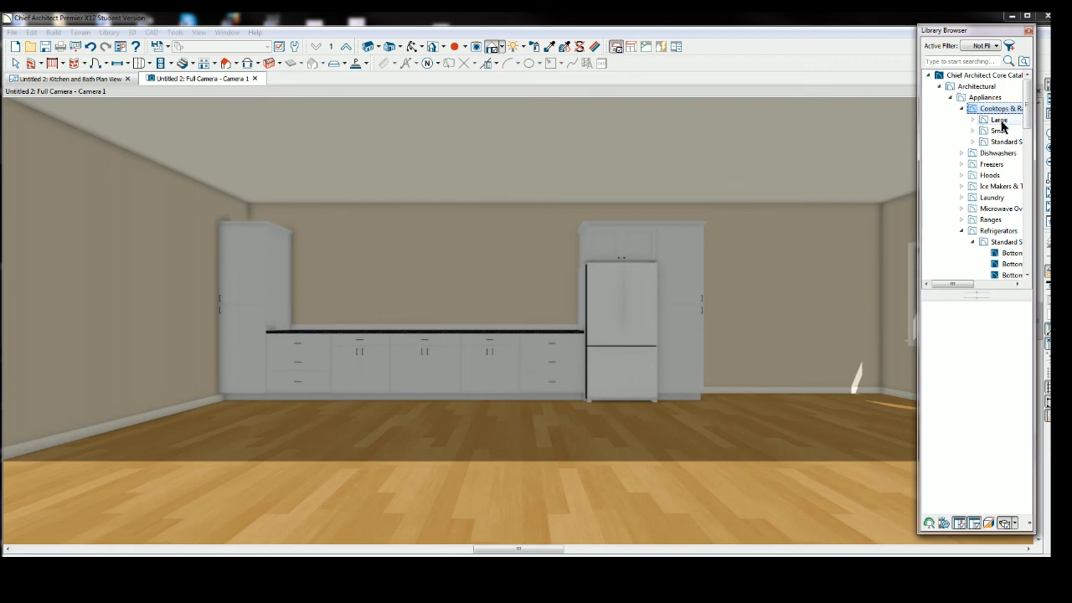
{"action": "left_click", "coordinate": [1000, 121]}
{"action": "double_click", "coordinate": [1000, 122]}
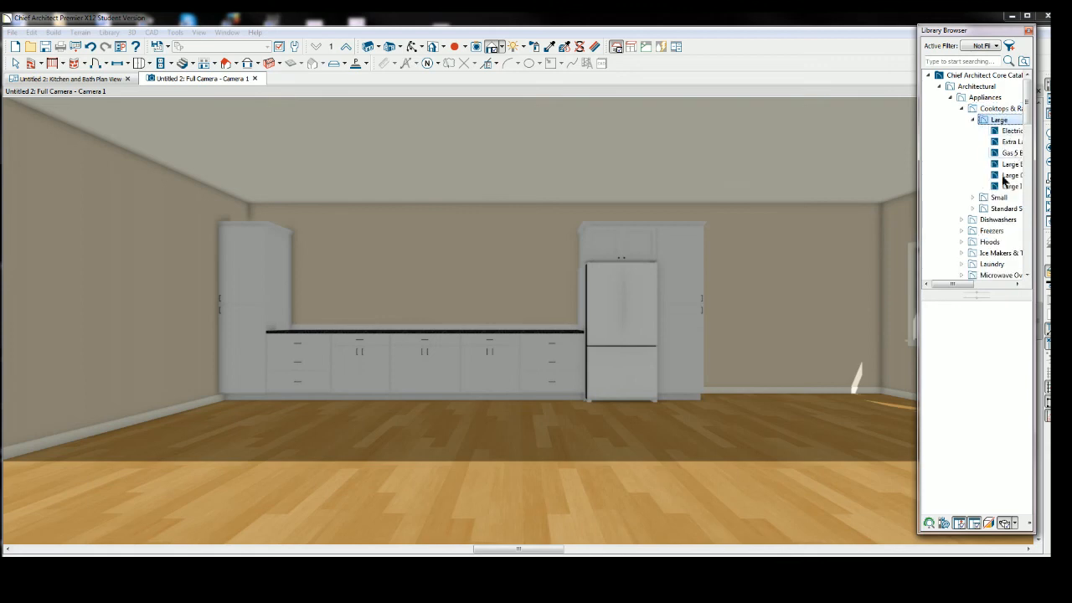
{"action": "left_click_drag", "start_coordinate": [918, 164], "coordinate": [810, 164]}
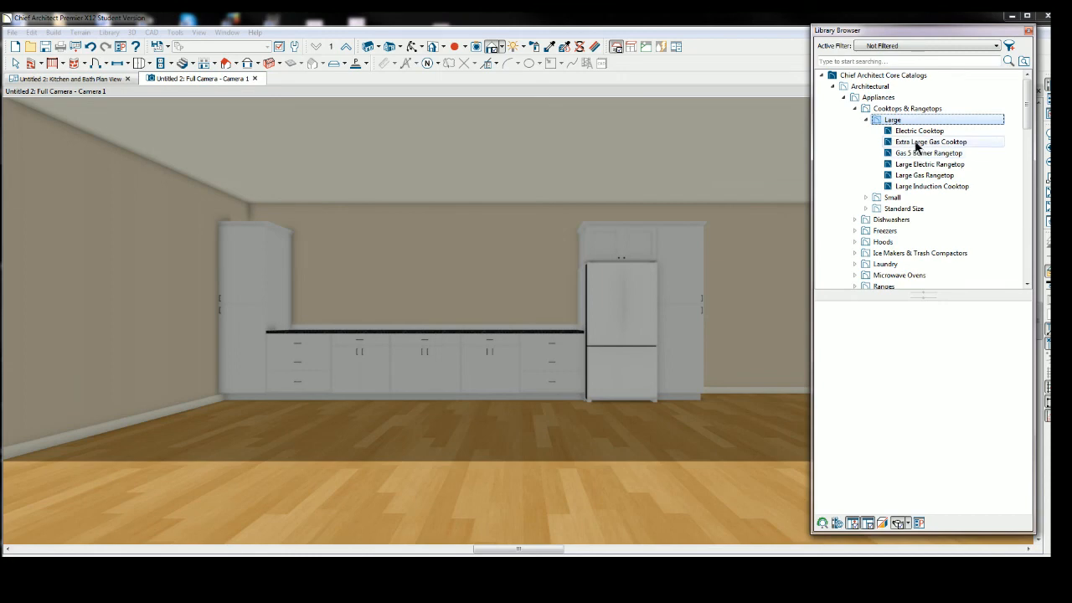
Try placing the Extra Large Gas Cooktop on the B36 base cabinet, then delete and undo it.
{"action": "left_click", "coordinate": [917, 142]}
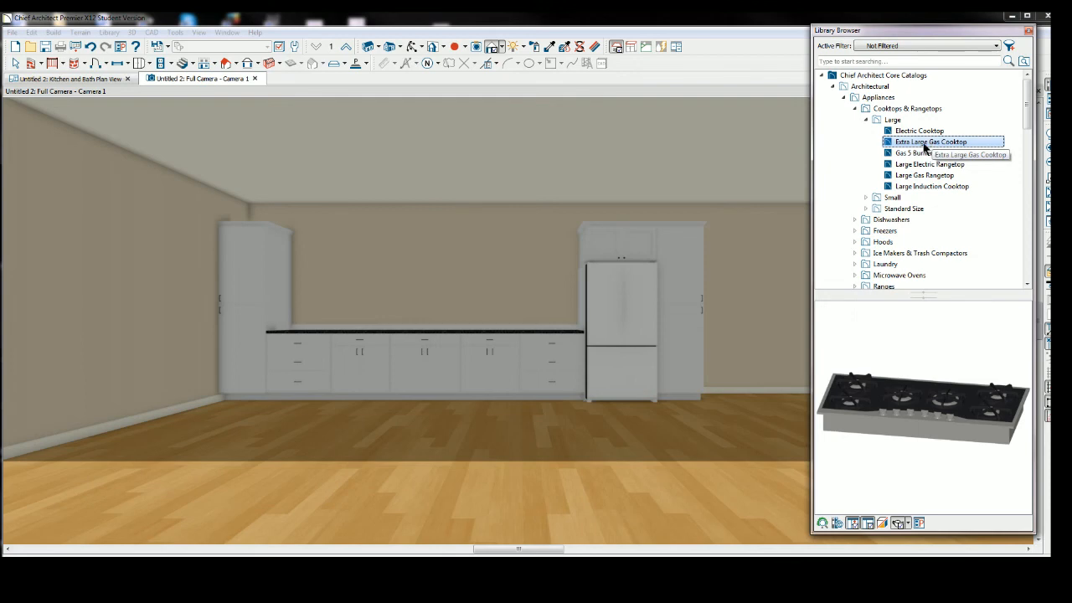
{"action": "left_click", "coordinate": [428, 334]}
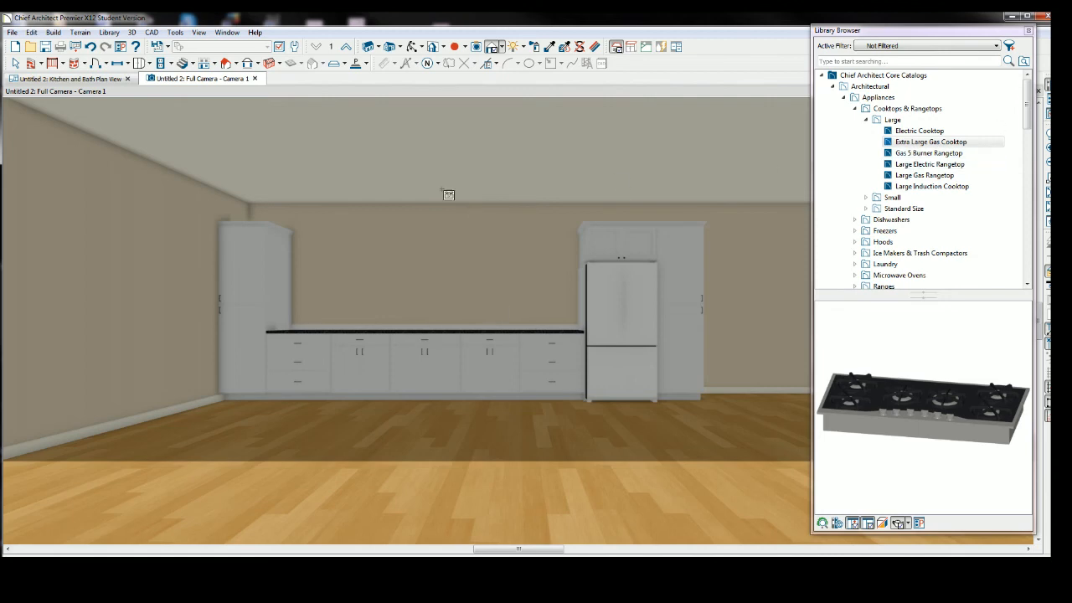
{"action": "left_click", "coordinate": [84, 81]}
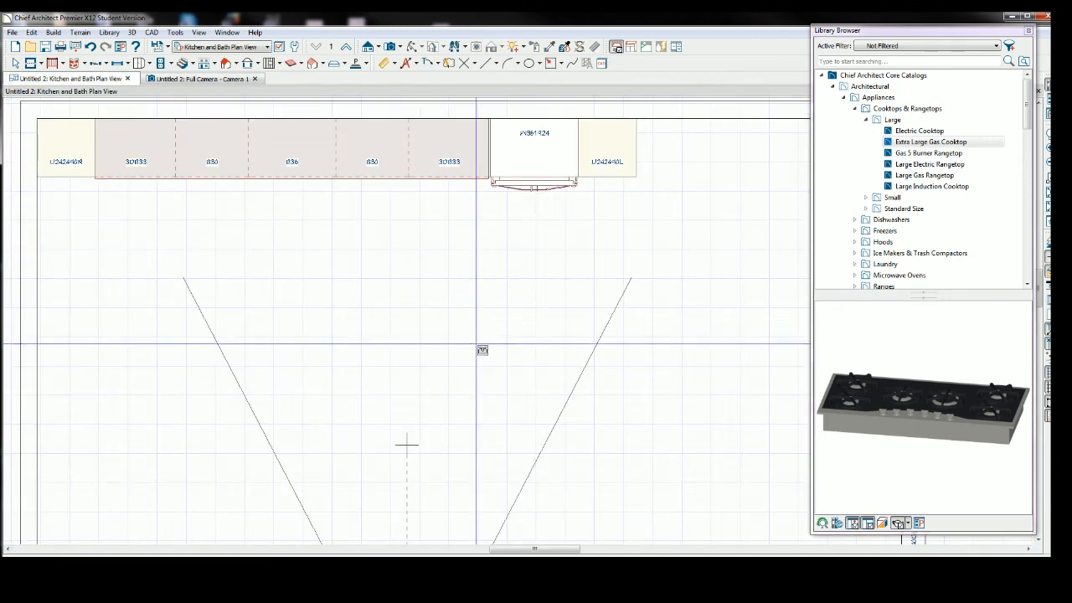
{"action": "left_click", "coordinate": [298, 154]}
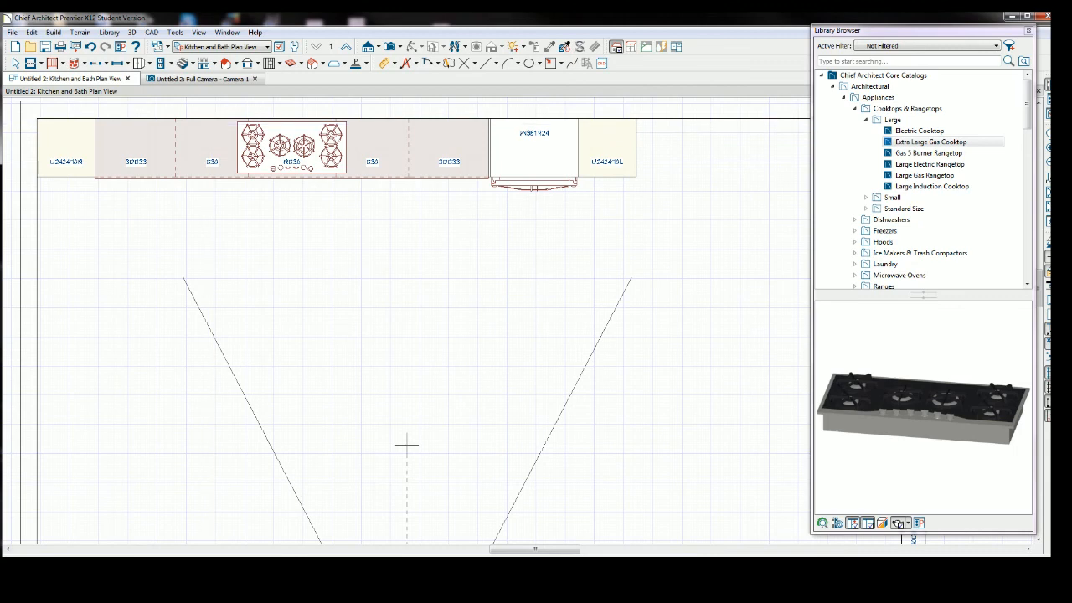
{"action": "left_click", "coordinate": [15, 63]}
{"action": "left_click", "coordinate": [285, 140]}
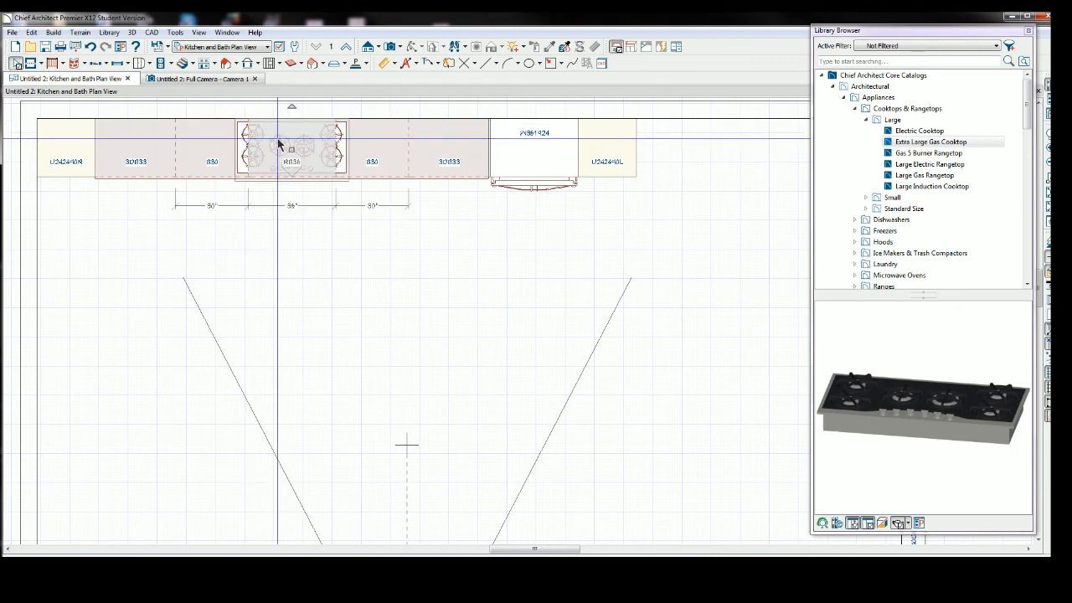
{"action": "key", "text": "Delete"}
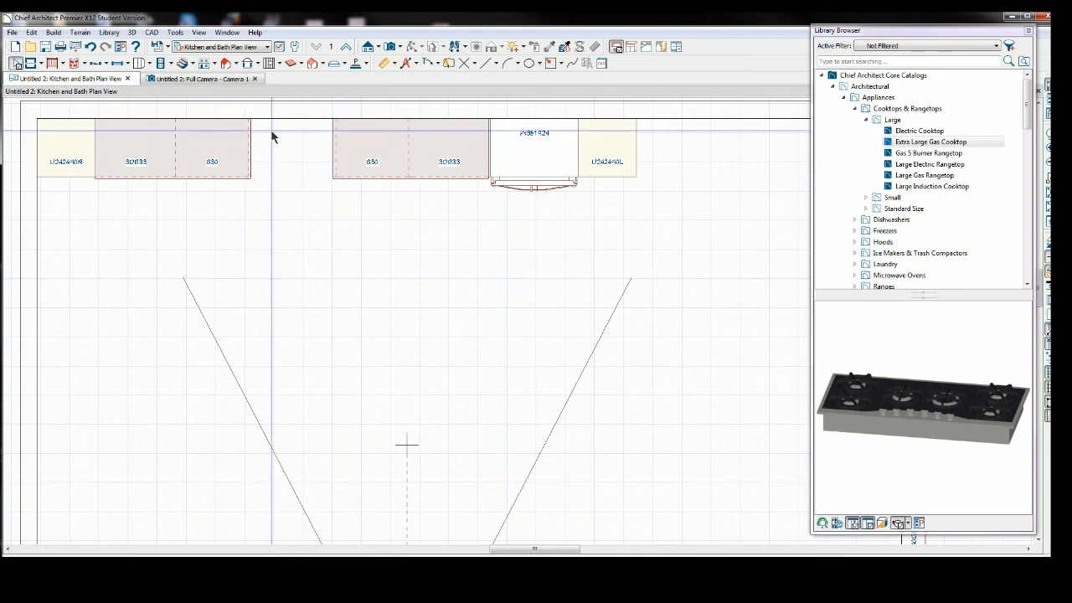
{"action": "key", "text": "ctrl+z"}
{"action": "key", "text": "ctrl+z"}
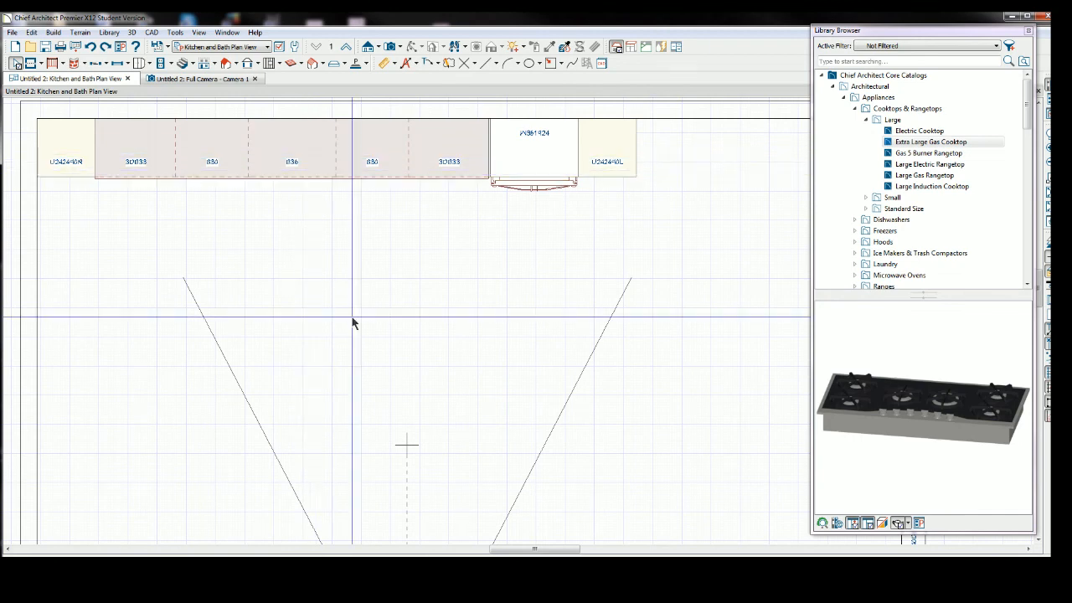
Preview the large cooktops and try placing the Large Gas Rangetop on the B36 cabinet before deleting it.
{"action": "left_click", "coordinate": [915, 144]}
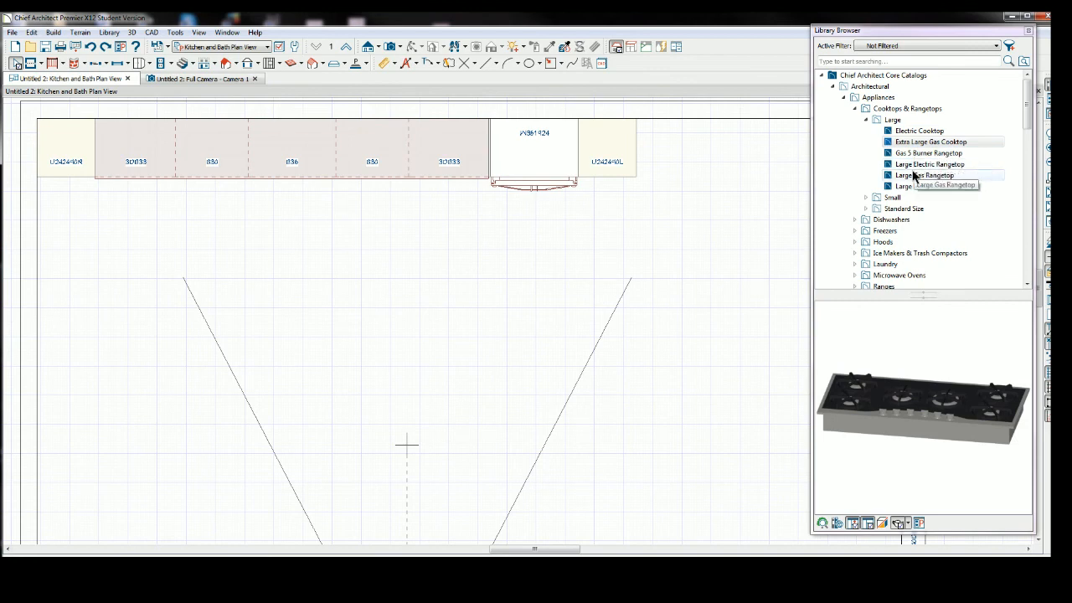
{"action": "left_click", "coordinate": [912, 132]}
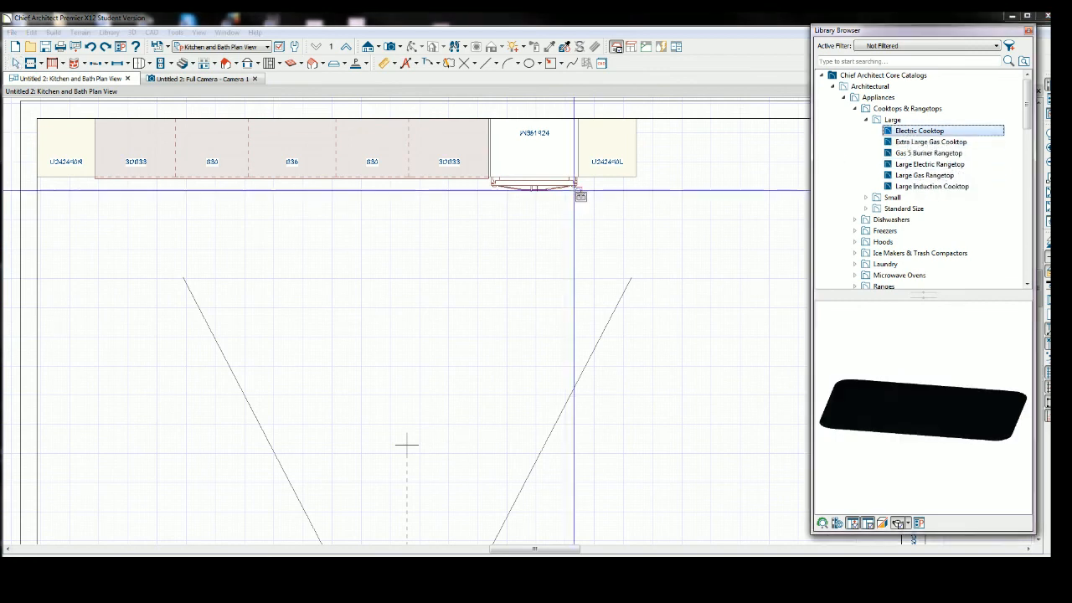
{"action": "left_click", "coordinate": [952, 143]}
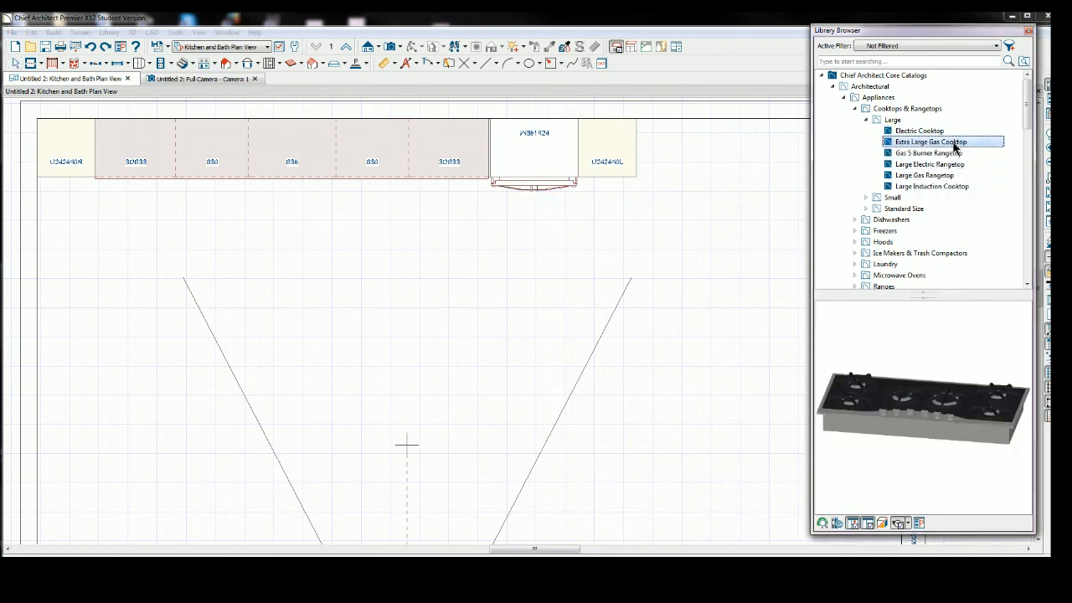
{"action": "left_click", "coordinate": [940, 154]}
{"action": "left_click", "coordinate": [938, 165]}
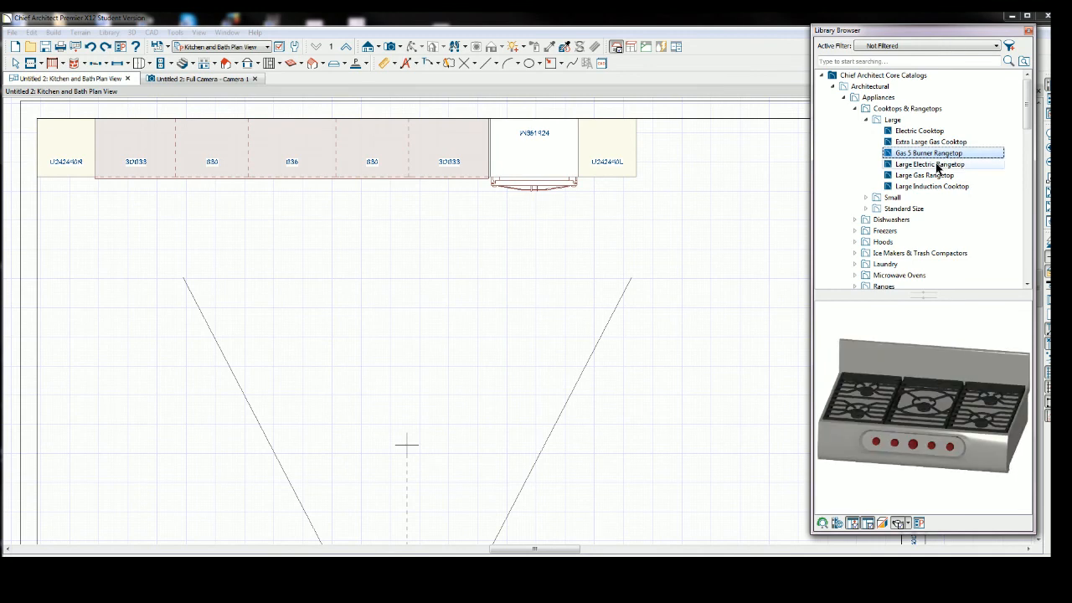
{"action": "left_click", "coordinate": [936, 177]}
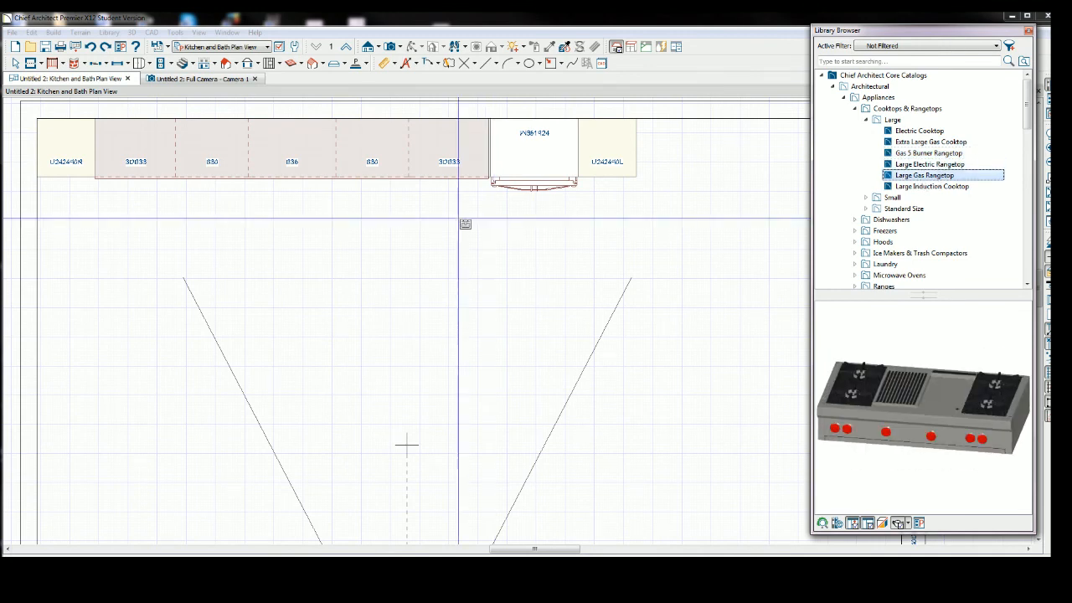
{"action": "left_click", "coordinate": [293, 149]}
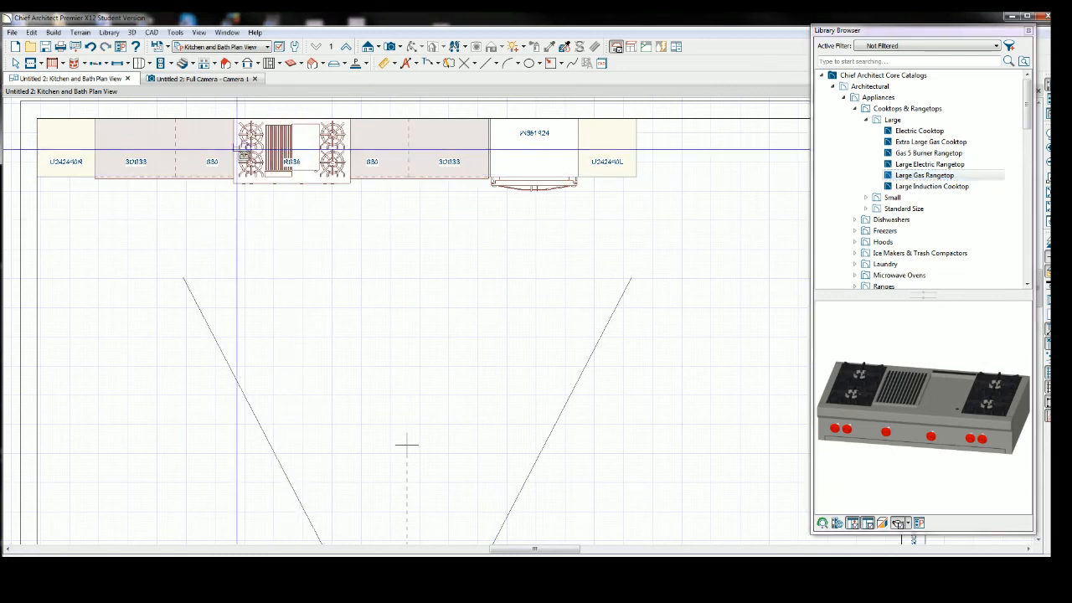
{"action": "left_click", "coordinate": [15, 63]}
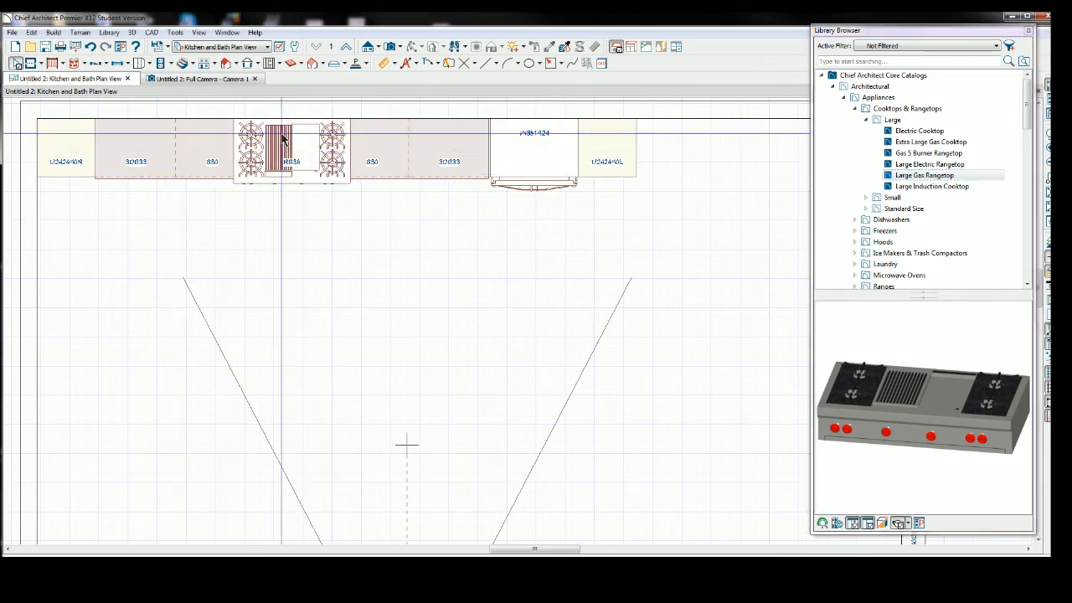
{"action": "left_click", "coordinate": [247, 151]}
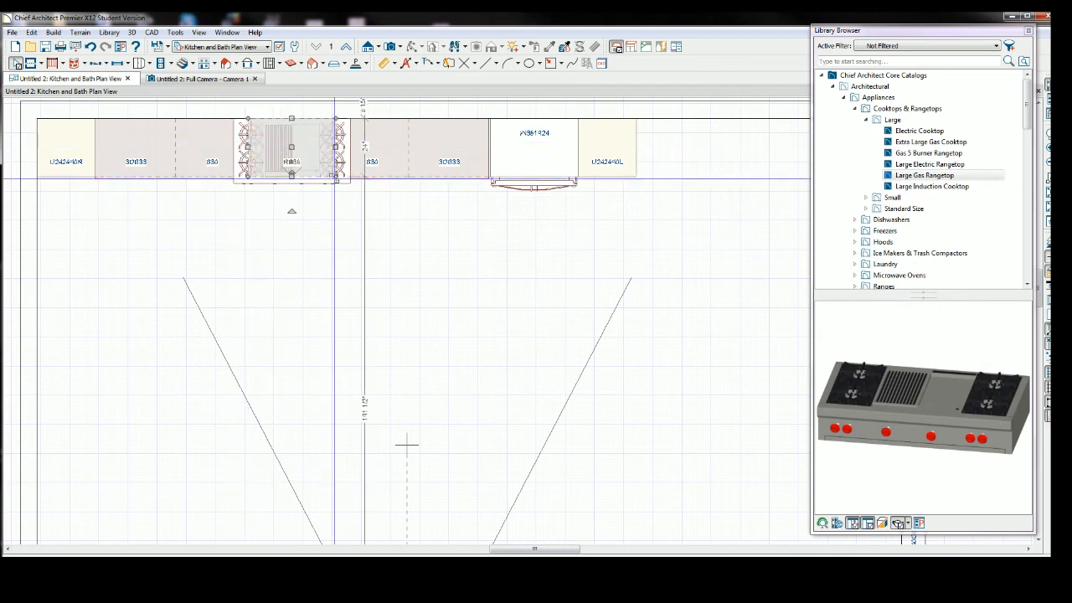
{"action": "left_click", "coordinate": [899, 198]}
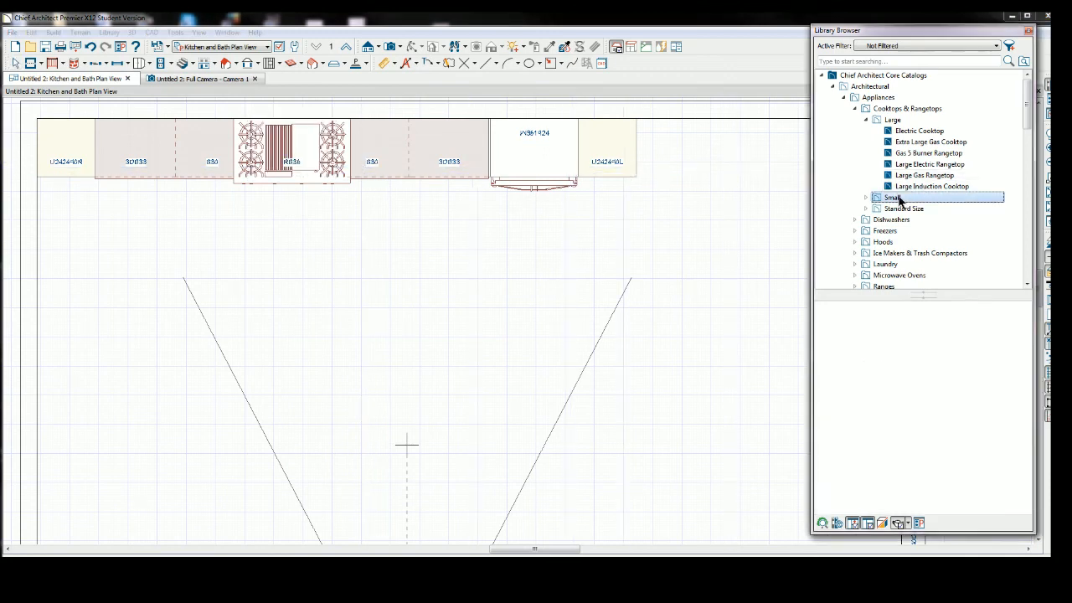
{"action": "left_click", "coordinate": [255, 162]}
{"action": "key", "text": "Delete"}
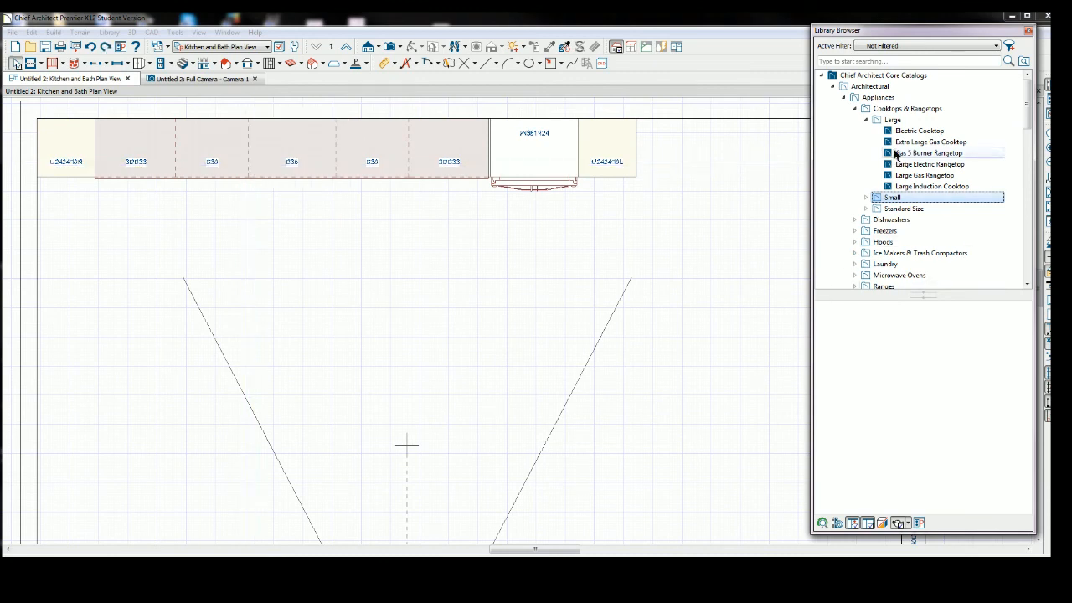
Place the Gas Rangetop from the Standard Size cooktops folder on the B36 base cabinet.
{"action": "double_click", "coordinate": [908, 198]}
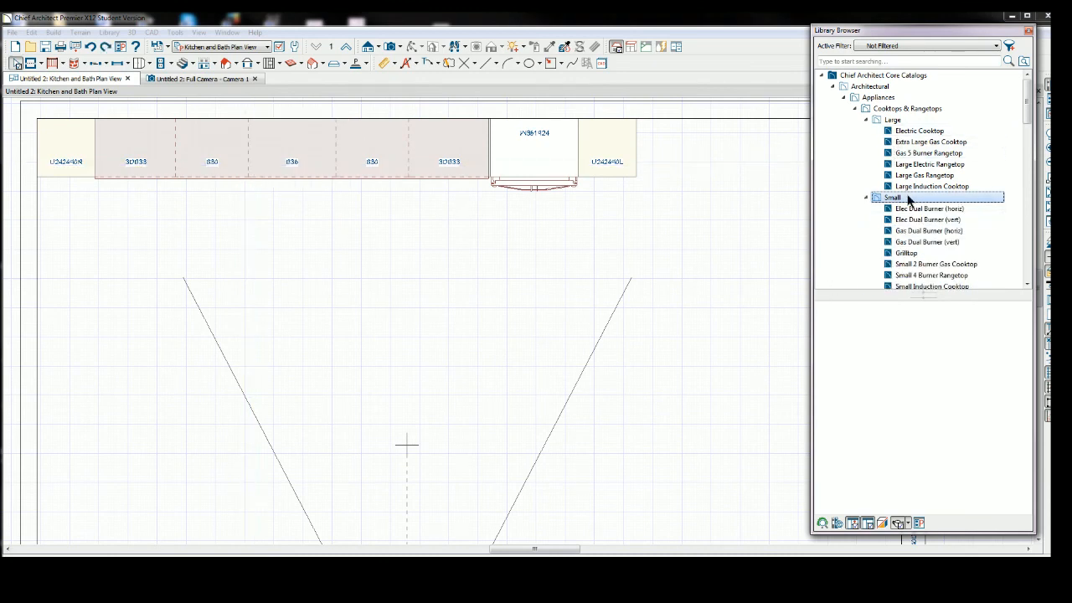
{"action": "scroll", "coordinate": [908, 201], "scroll_direction": "down", "scroll_amount": 3}
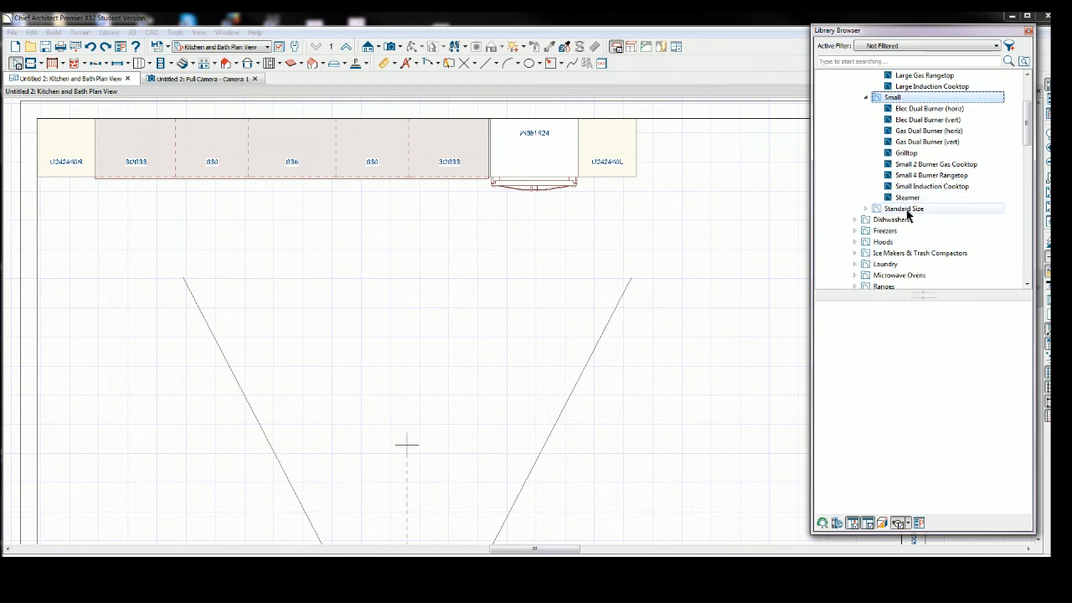
{"action": "double_click", "coordinate": [906, 209]}
{"action": "scroll", "coordinate": [908, 211], "scroll_direction": "down", "scroll_amount": 1}
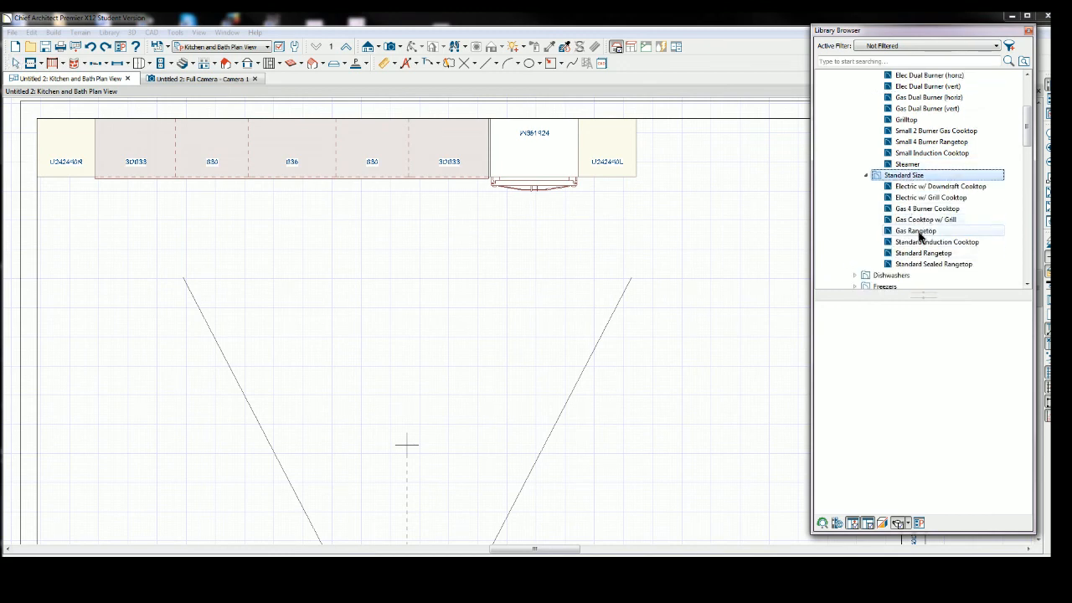
{"action": "left_click", "coordinate": [919, 233]}
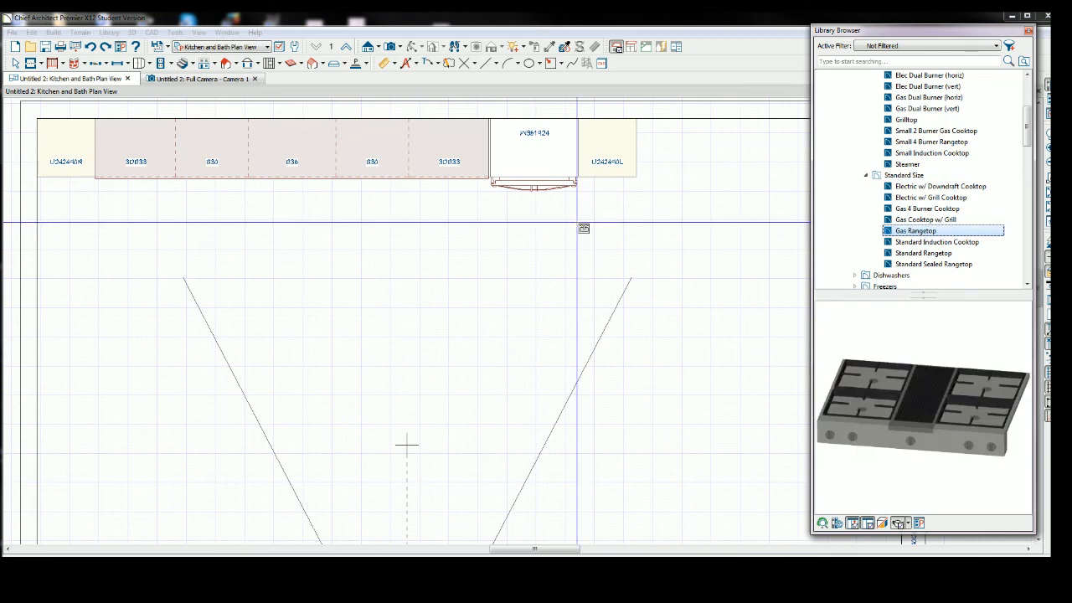
{"action": "left_click", "coordinate": [287, 157]}
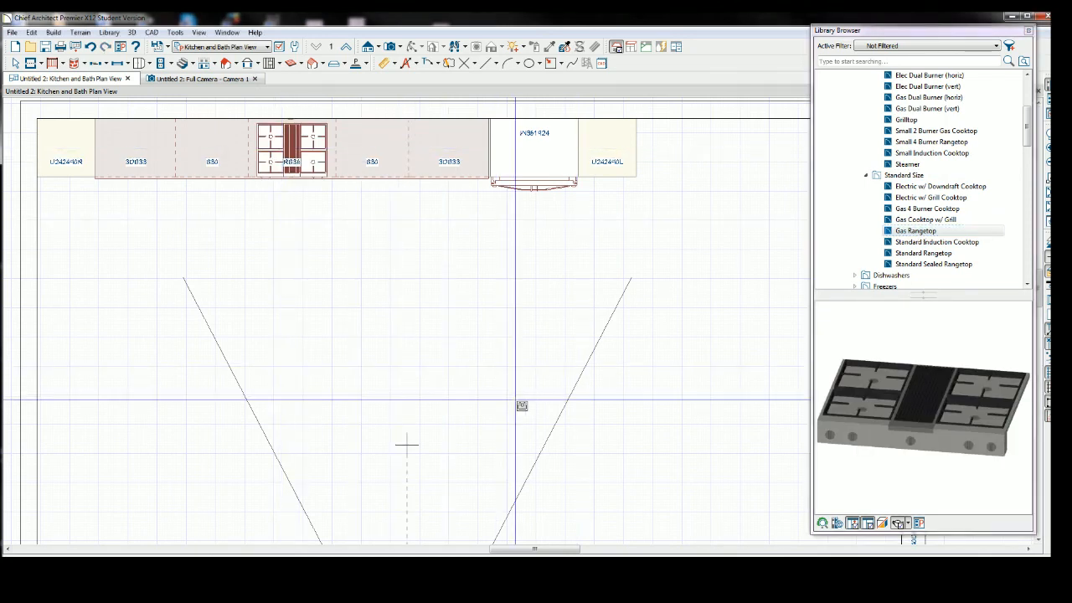
Search the library for hood and place the Flat Hood above the rangetop.
{"action": "left_click", "coordinate": [1028, 126]}
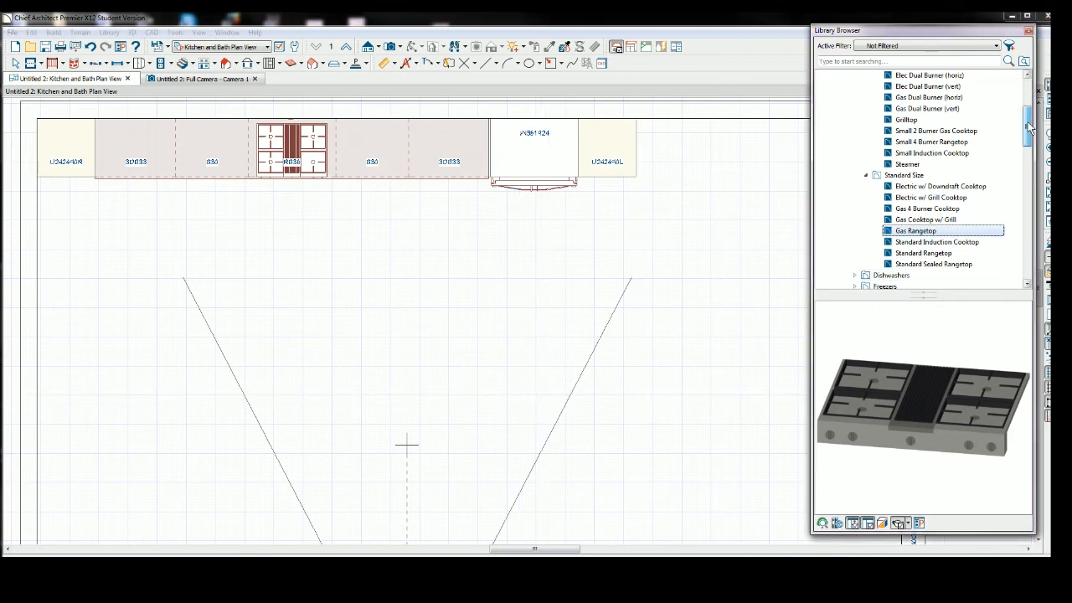
{"action": "left_click_drag", "start_coordinate": [1028, 126], "coordinate": [1028, 117]}
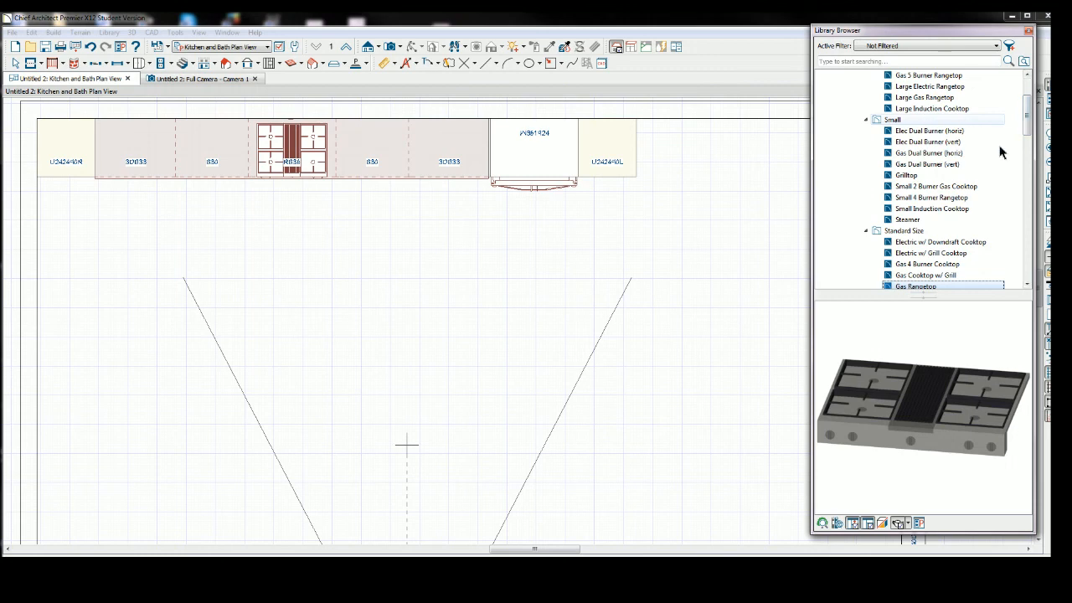
{"action": "left_click_drag", "start_coordinate": [1028, 130], "coordinate": [1028, 87]}
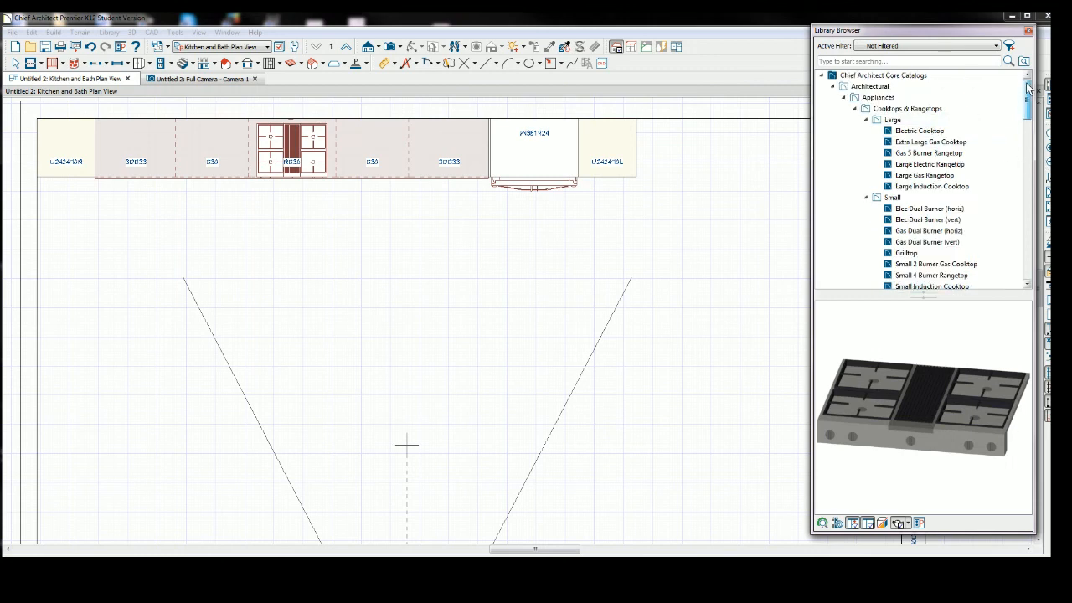
{"action": "left_click", "coordinate": [863, 62]}
{"action": "type", "text": "ho"}
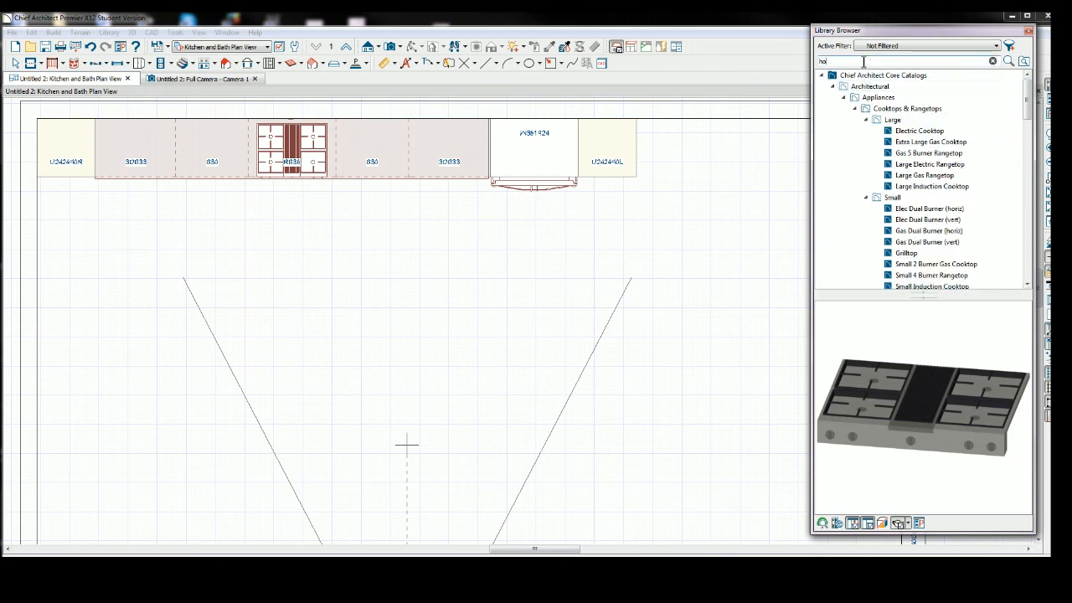
{"action": "type", "text": "od"}
{"action": "key", "text": "Return"}
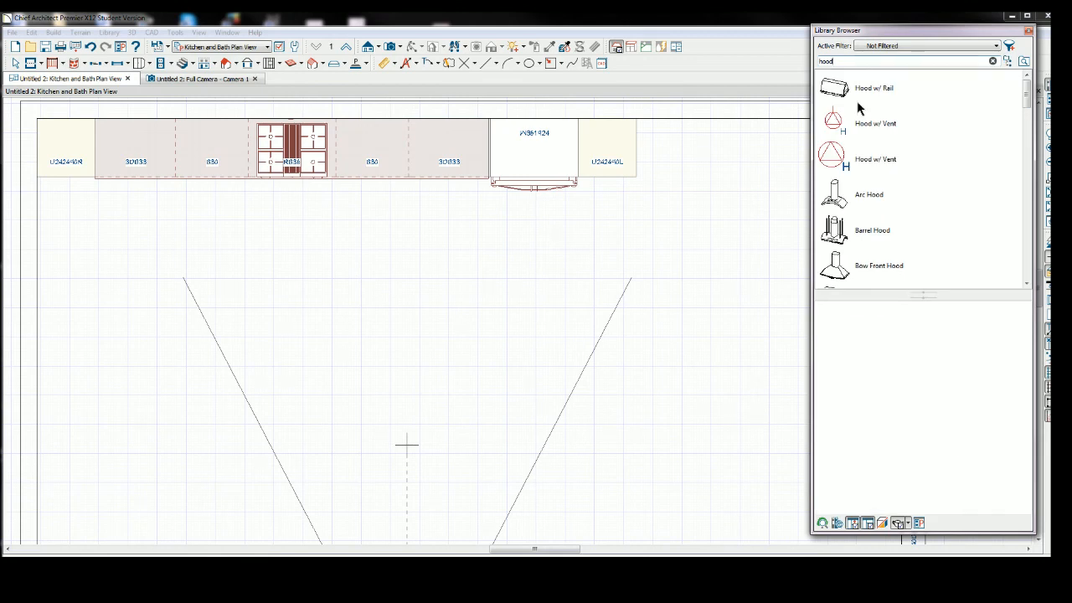
{"action": "left_click_drag", "start_coordinate": [1026, 99], "coordinate": [1025, 148]}
{"action": "left_click", "coordinate": [874, 236]}
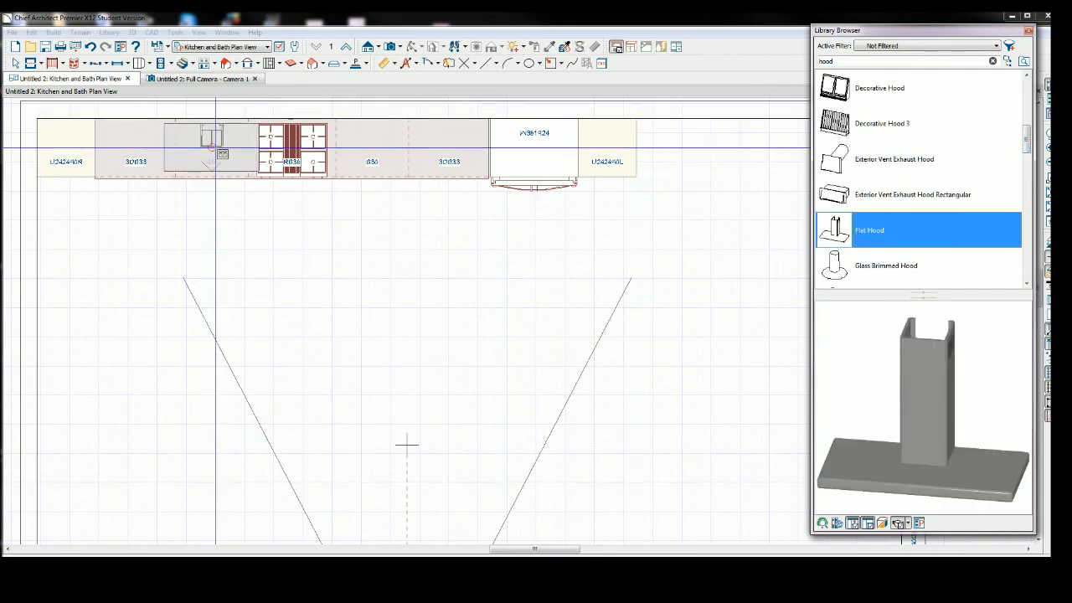
{"action": "left_click", "coordinate": [291, 150]}
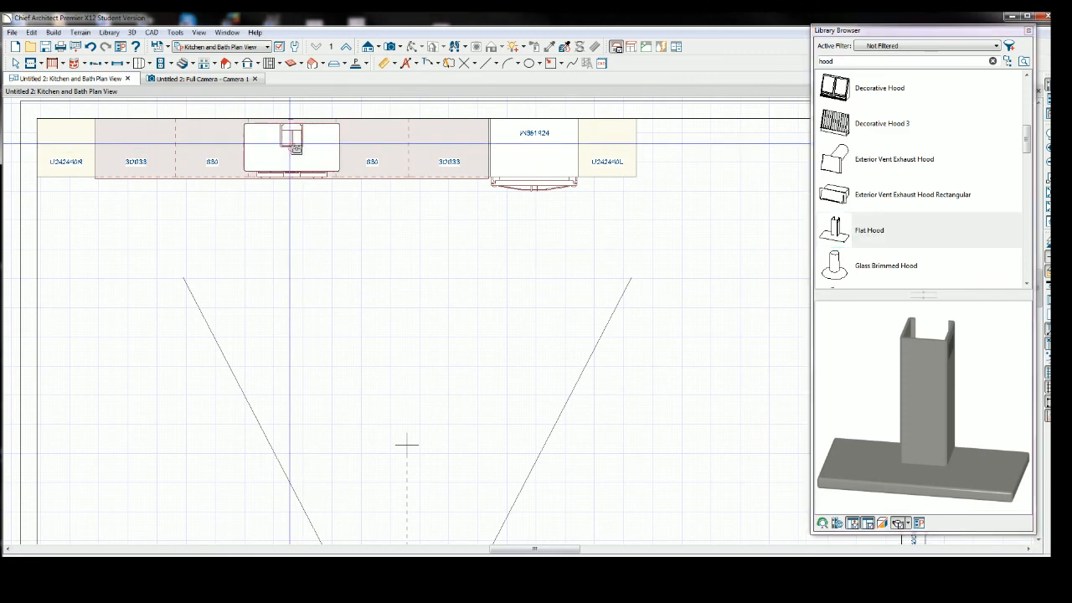
Resize and reposition the hood to 36 inches wide, centered above the rangetop.
{"action": "left_click", "coordinate": [16, 64]}
{"action": "left_click", "coordinate": [290, 157]}
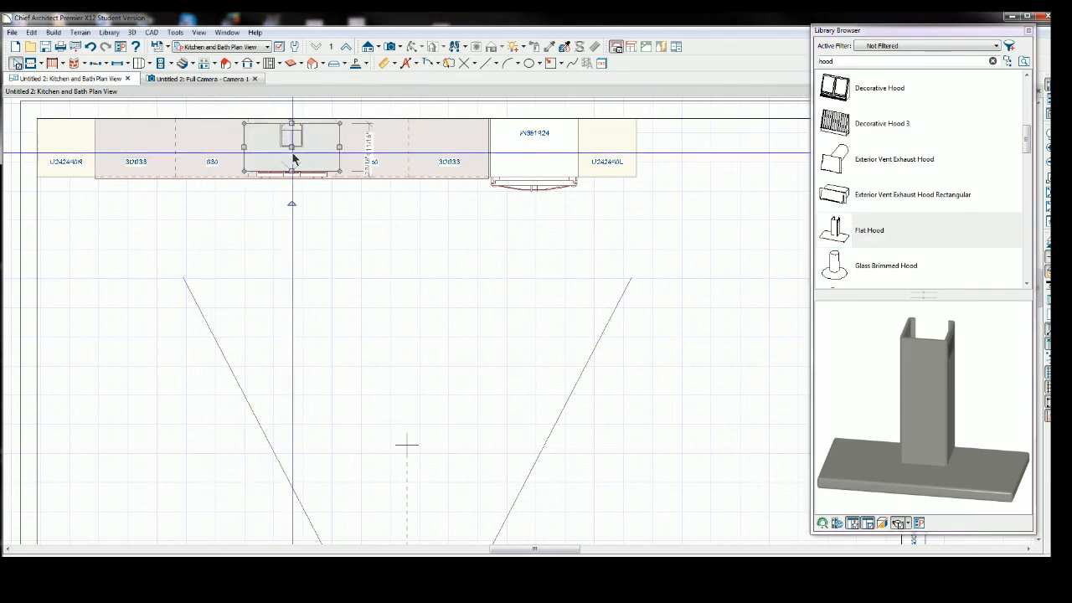
{"action": "left_click_drag", "start_coordinate": [291, 149], "coordinate": [336, 141]}
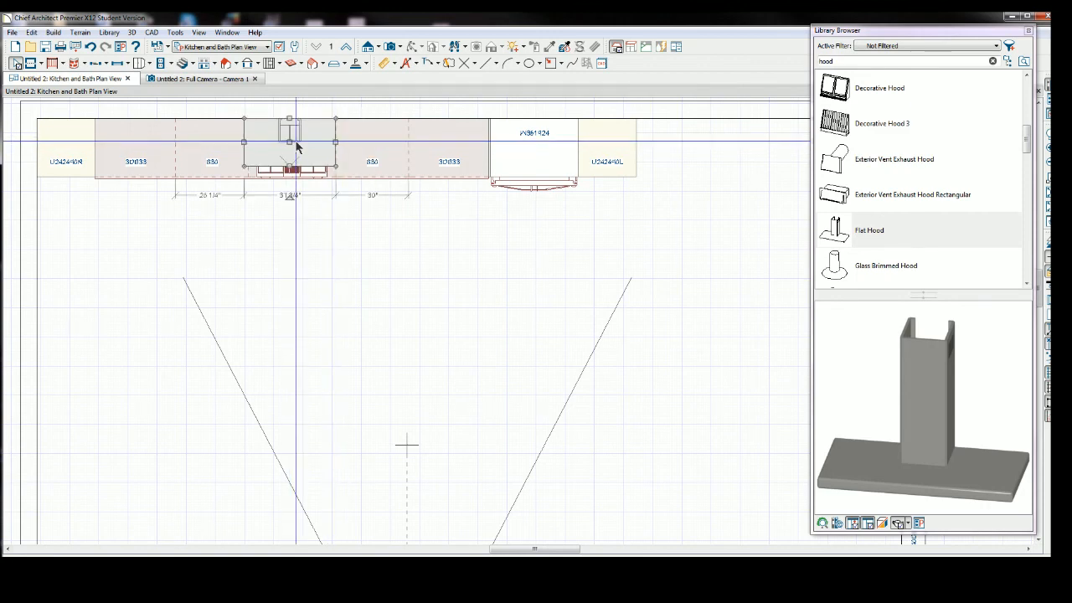
{"action": "left_click_drag", "start_coordinate": [244, 142], "coordinate": [249, 142]}
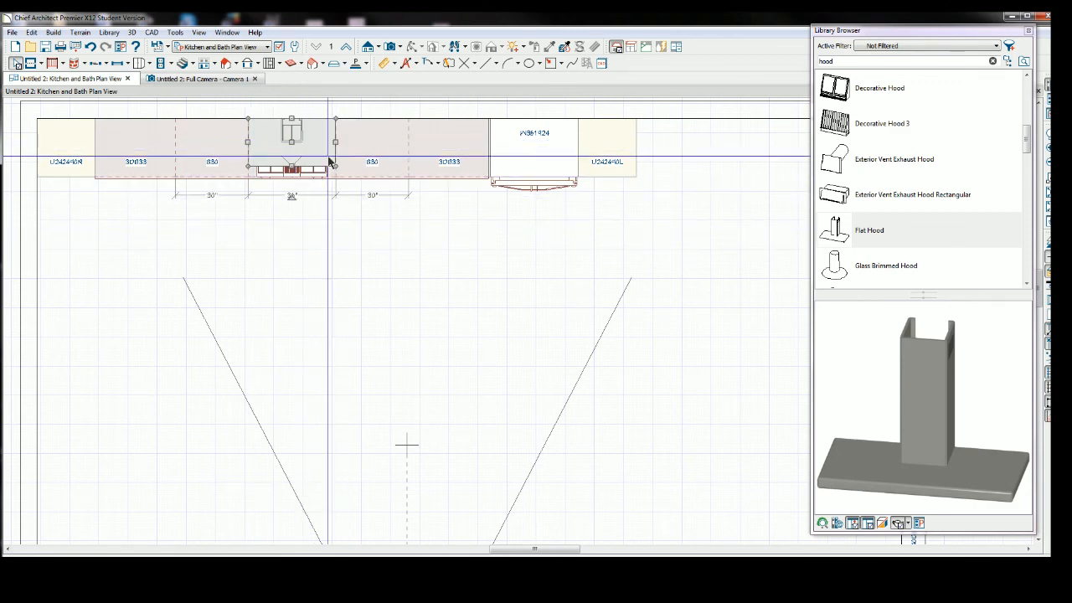
Switch to the 3D camera view and stretch the hood to about 25 inches tall.
{"action": "left_click", "coordinate": [203, 65]}
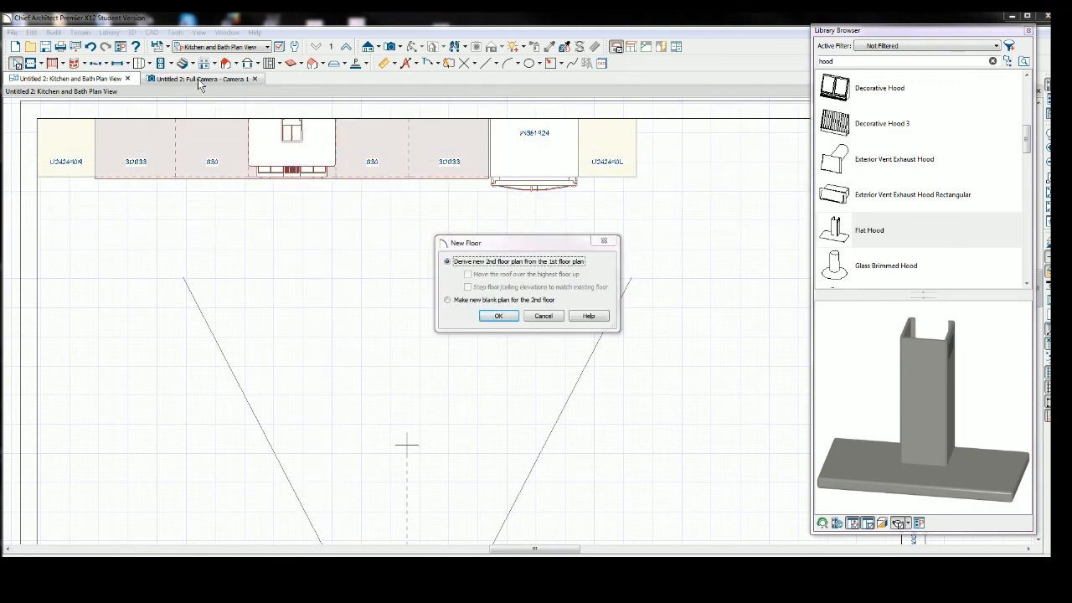
{"action": "left_click", "coordinate": [603, 241]}
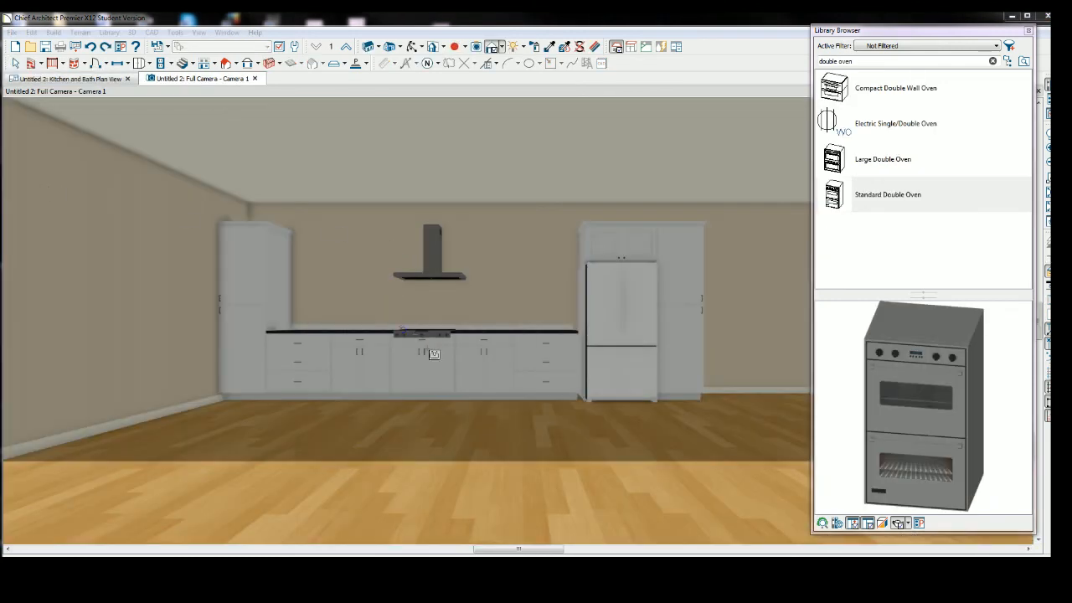
{"action": "left_click", "coordinate": [15, 65]}
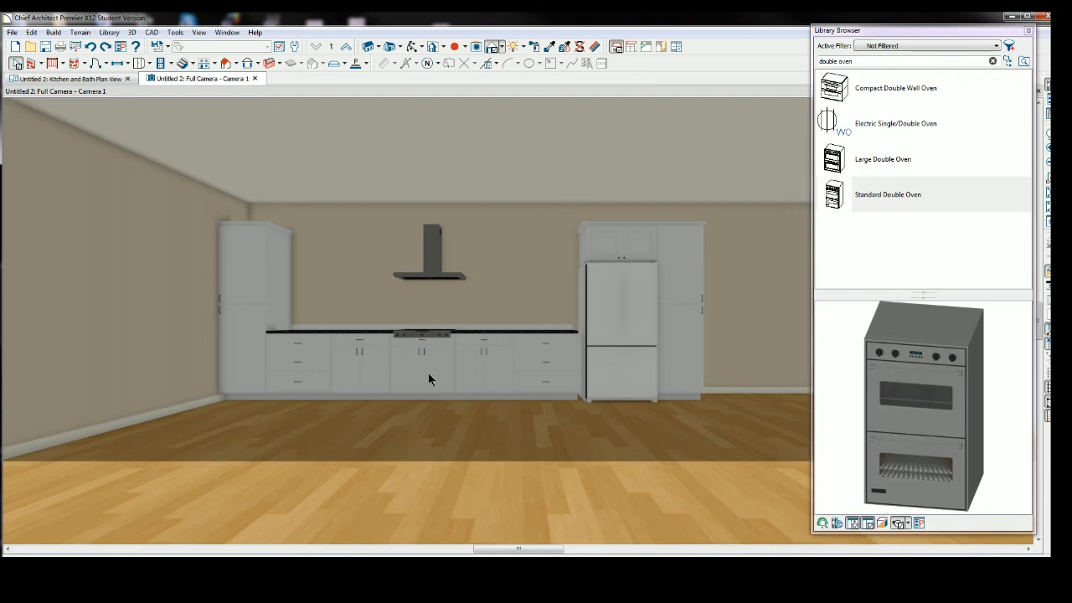
{"action": "left_click", "coordinate": [432, 271]}
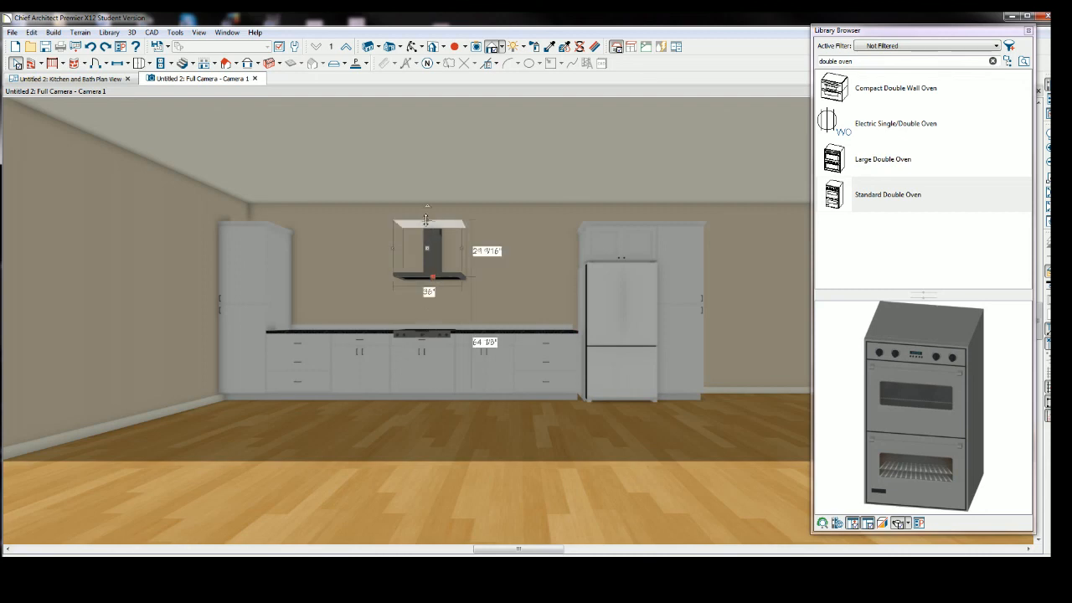
{"action": "mouse_move", "coordinate": [427, 220]}
{"action": "left_mouse_down"}
{"action": "mouse_move", "coordinate": [427, 190]}
{"action": "mouse_move", "coordinate": [431, 220]}
{"action": "left_mouse_up"}
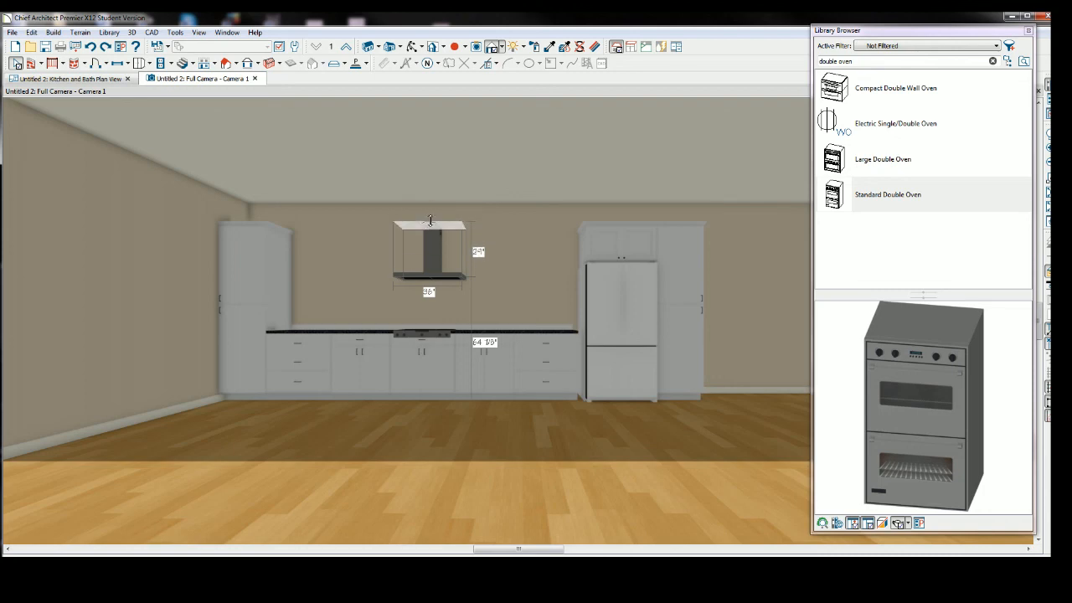
{"action": "left_click", "coordinate": [471, 452]}
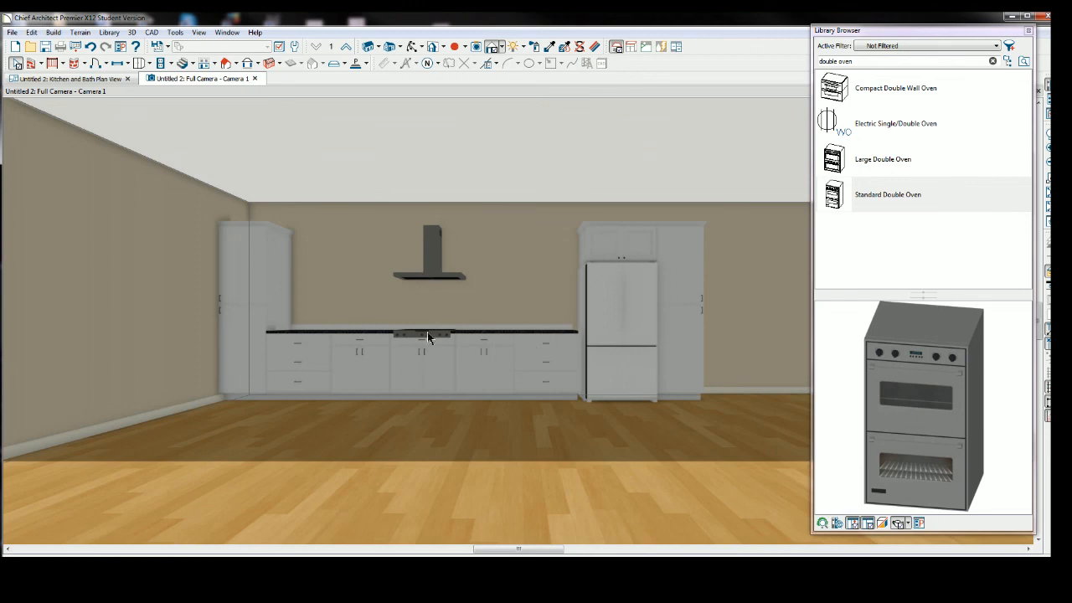
Inspect the hood and the rangetop's base cabinet in the 3D view, then return to the plan view.
{"action": "left_click", "coordinate": [429, 273]}
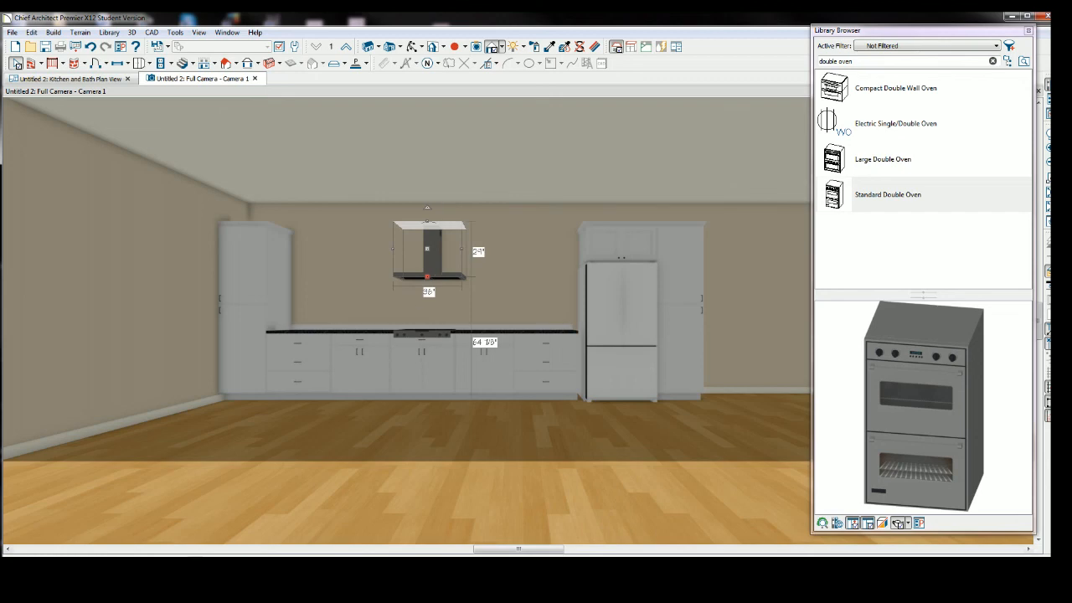
{"action": "left_click", "coordinate": [416, 341]}
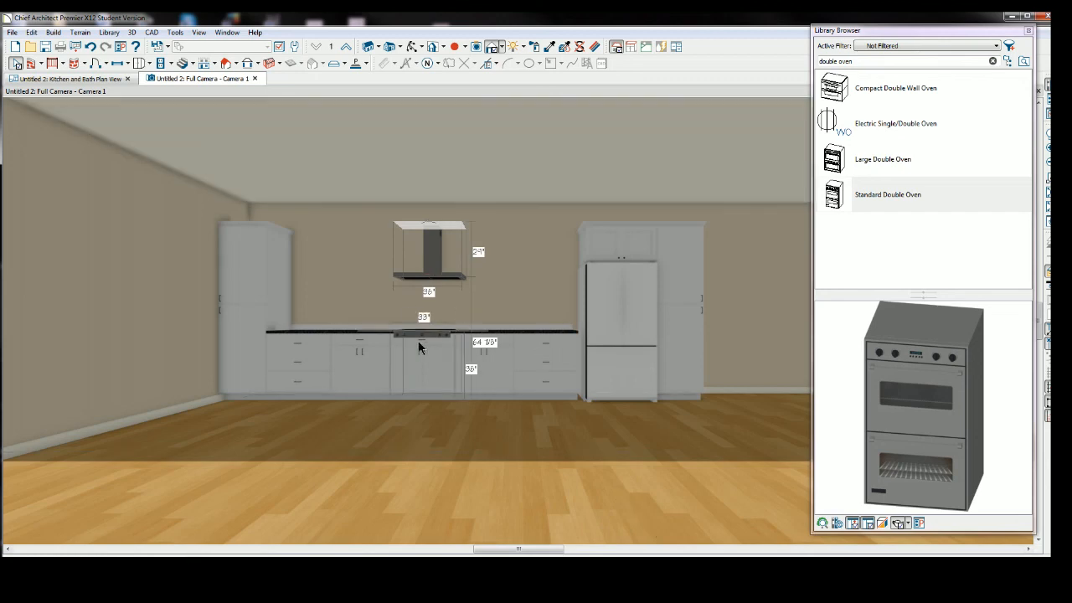
{"action": "left_click", "coordinate": [427, 331]}
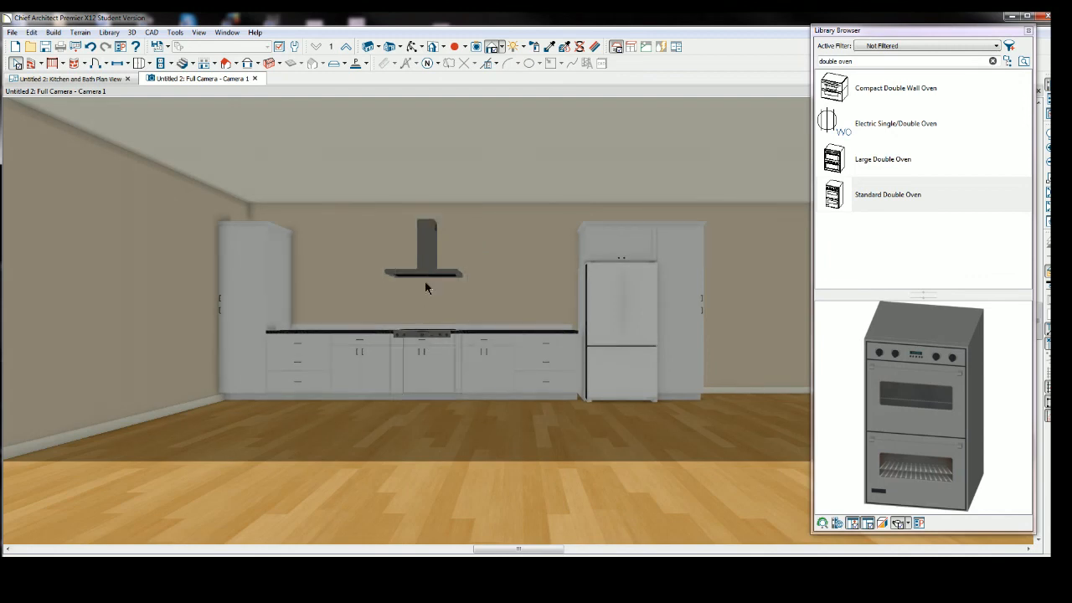
{"action": "left_click", "coordinate": [98, 79]}
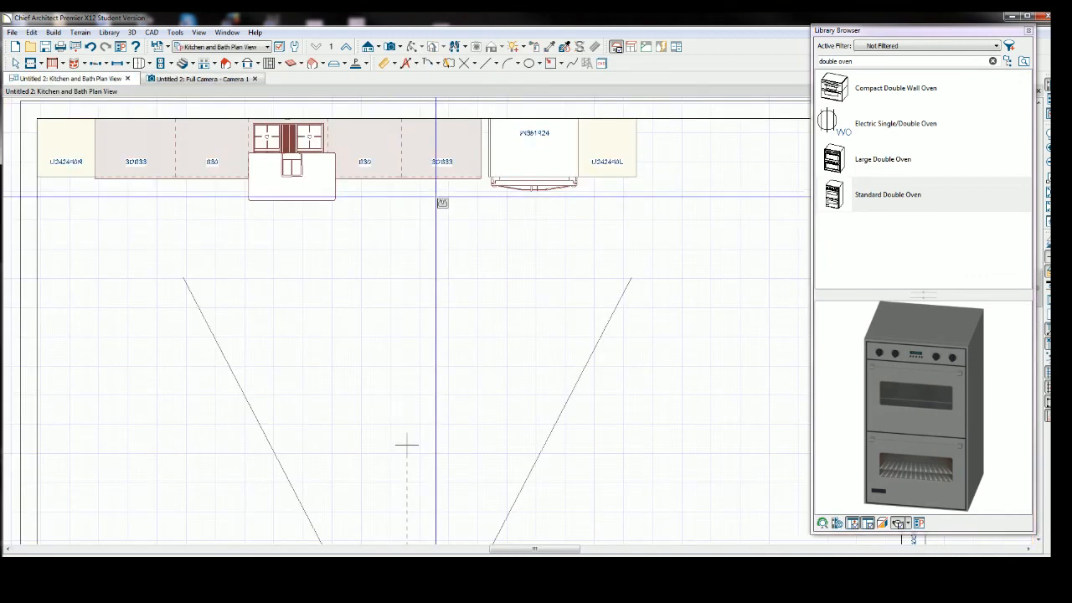
Move the hood back against the wall, centered over the rangetop.
{"action": "left_click", "coordinate": [16, 62]}
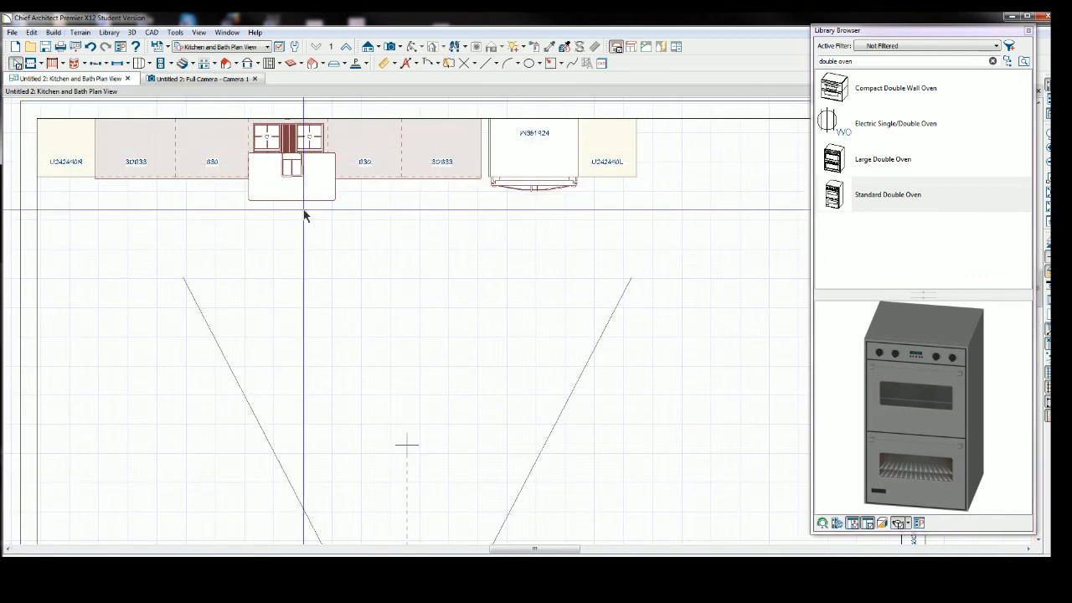
{"action": "left_click", "coordinate": [308, 189]}
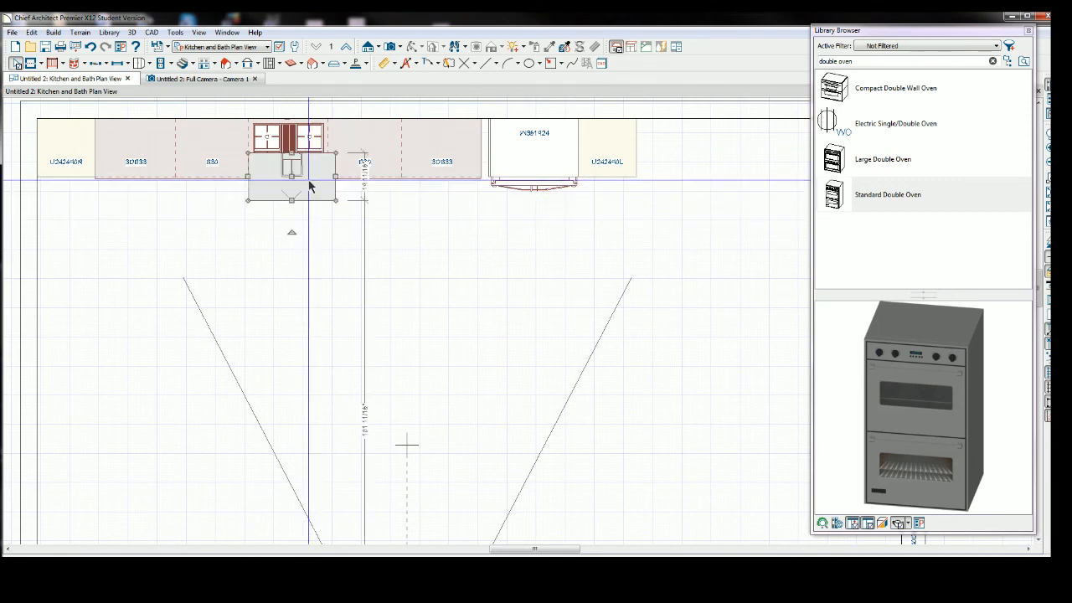
{"action": "left_click", "coordinate": [209, 564]}
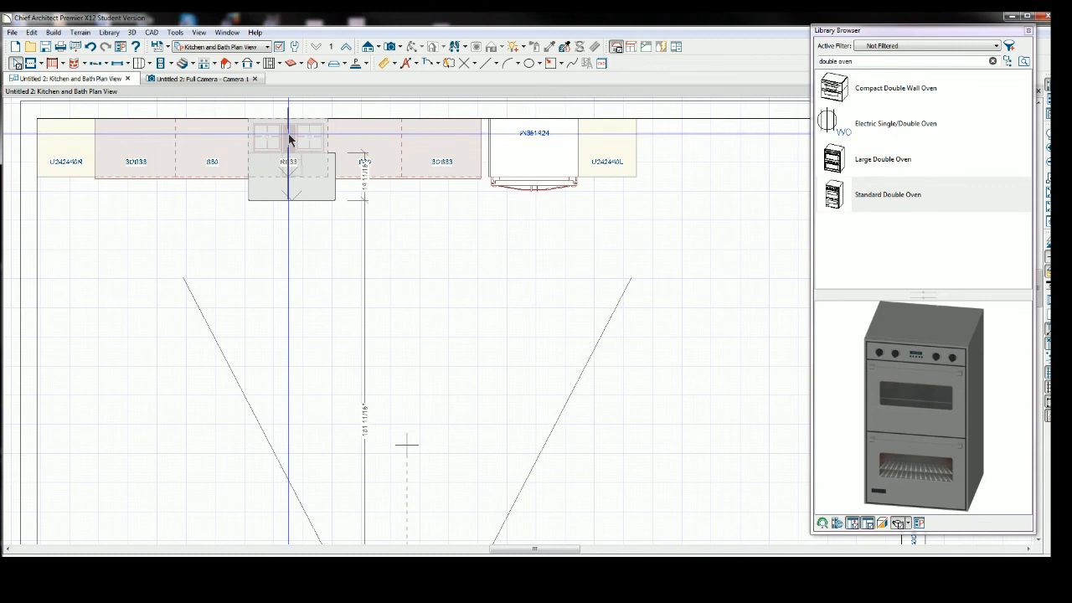
{"action": "left_click", "coordinate": [289, 138]}
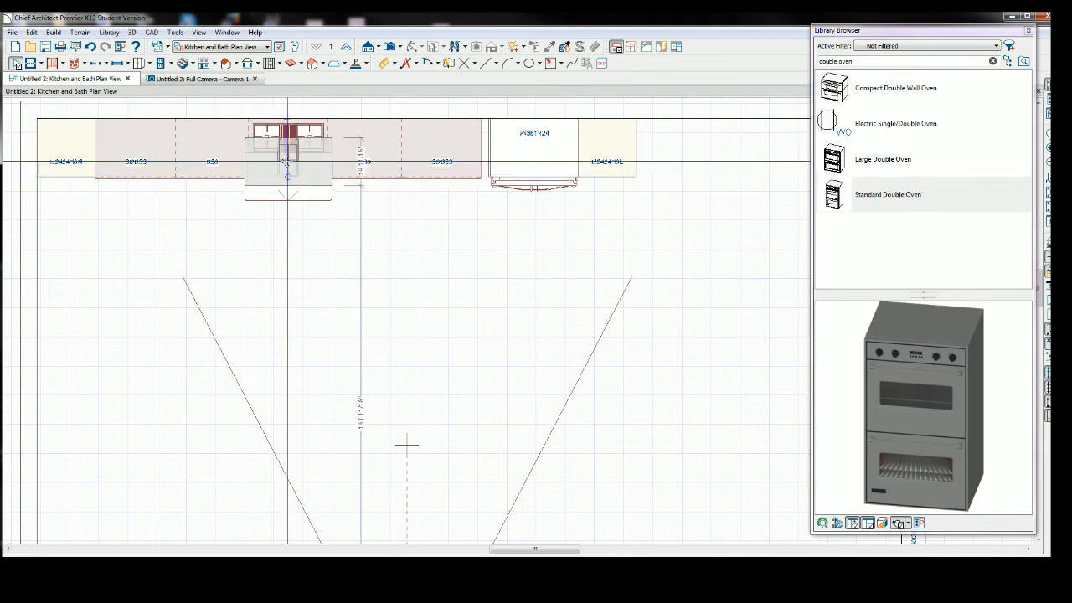
{"action": "left_click_drag", "start_coordinate": [286, 159], "coordinate": [285, 136]}
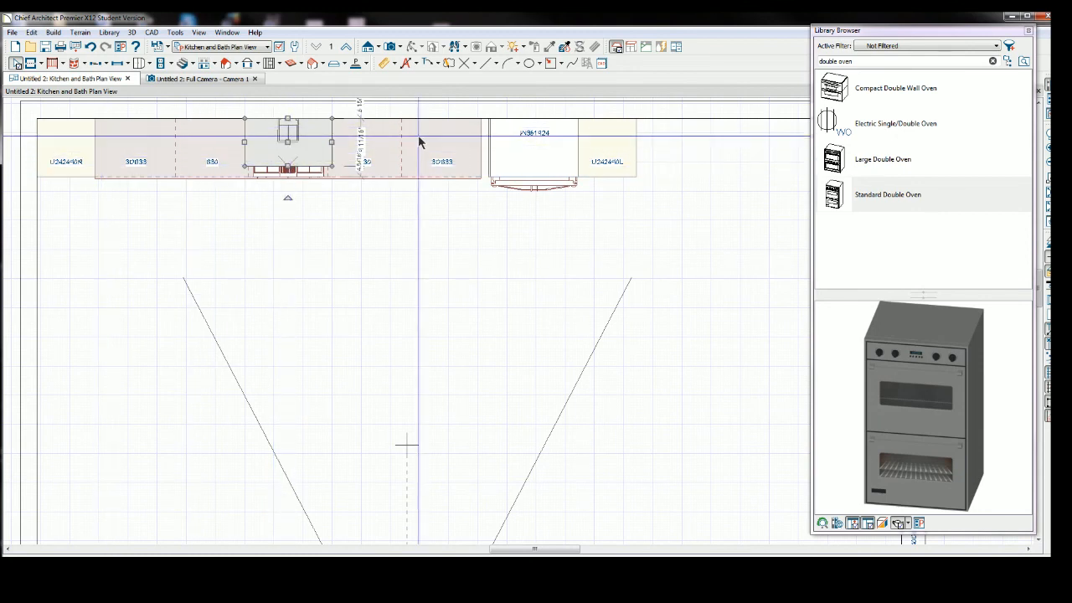
Reposition the cabinet above the refrigerator and the adjacent tall cabinet to close the gaps in the run.
{"action": "left_click", "coordinate": [490, 155]}
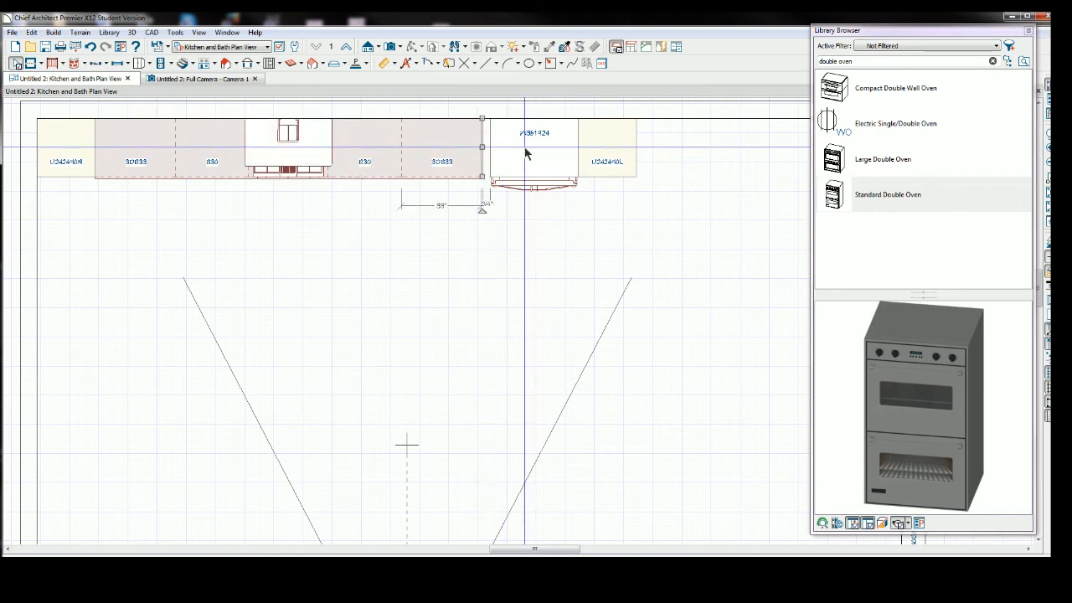
{"action": "mouse_move", "coordinate": [528, 154]}
{"action": "left_mouse_down"}
{"action": "mouse_move", "coordinate": [520, 147]}
{"action": "mouse_move", "coordinate": [529, 151]}
{"action": "left_mouse_up"}
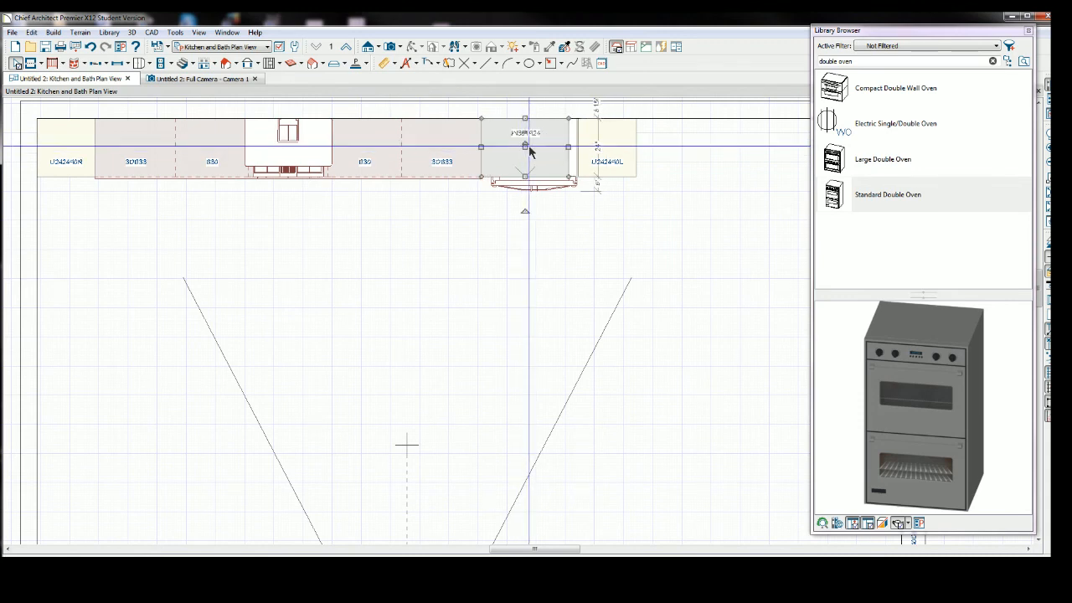
{"action": "left_click", "coordinate": [596, 144]}
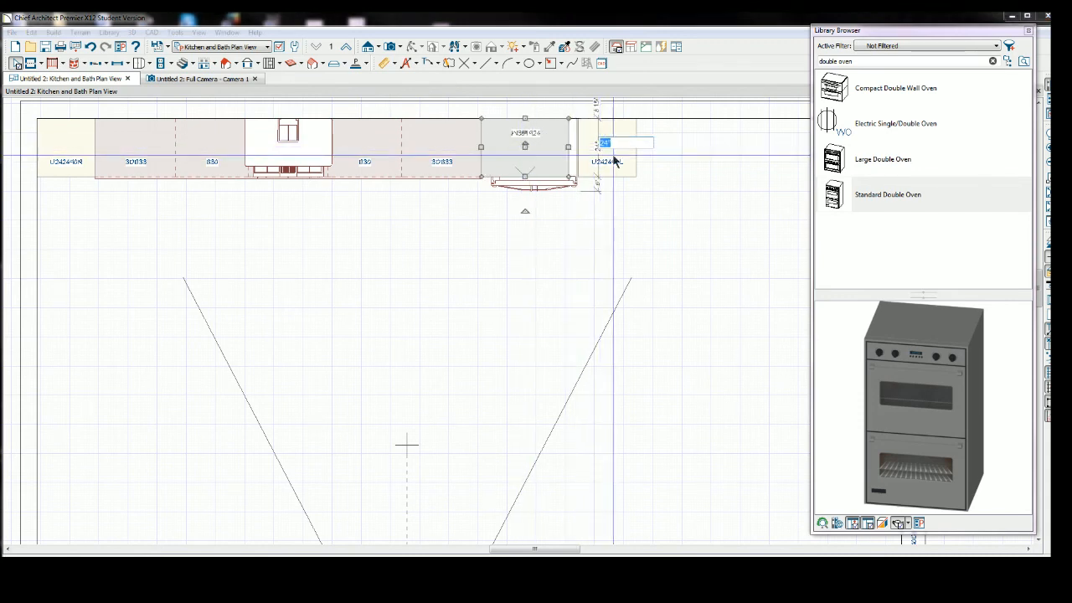
{"action": "left_click", "coordinate": [608, 159]}
{"action": "left_click_drag", "start_coordinate": [604, 145], "coordinate": [592, 144]}
{"action": "left_click", "coordinate": [634, 206]}
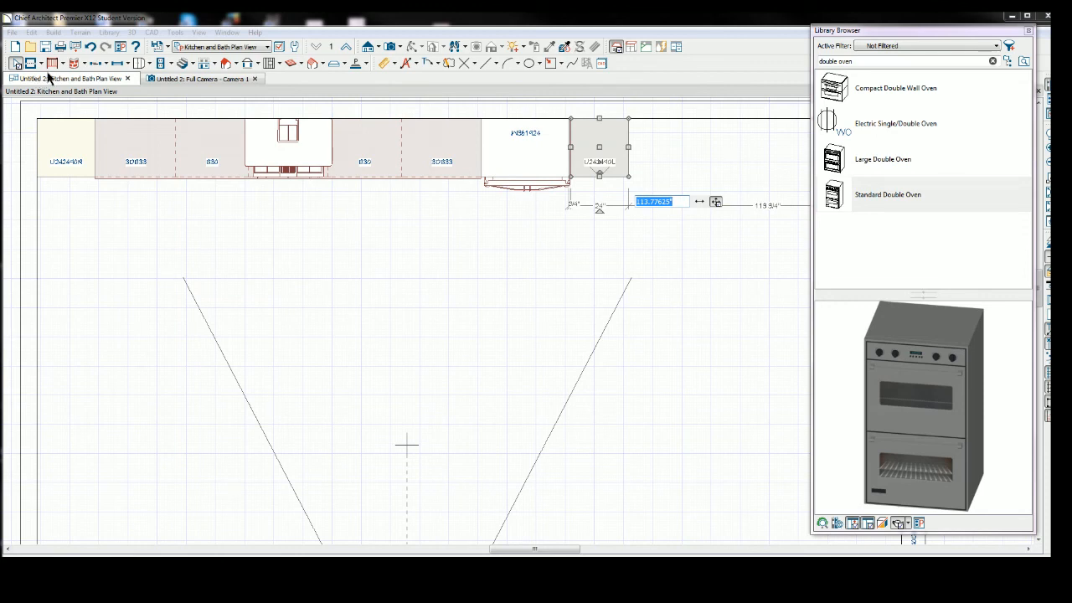
Place a full-height cabinet at the left end of the cabinet run.
{"action": "left_click", "coordinate": [150, 65]}
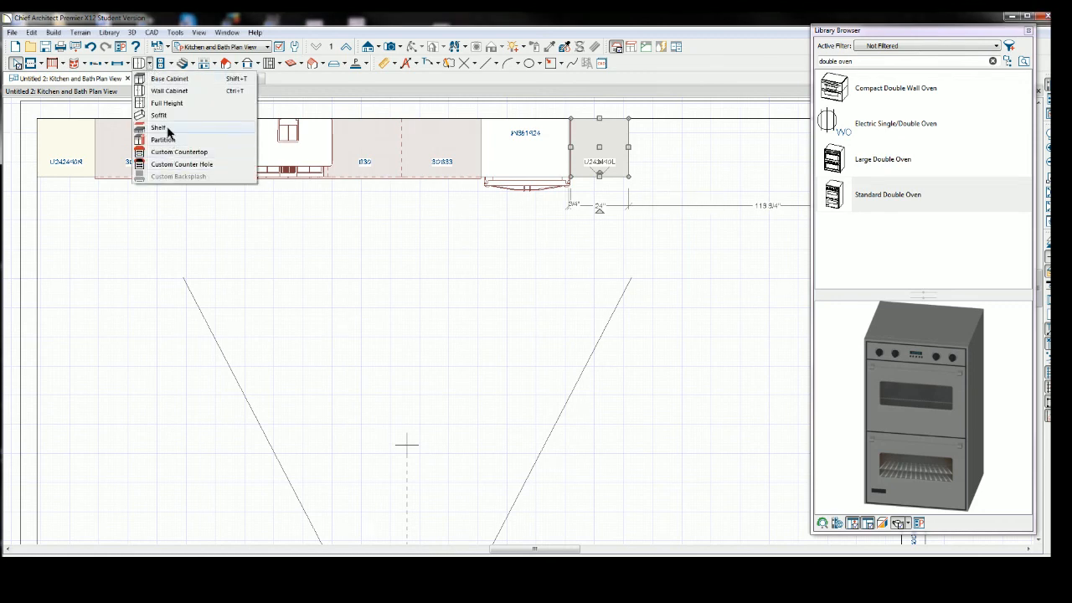
{"action": "left_click", "coordinate": [166, 103]}
{"action": "left_click", "coordinate": [59, 133]}
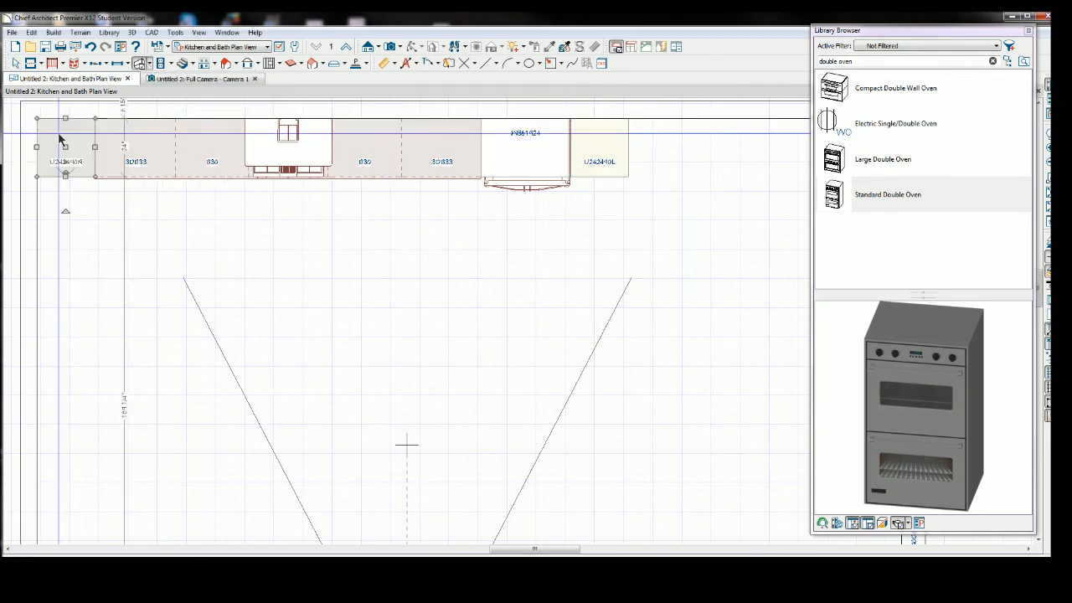
{"action": "left_click", "coordinate": [239, 217]}
Add a shelf above the left base cabinet and stretch it along the cabinet run toward the right.
{"action": "left_click", "coordinate": [149, 65]}
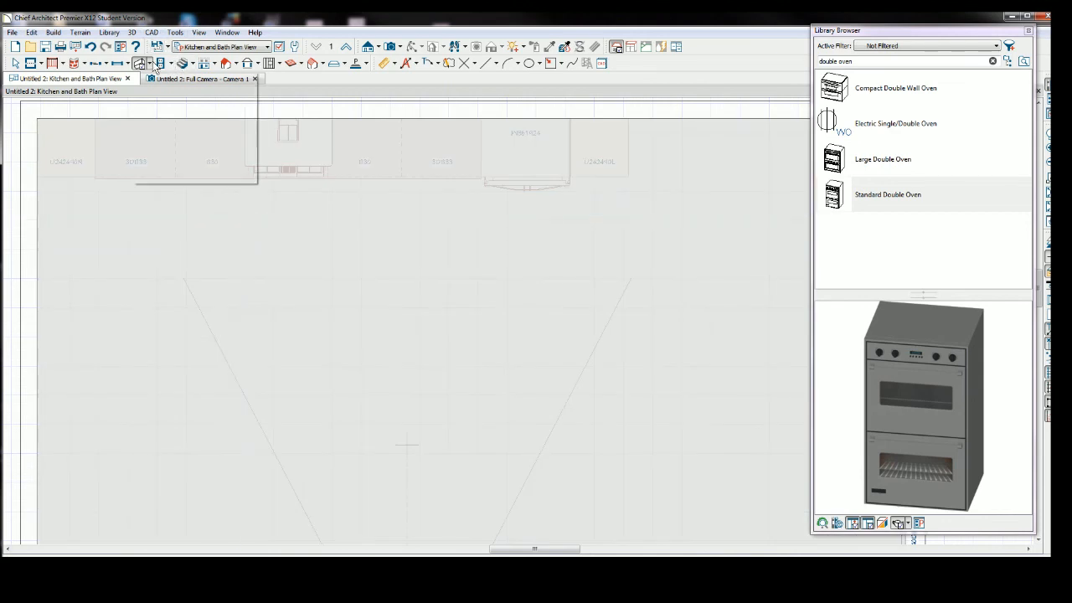
{"action": "left_click", "coordinate": [160, 128]}
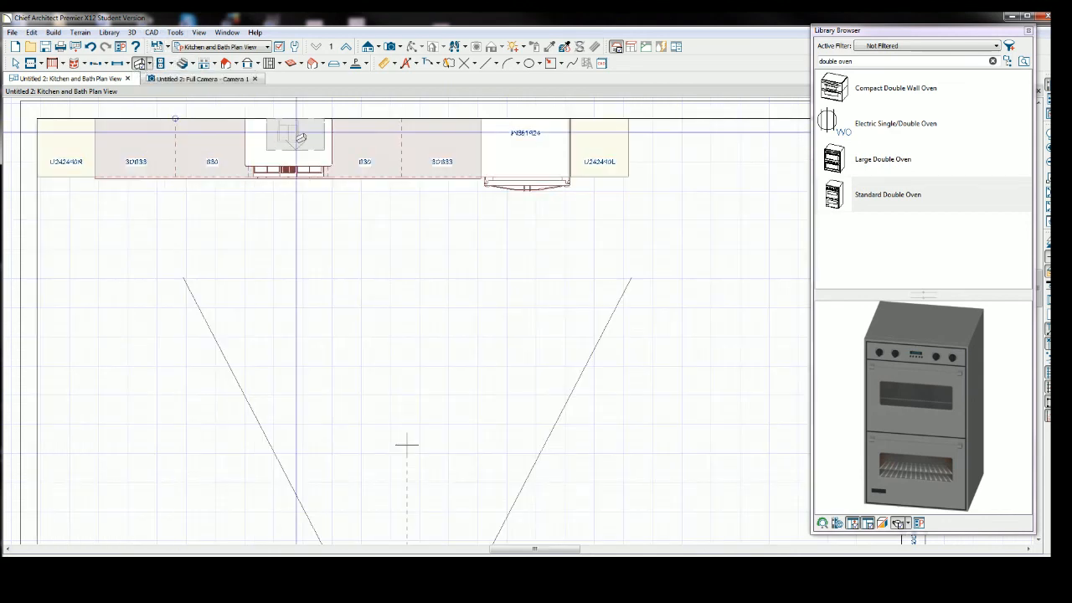
{"action": "left_click", "coordinate": [124, 134]}
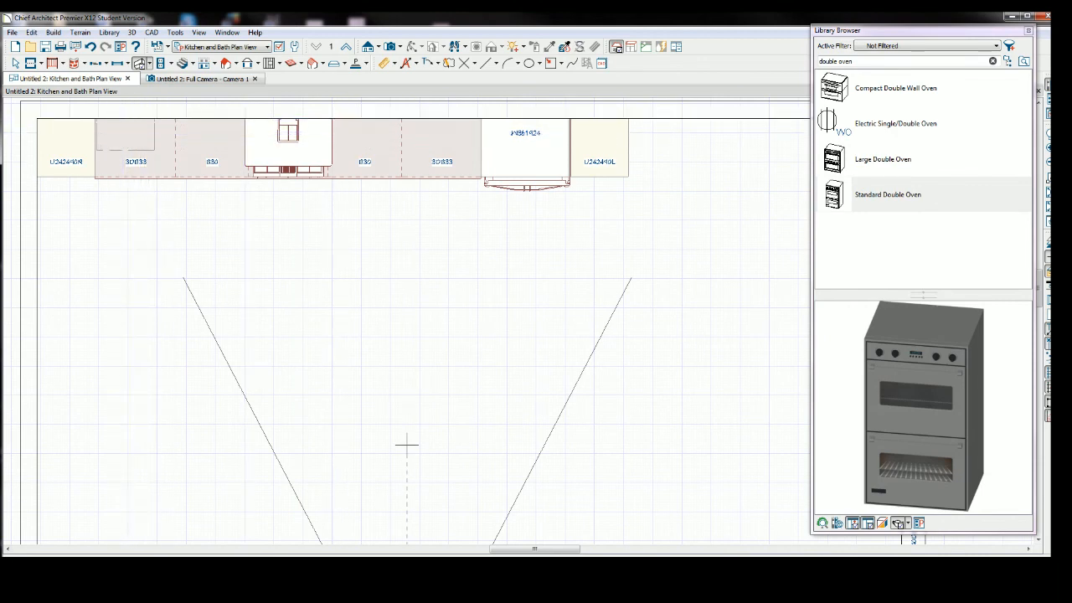
{"action": "left_click", "coordinate": [20, 63]}
{"action": "left_click", "coordinate": [152, 139]}
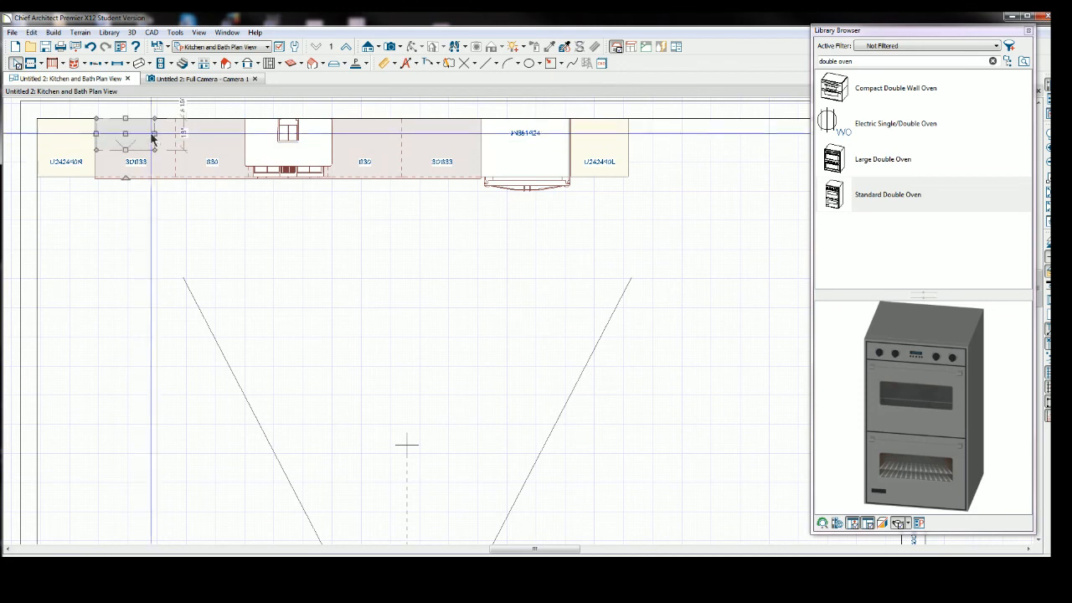
{"action": "left_click_drag", "start_coordinate": [151, 139], "coordinate": [792, 185]}
Extend the shelf's ends so it spans the full wall between both side walls.
{"action": "scroll", "coordinate": [745, 220], "scroll_direction": "down", "scroll_amount": 3}
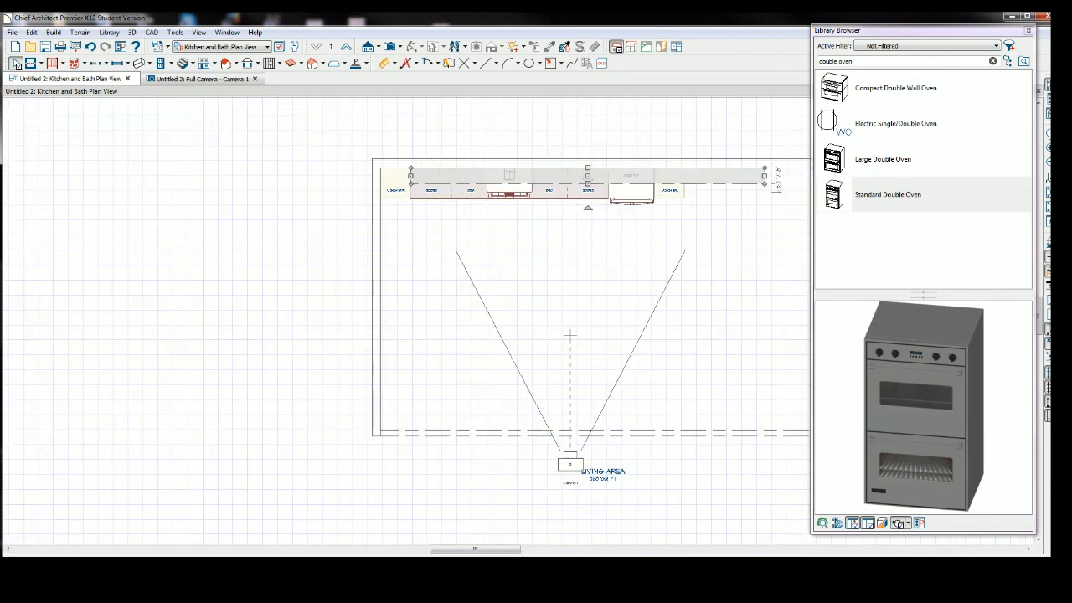
{"action": "left_click_drag", "start_coordinate": [475, 550], "coordinate": [528, 550]}
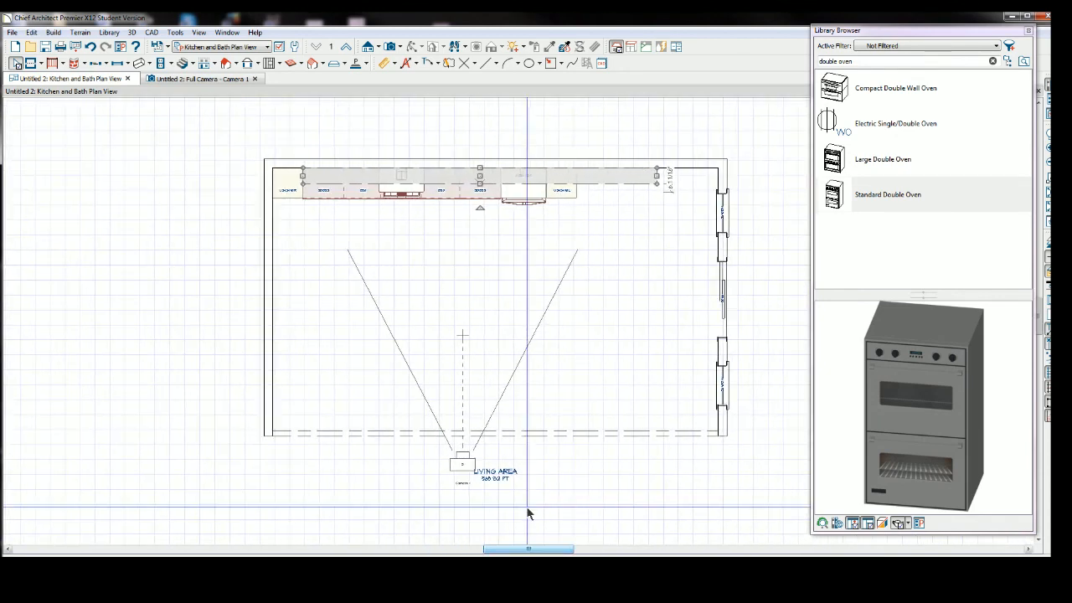
{"action": "left_click_drag", "start_coordinate": [658, 175], "coordinate": [717, 175]}
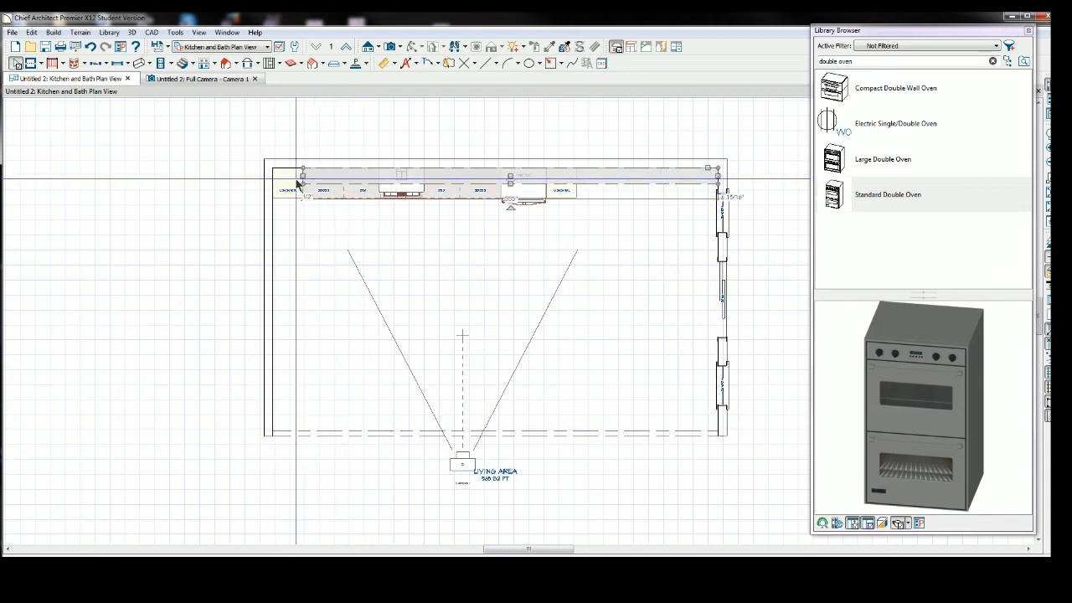
{"action": "left_click_drag", "start_coordinate": [303, 176], "coordinate": [272, 176]}
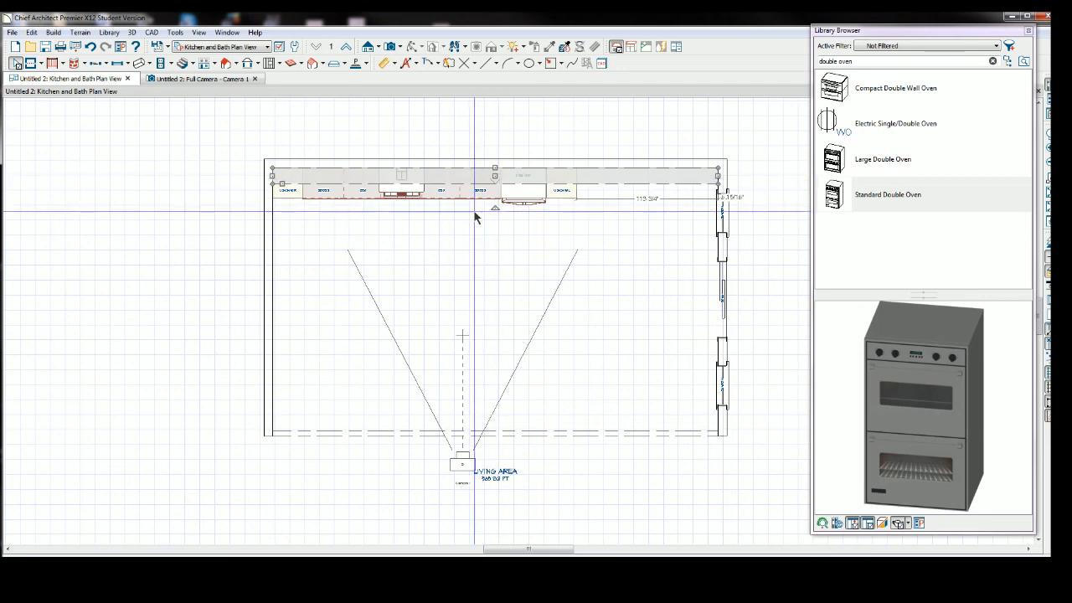
Switch to the 3D camera view and place a Standard Double Oven from the library into the left tall cabinet.
{"action": "left_click", "coordinate": [205, 77]}
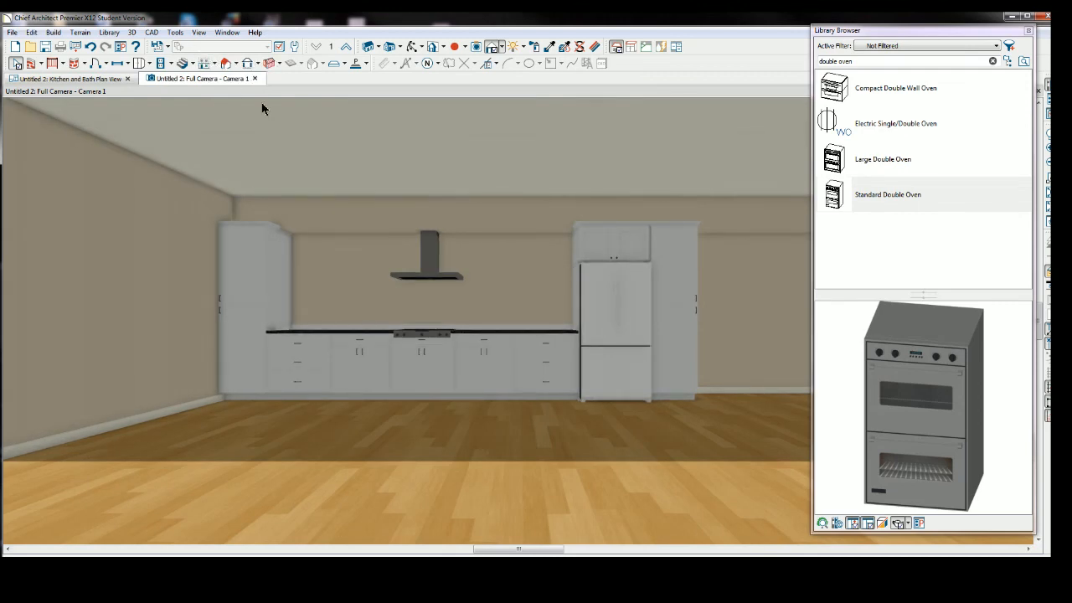
{"action": "left_click", "coordinate": [339, 226]}
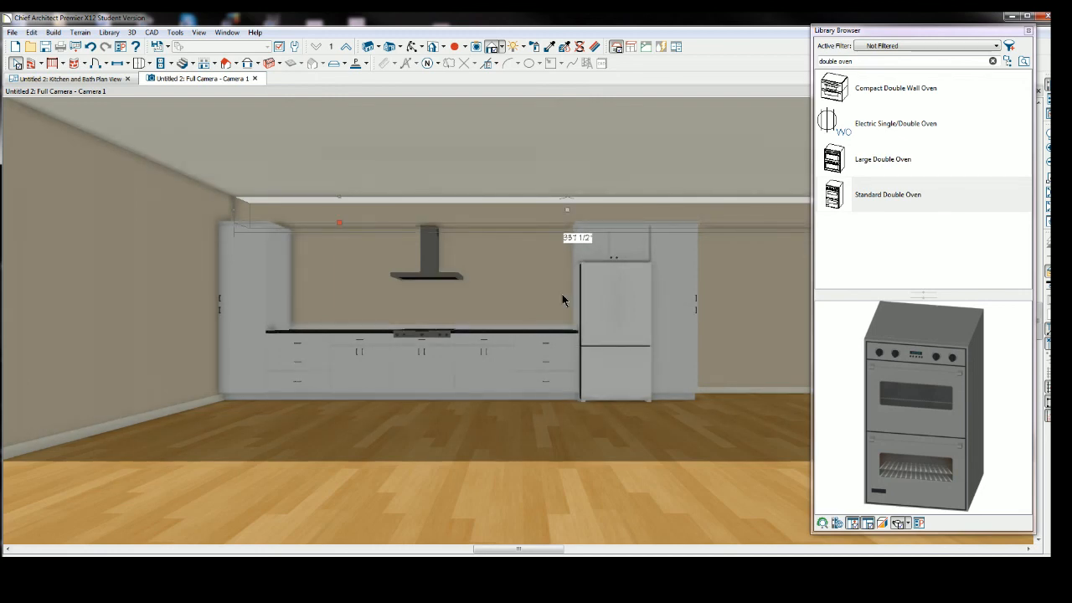
{"action": "left_click", "coordinate": [879, 197]}
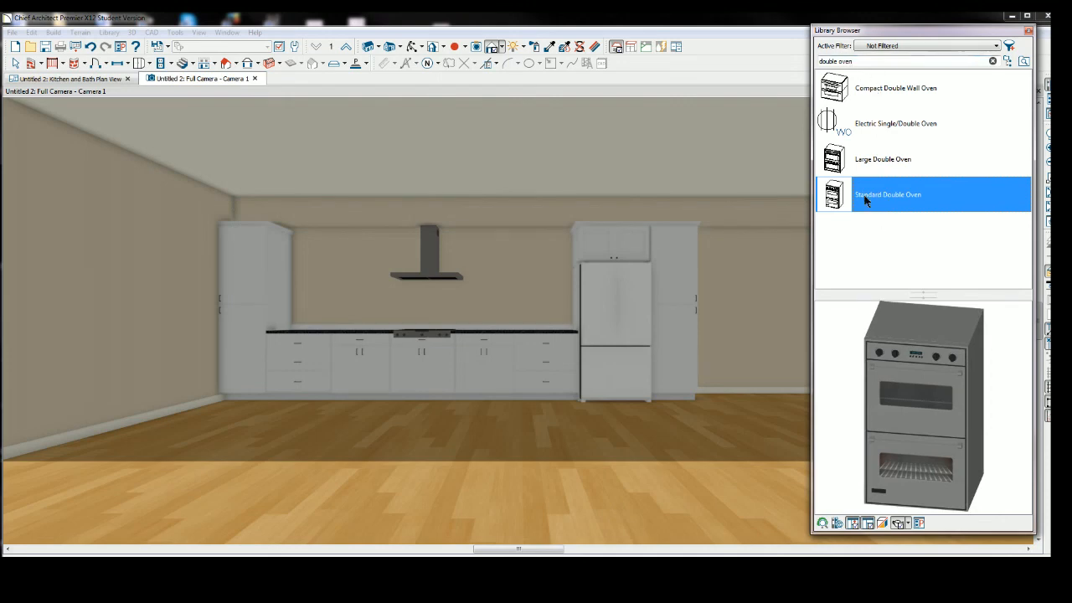
{"action": "left_click", "coordinate": [244, 303]}
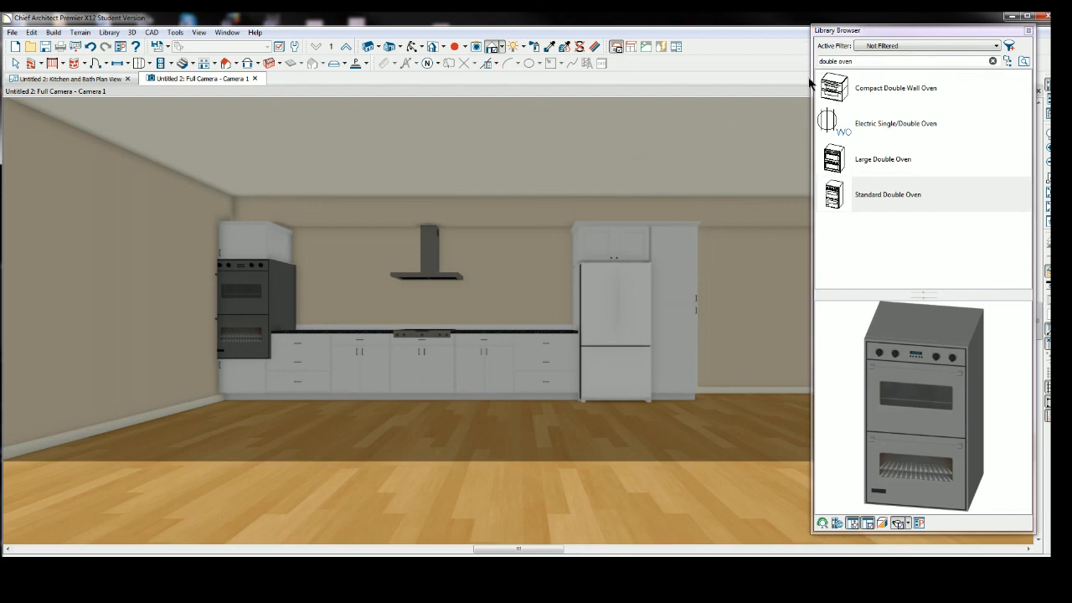
{"action": "left_click_drag", "start_coordinate": [811, 76], "coordinate": [921, 76]}
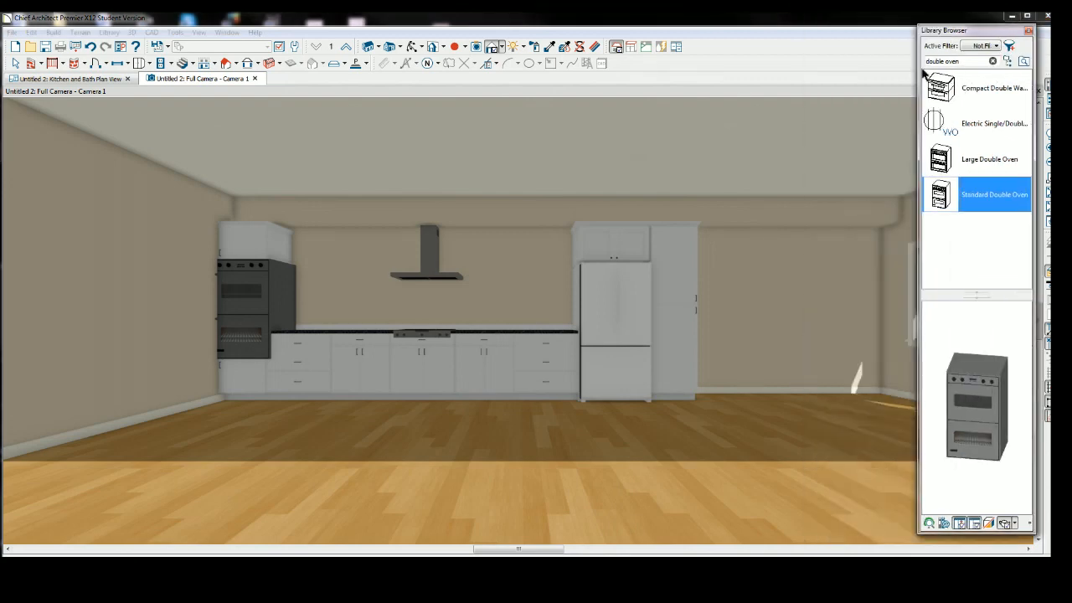